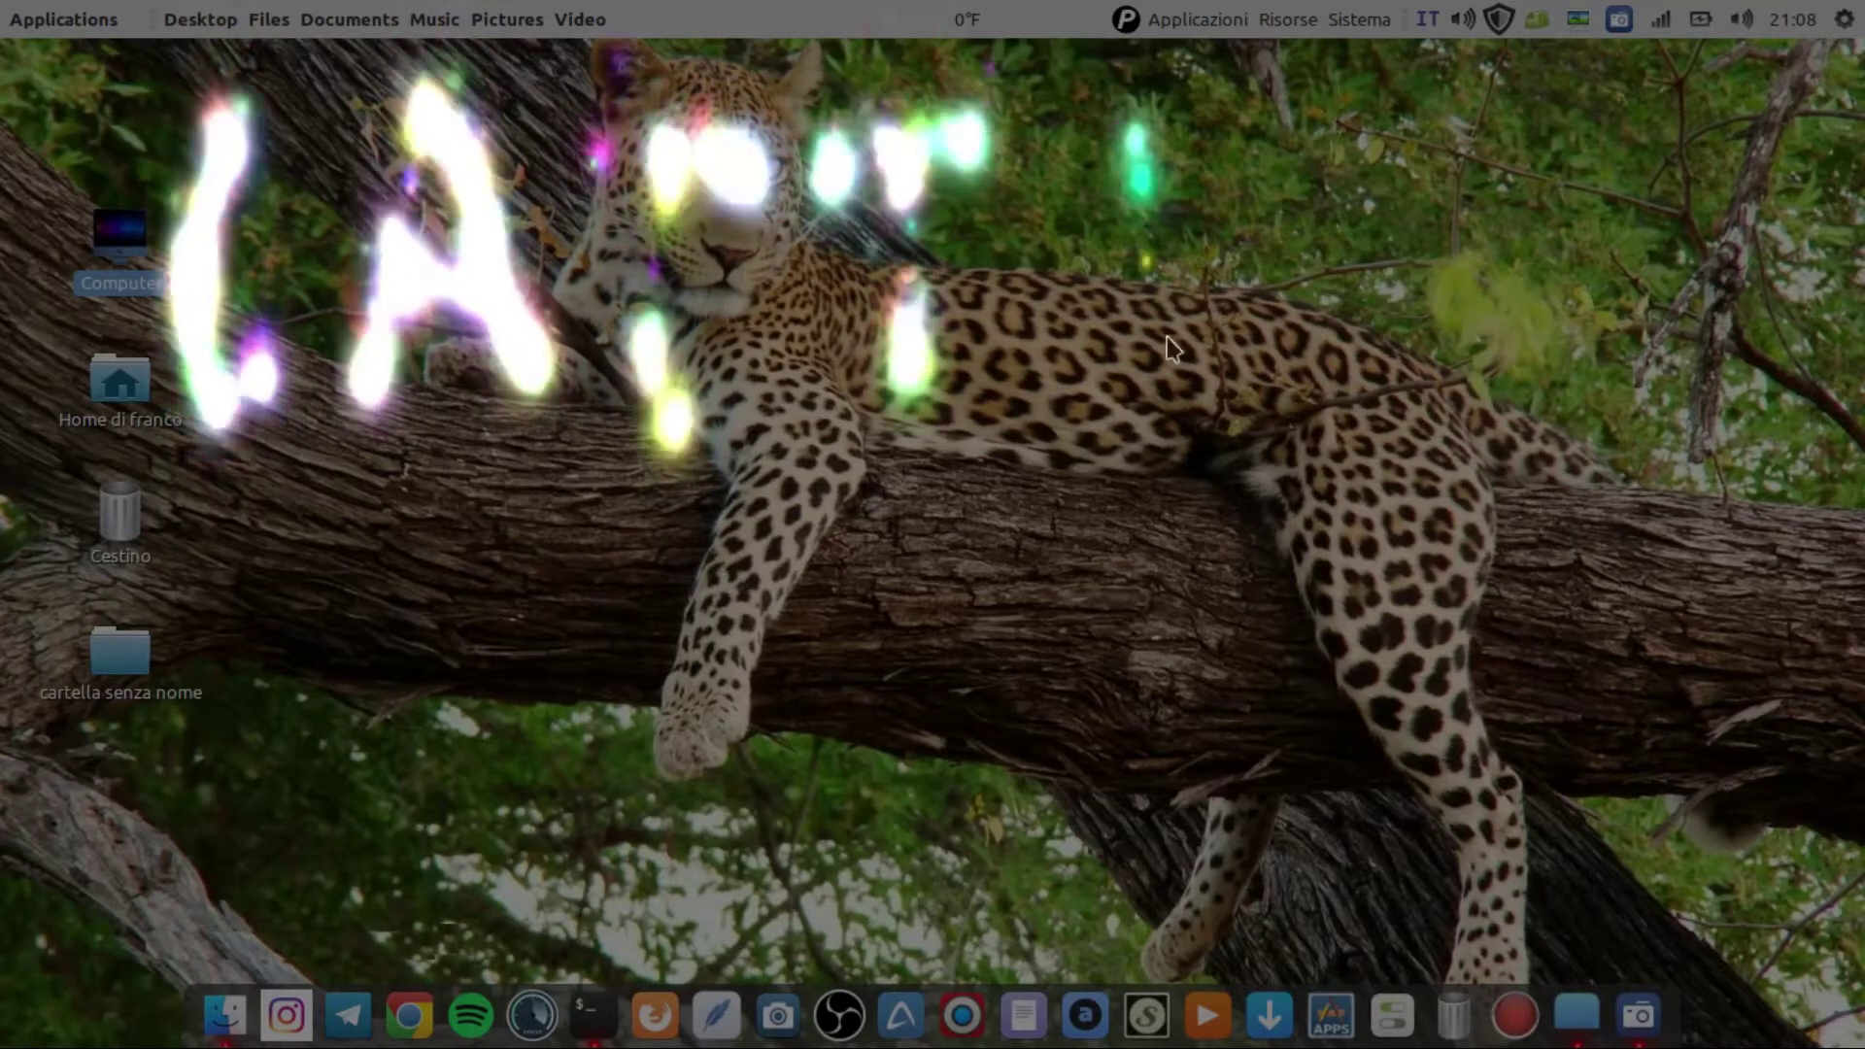
Paint a fiery E beside the LA letters on the desktop
left_click_drag(1169, 347, 1156, 243)
left_click_drag(1146, 146, 1280, 122)
left_click_drag(1185, 274, 1258, 261)
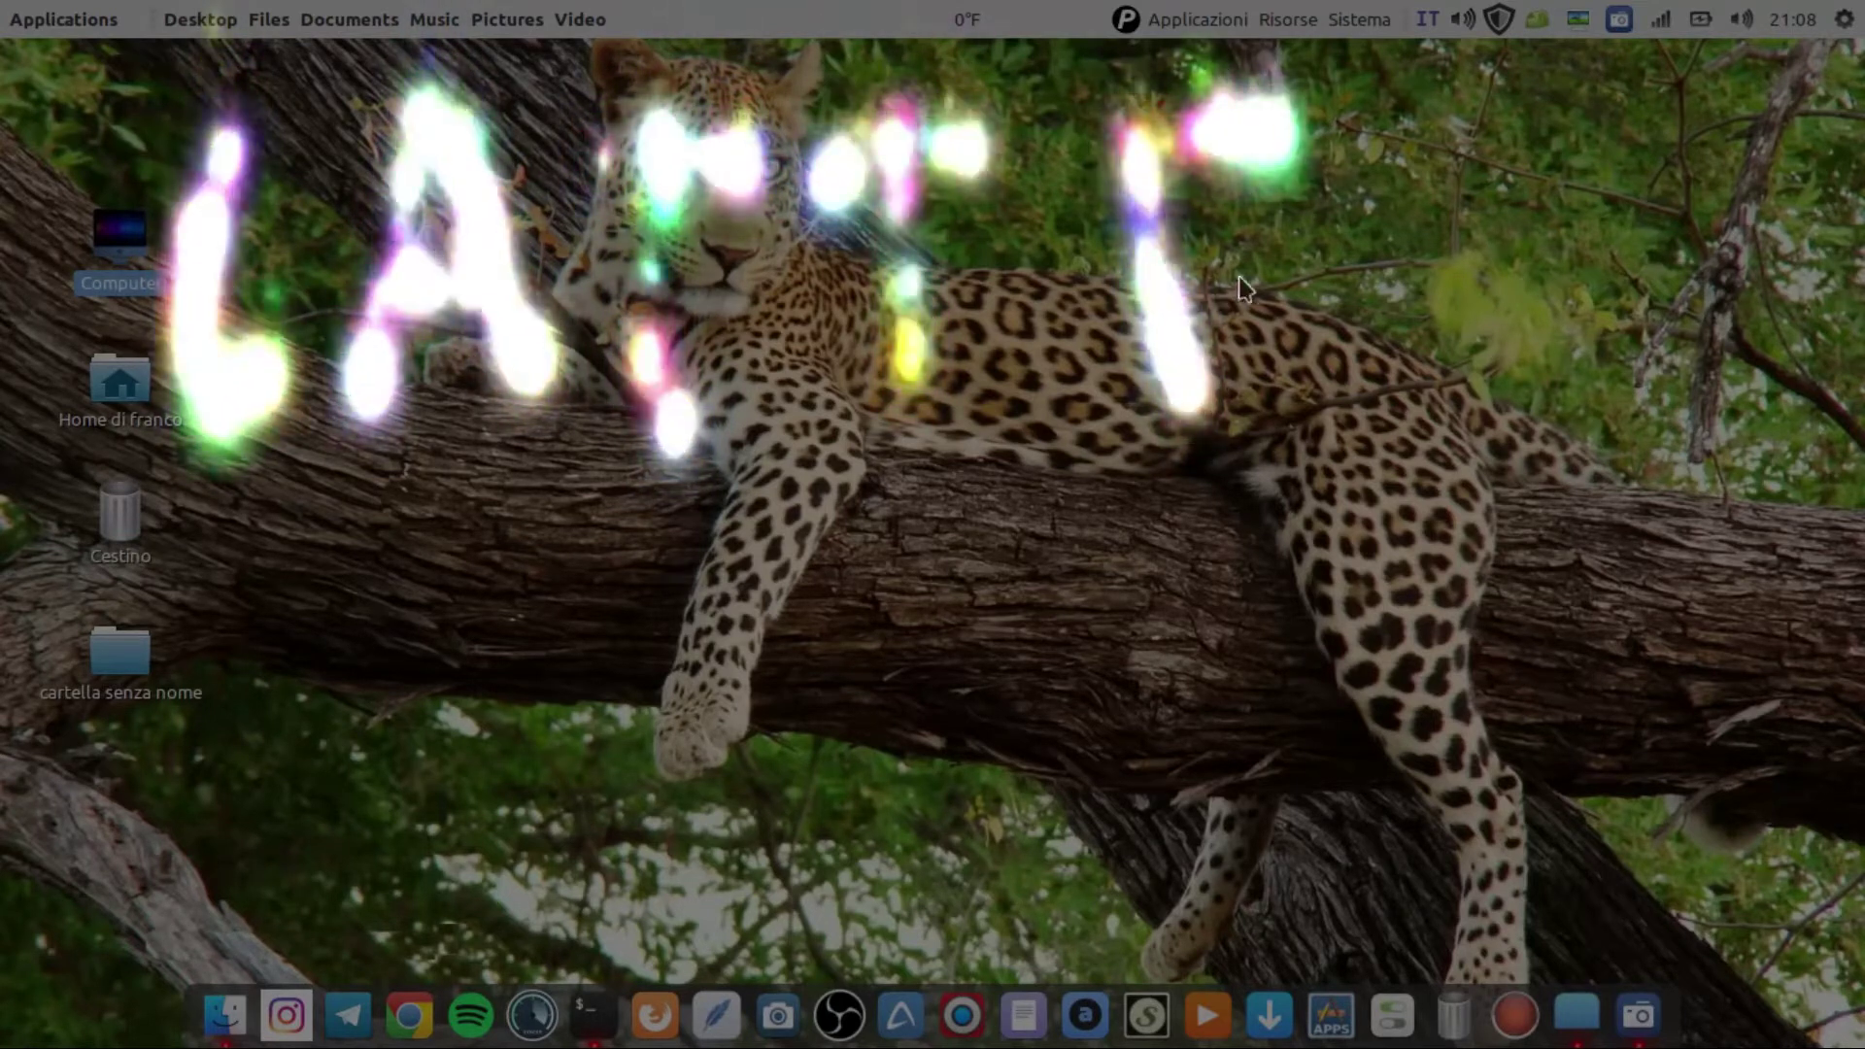
left_click_drag(1194, 384, 1410, 375)
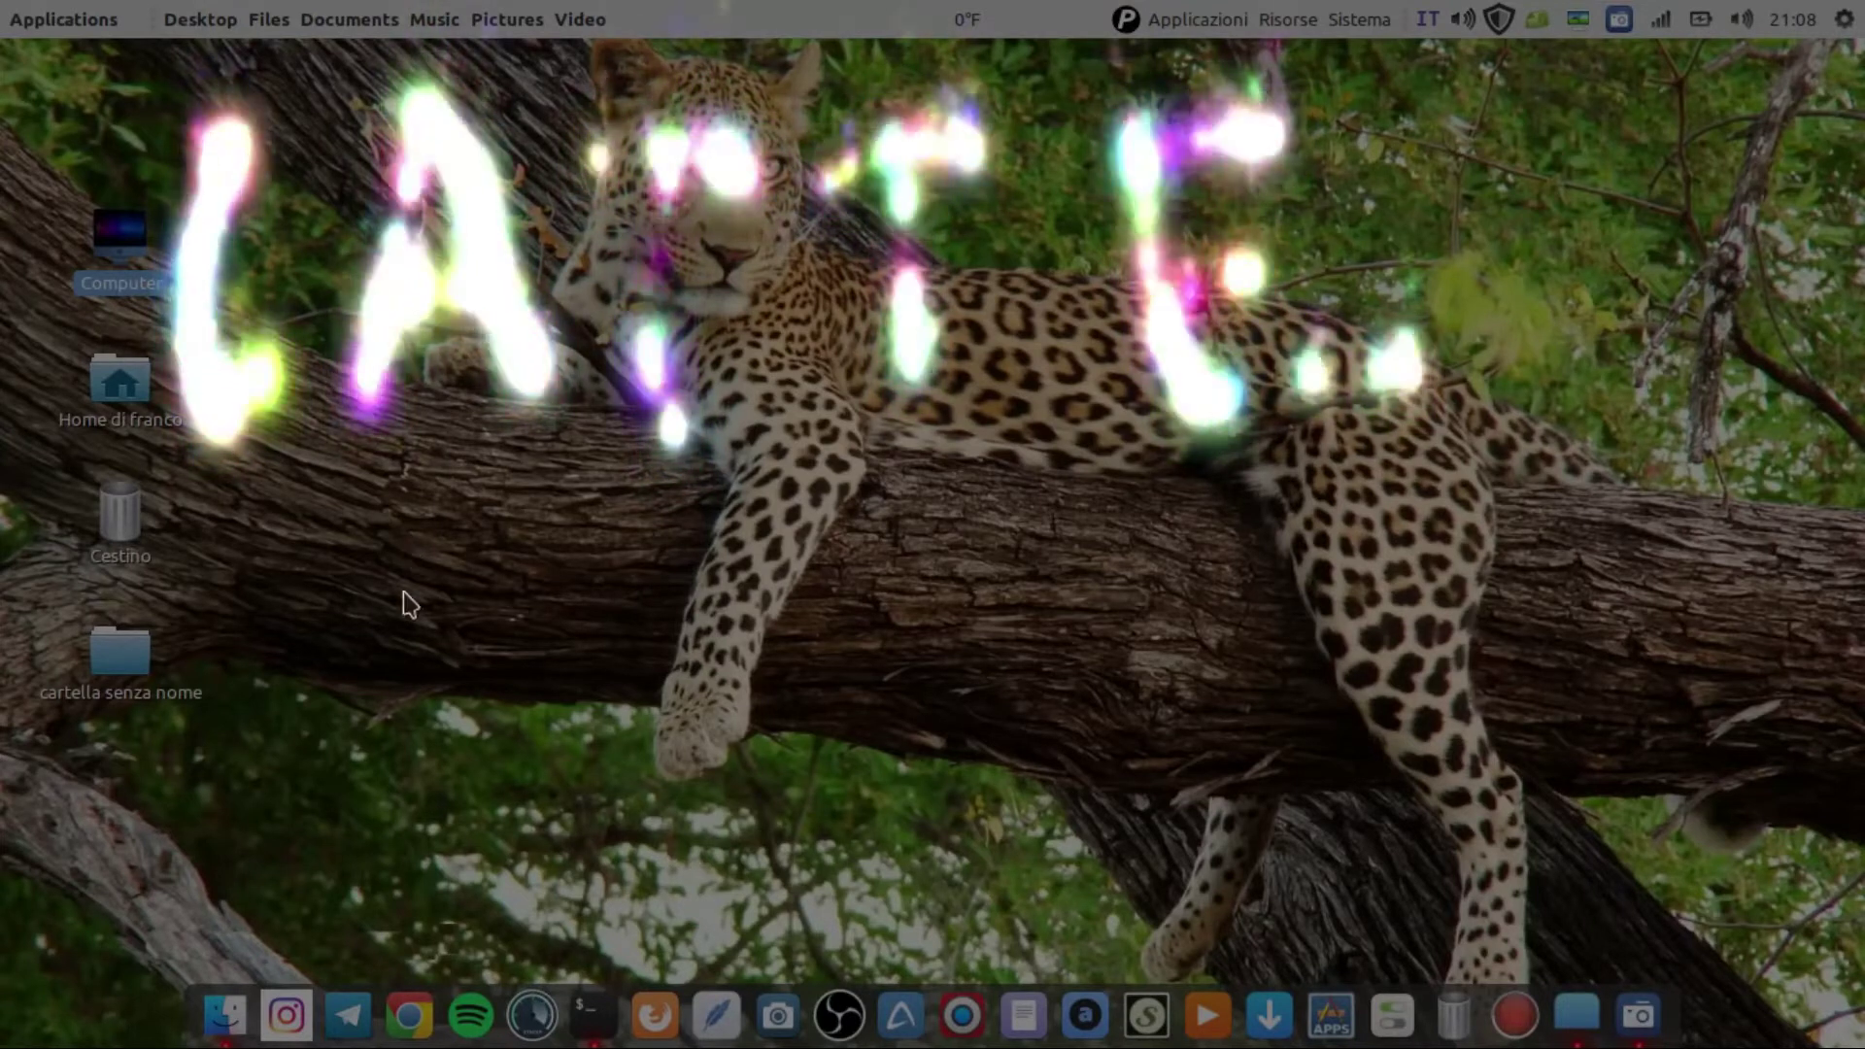
Write D, O and C in fire on a second line, then open the home folder
left_click_drag(400, 526, 394, 804)
mouse_move(413, 523)
left_mouse_down()
mouse_move(499, 774)
mouse_move(416, 802)
left_mouse_up()
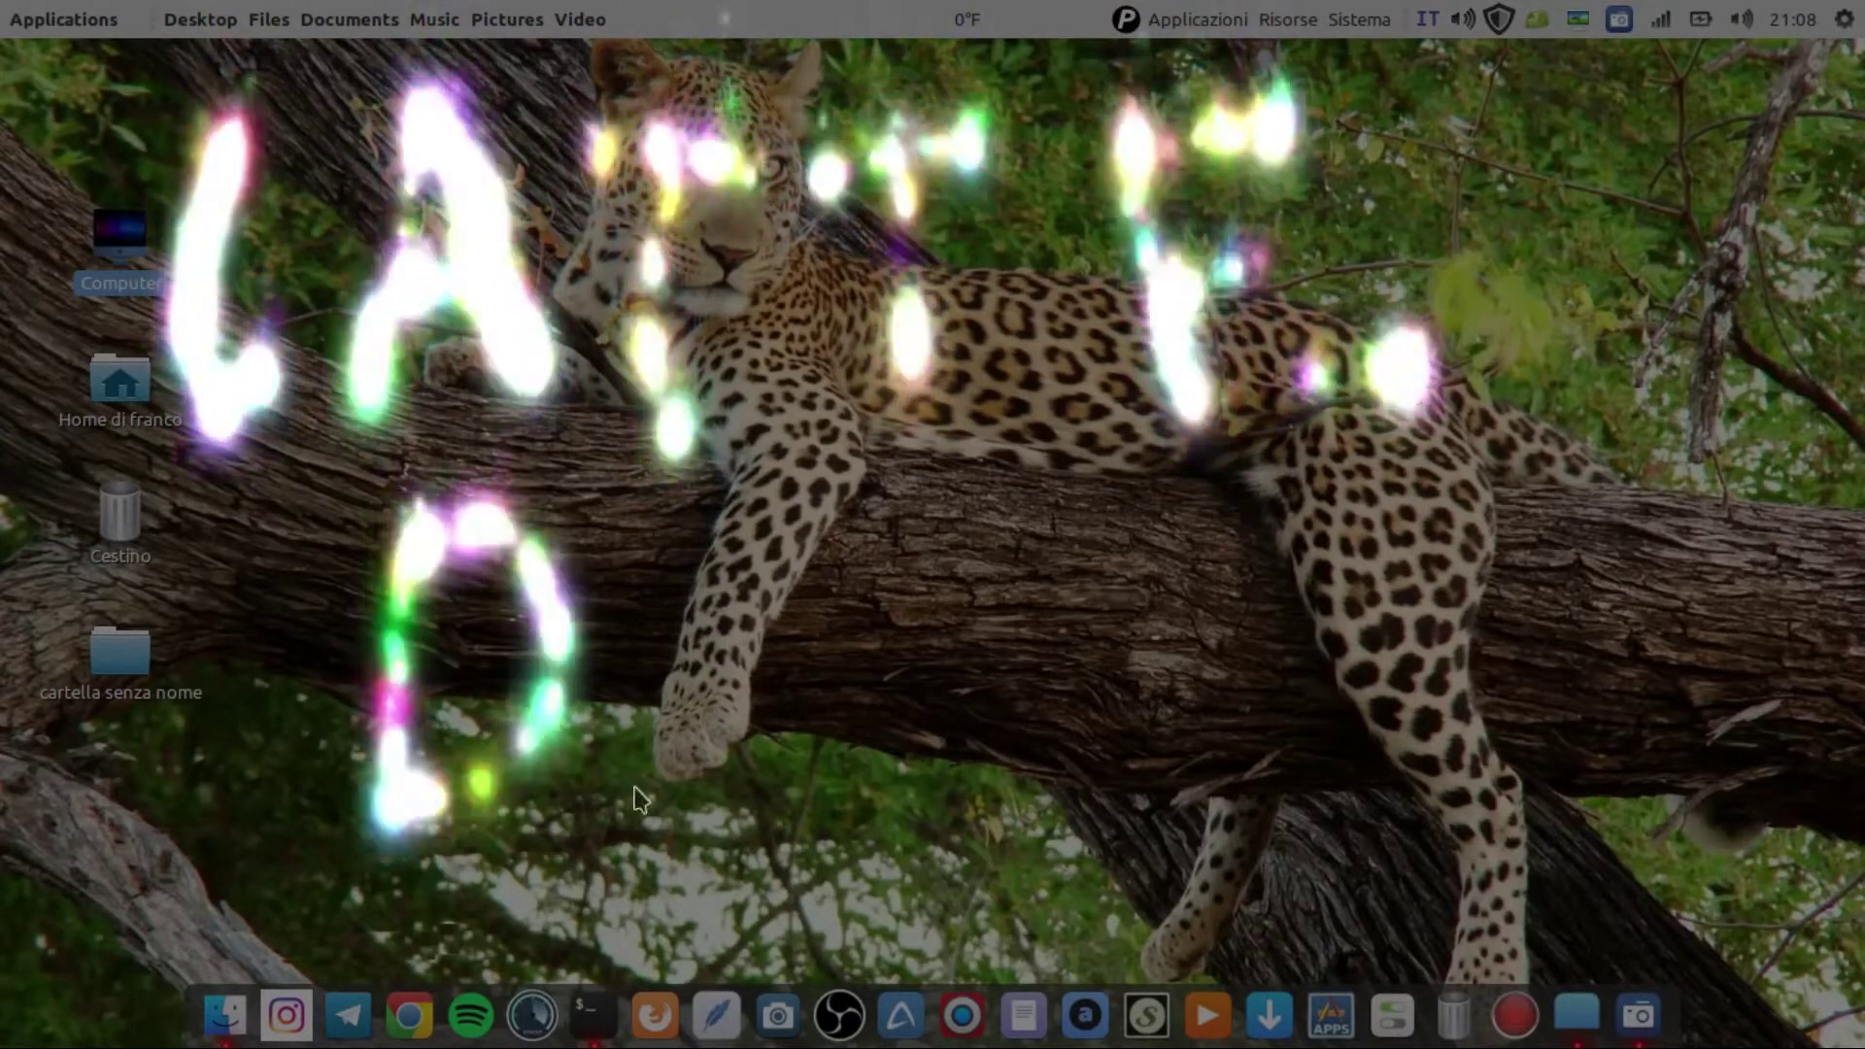
mouse_move(821, 546)
left_mouse_down()
mouse_move(951, 701)
mouse_move(795, 576)
left_mouse_up()
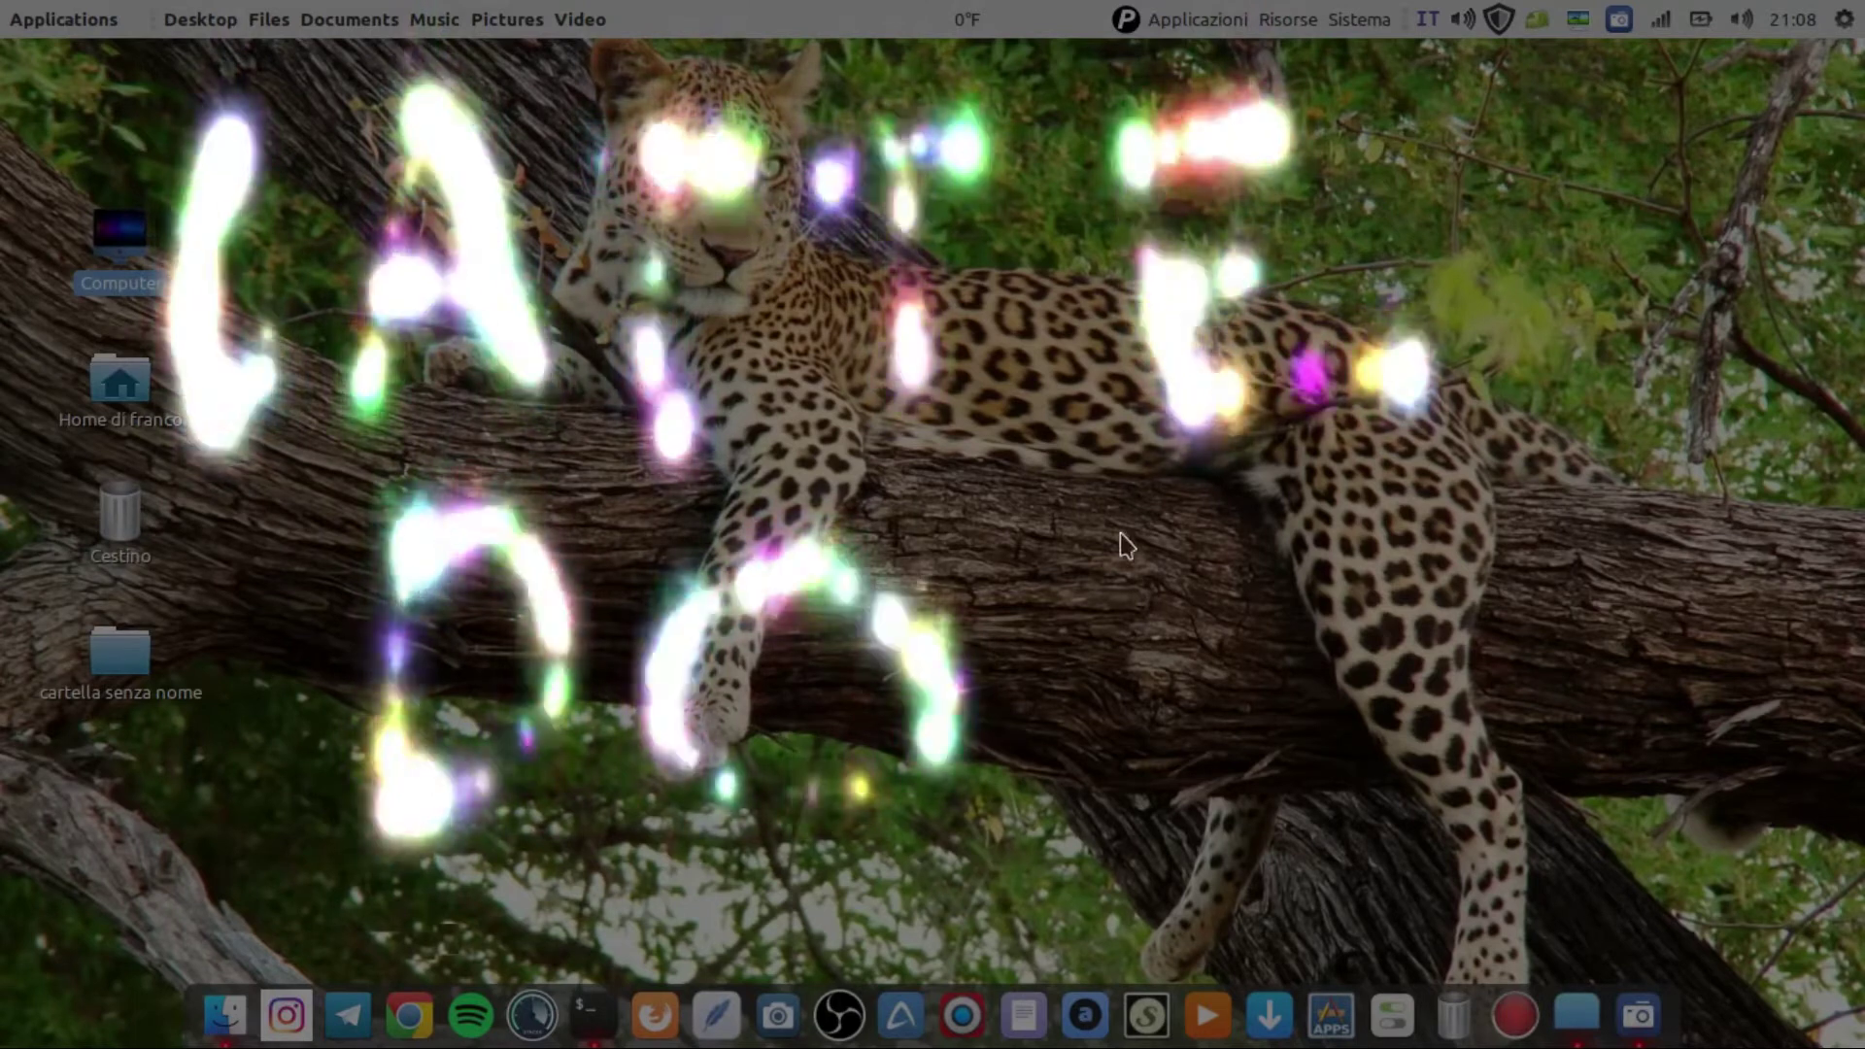
mouse_move(1202, 557)
left_mouse_down()
mouse_move(1118, 787)
mouse_move(1216, 761)
left_mouse_up()
mouse_move(1317, 478)
left_mouse_down()
mouse_move(1367, 729)
mouse_move(1404, 806)
left_mouse_up()
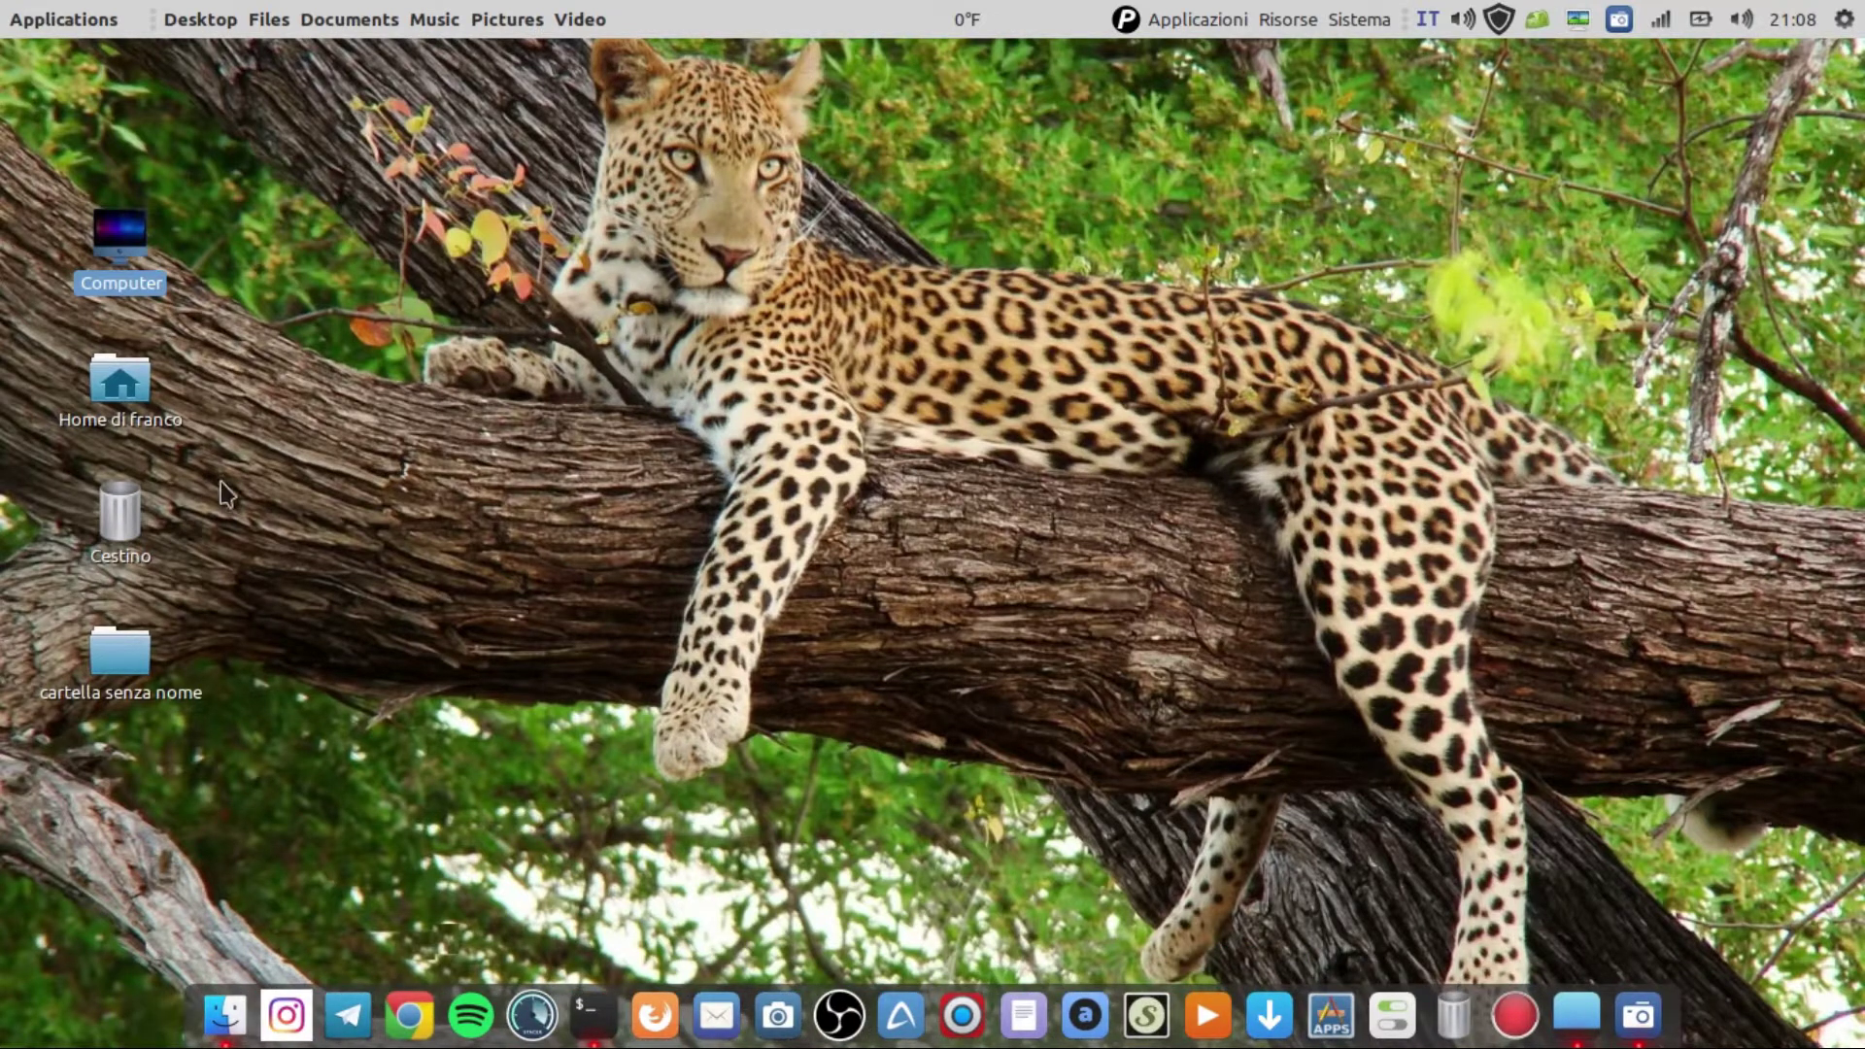
left_click(229, 1011)
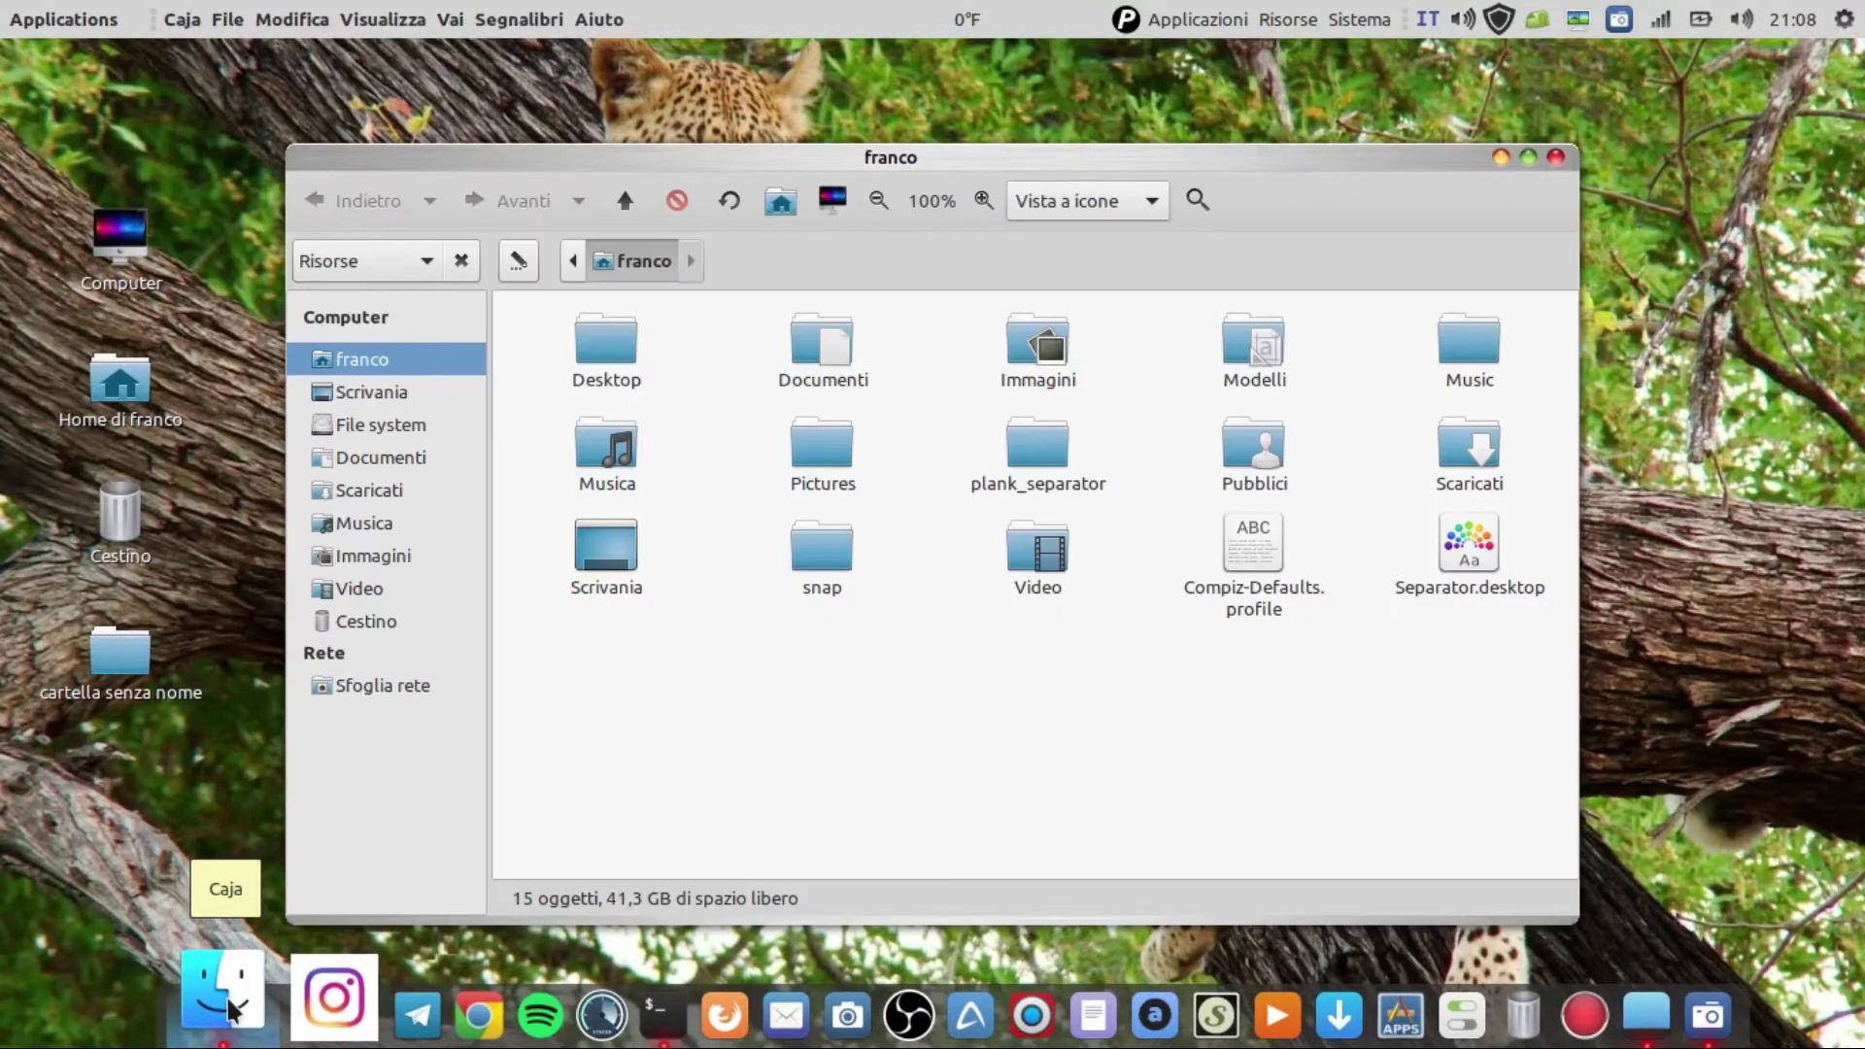
left_click(231, 1011)
left_click(229, 1010)
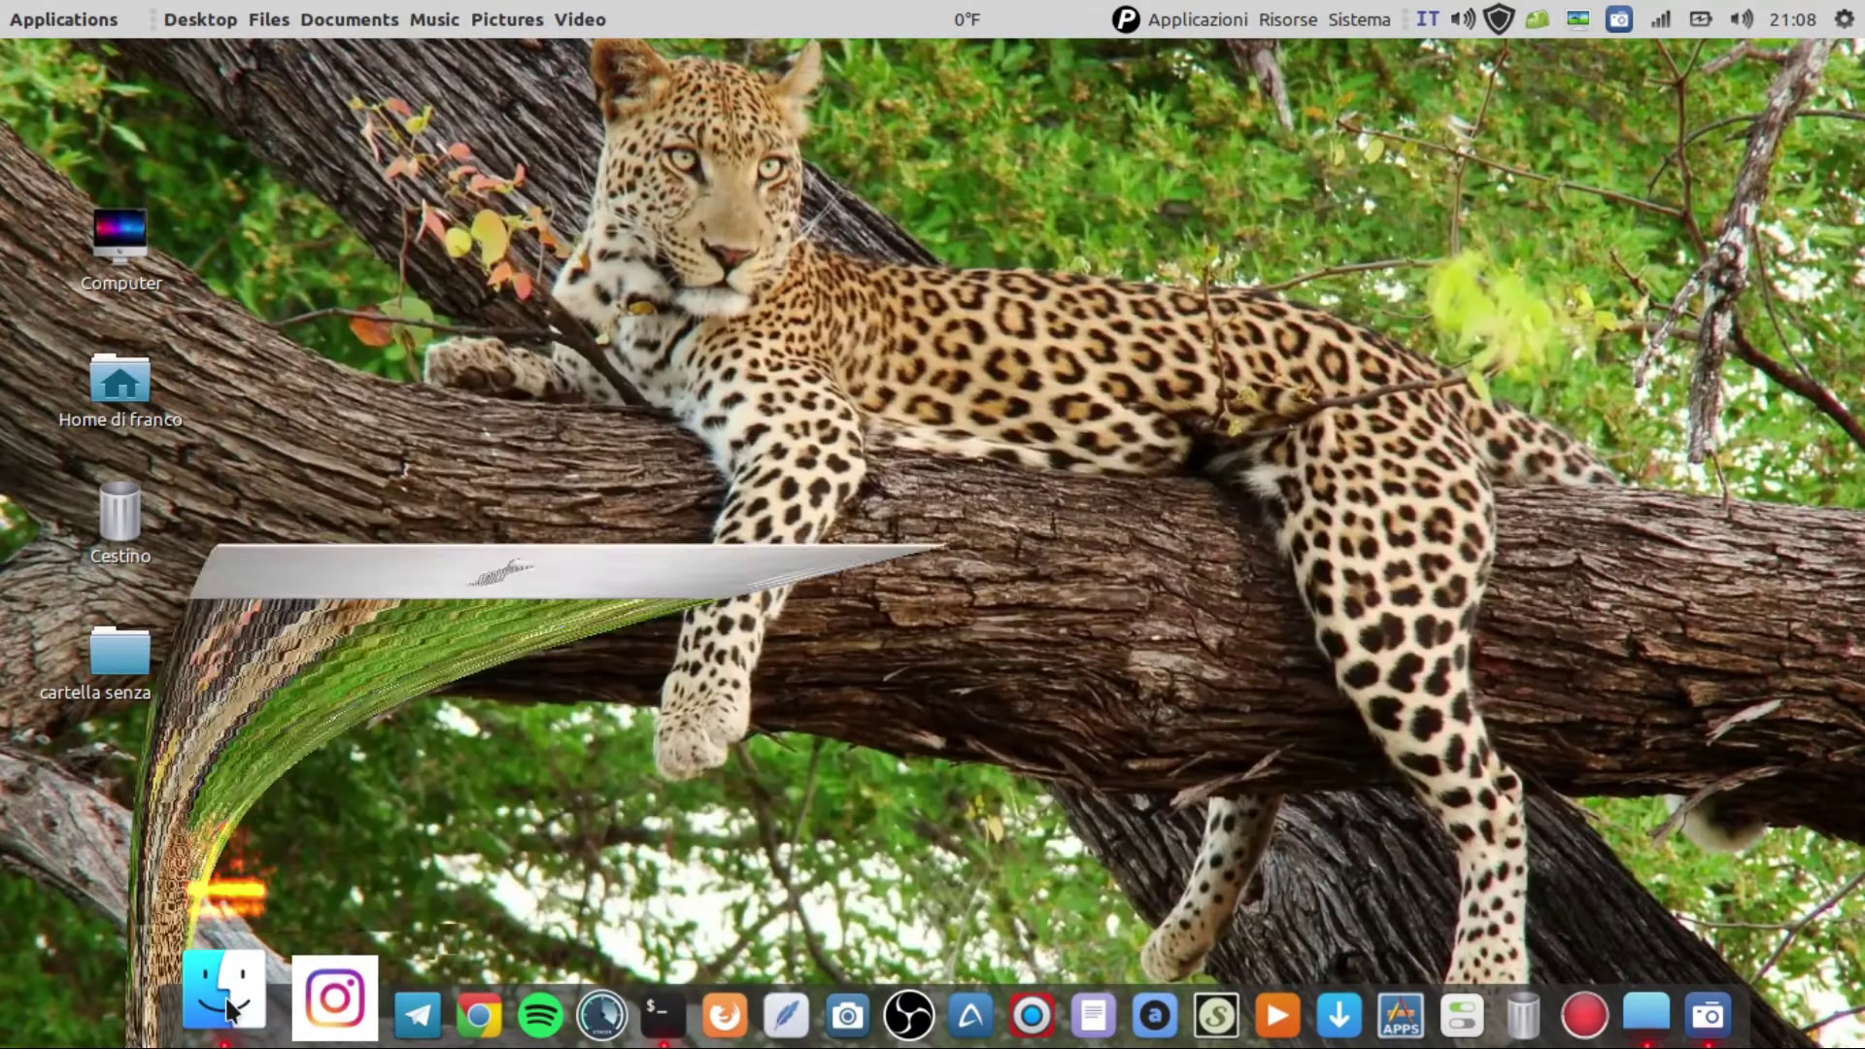
left_click(229, 1010)
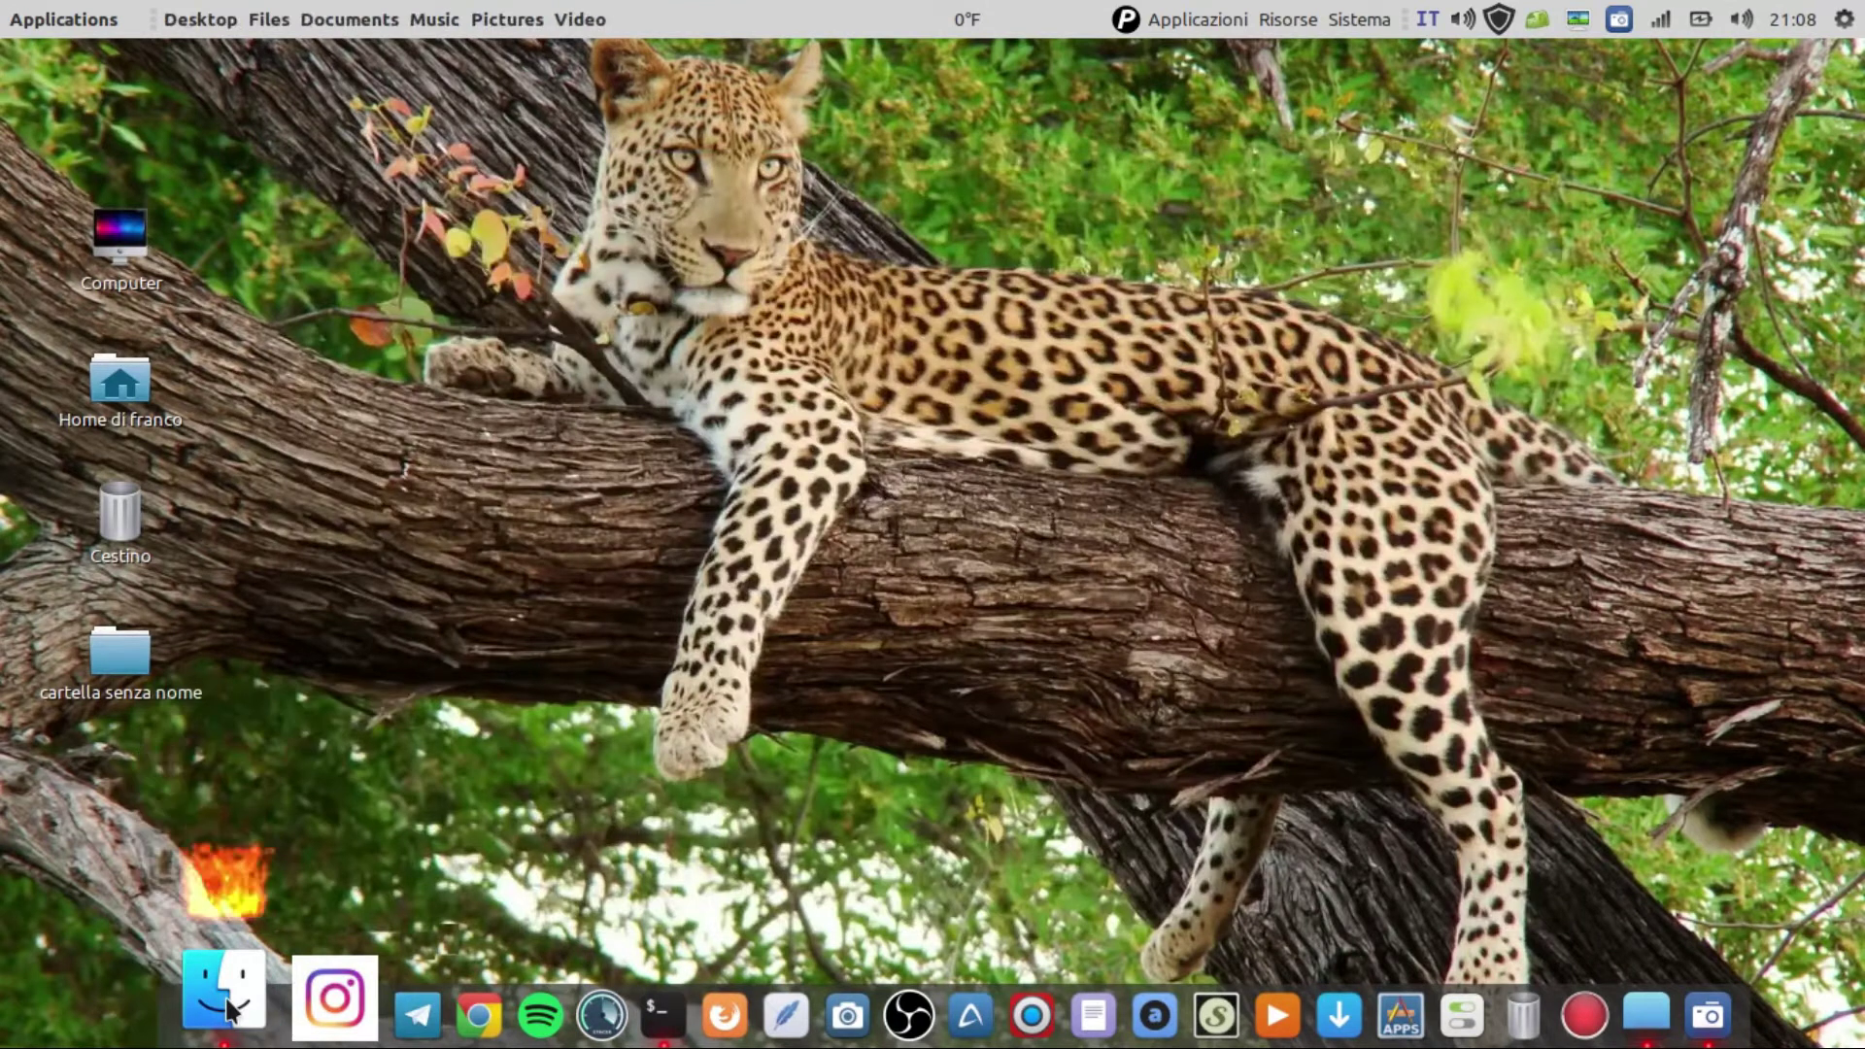
left_click(229, 1011)
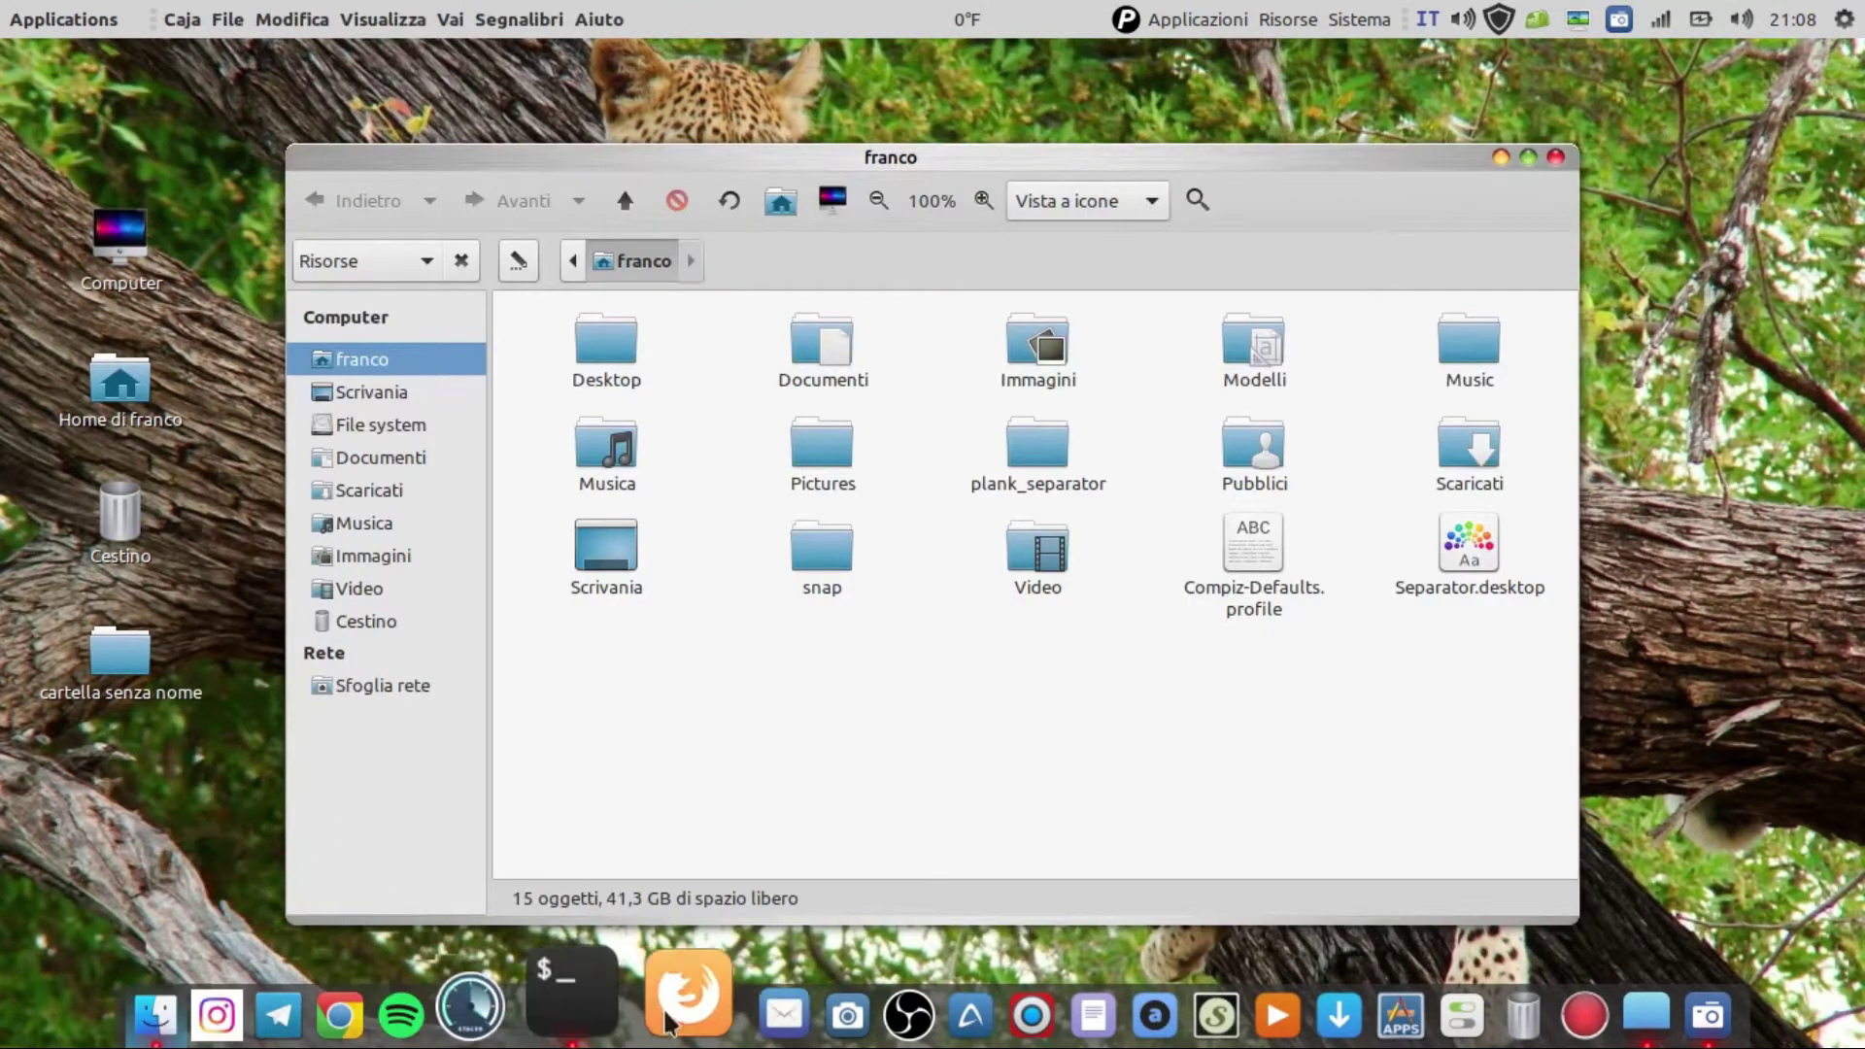
left_click(580, 1018)
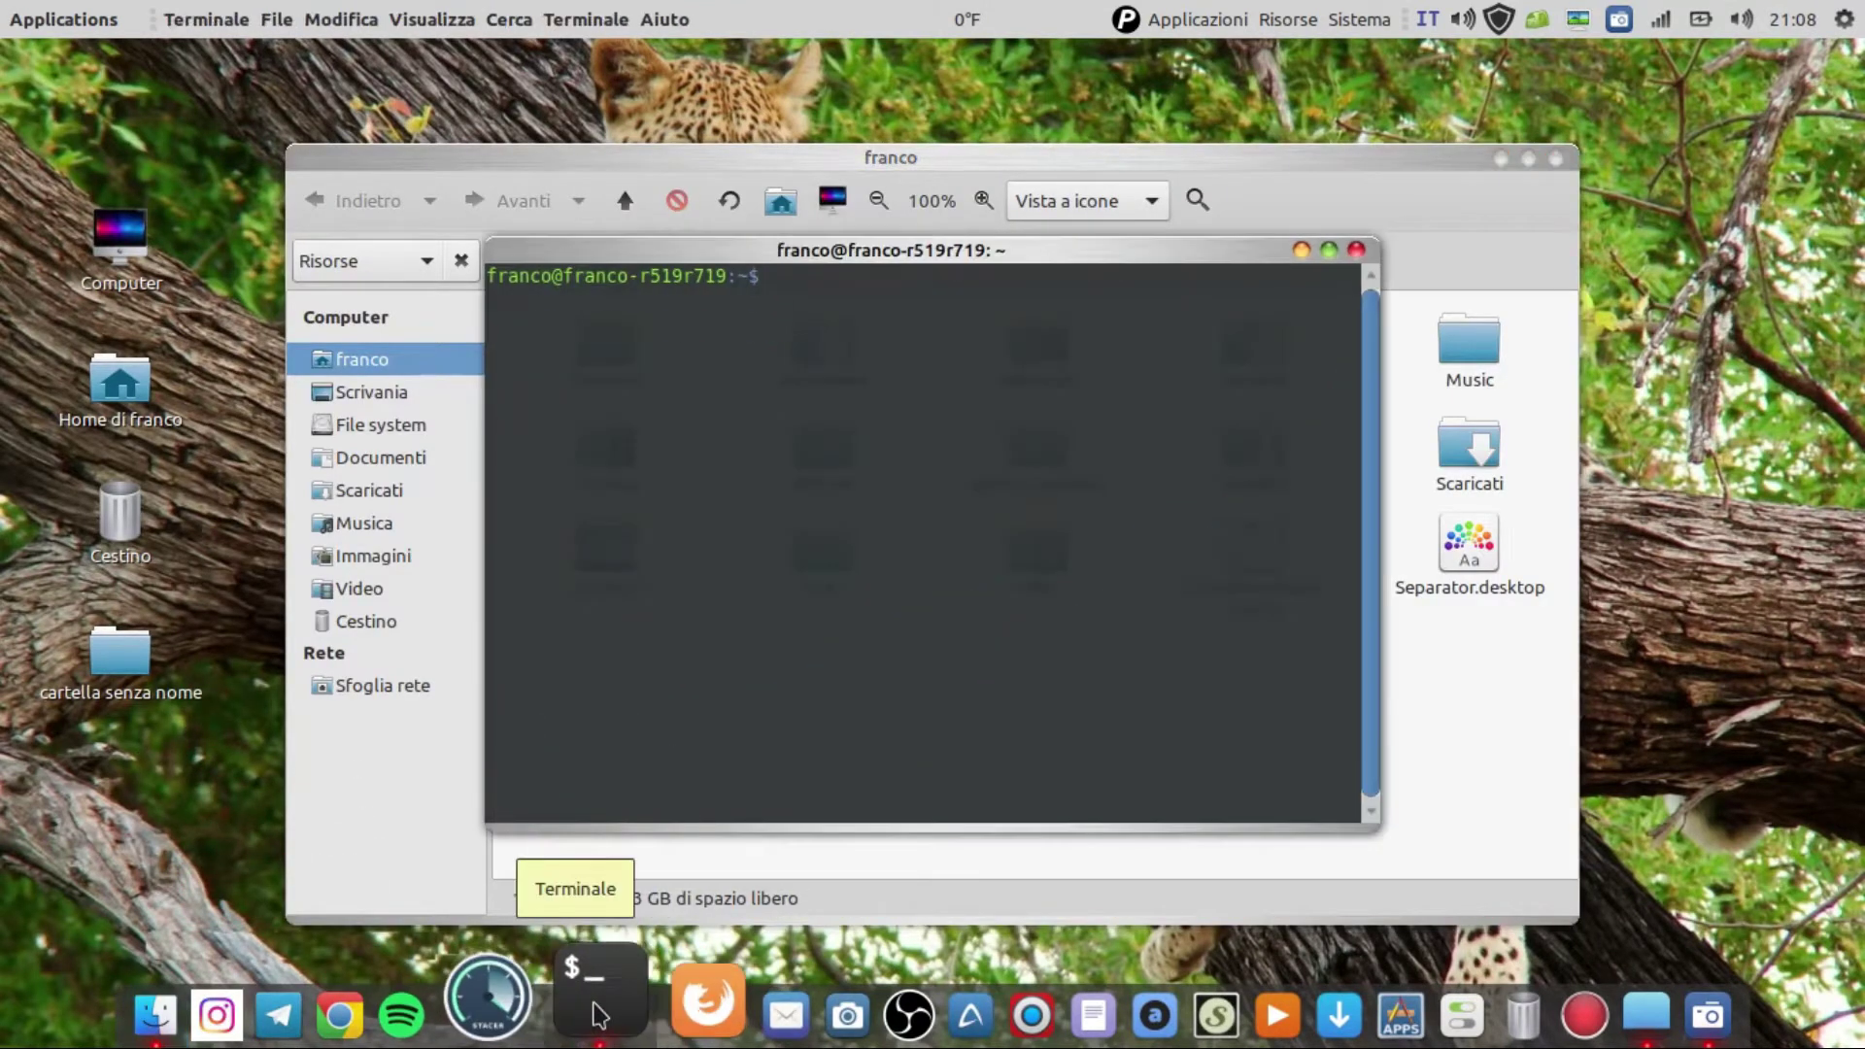
left_click(597, 1015)
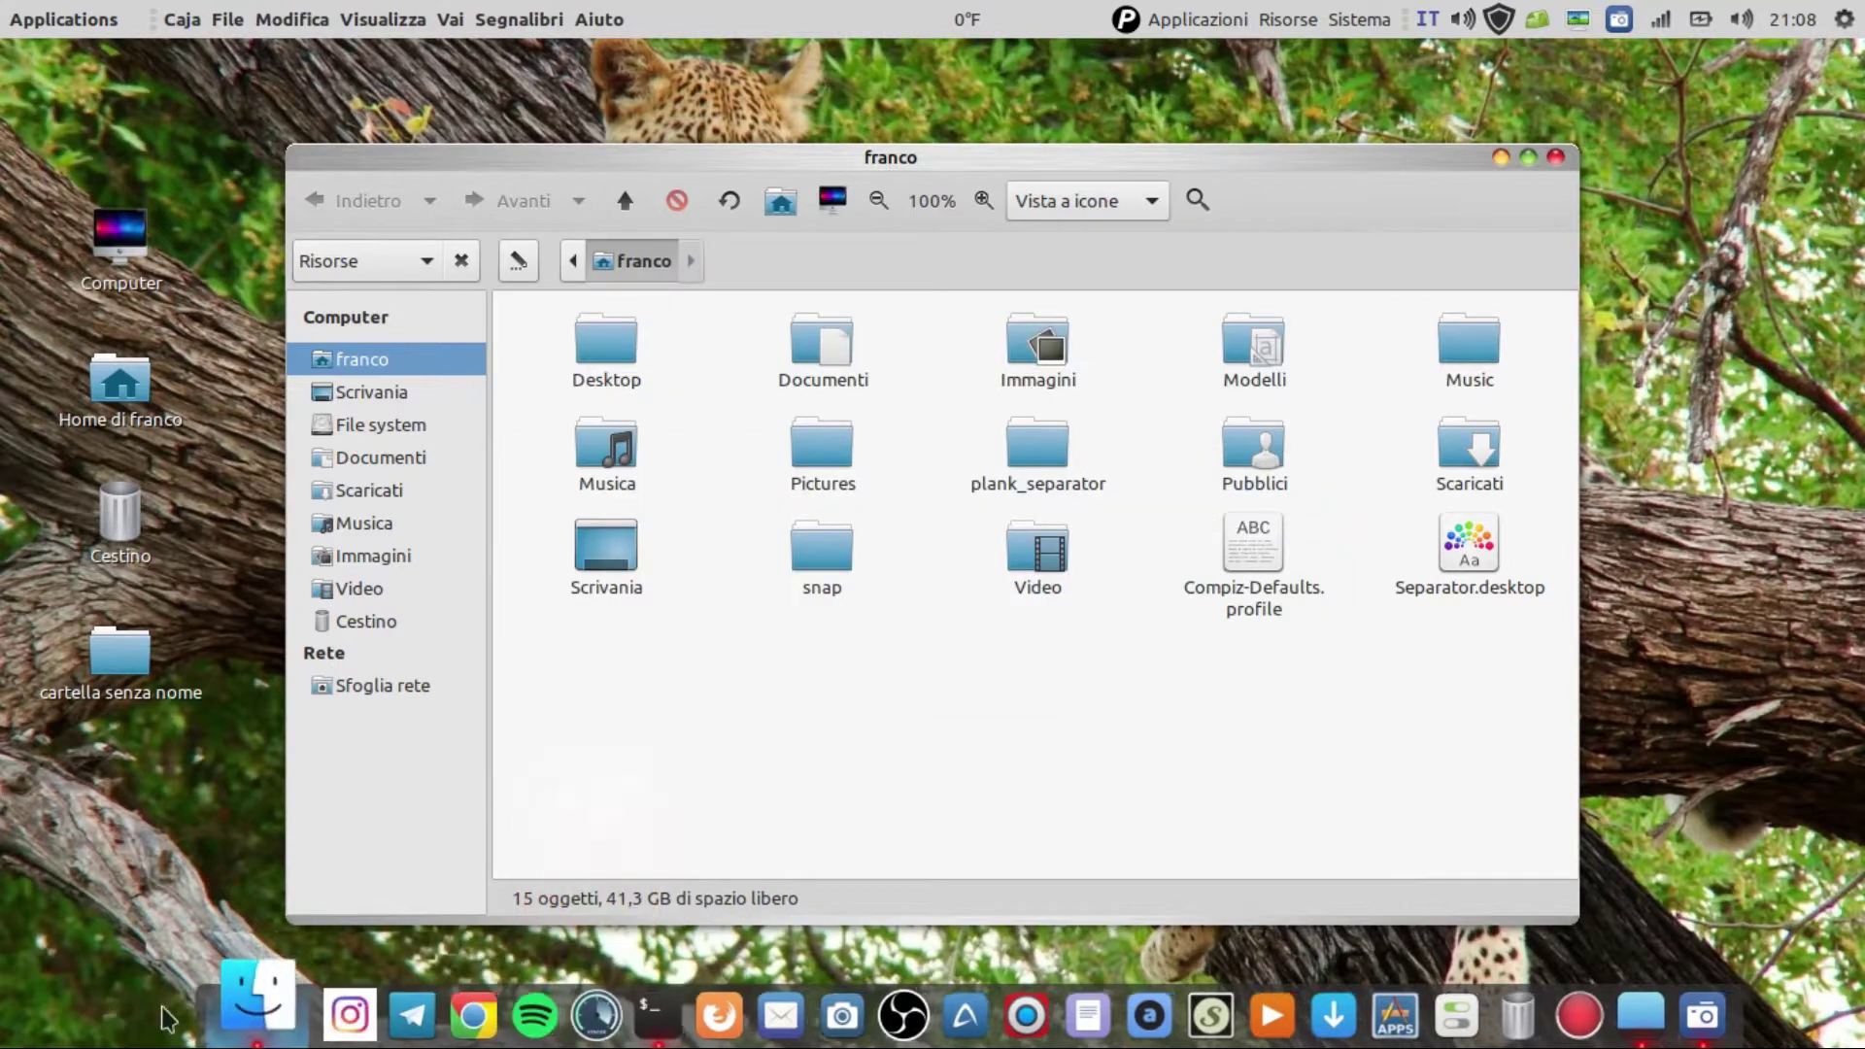
left_click(255, 1010)
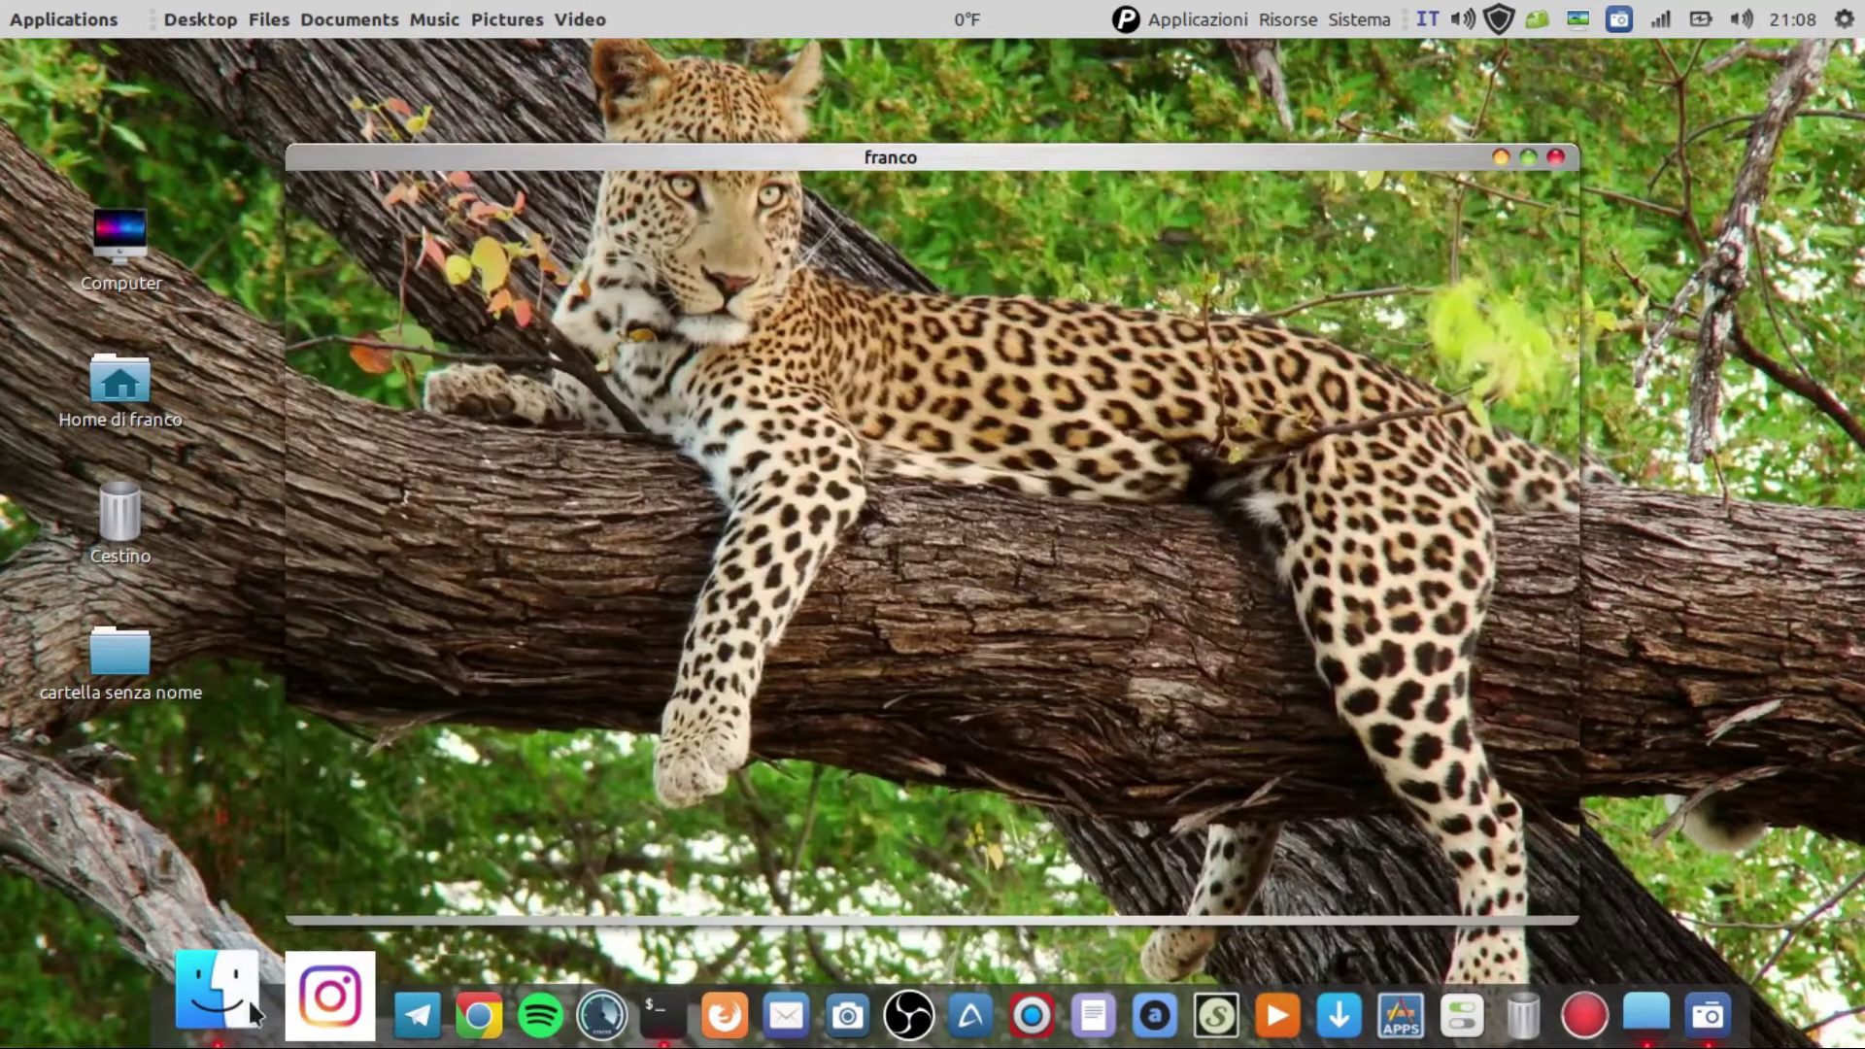
left_click(255, 1010)
left_click(615, 1001)
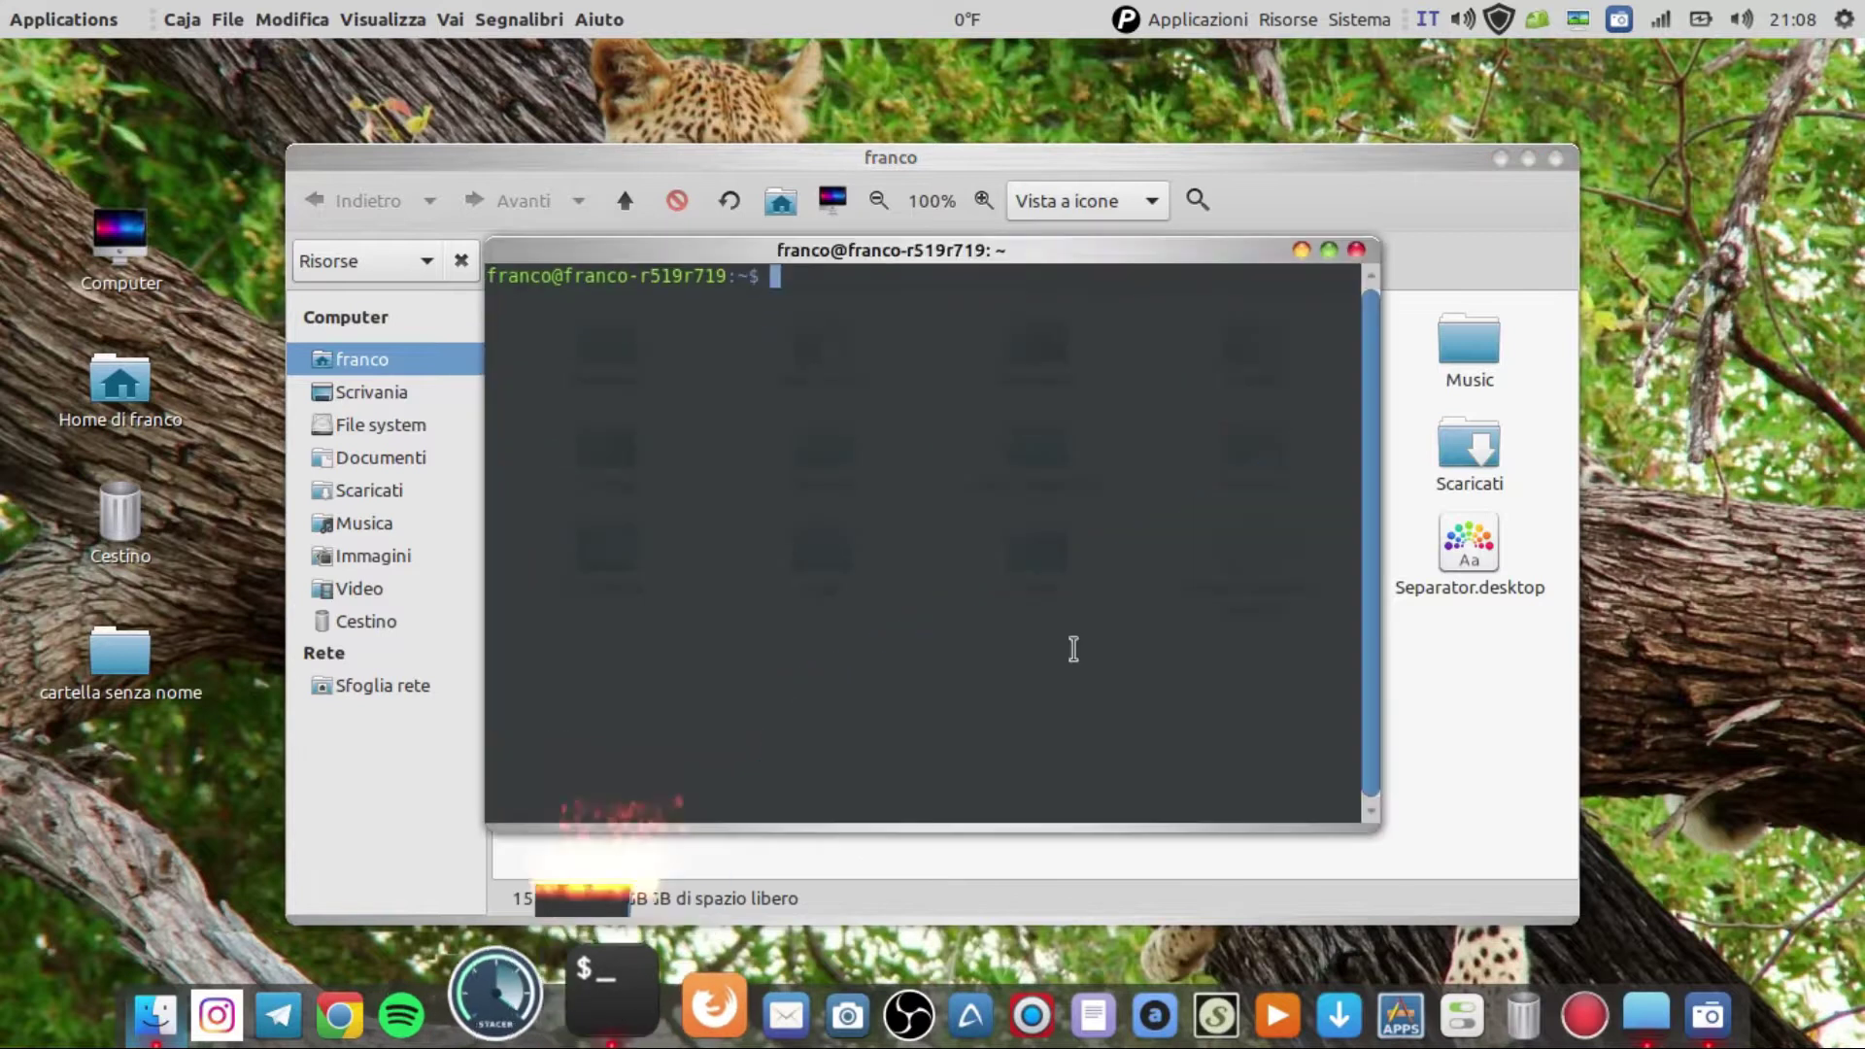
left_click(1361, 241)
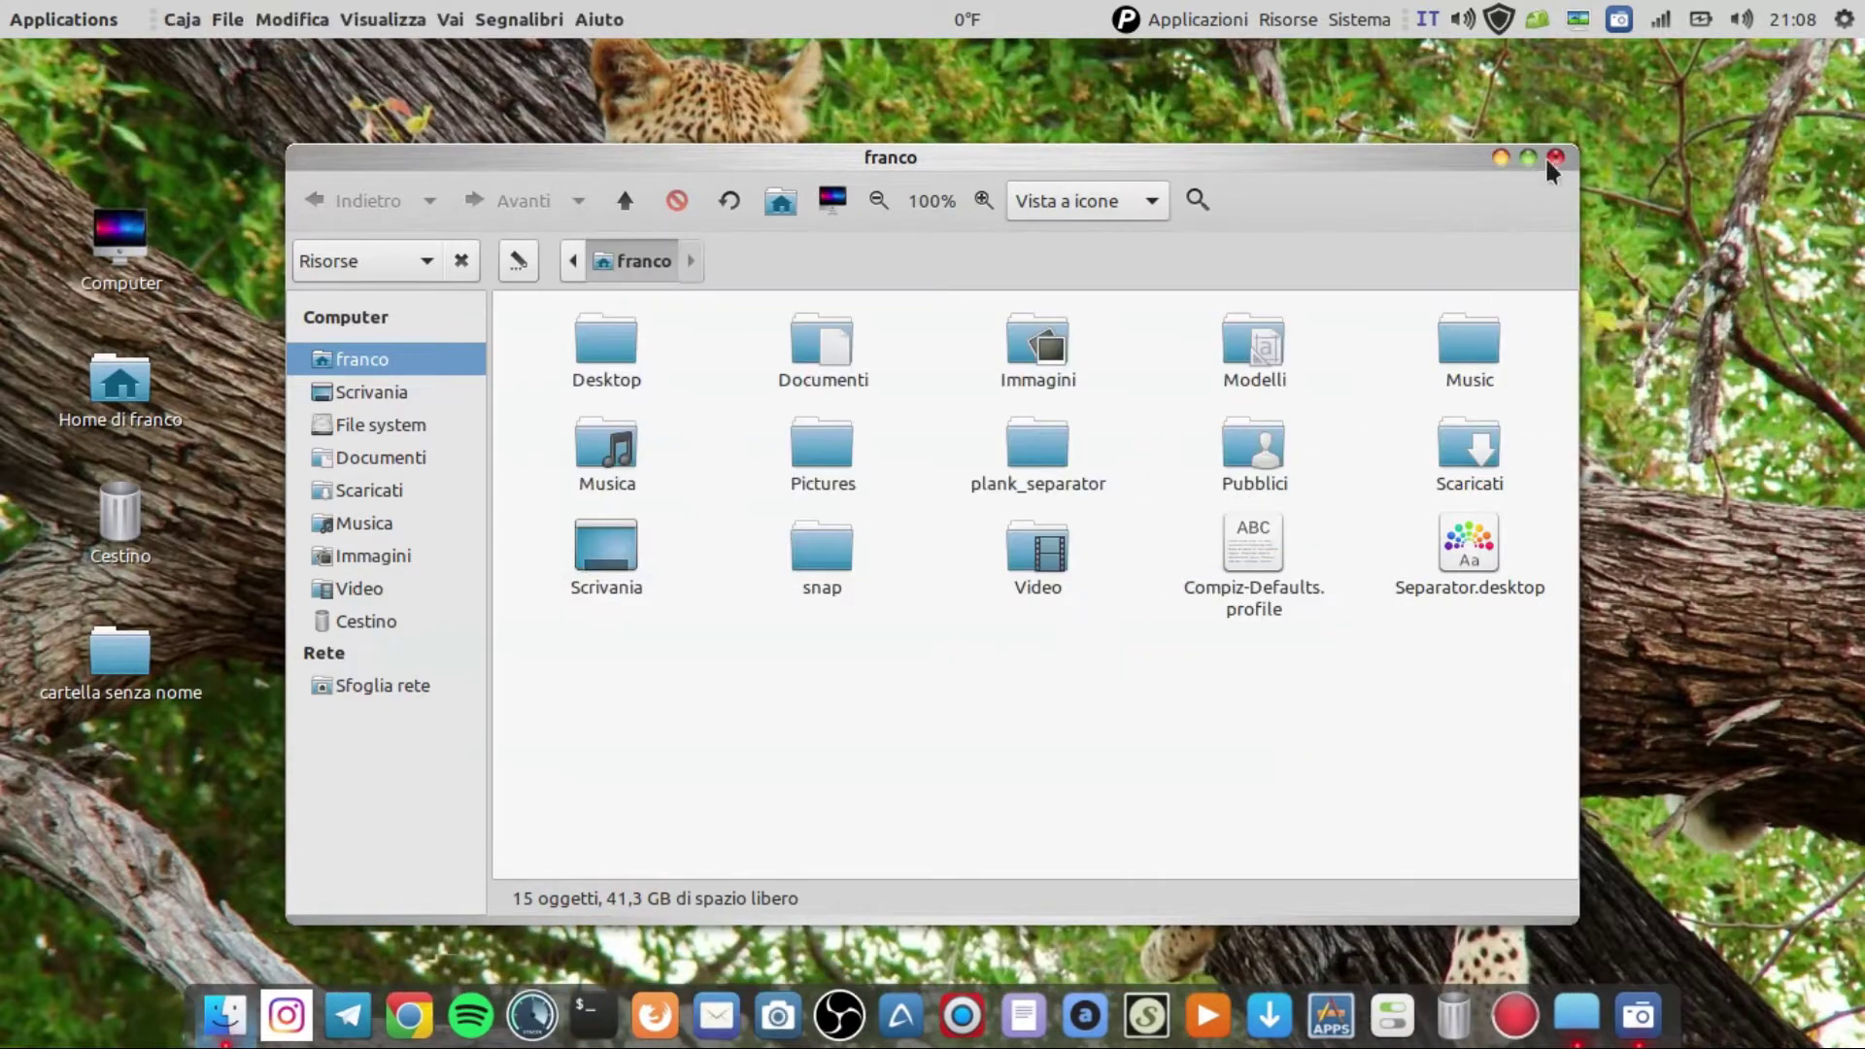
left_click(1555, 156)
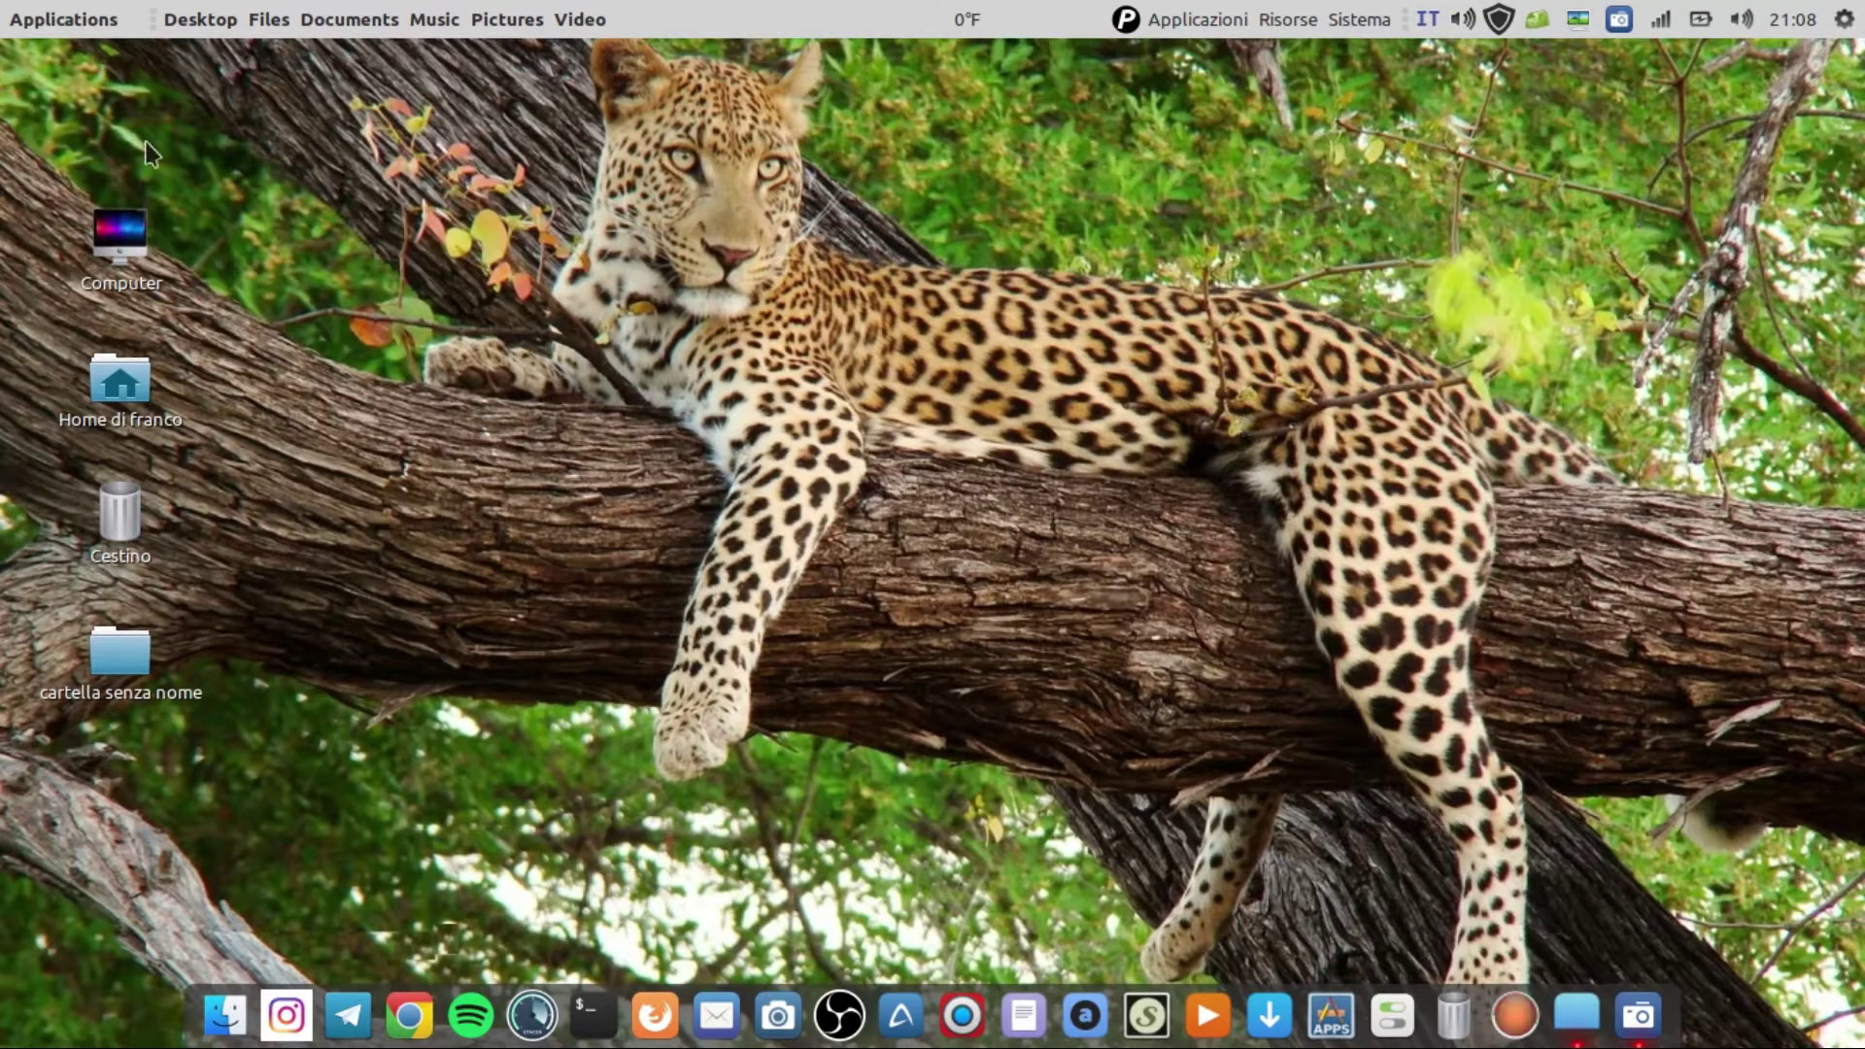
left_click(50, 17)
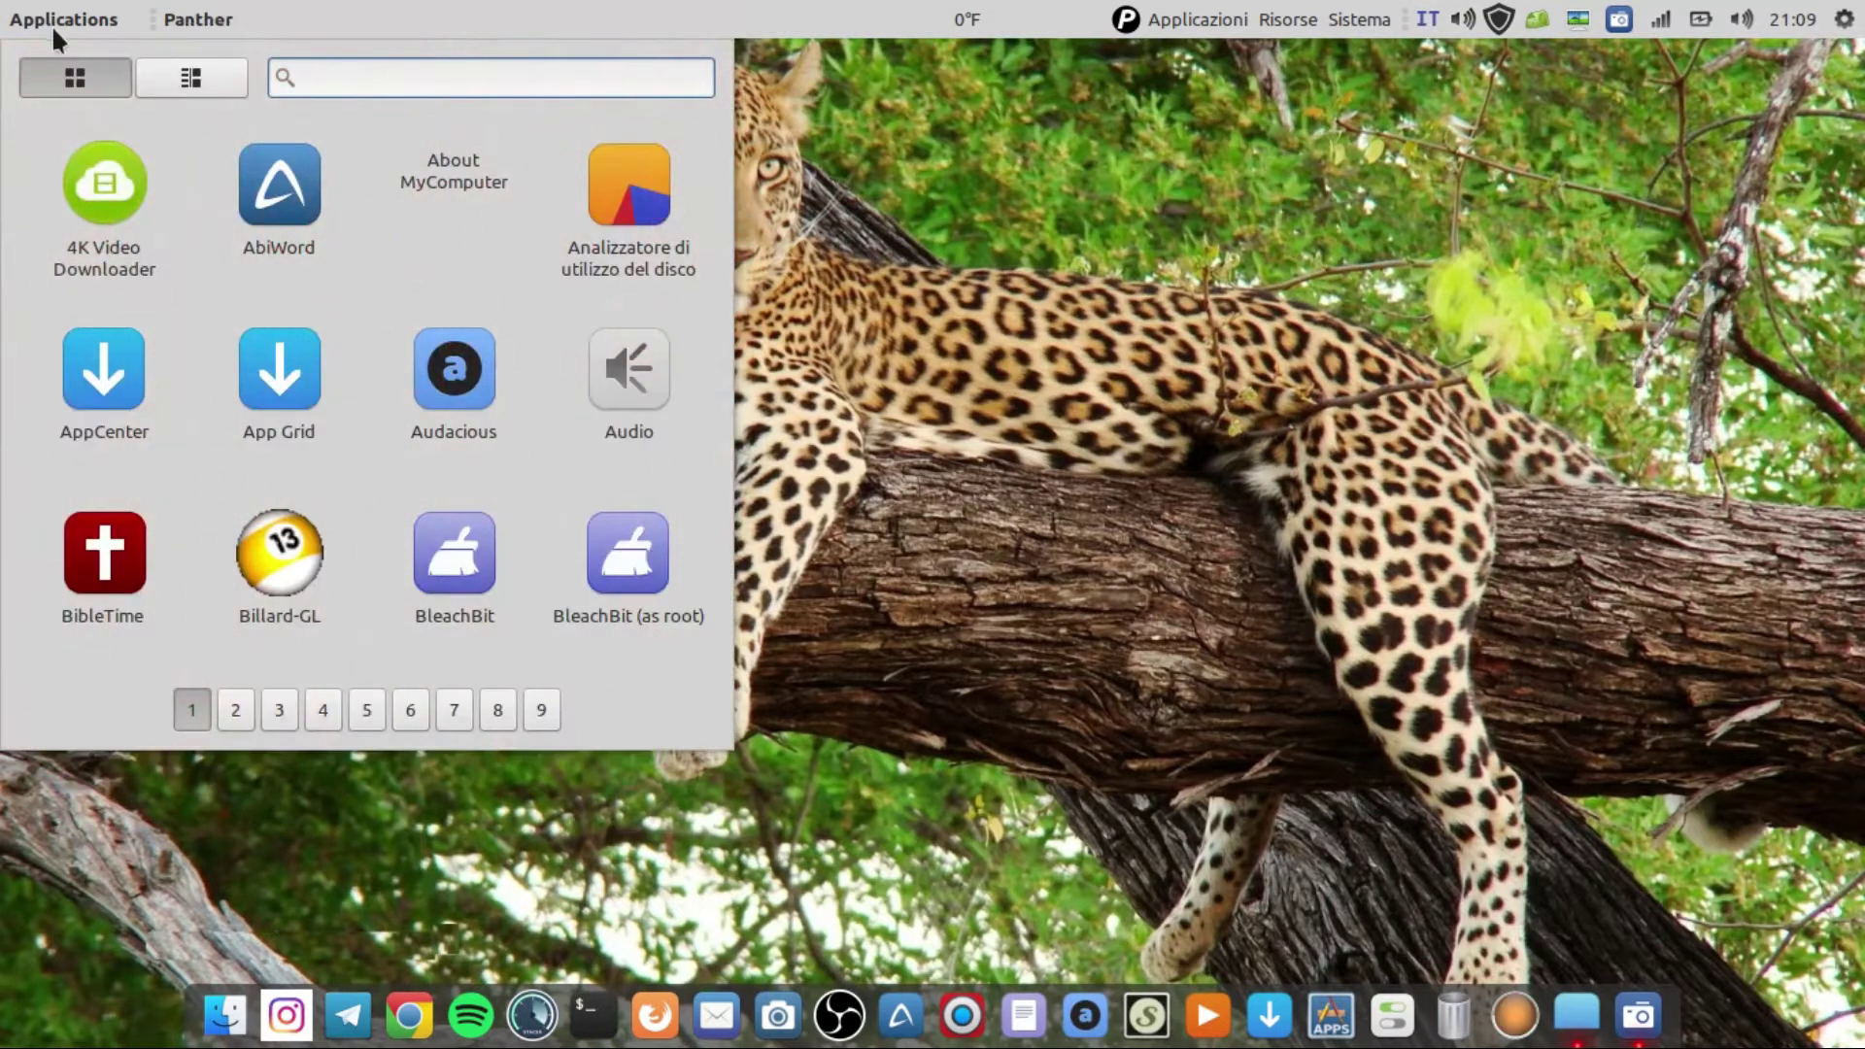
left_click(189, 78)
left_click(124, 184)
left_click(96, 237)
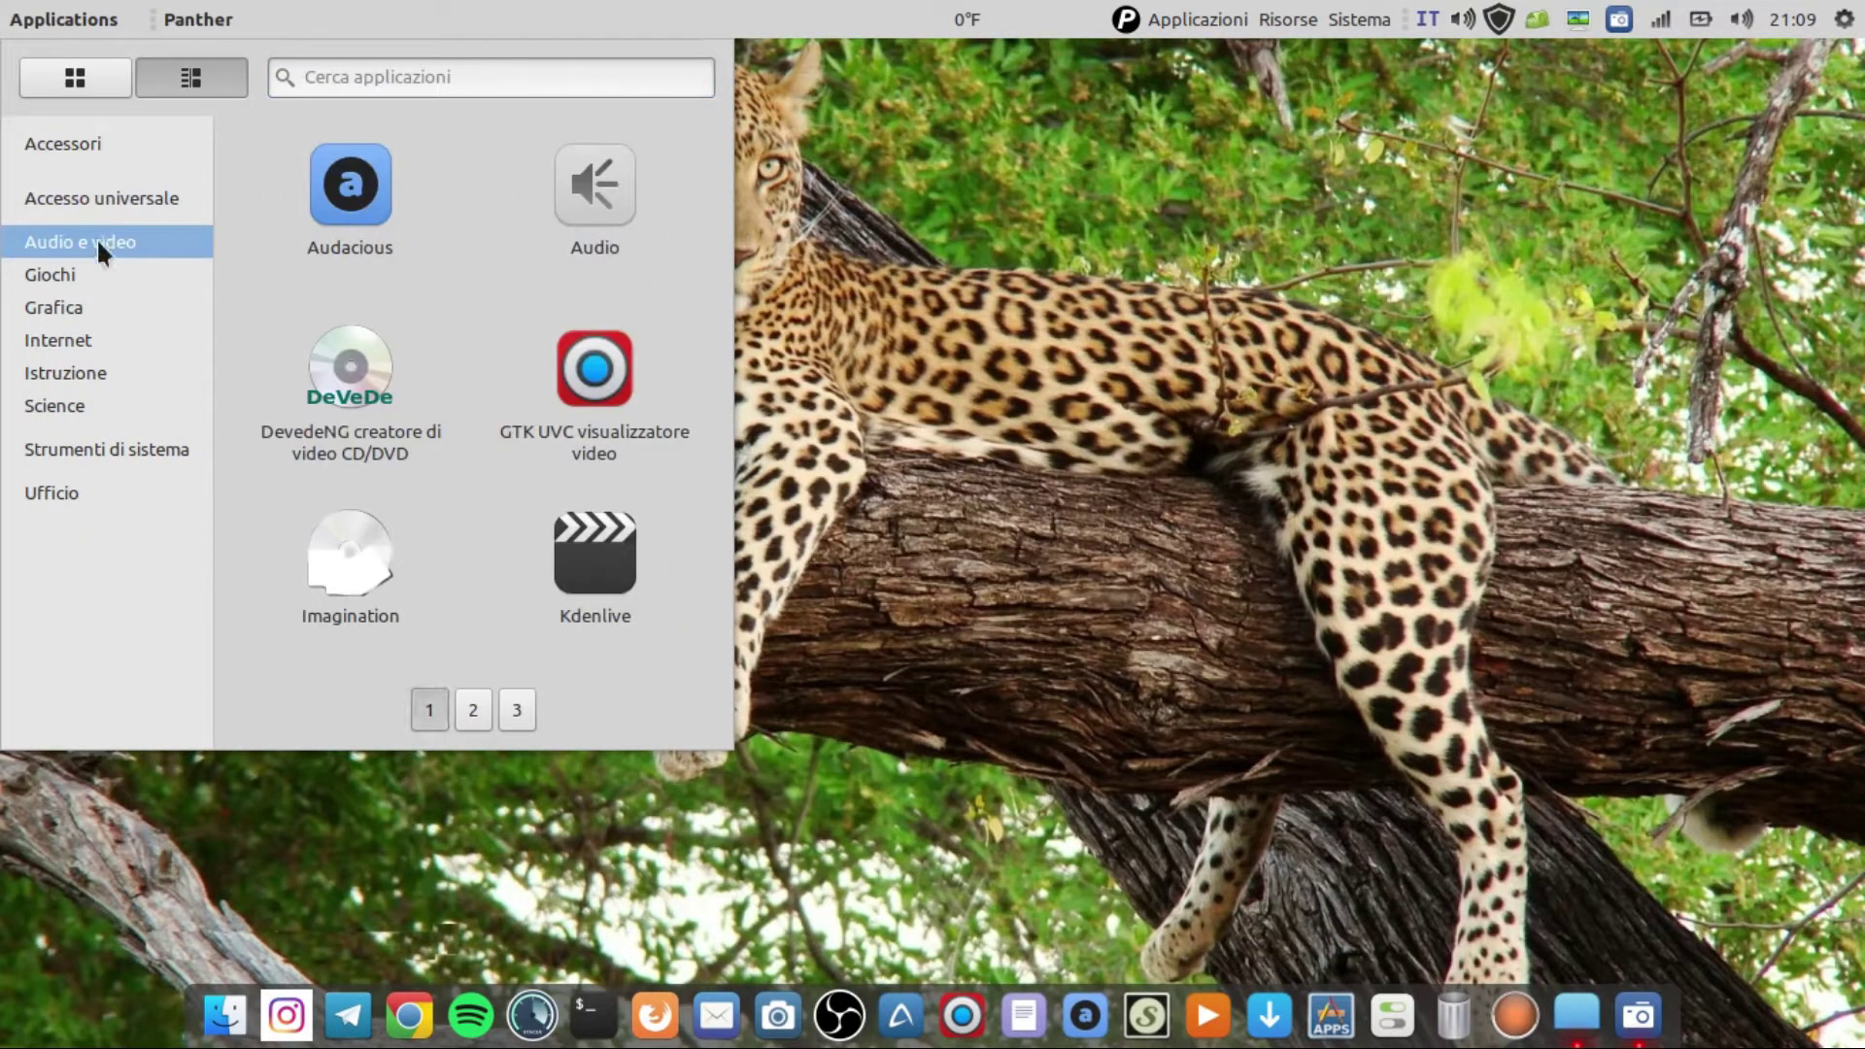
left_click(79, 272)
left_click(78, 83)
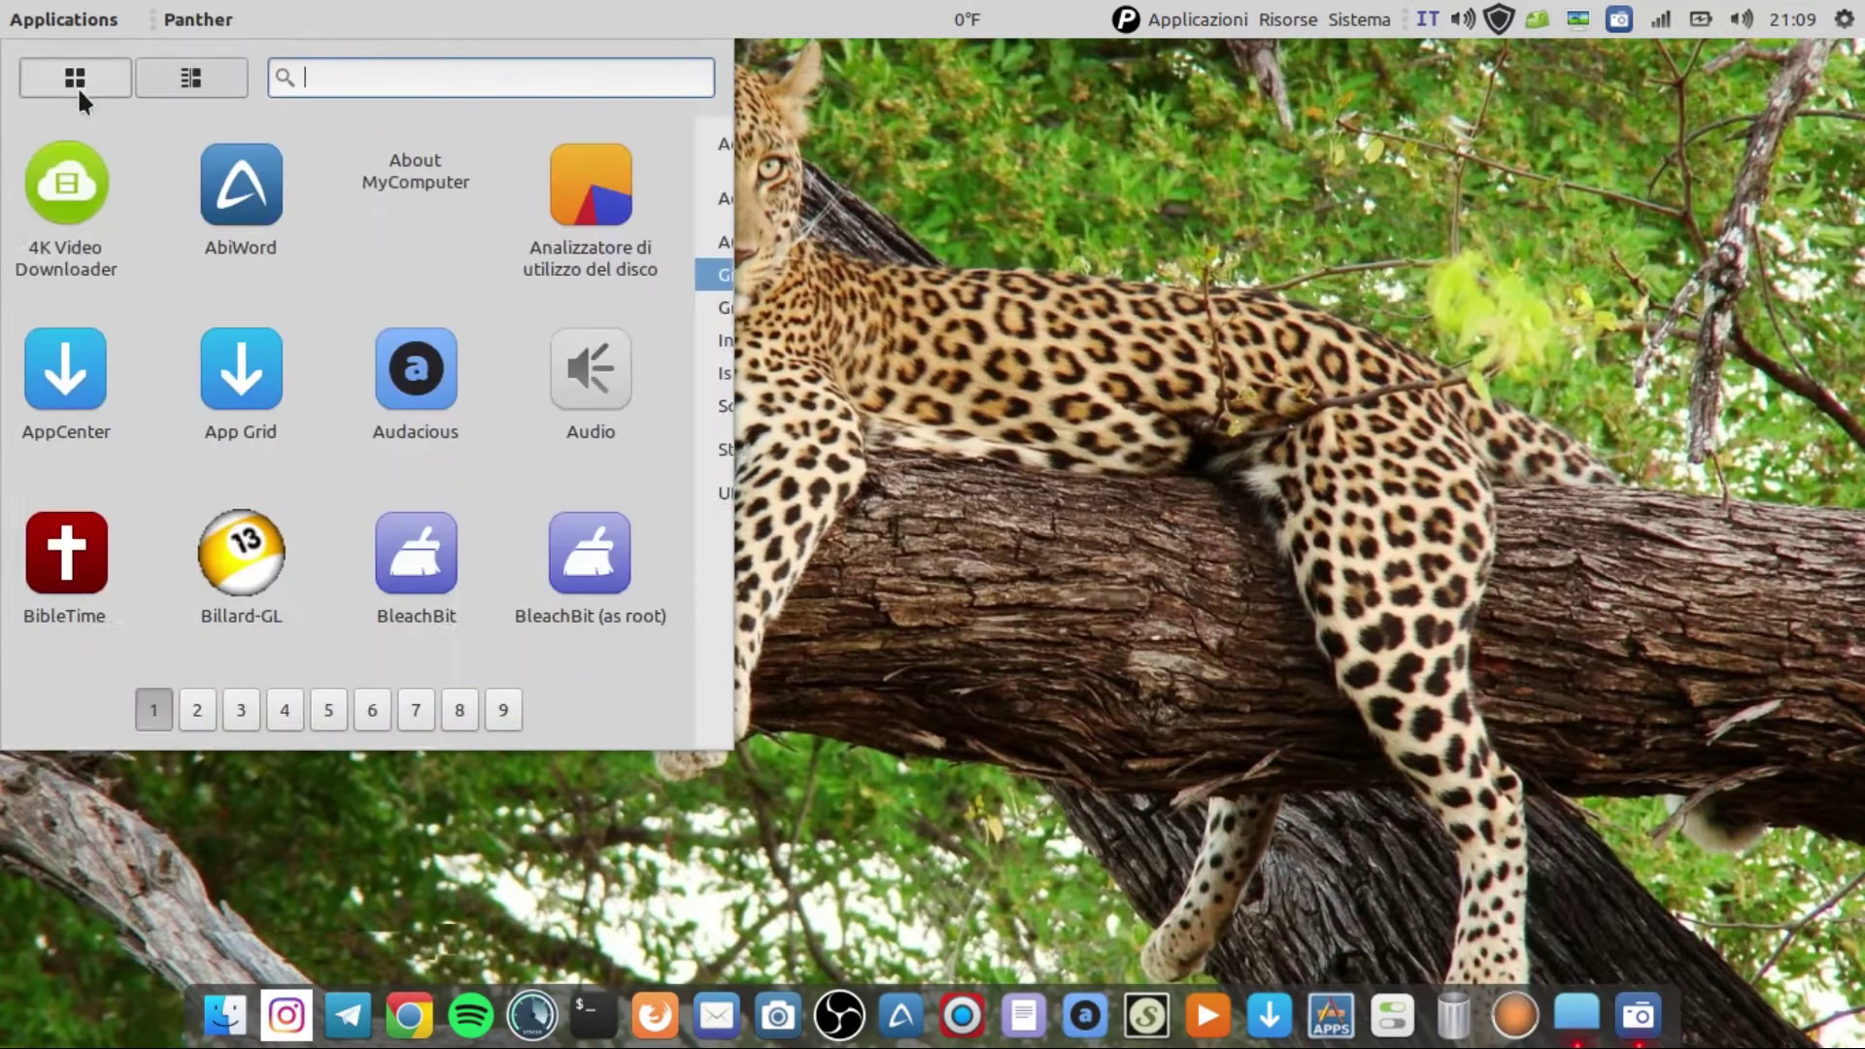
left_click(811, 118)
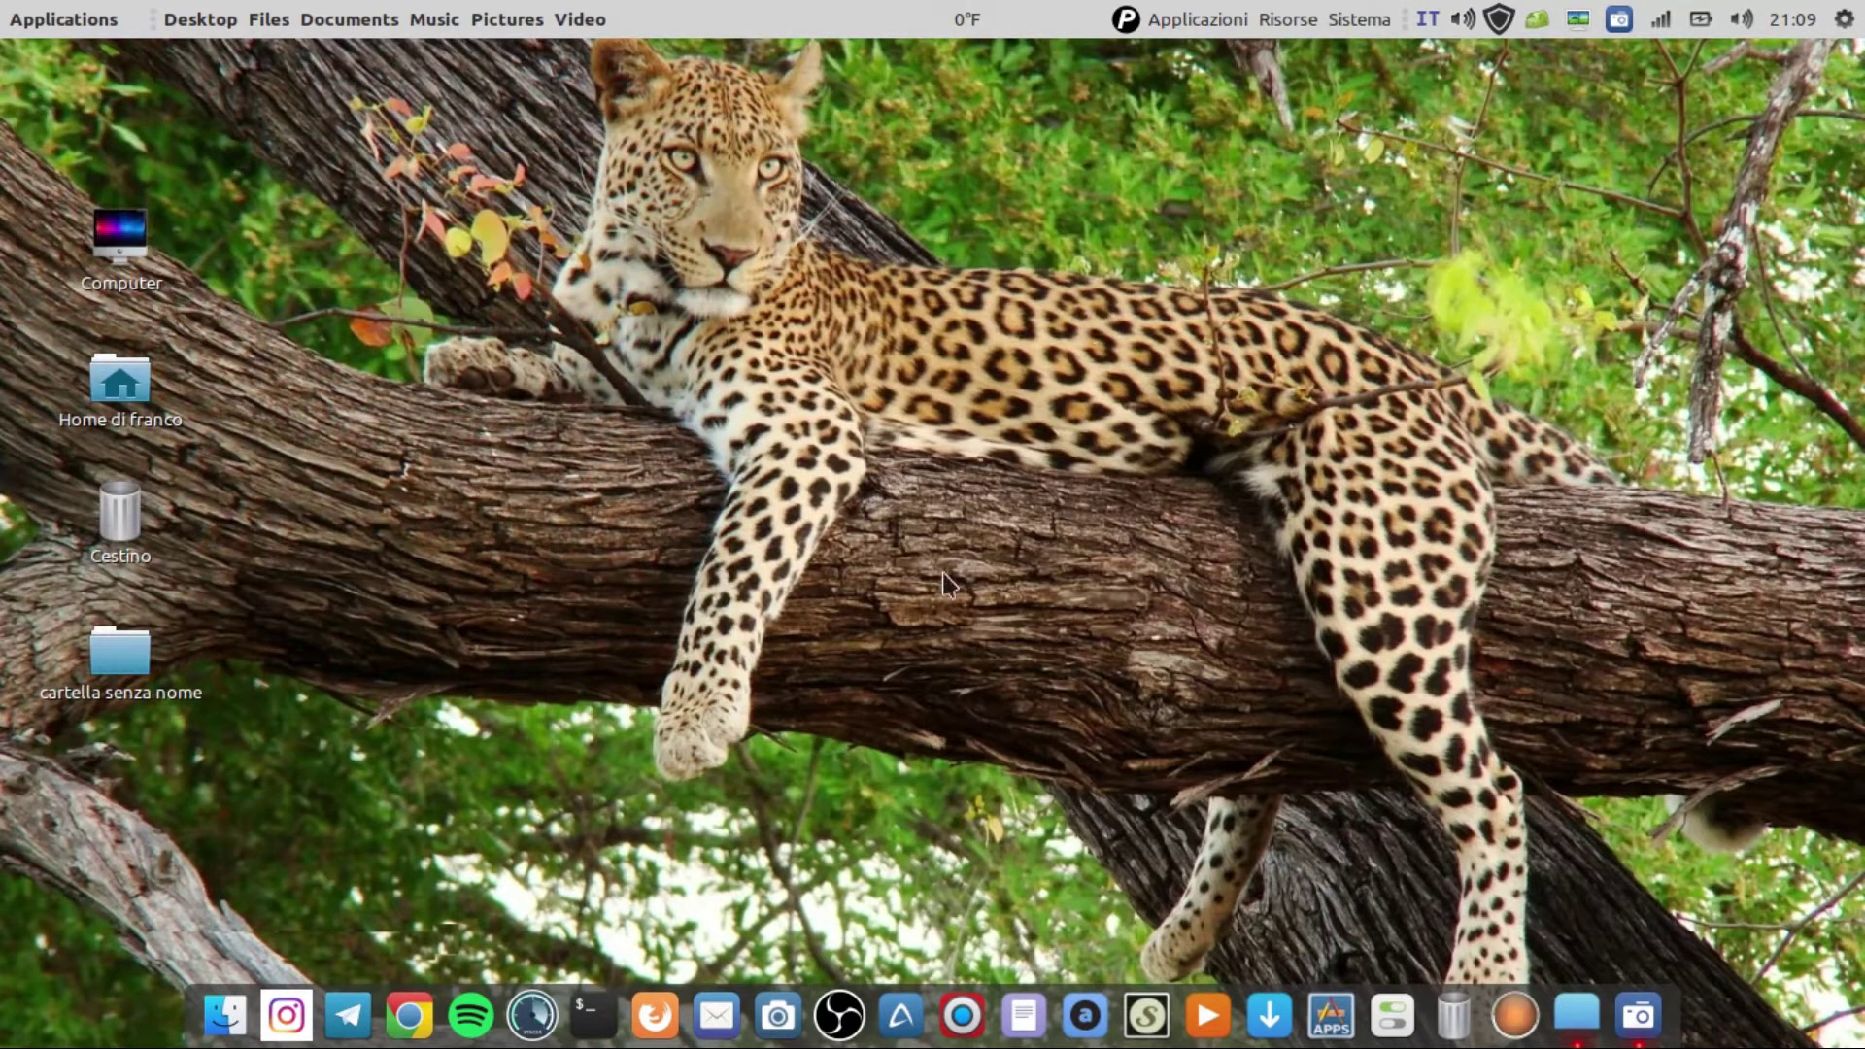
left_click(1618, 20)
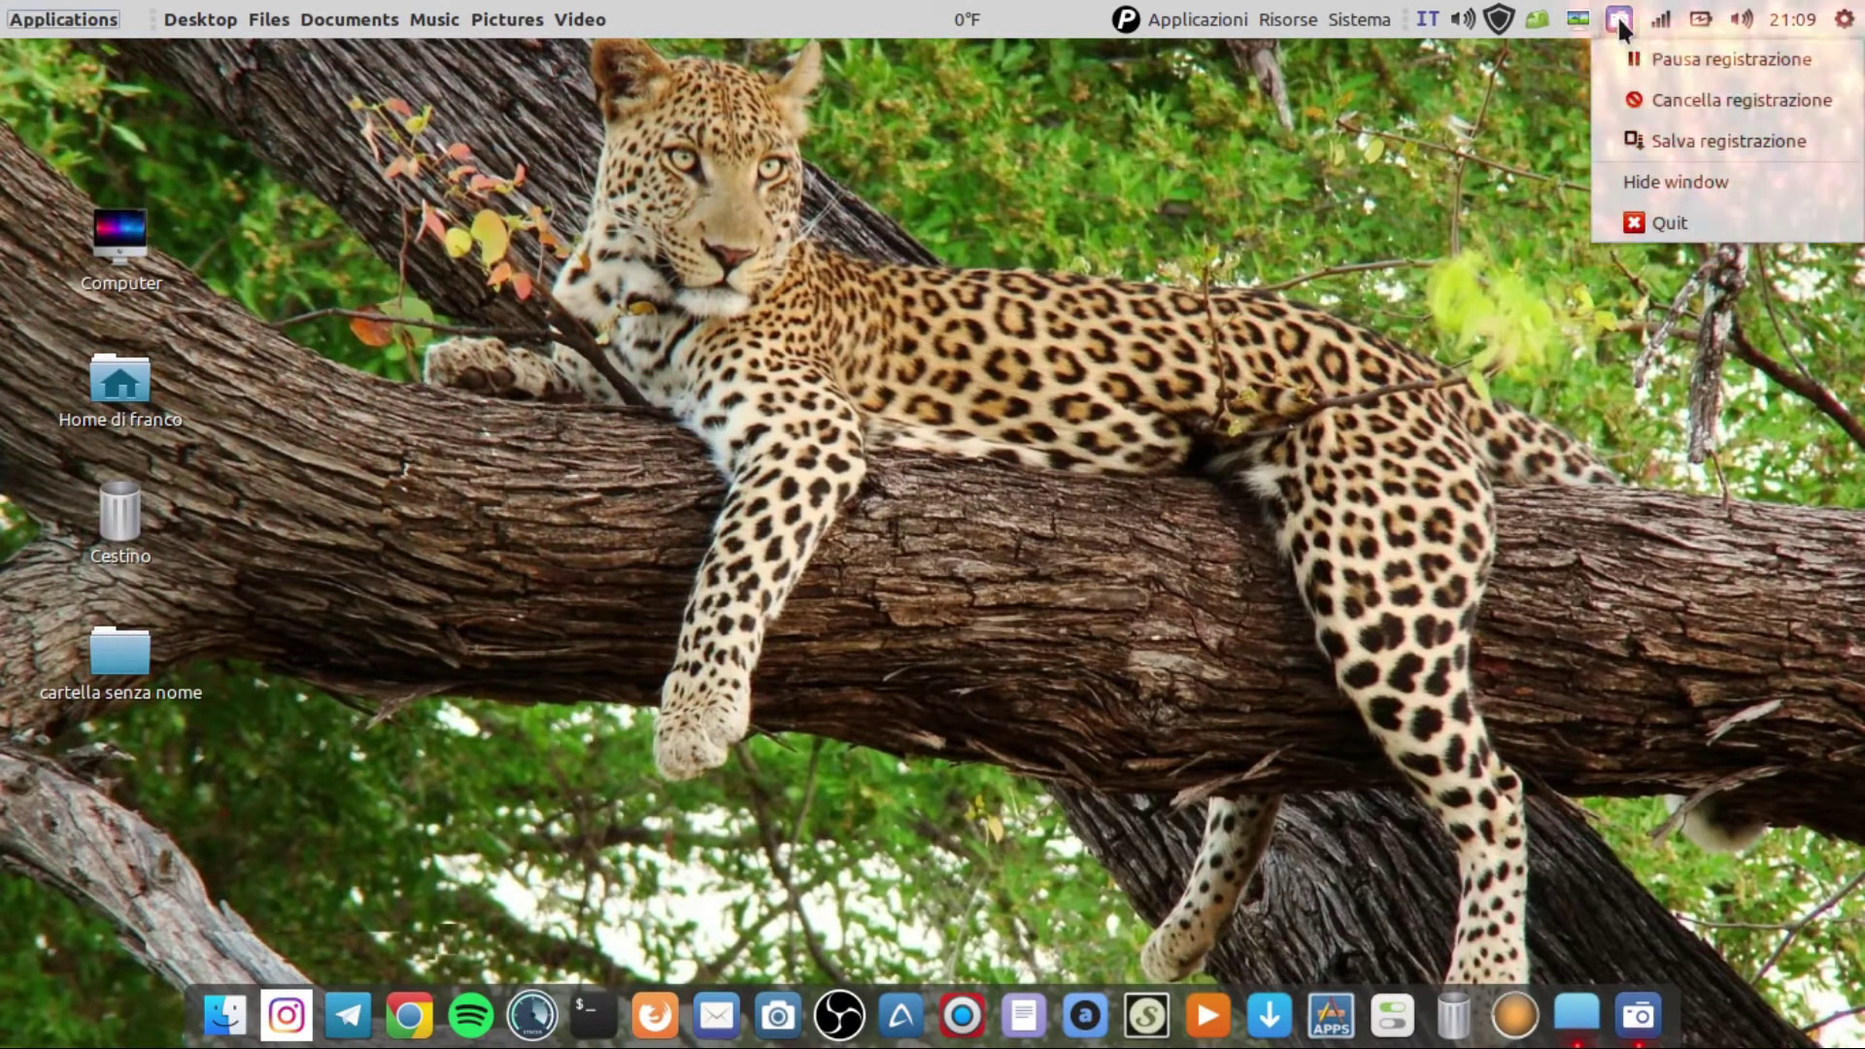
left_click(1641, 59)
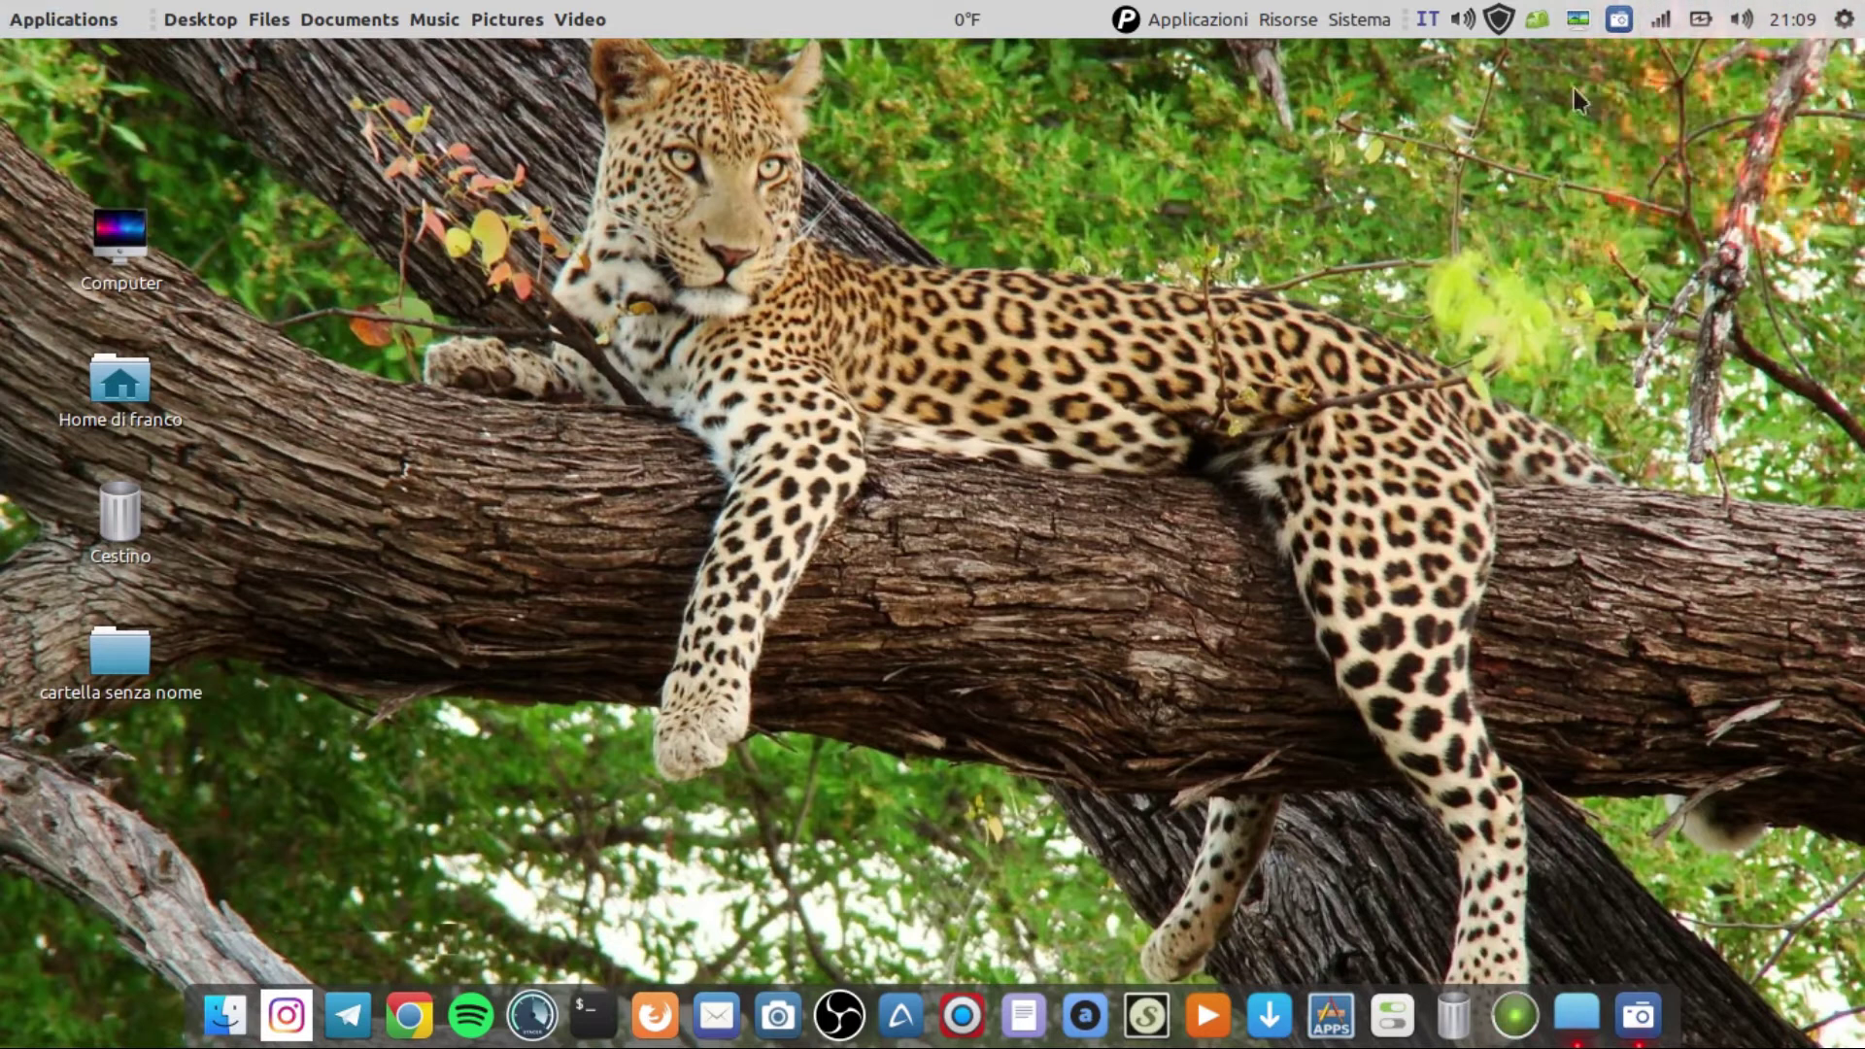
right_click(112, 389)
left_click(195, 293)
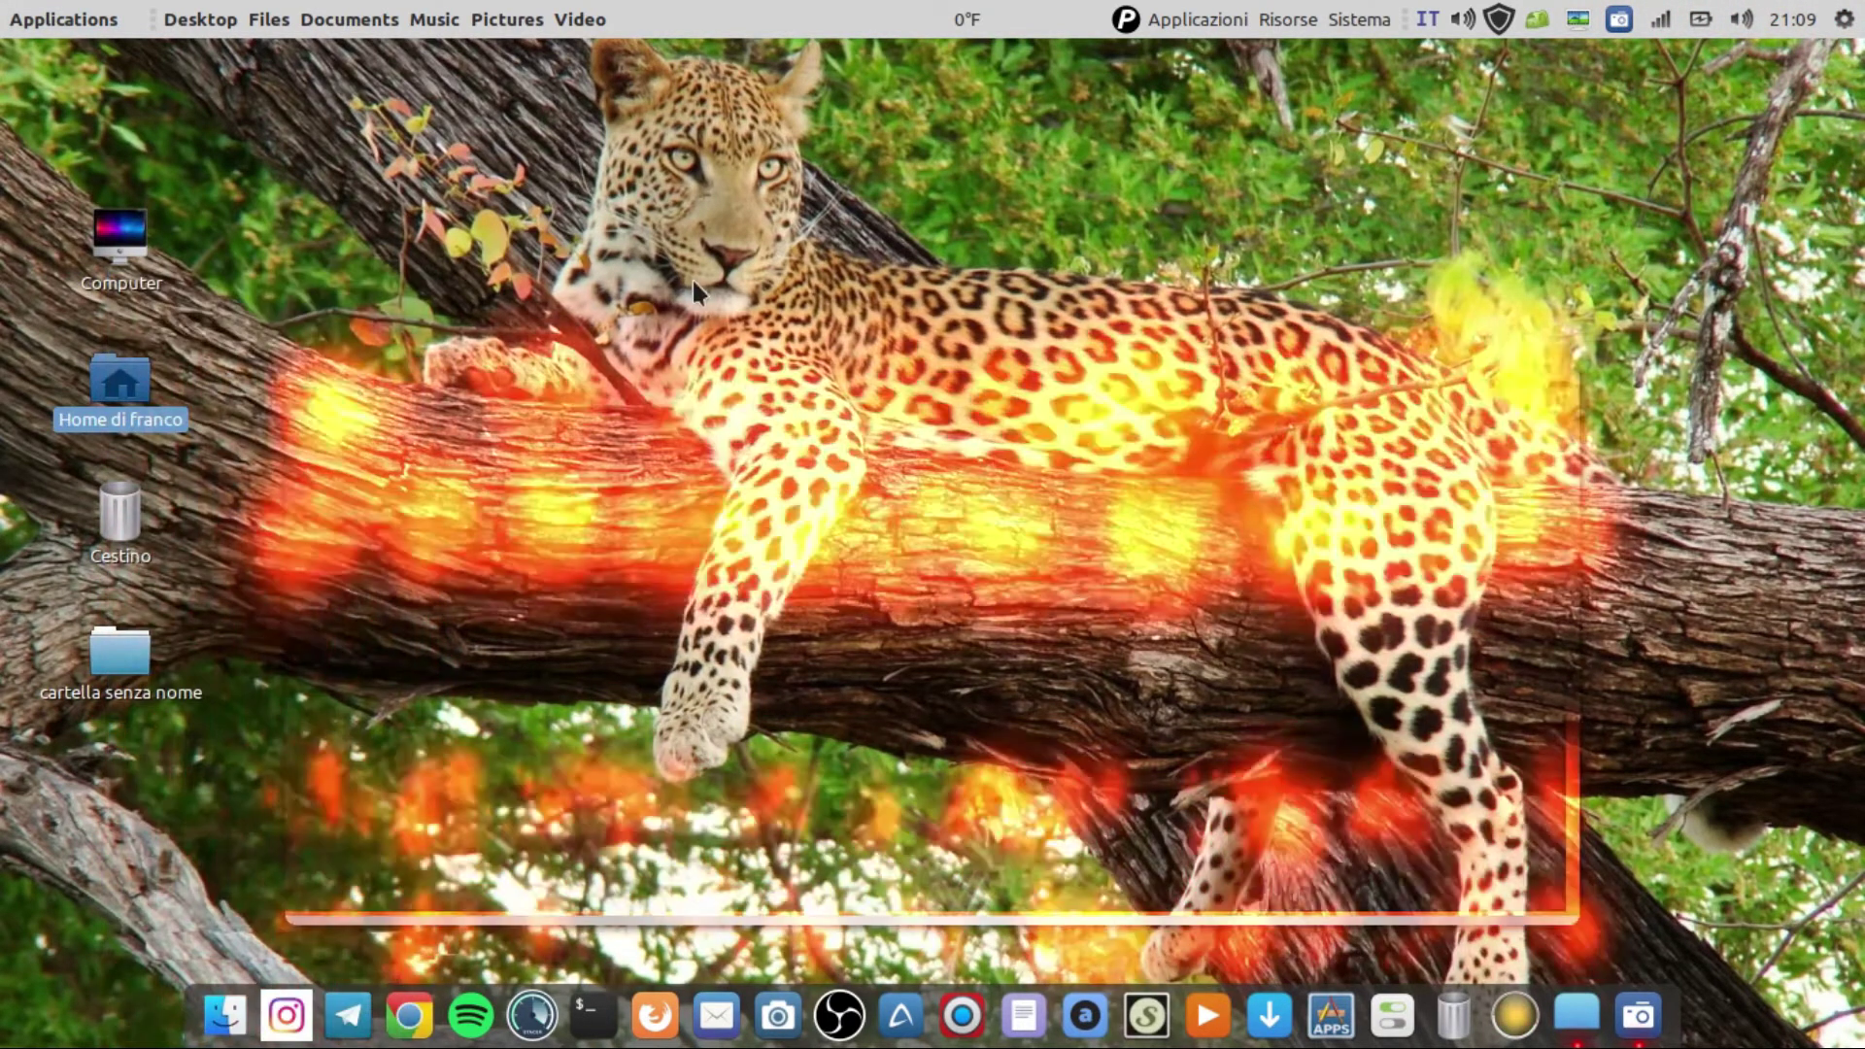
mouse_move(952, 148)
left_mouse_down()
mouse_move(845, 150)
mouse_move(1140, 121)
mouse_move(1204, 78)
mouse_move(665, 236)
mouse_move(923, 154)
left_mouse_up()
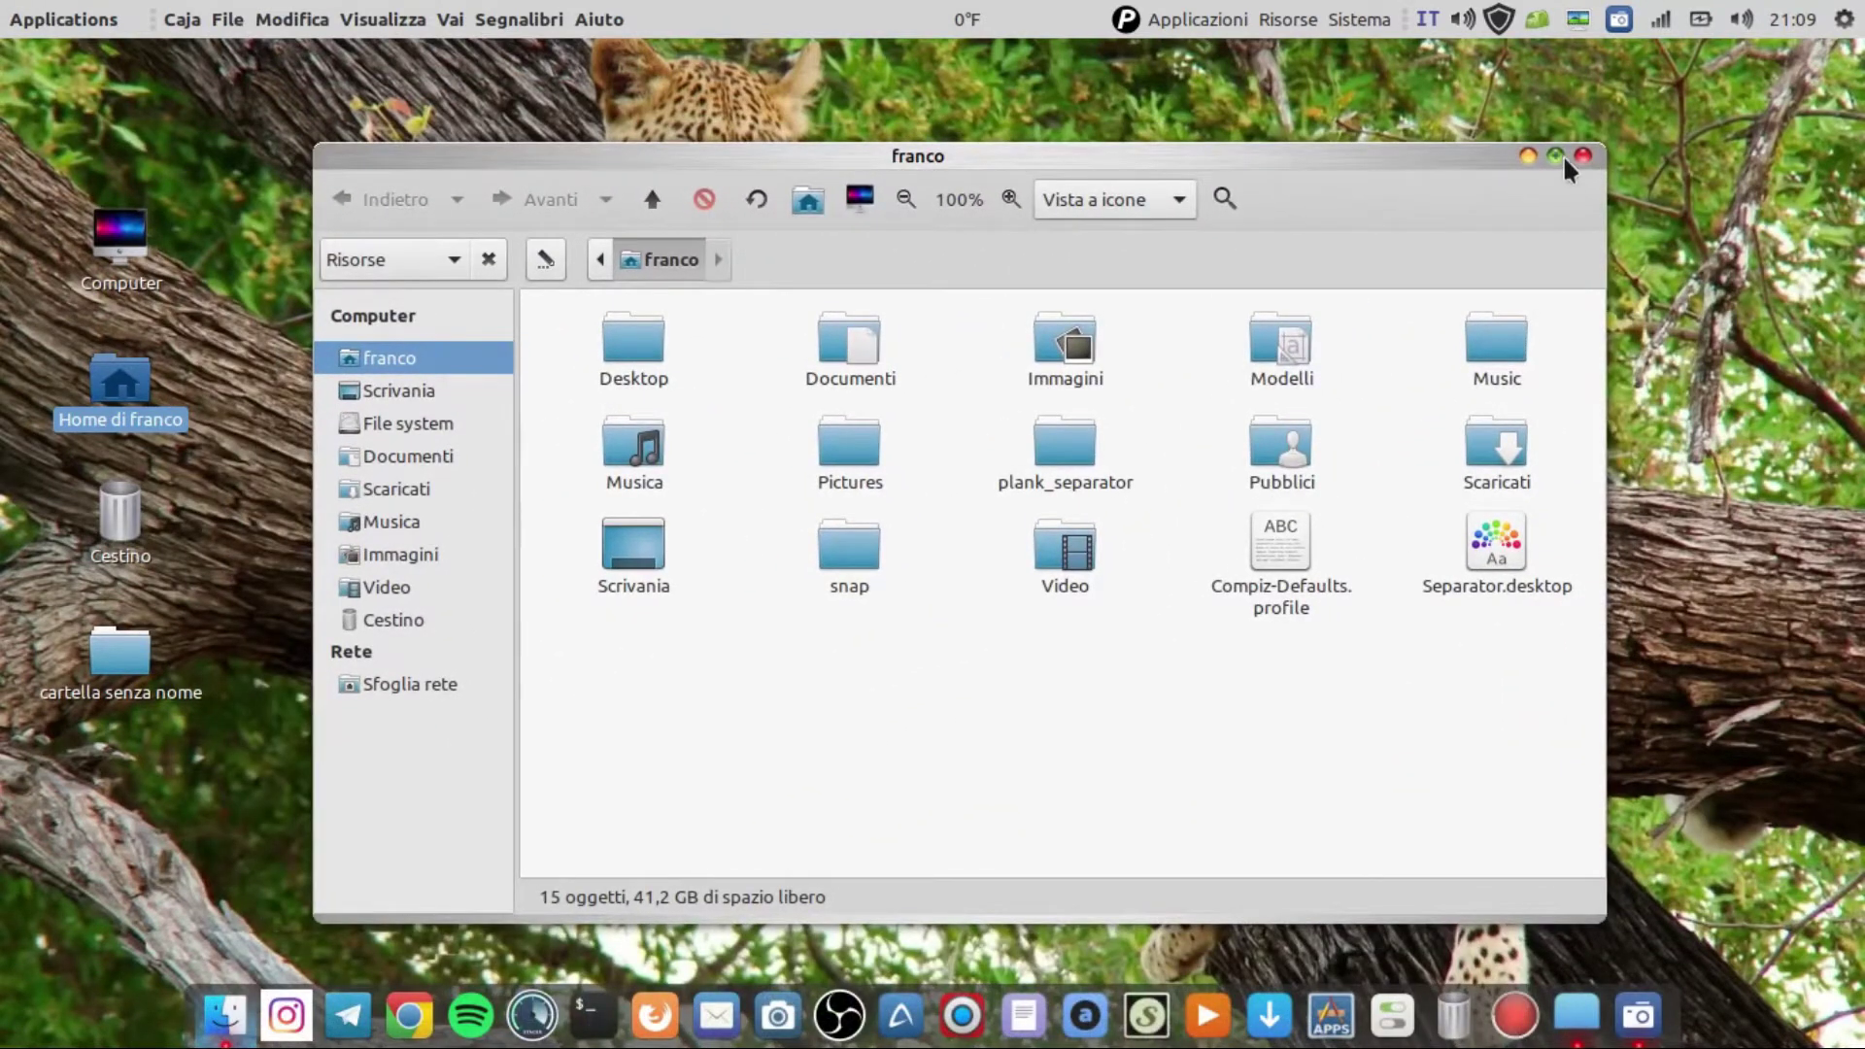
left_click(1579, 151)
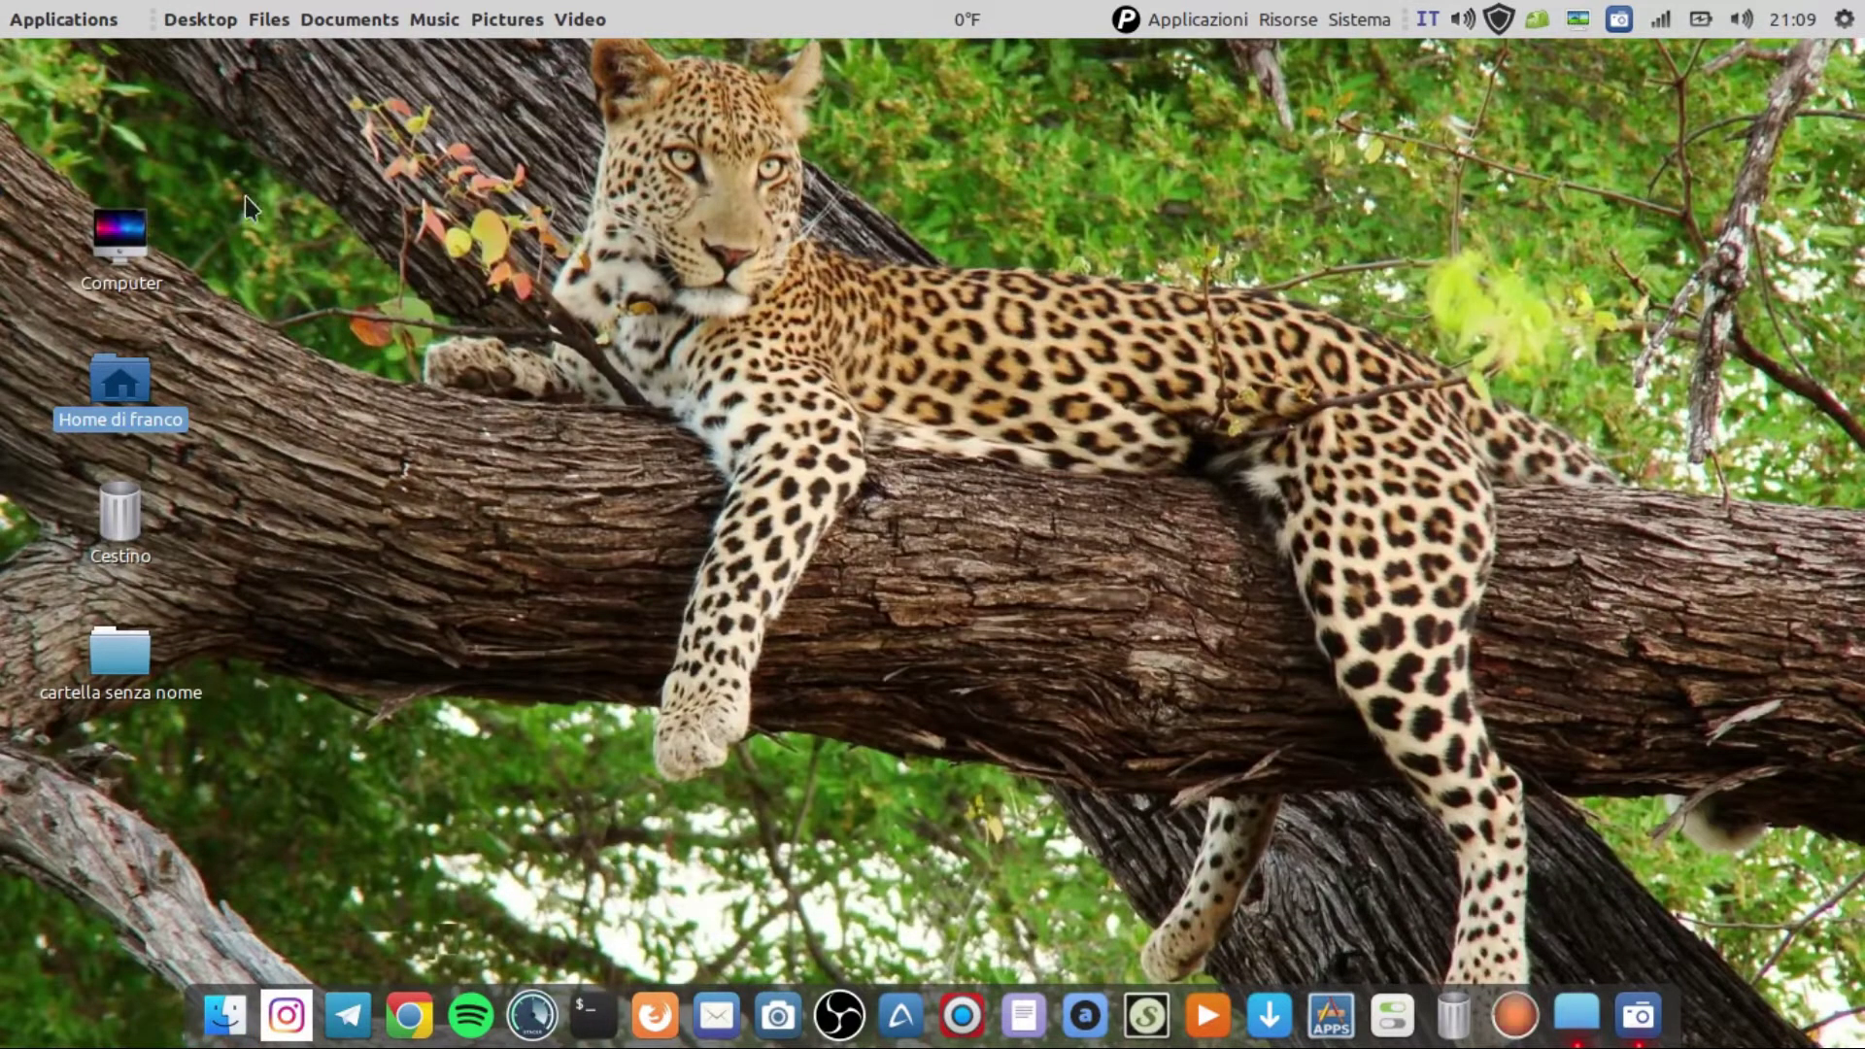
left_click_drag(230, 125, 241, 386)
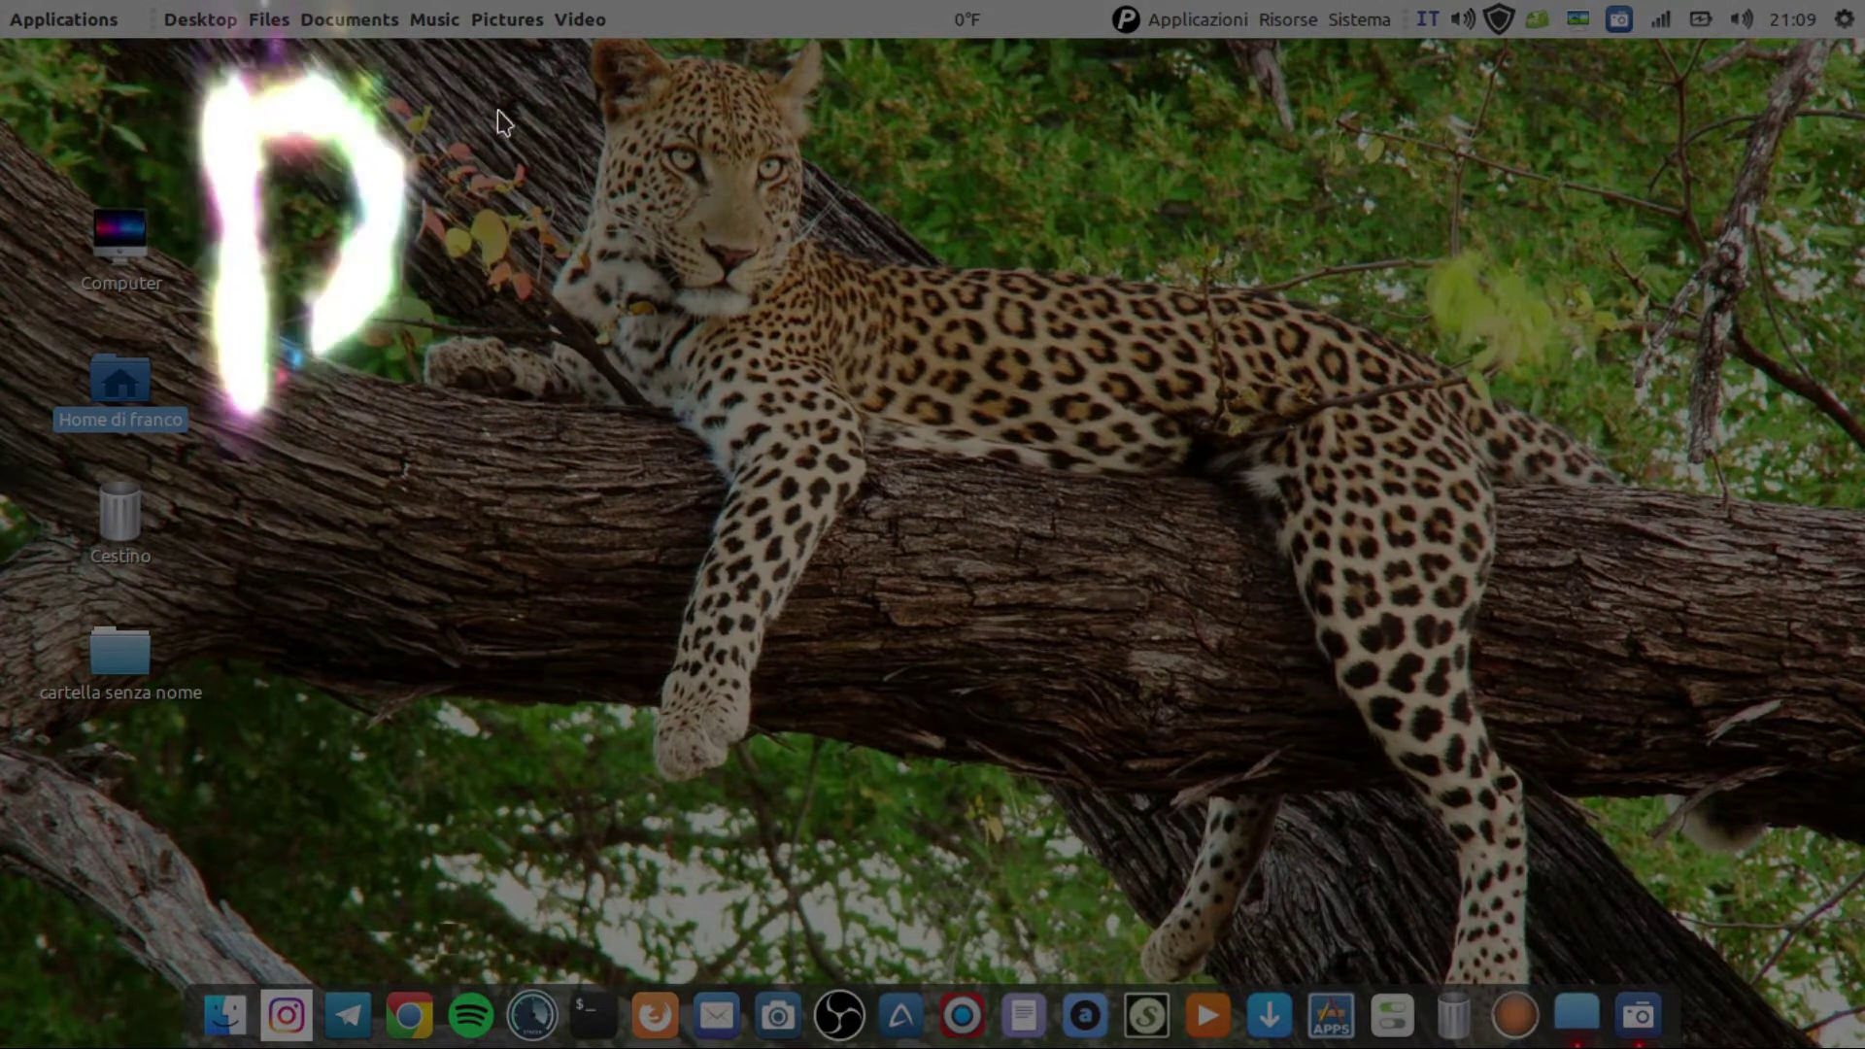
Paint the A, a dash and the next letters in fire along the top row
left_click_drag(492, 119, 607, 330)
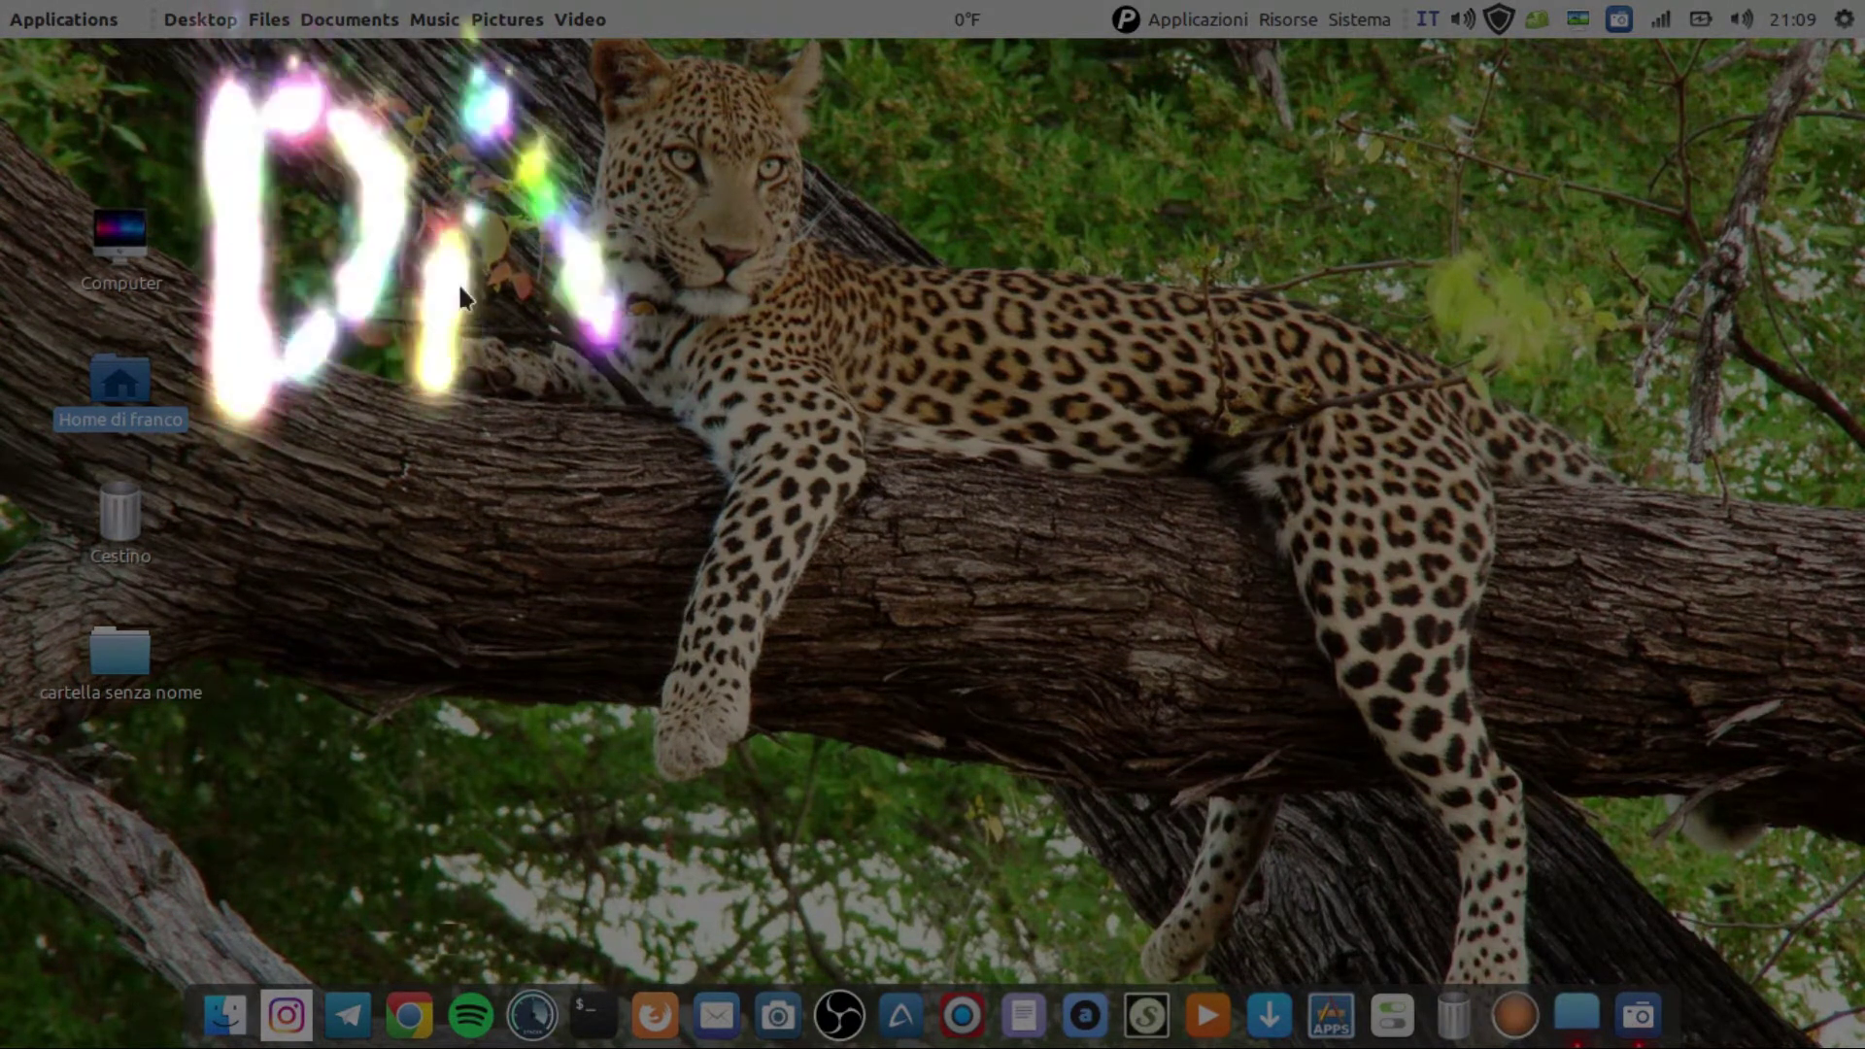
left_click_drag(459, 280, 551, 265)
left_click_drag(643, 211, 703, 199)
left_click_drag(821, 90, 786, 365)
mouse_move(808, 91)
left_mouse_down()
mouse_move(887, 234)
mouse_move(971, 99)
mouse_move(1022, 351)
mouse_move(1198, 124)
mouse_move(1272, 335)
left_mouse_up()
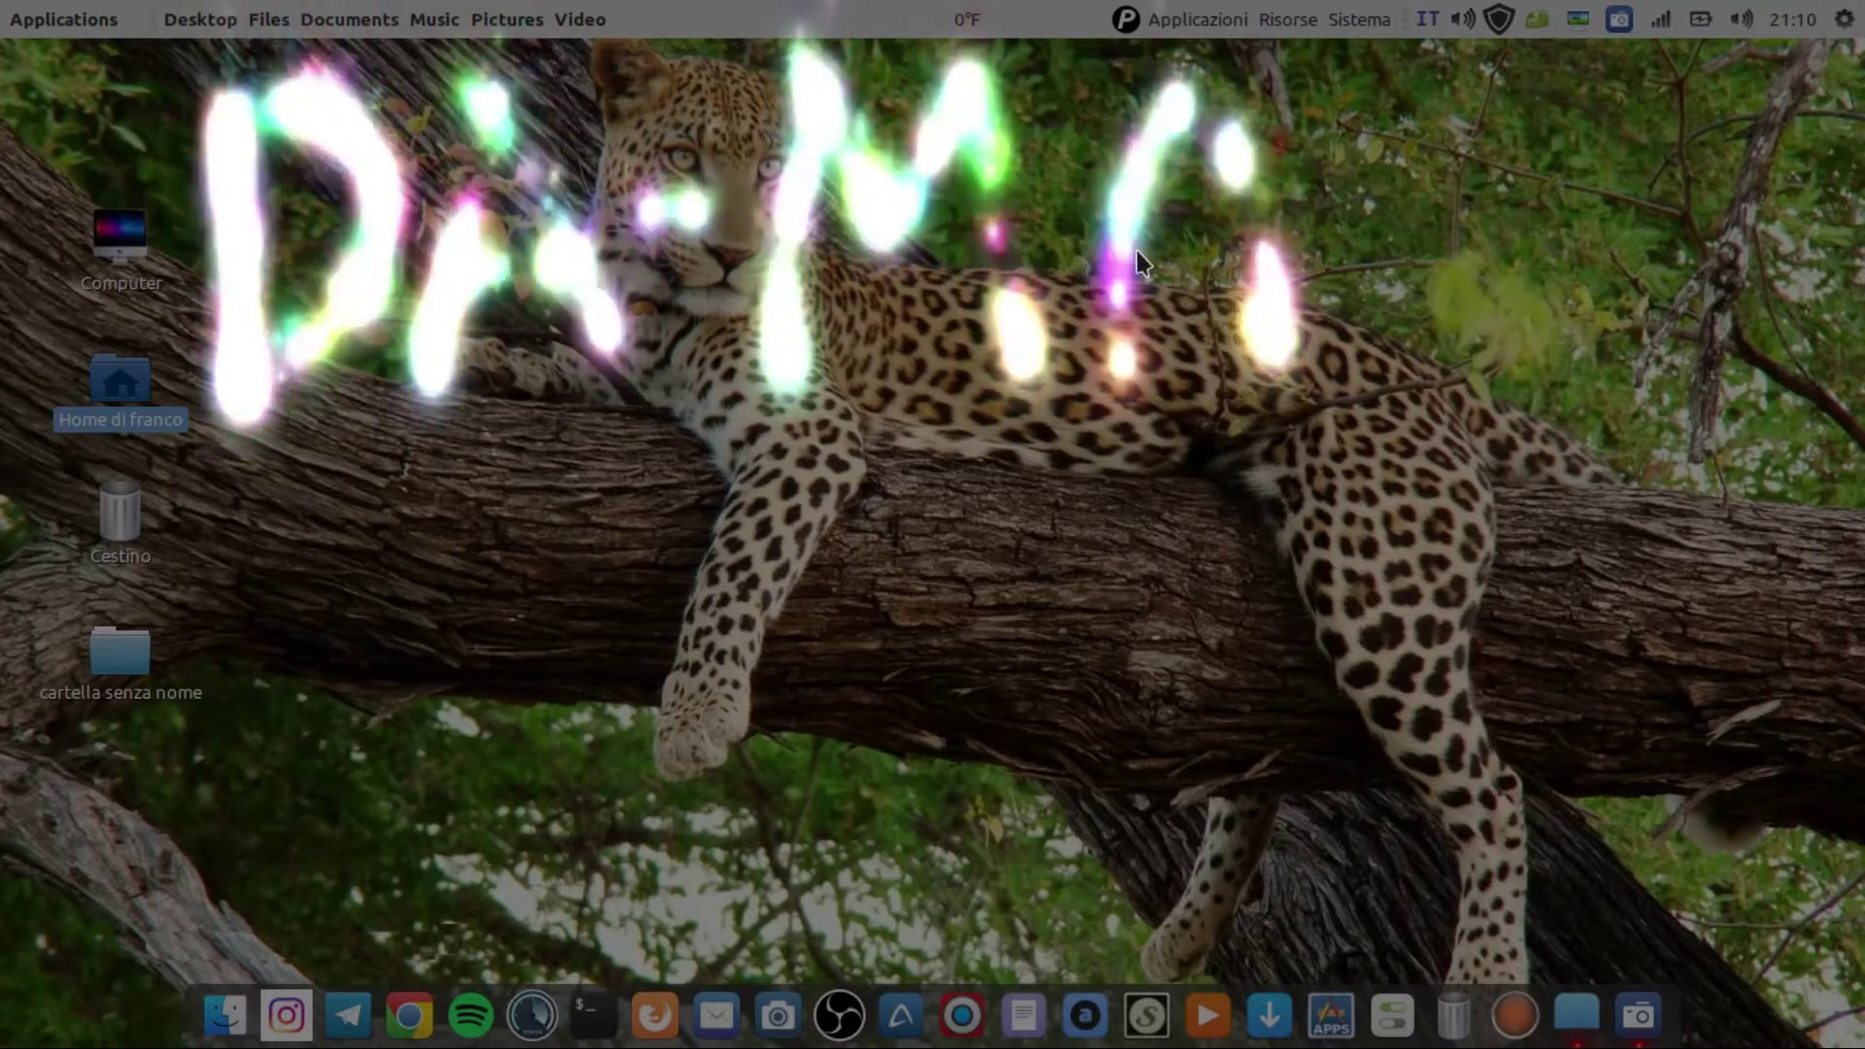
left_click_drag(1134, 251, 1243, 250)
Add a C at the right end, an O and S below, and a new top-left stroke
mouse_move(1444, 133)
left_mouse_down()
mouse_move(1380, 171)
mouse_move(1513, 305)
left_mouse_up()
left_click_drag(1384, 120, 1490, 120)
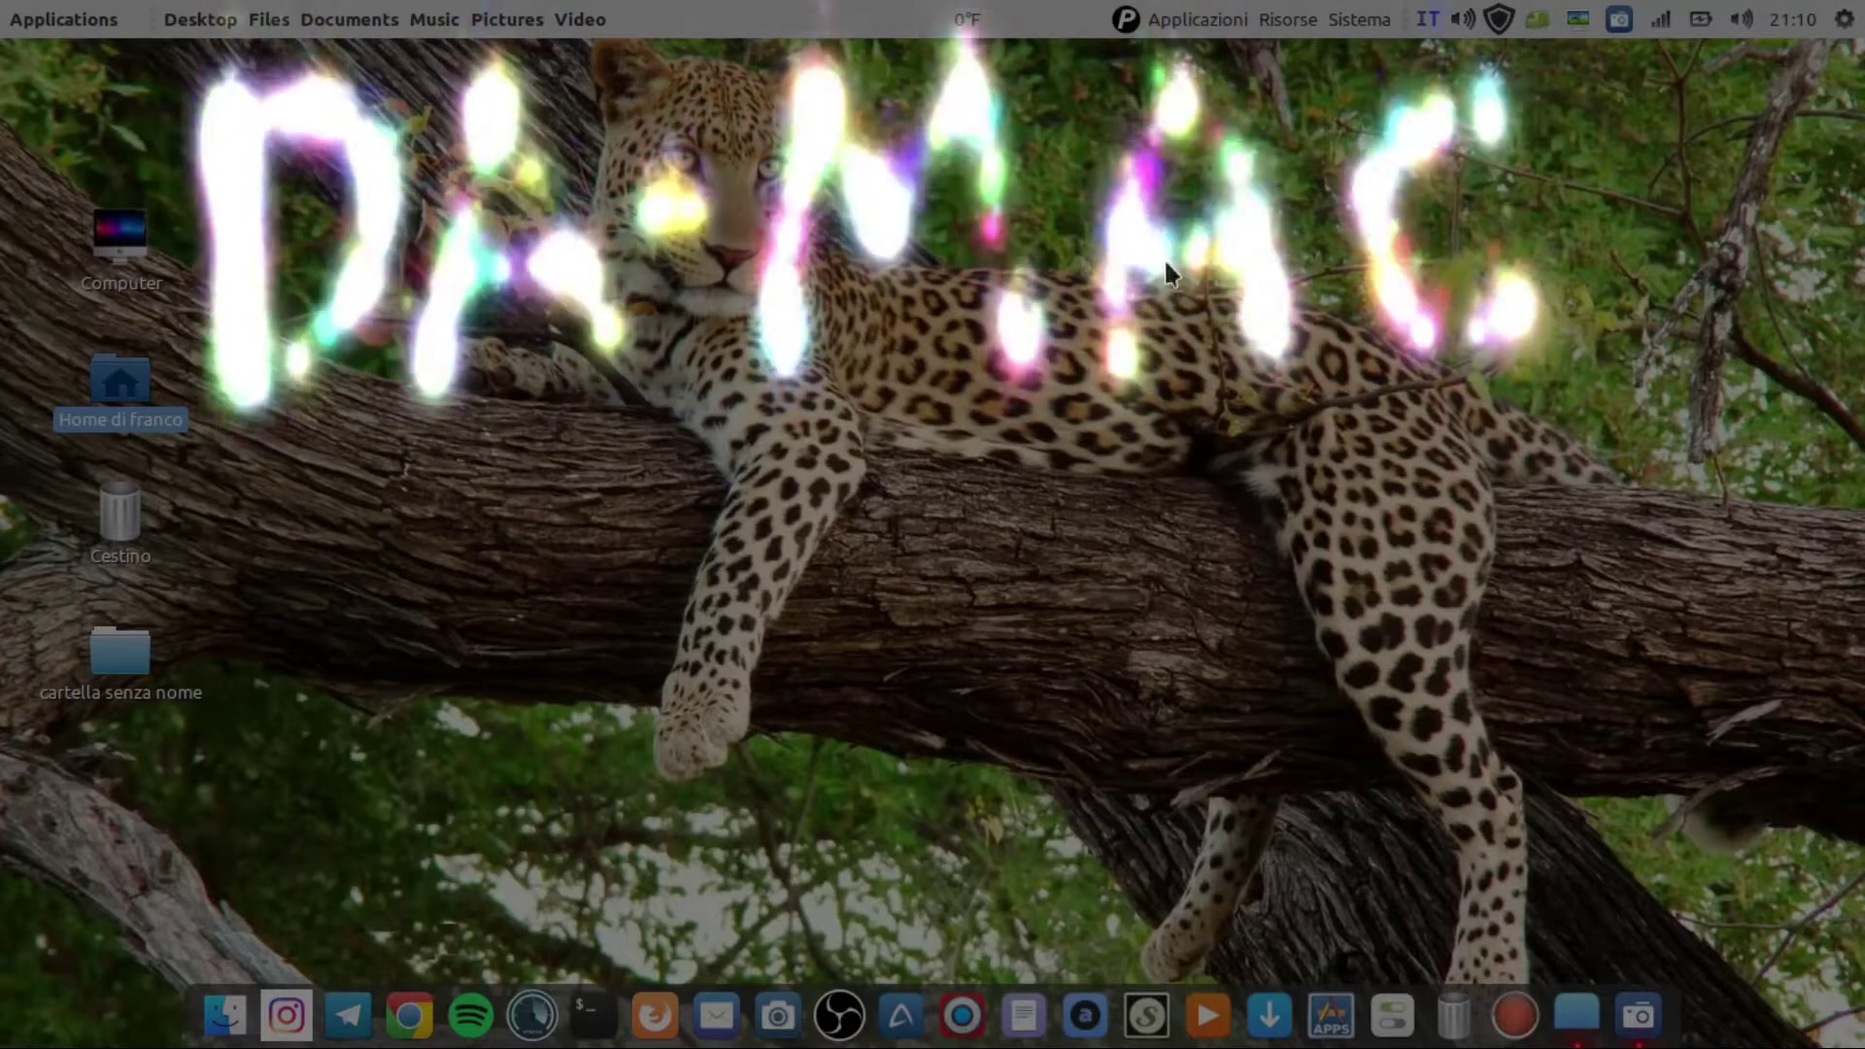
mouse_move(486, 515)
left_mouse_down()
mouse_move(401, 561)
mouse_move(574, 525)
mouse_move(517, 505)
left_mouse_up()
mouse_move(896, 513)
left_mouse_down()
mouse_move(837, 497)
mouse_move(719, 740)
left_mouse_up()
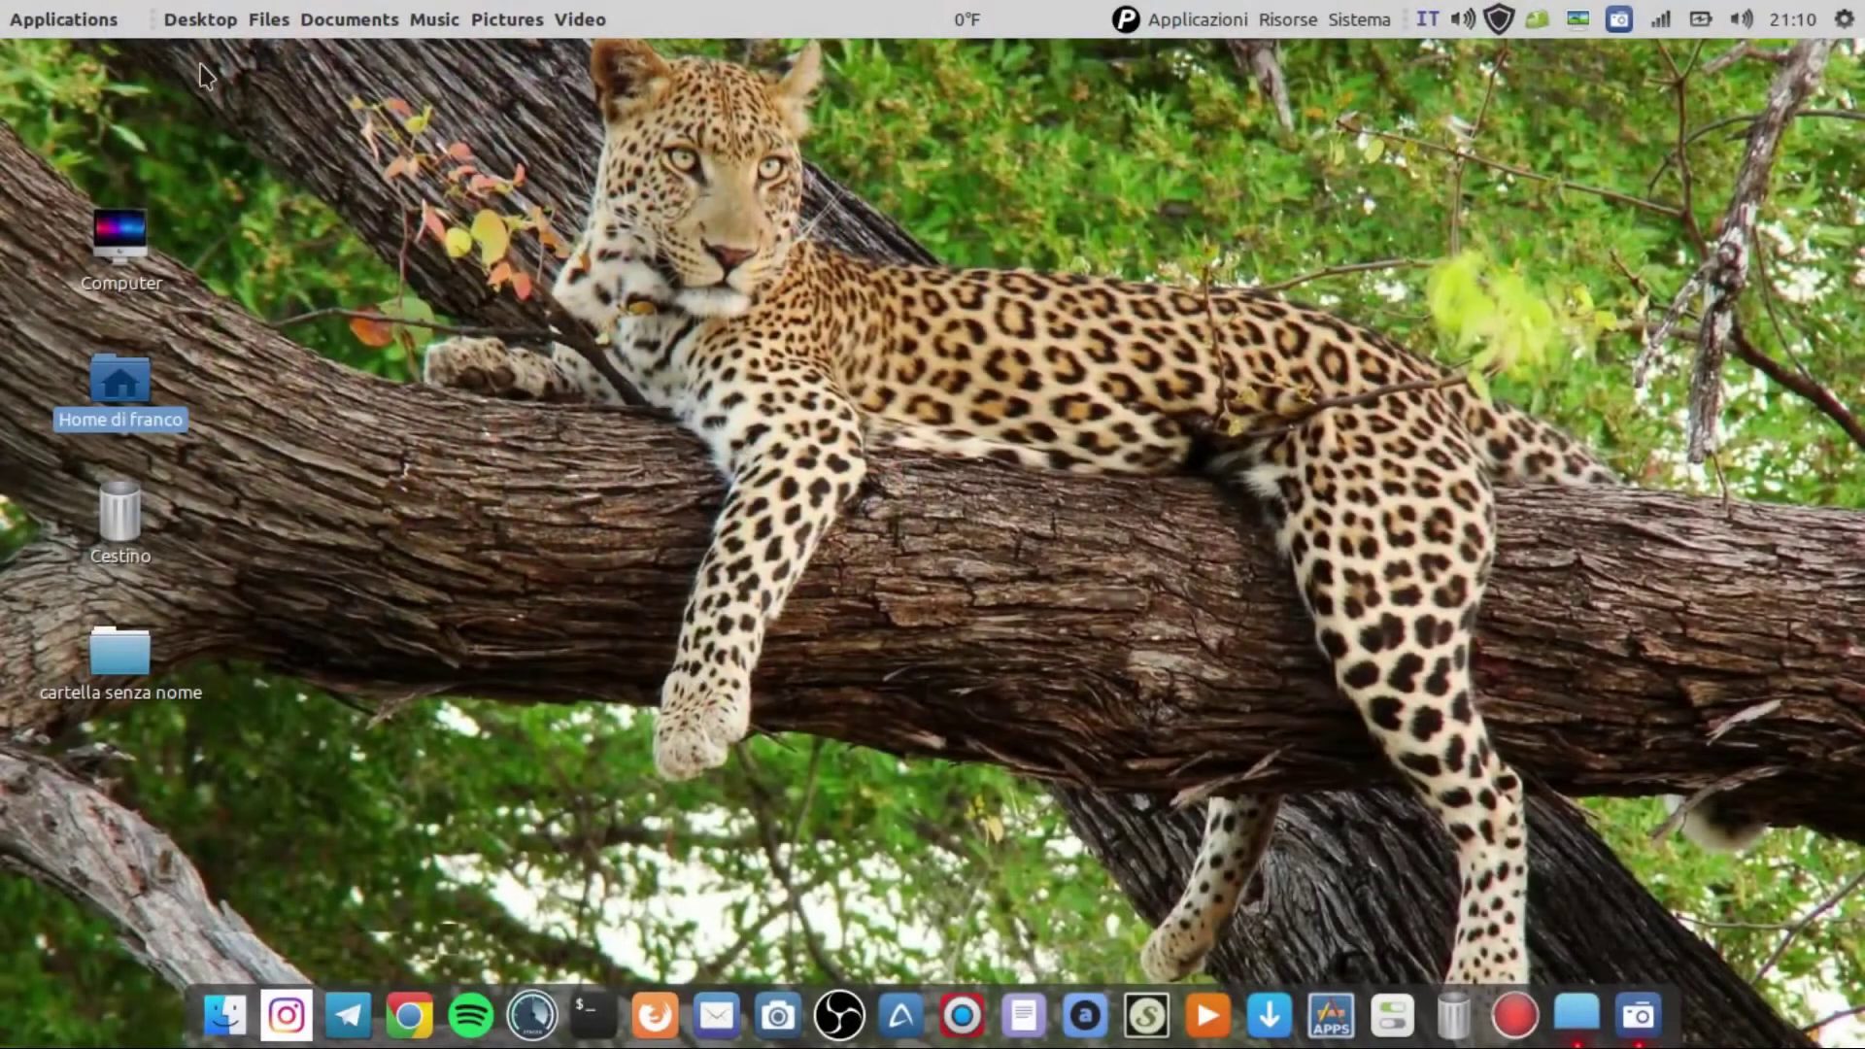
left_click_drag(195, 68, 196, 233)
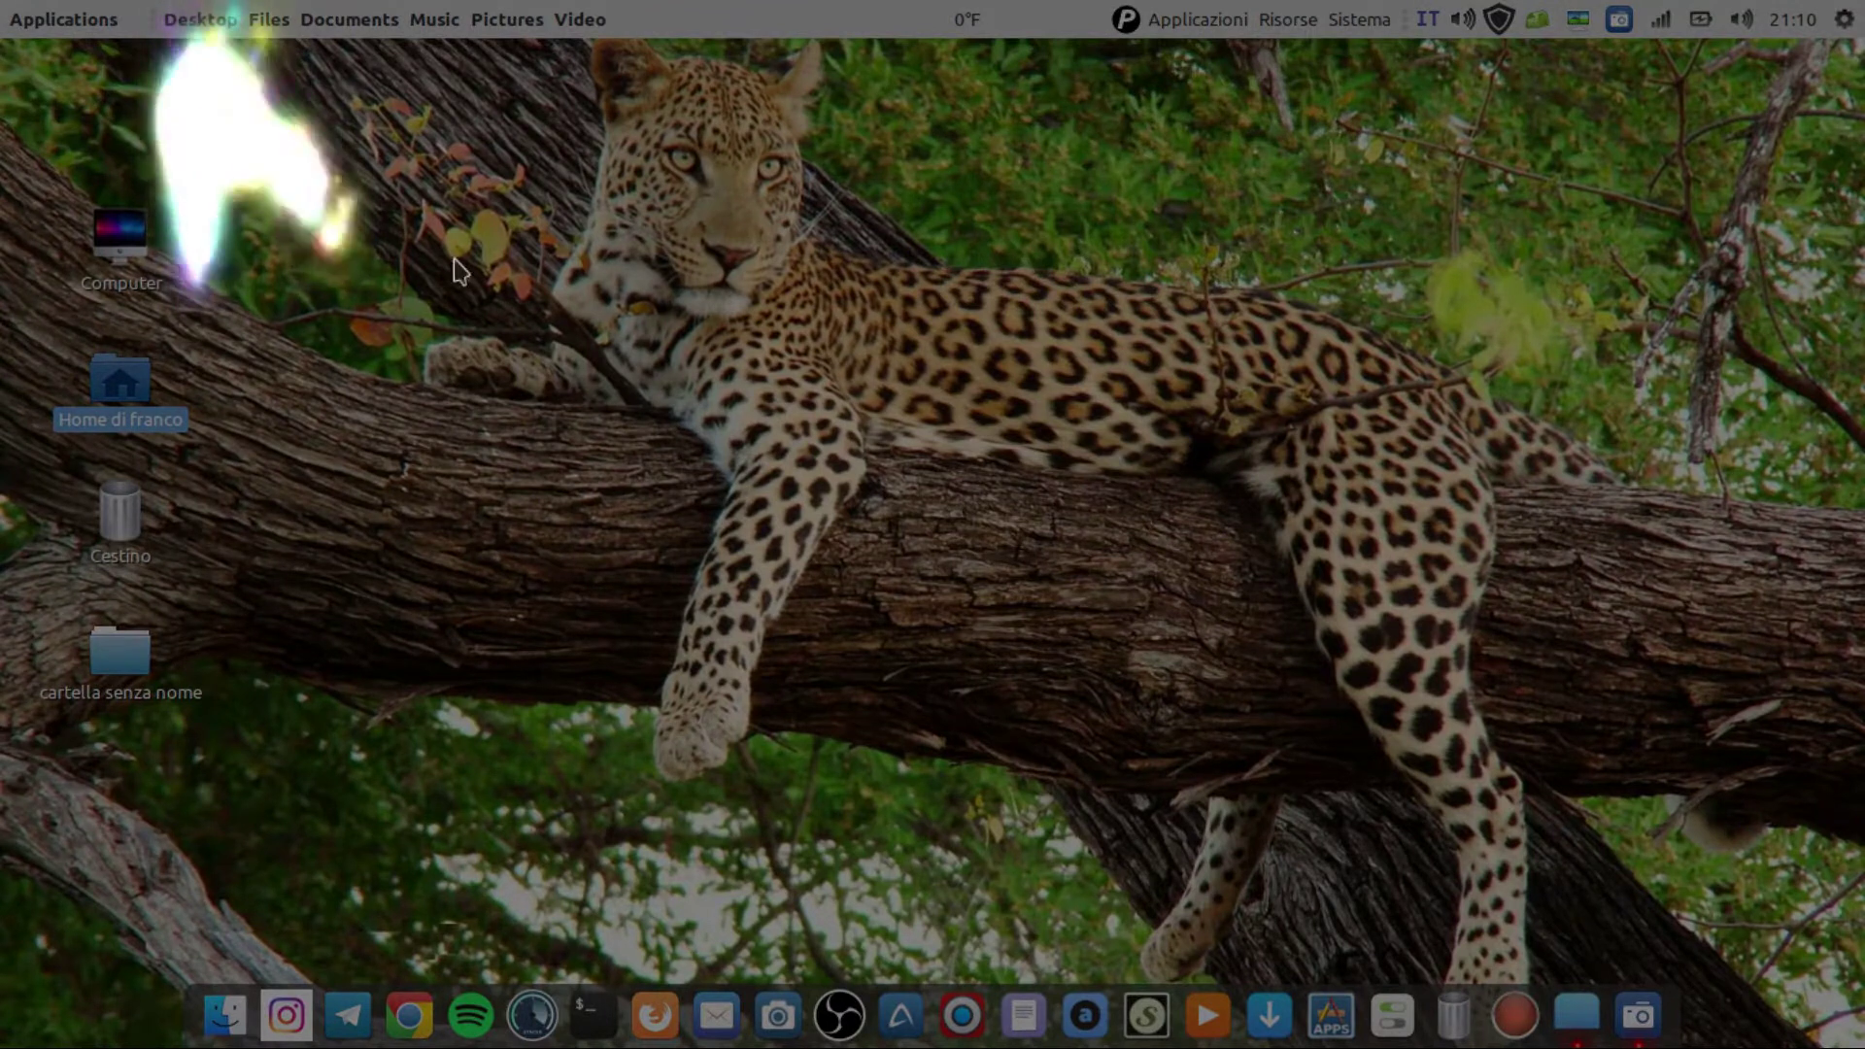
Write B, U, N and a crossed stroke in fire across the top of the desktop
mouse_move(753, 158)
left_mouse_down()
mouse_move(765, 134)
mouse_move(833, 315)
left_mouse_up()
mouse_move(849, 125)
left_mouse_down()
mouse_move(933, 144)
mouse_move(854, 335)
left_mouse_up()
mouse_move(1061, 128)
left_mouse_down()
mouse_move(1010, 300)
mouse_move(1195, 183)
mouse_move(1200, 144)
mouse_move(1255, 324)
left_mouse_up()
left_click_drag(1284, 132, 1405, 329)
left_click_drag(1418, 127, 1420, 374)
left_click_drag(1545, 130, 1578, 380)
mouse_move(1488, 163)
left_mouse_down()
mouse_move(1659, 123)
mouse_move(1682, 340)
mouse_move(1797, 179)
mouse_move(1793, 115)
left_mouse_up()
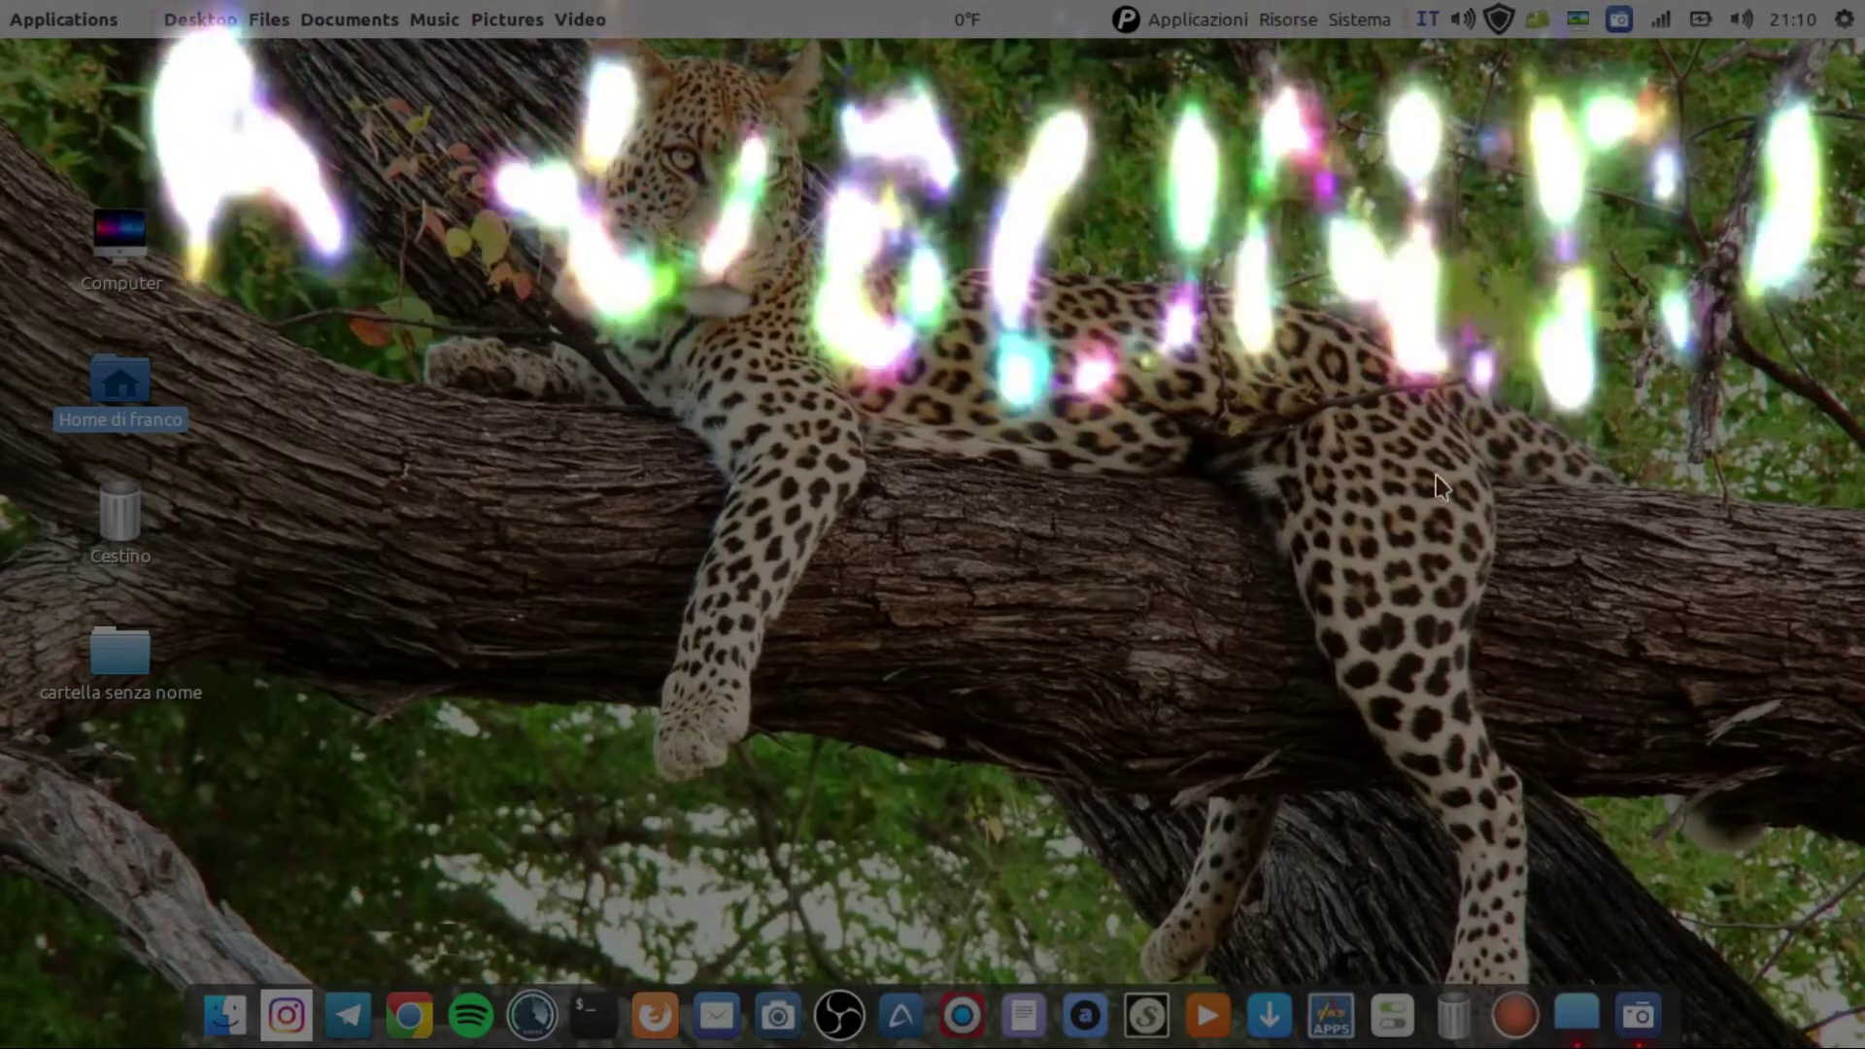
Paint slanted strokes and an A with its crossbar on the second row
mouse_move(330, 545)
left_mouse_down()
mouse_move(242, 730)
mouse_move(255, 824)
mouse_move(359, 565)
mouse_move(391, 743)
left_mouse_up()
mouse_move(390, 743)
left_mouse_down()
mouse_move(533, 551)
mouse_move(494, 818)
left_mouse_up()
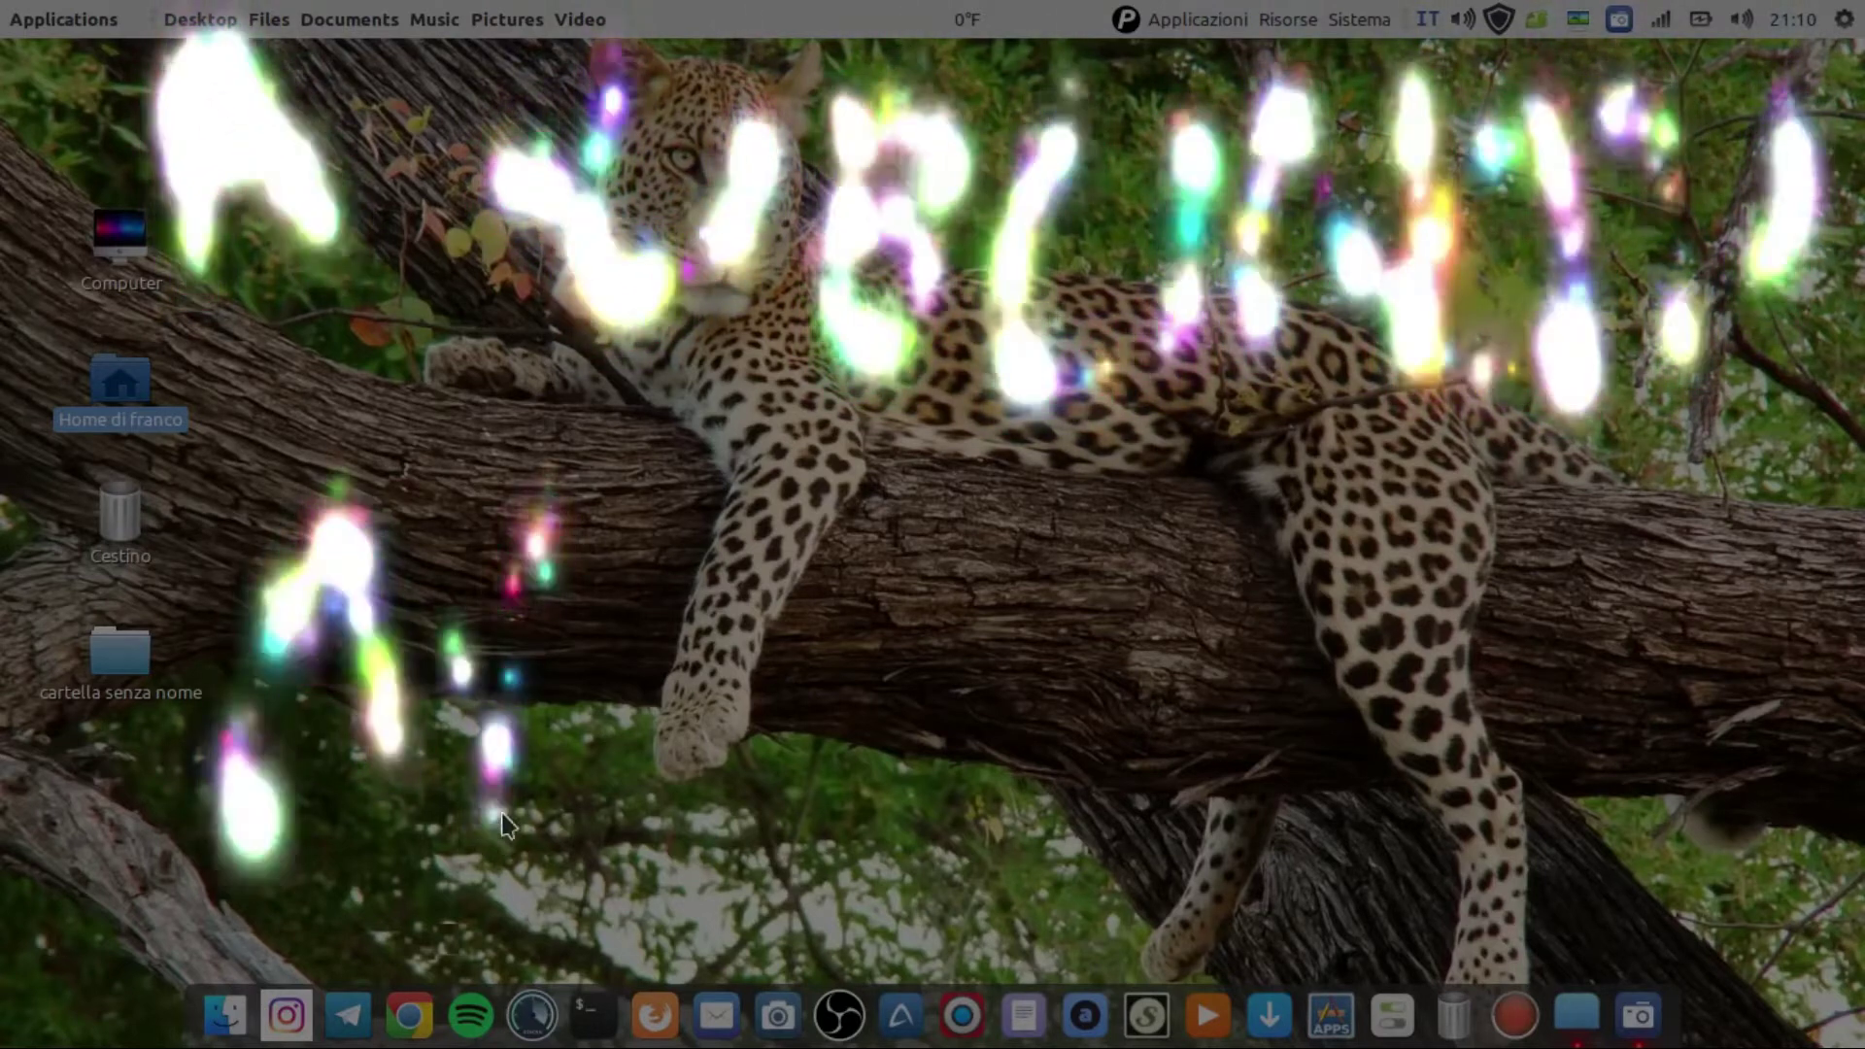
mouse_move(740, 549)
left_mouse_down()
mouse_move(634, 825)
mouse_move(845, 790)
left_mouse_up()
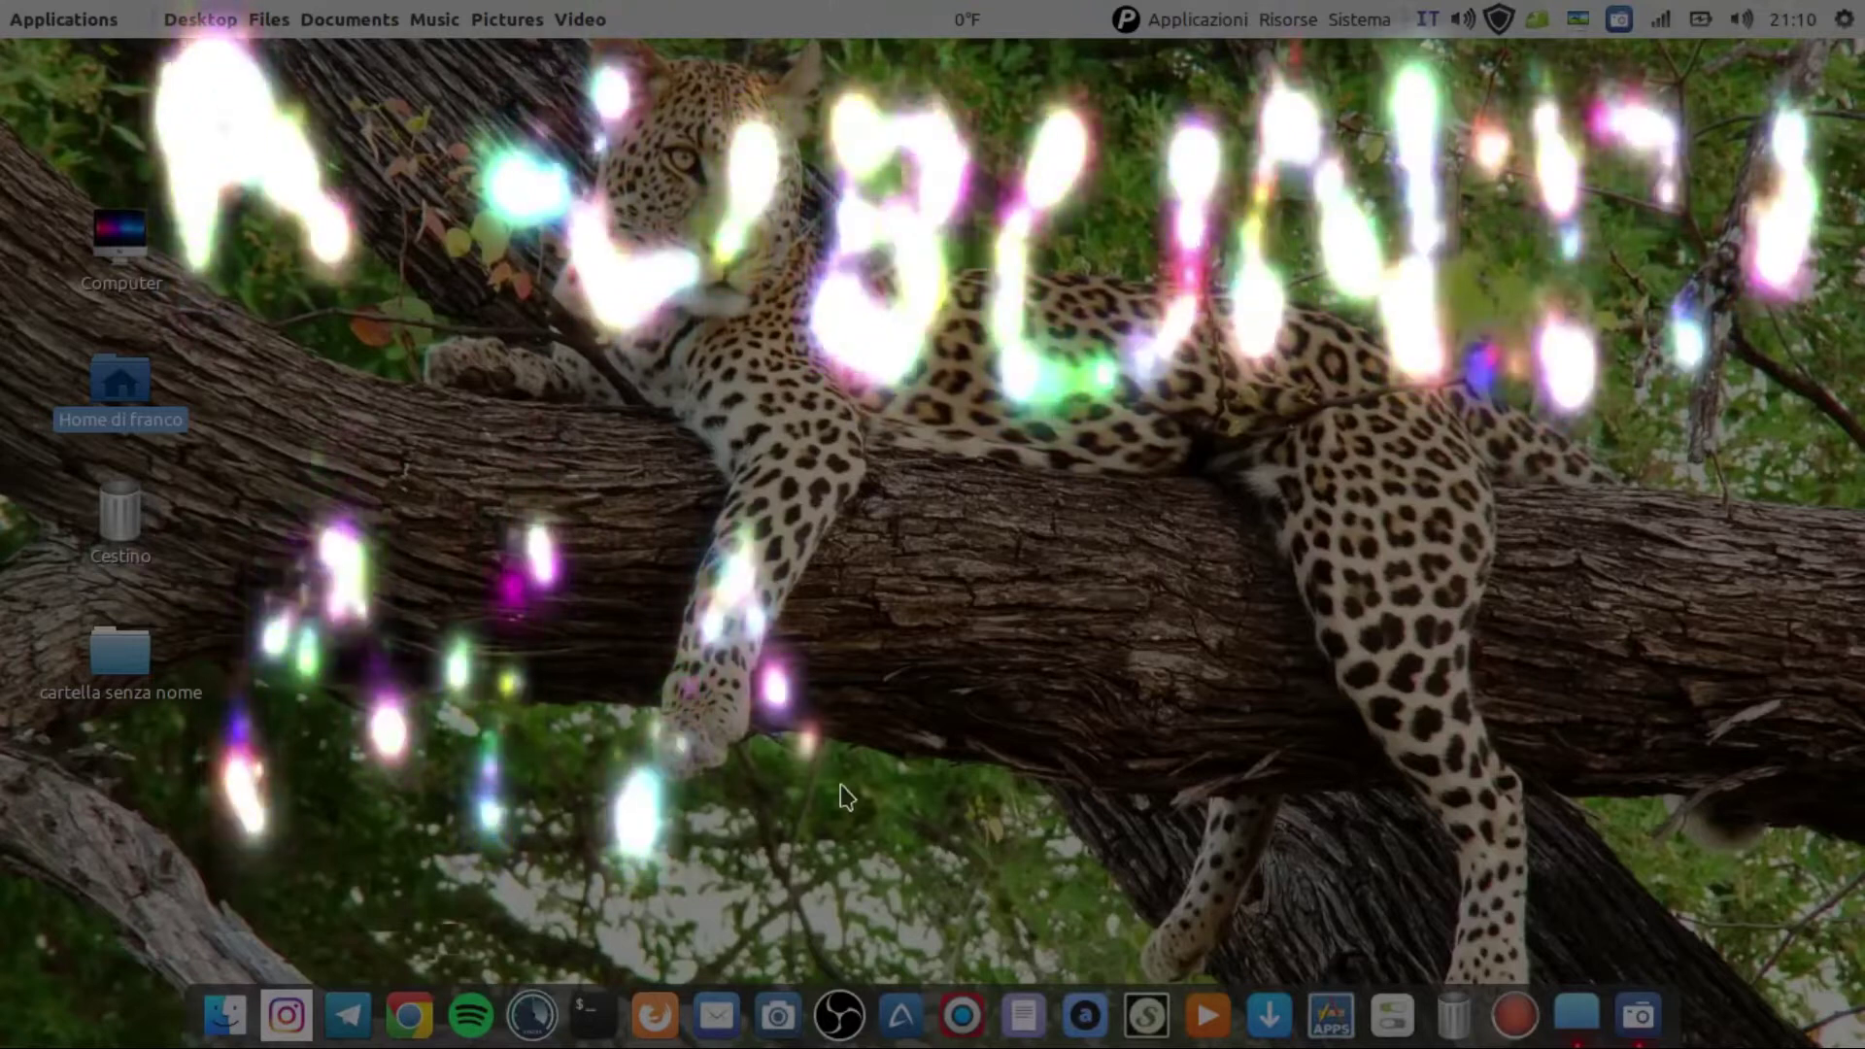
left_click_drag(697, 721, 783, 704)
Paint a fire T, trigger the blue star ring with Super+K, then clear all fire
left_click_drag(1044, 567, 1026, 771)
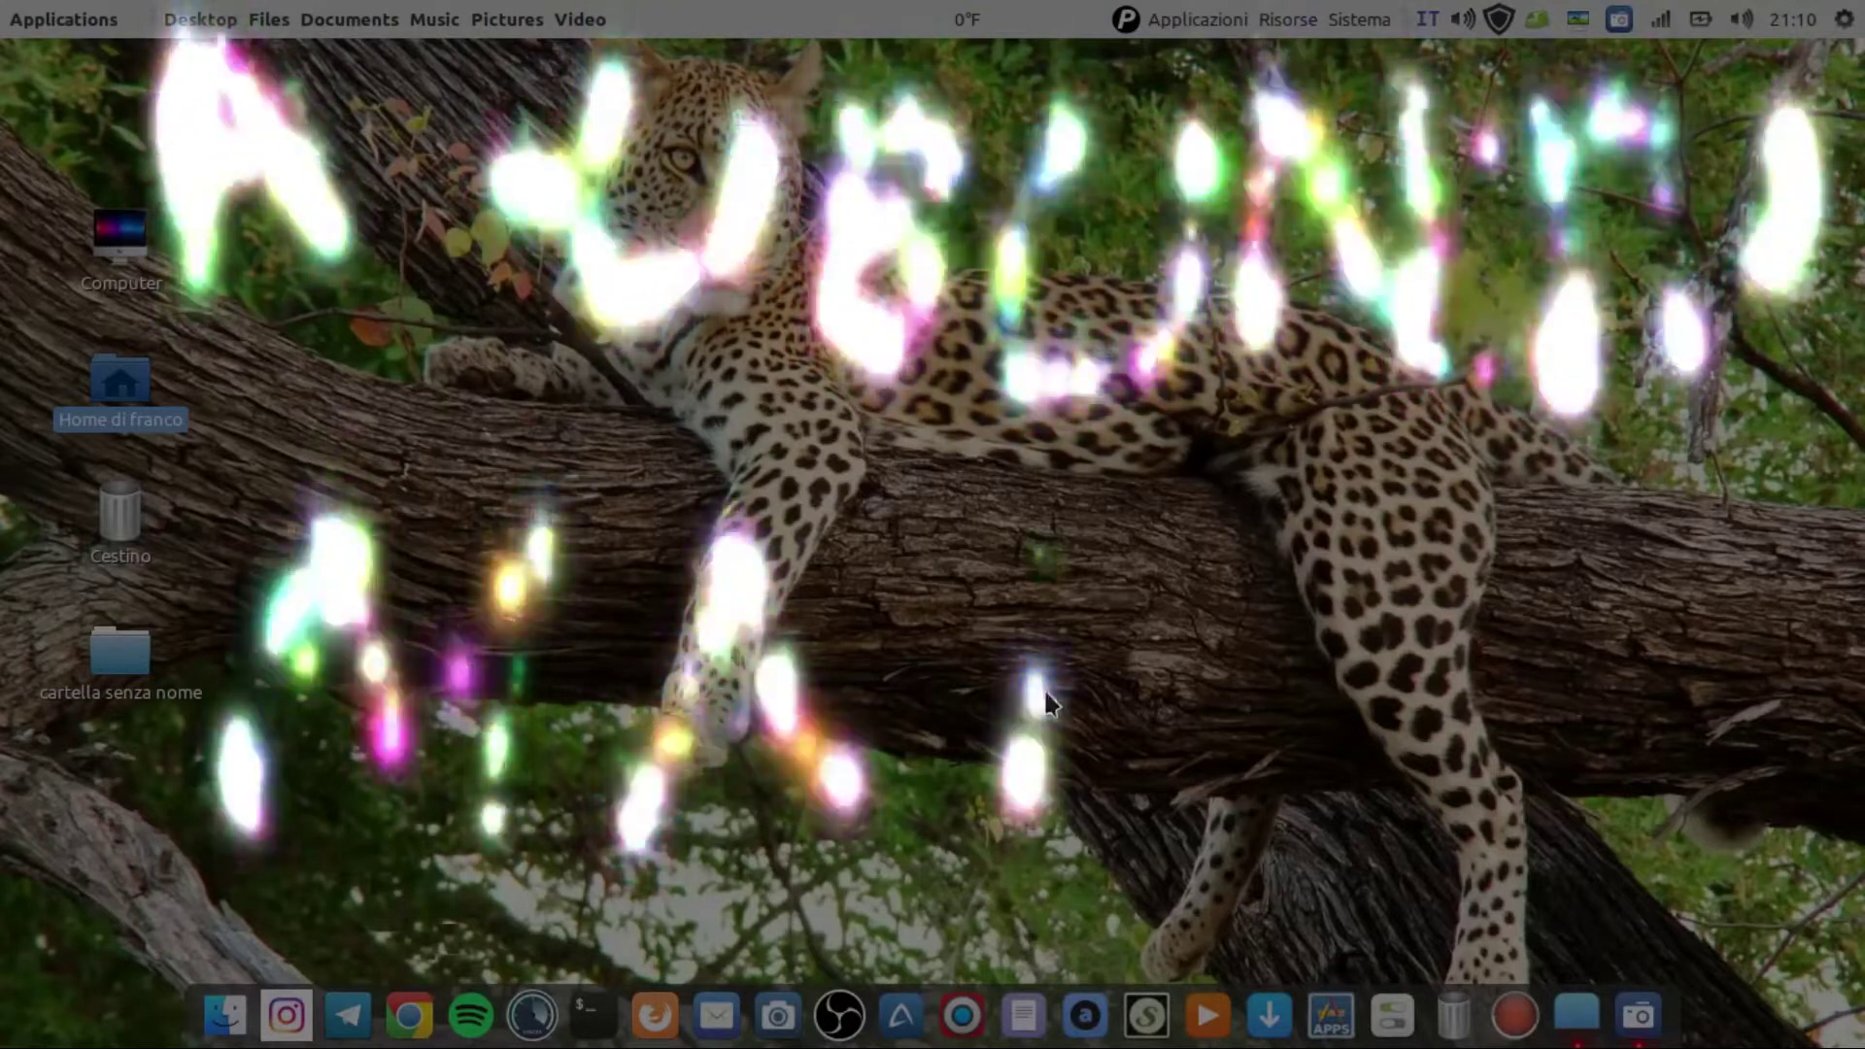
mouse_move(994, 559)
left_mouse_down()
mouse_move(1195, 577)
mouse_move(1302, 761)
mouse_move(1281, 563)
mouse_move(1332, 645)
mouse_move(1376, 668)
mouse_move(1291, 775)
mouse_move(1469, 758)
left_mouse_up()
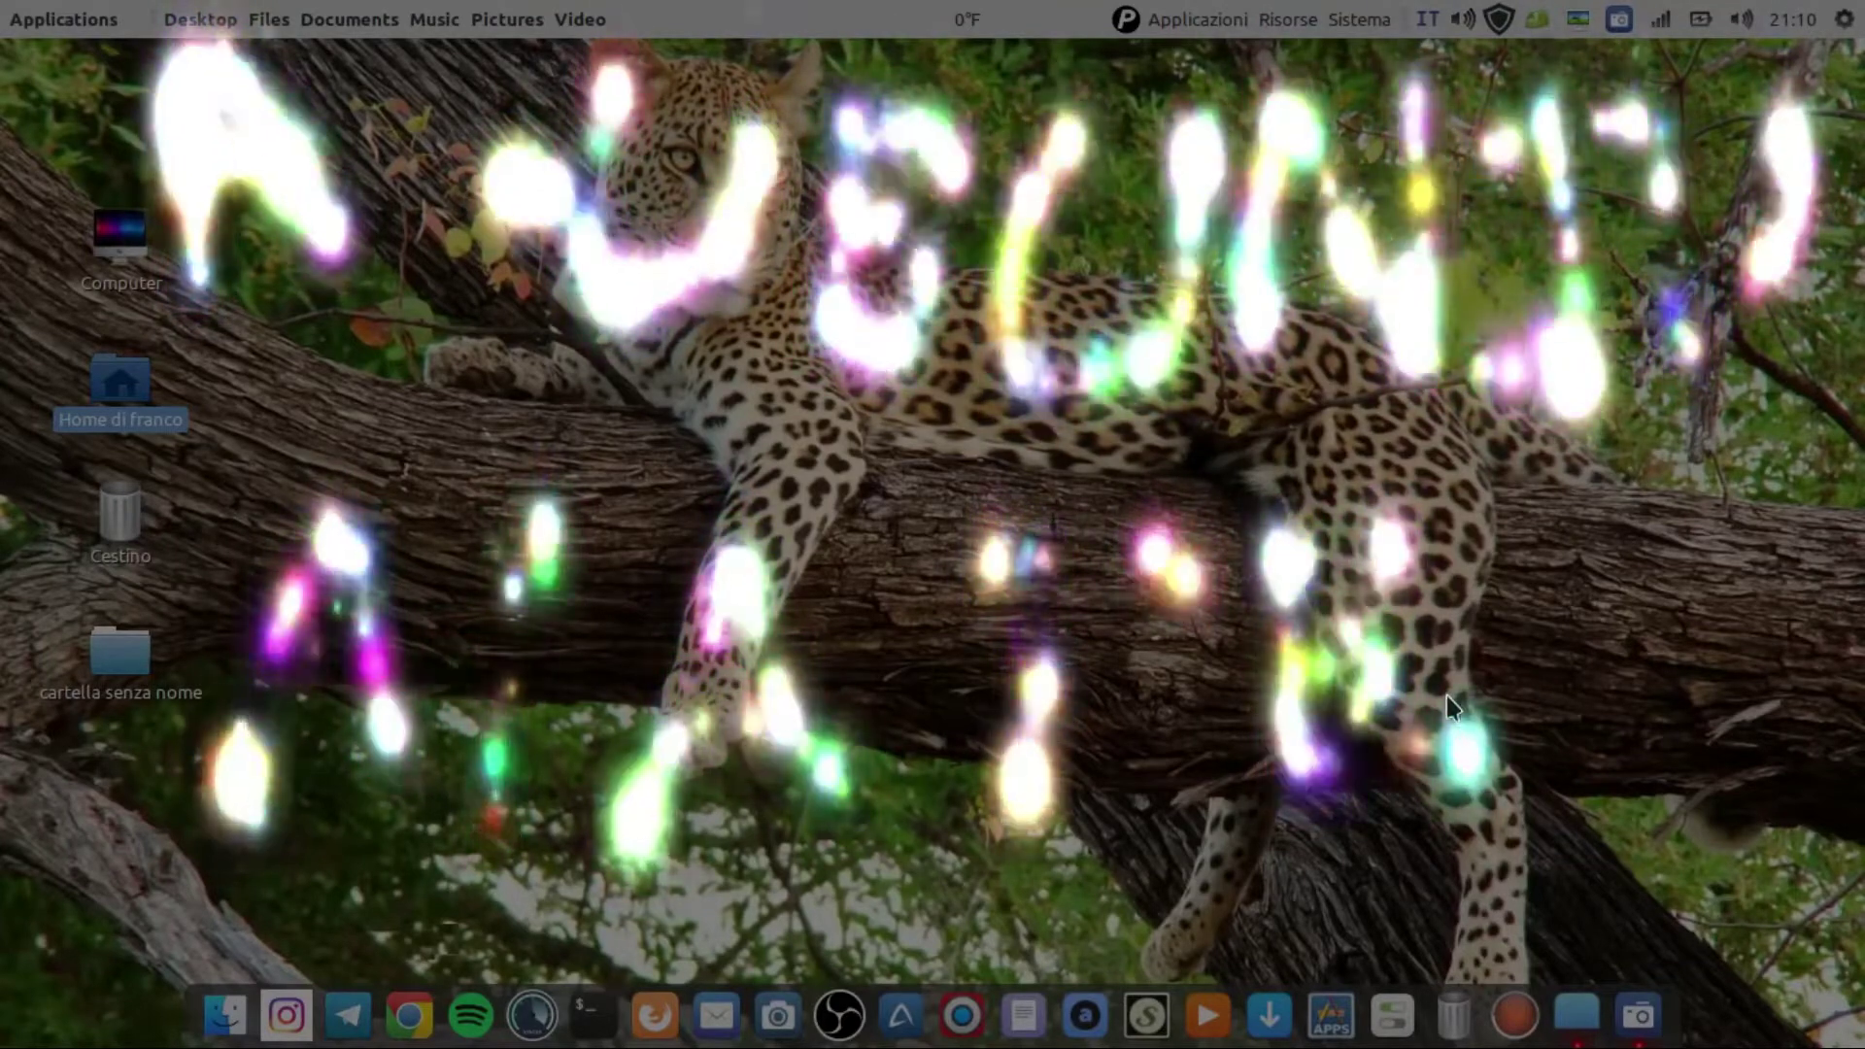
key("super+k")
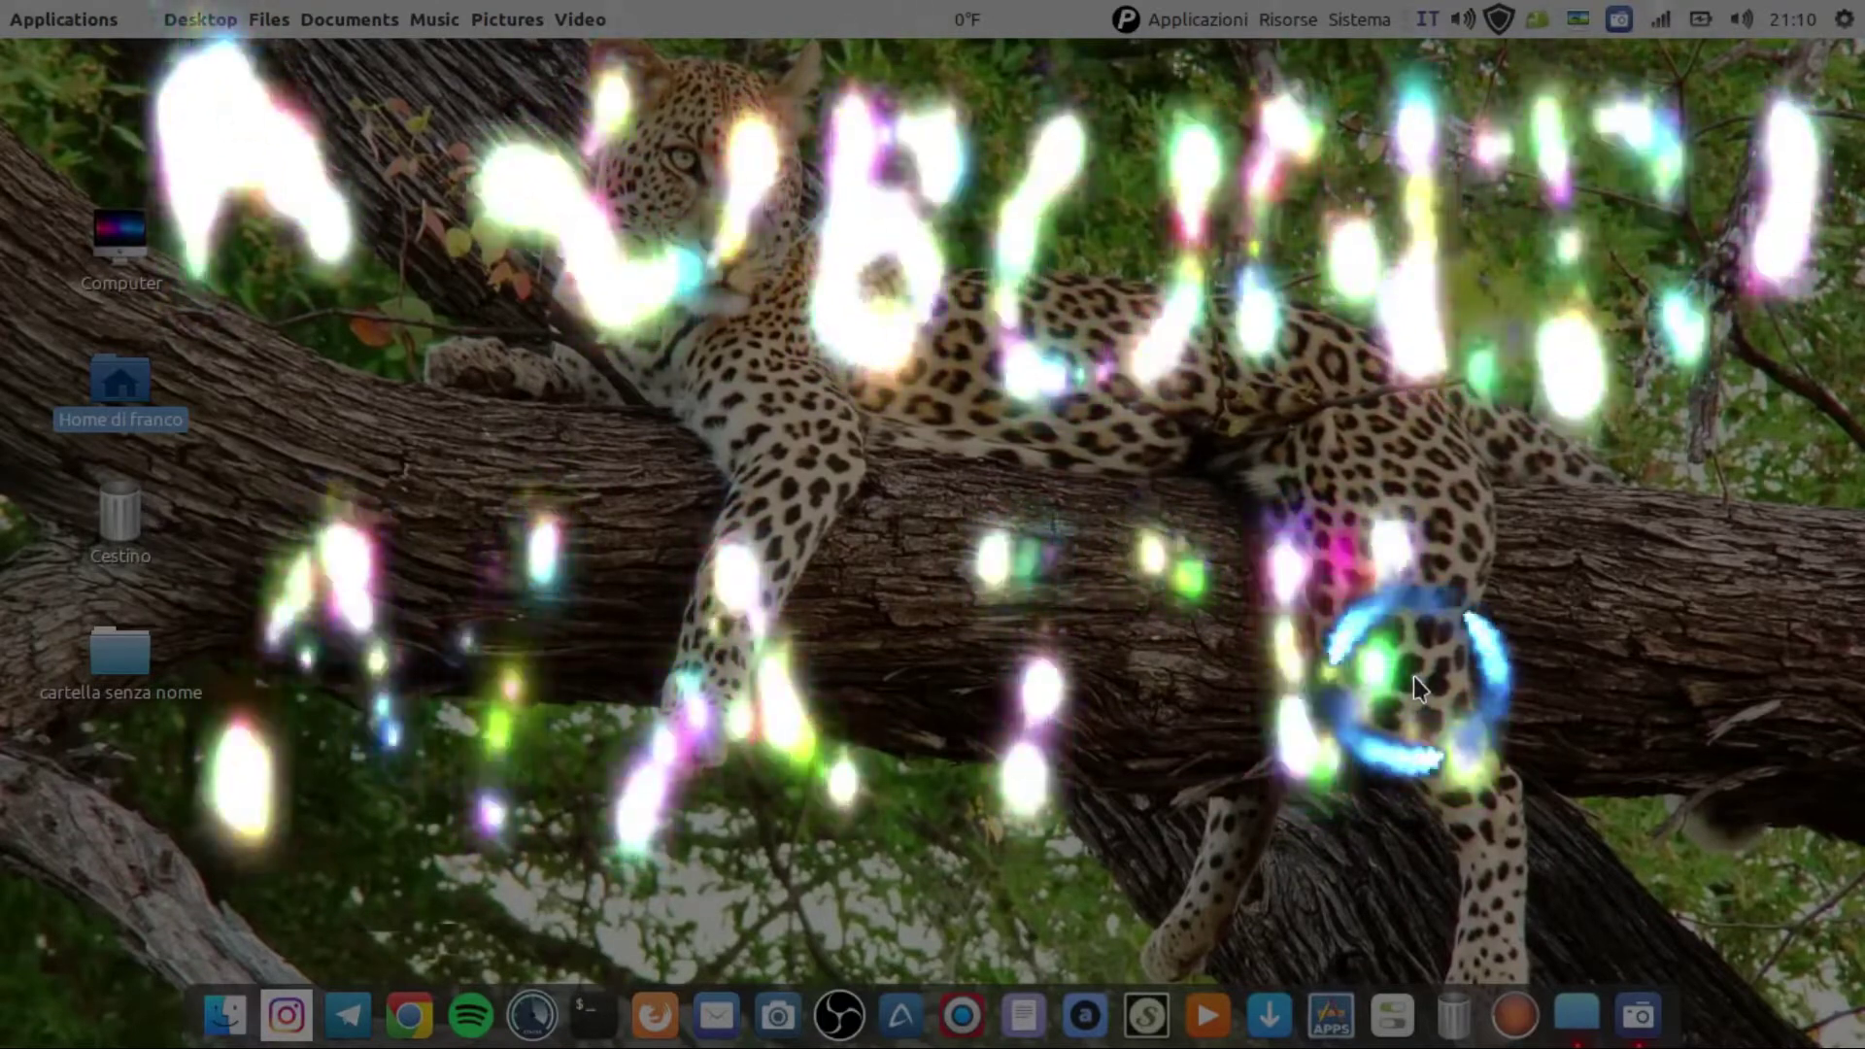
key("super+shift+c")
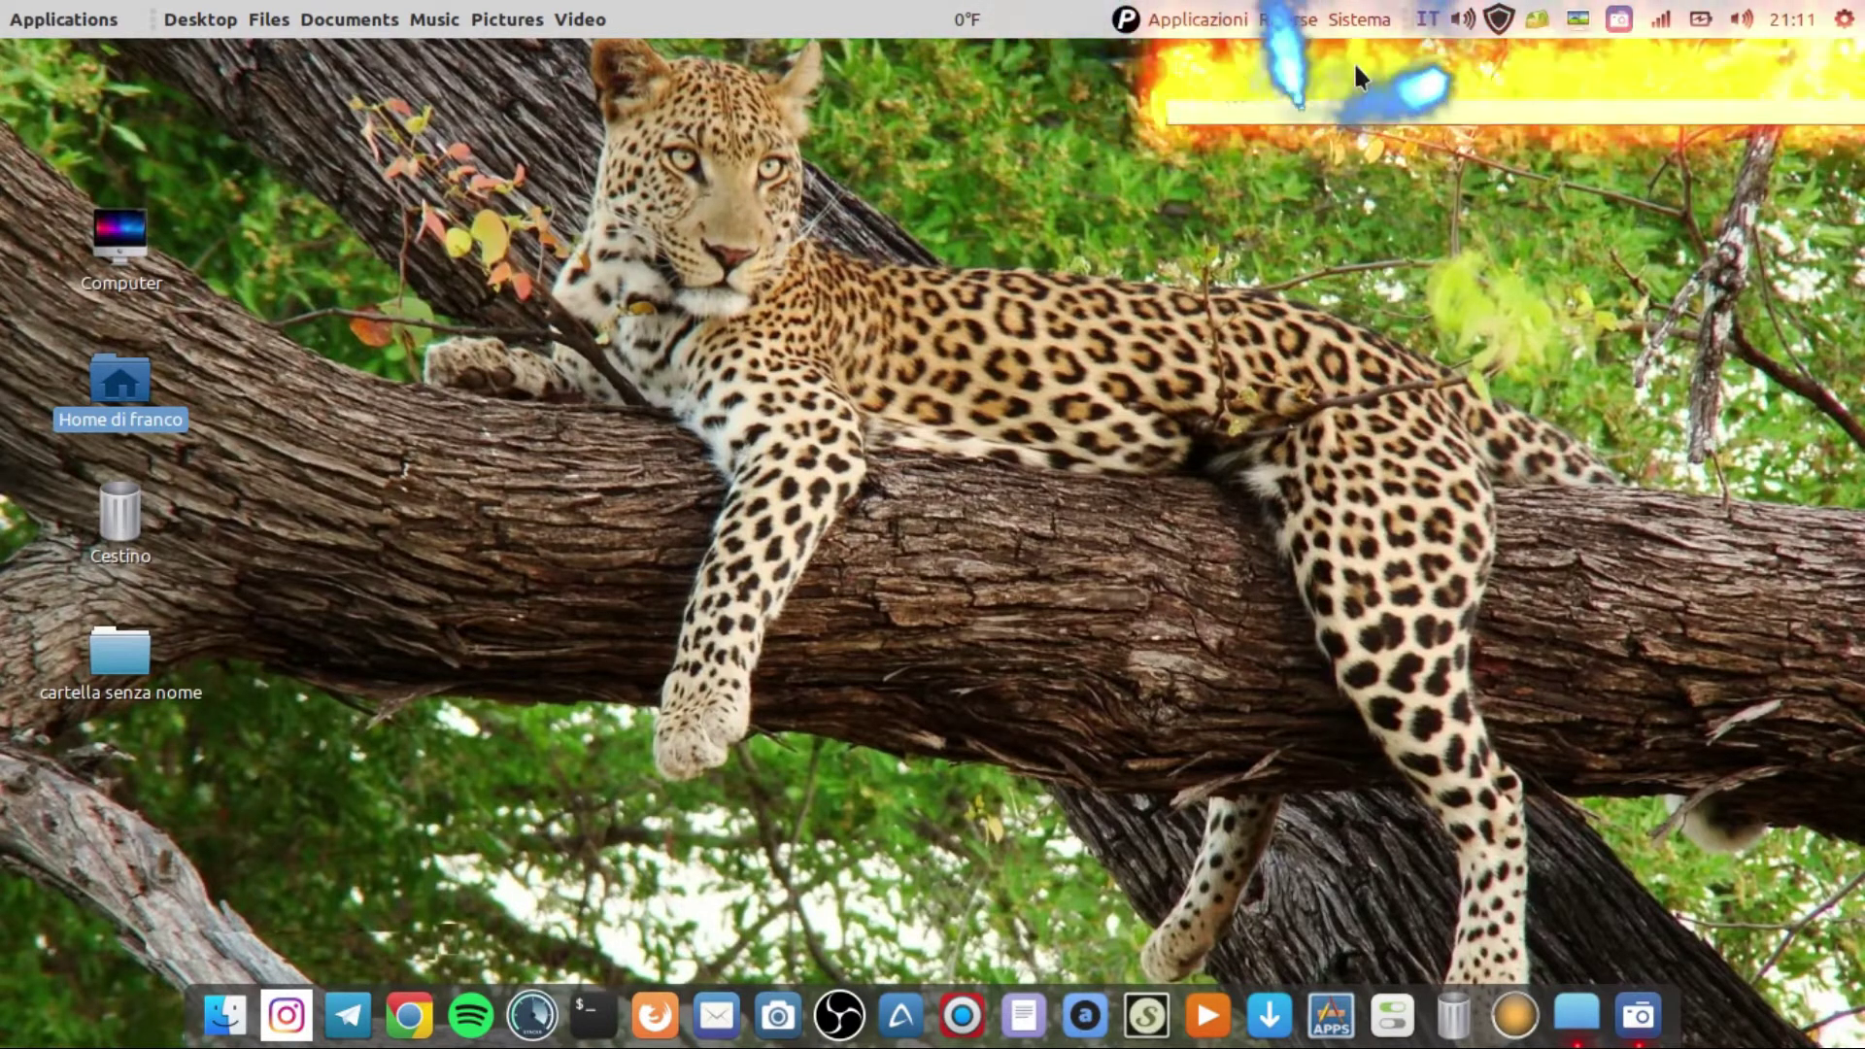
left_click(1618, 20)
left_click(1629, 49)
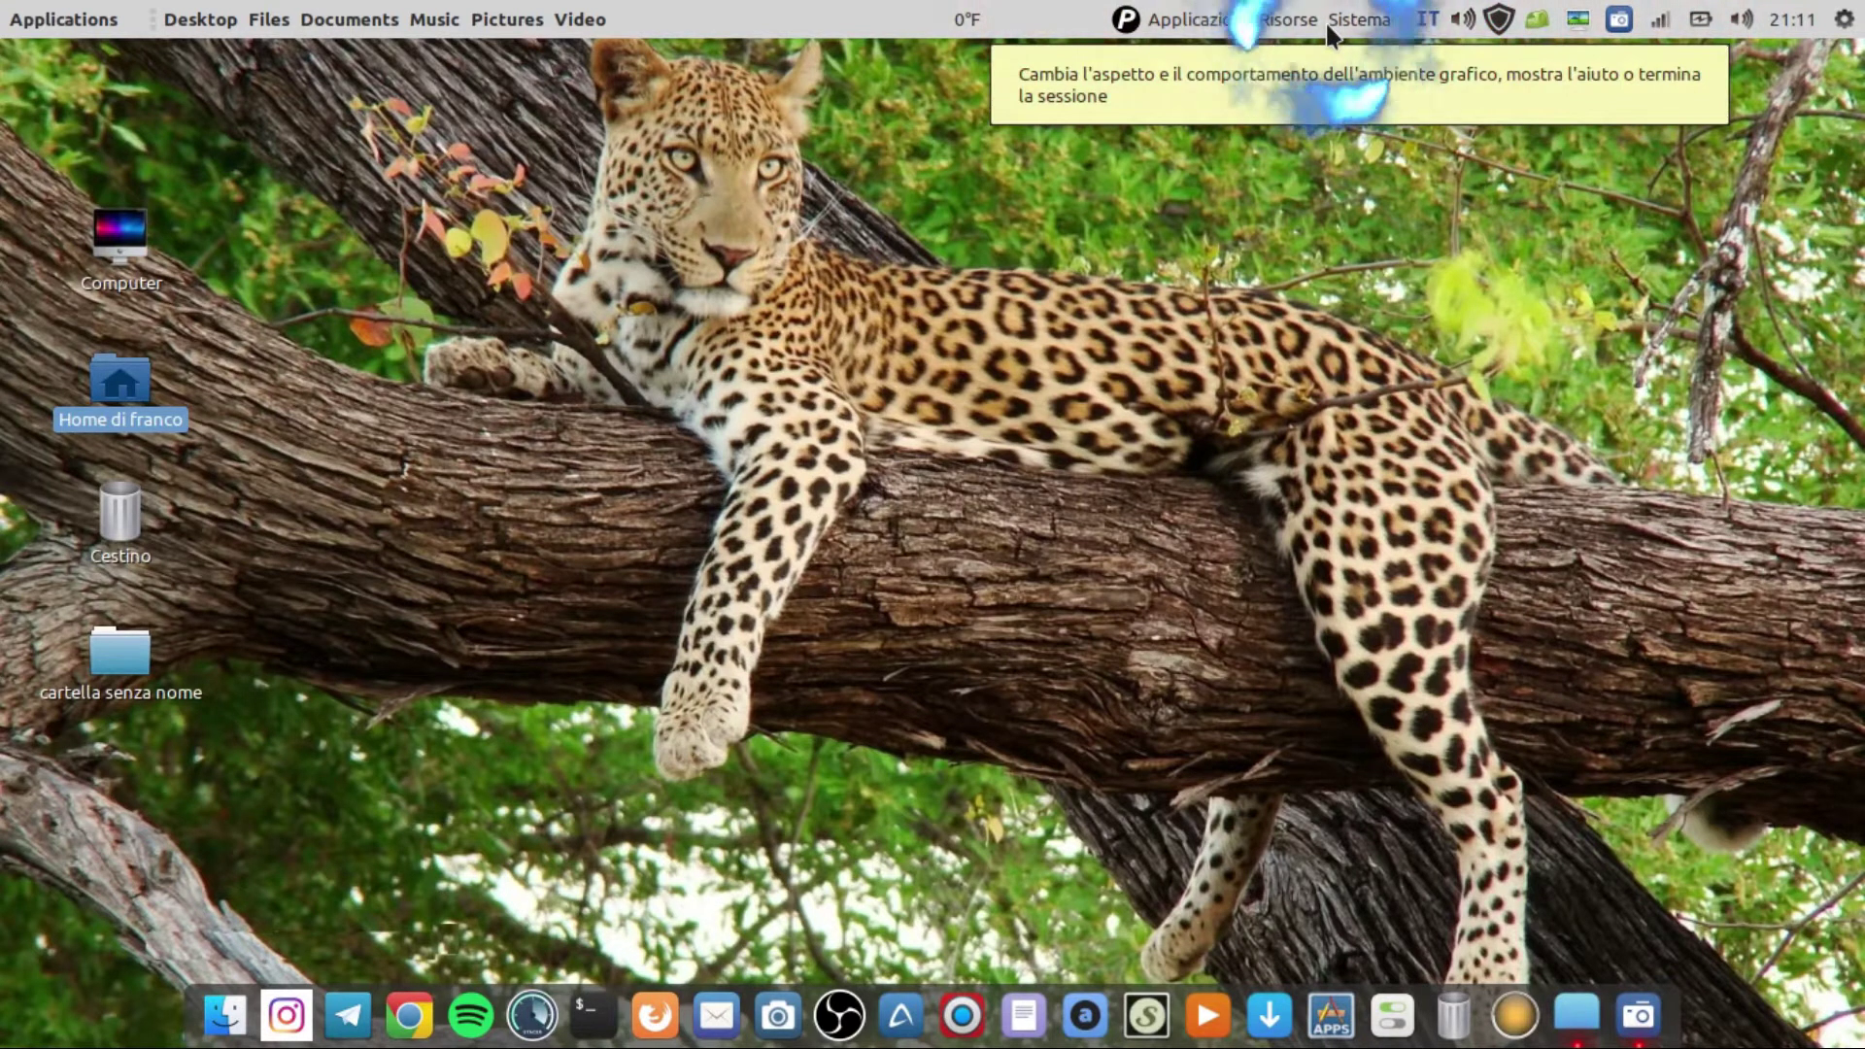
key("super+m")
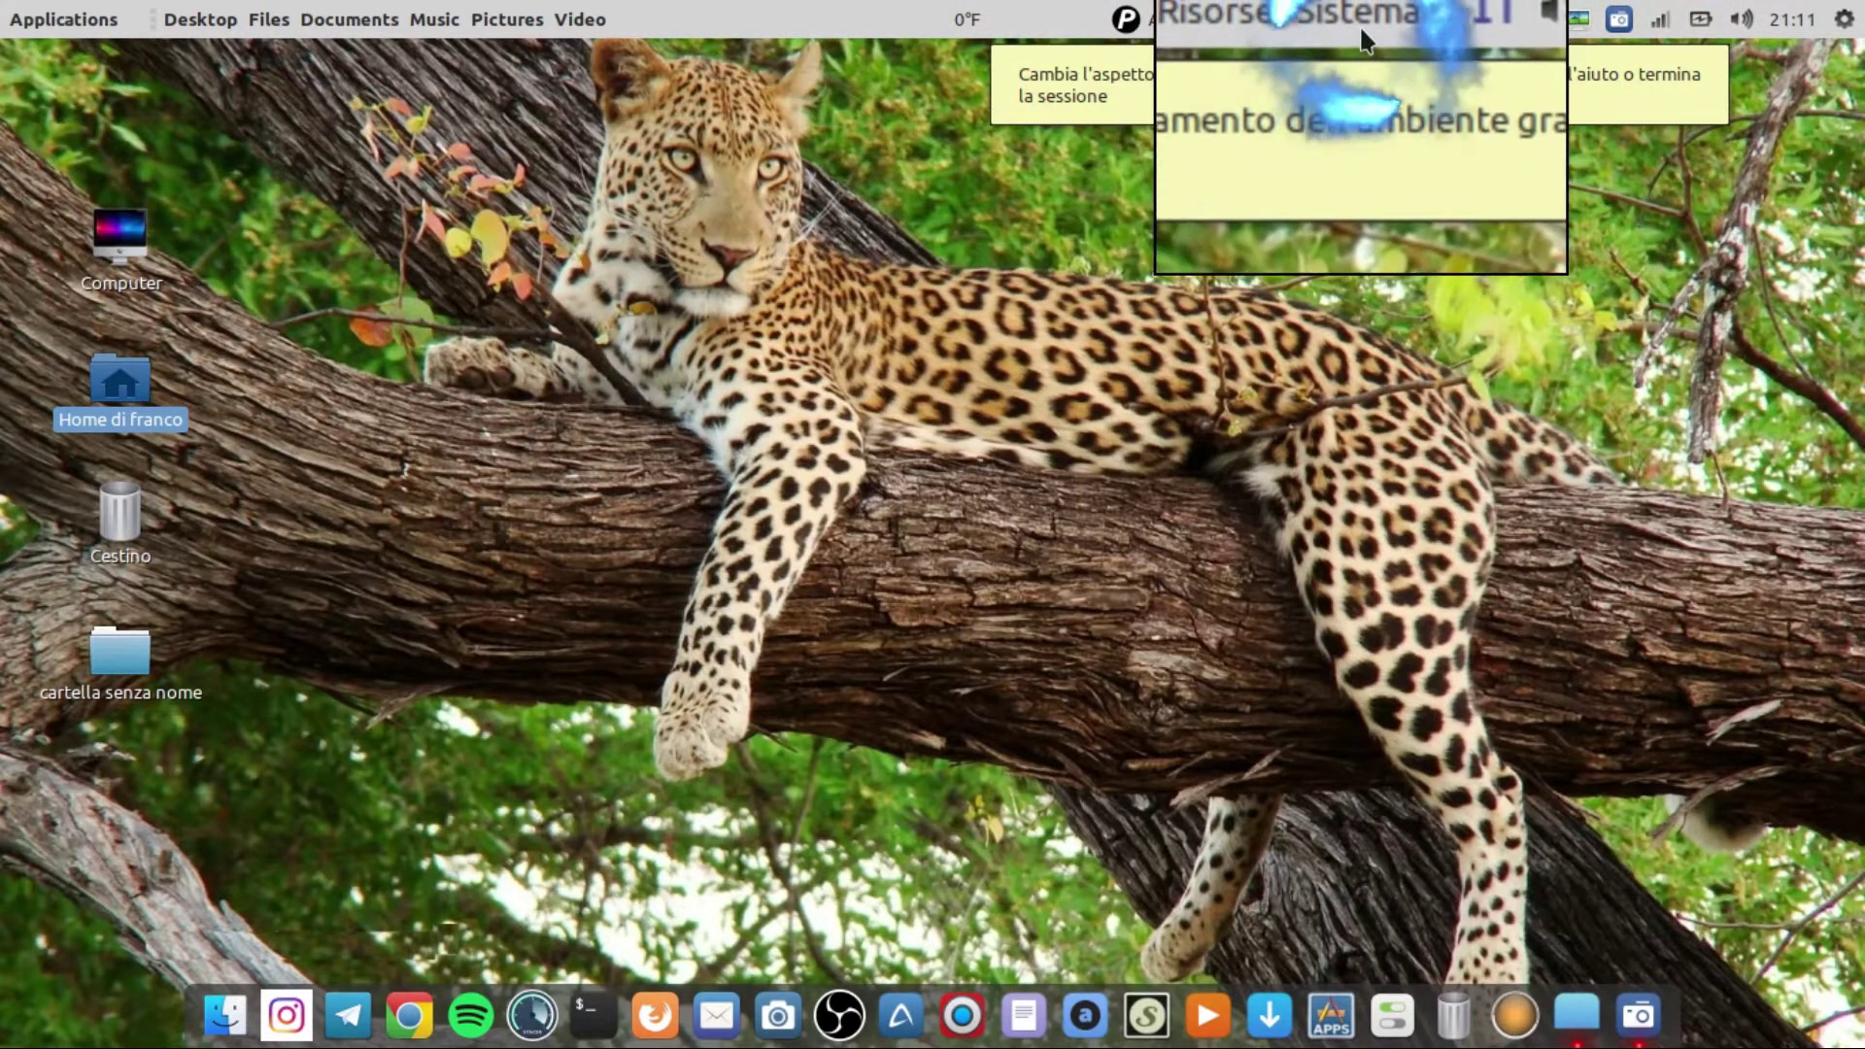
Open Sistema › Preferenze › Aspetto e stile to reveal MATE Tweak and CompizConfig
left_click(1359, 16)
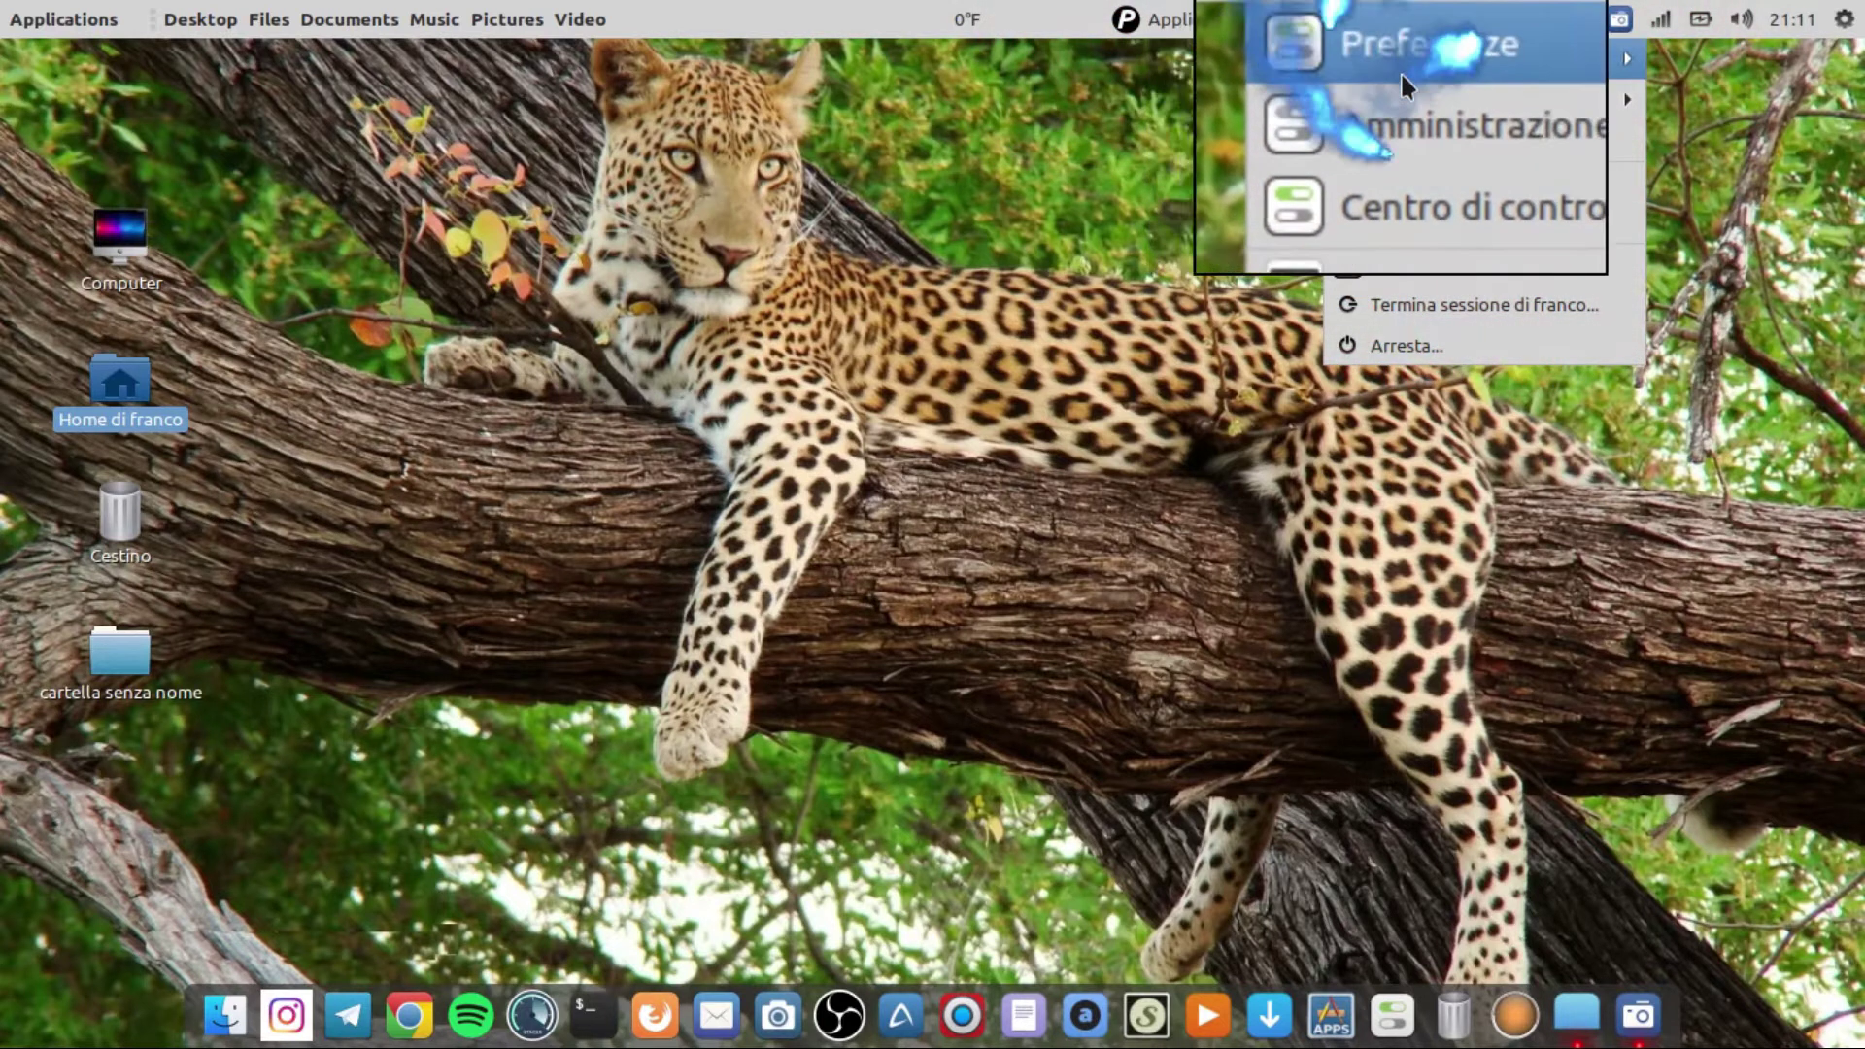
mouse_move(1409, 59)
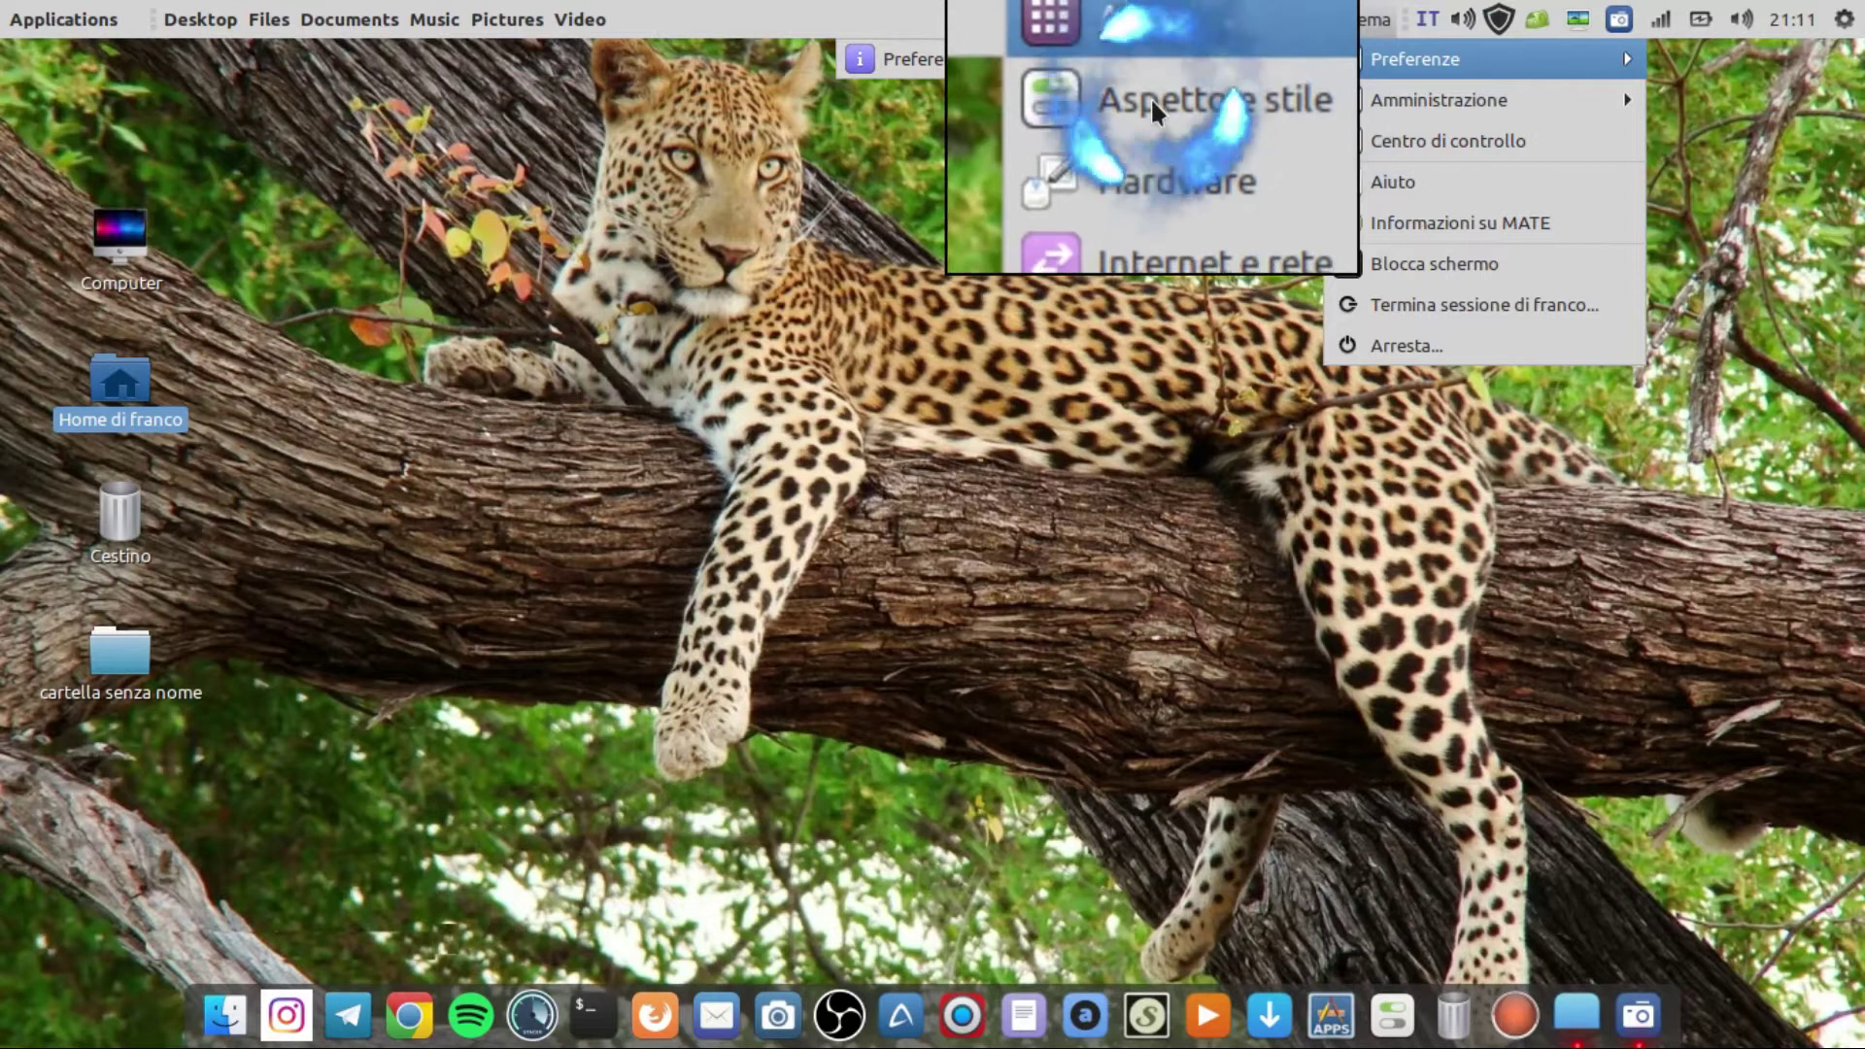
mouse_move(1166, 226)
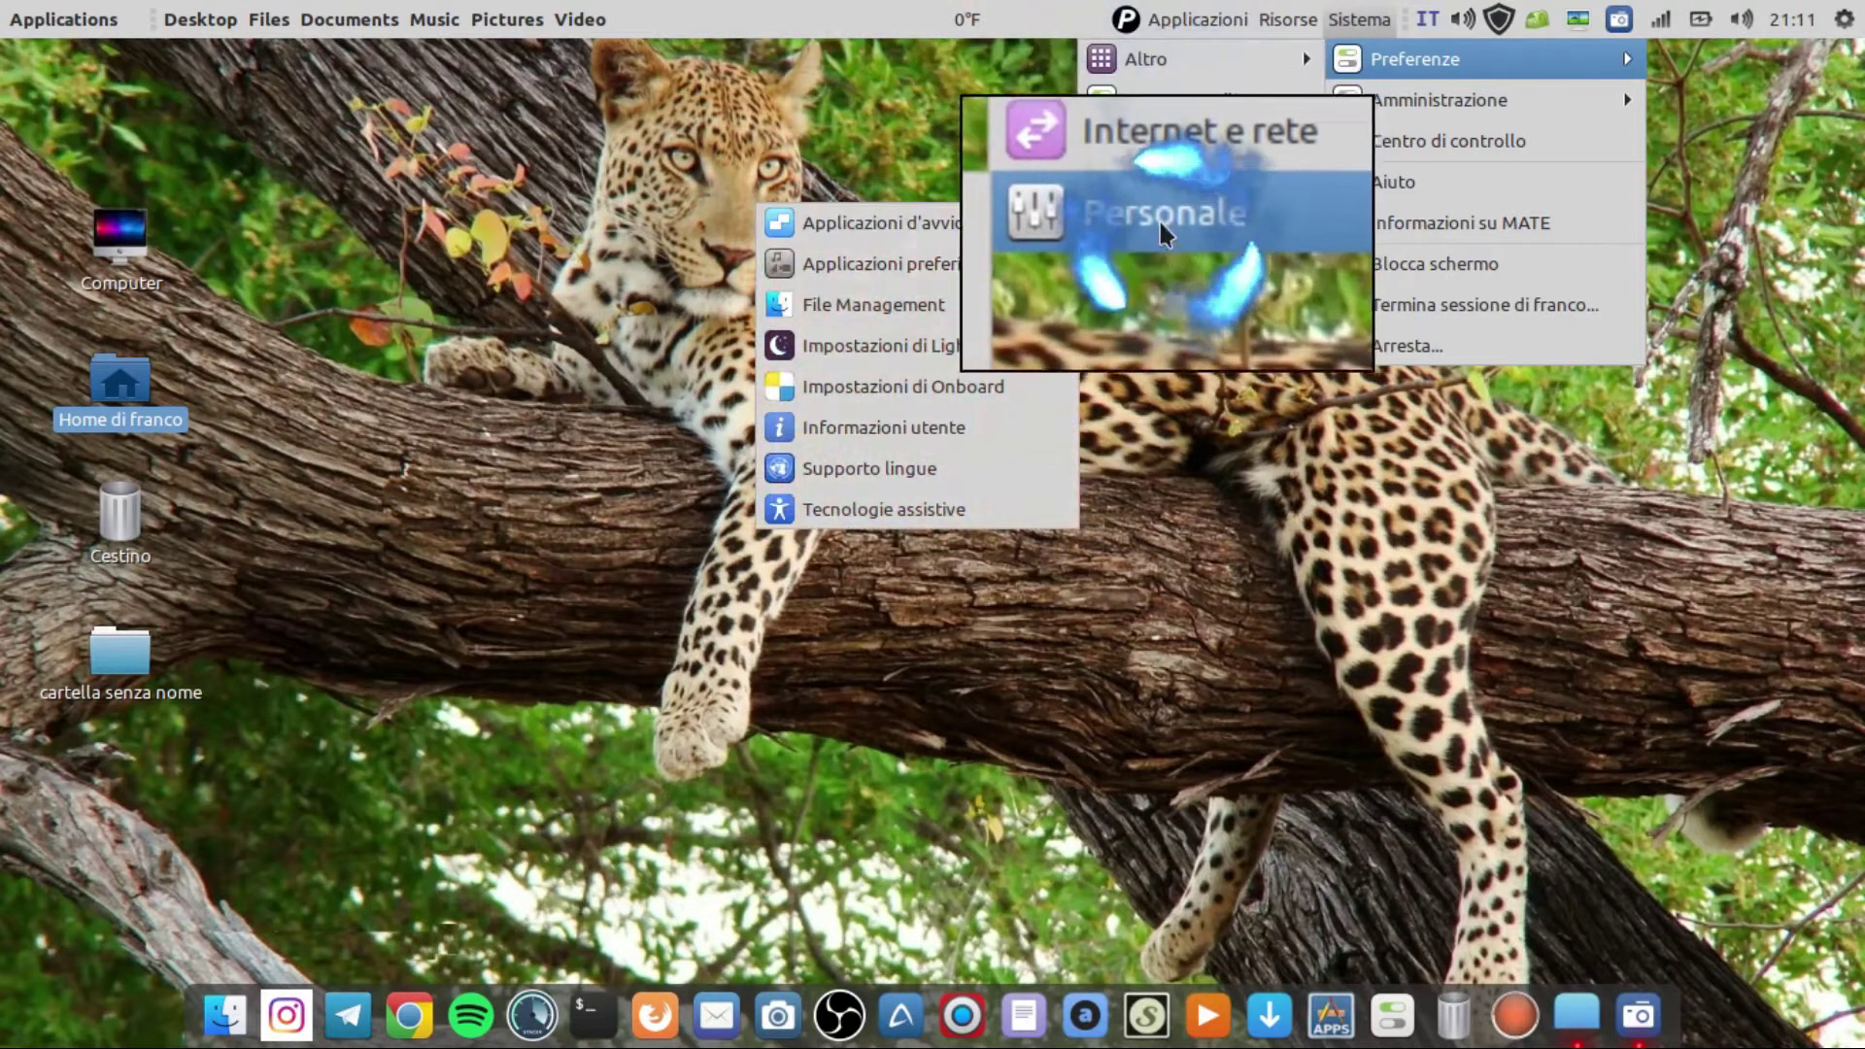
mouse_move(1146, 98)
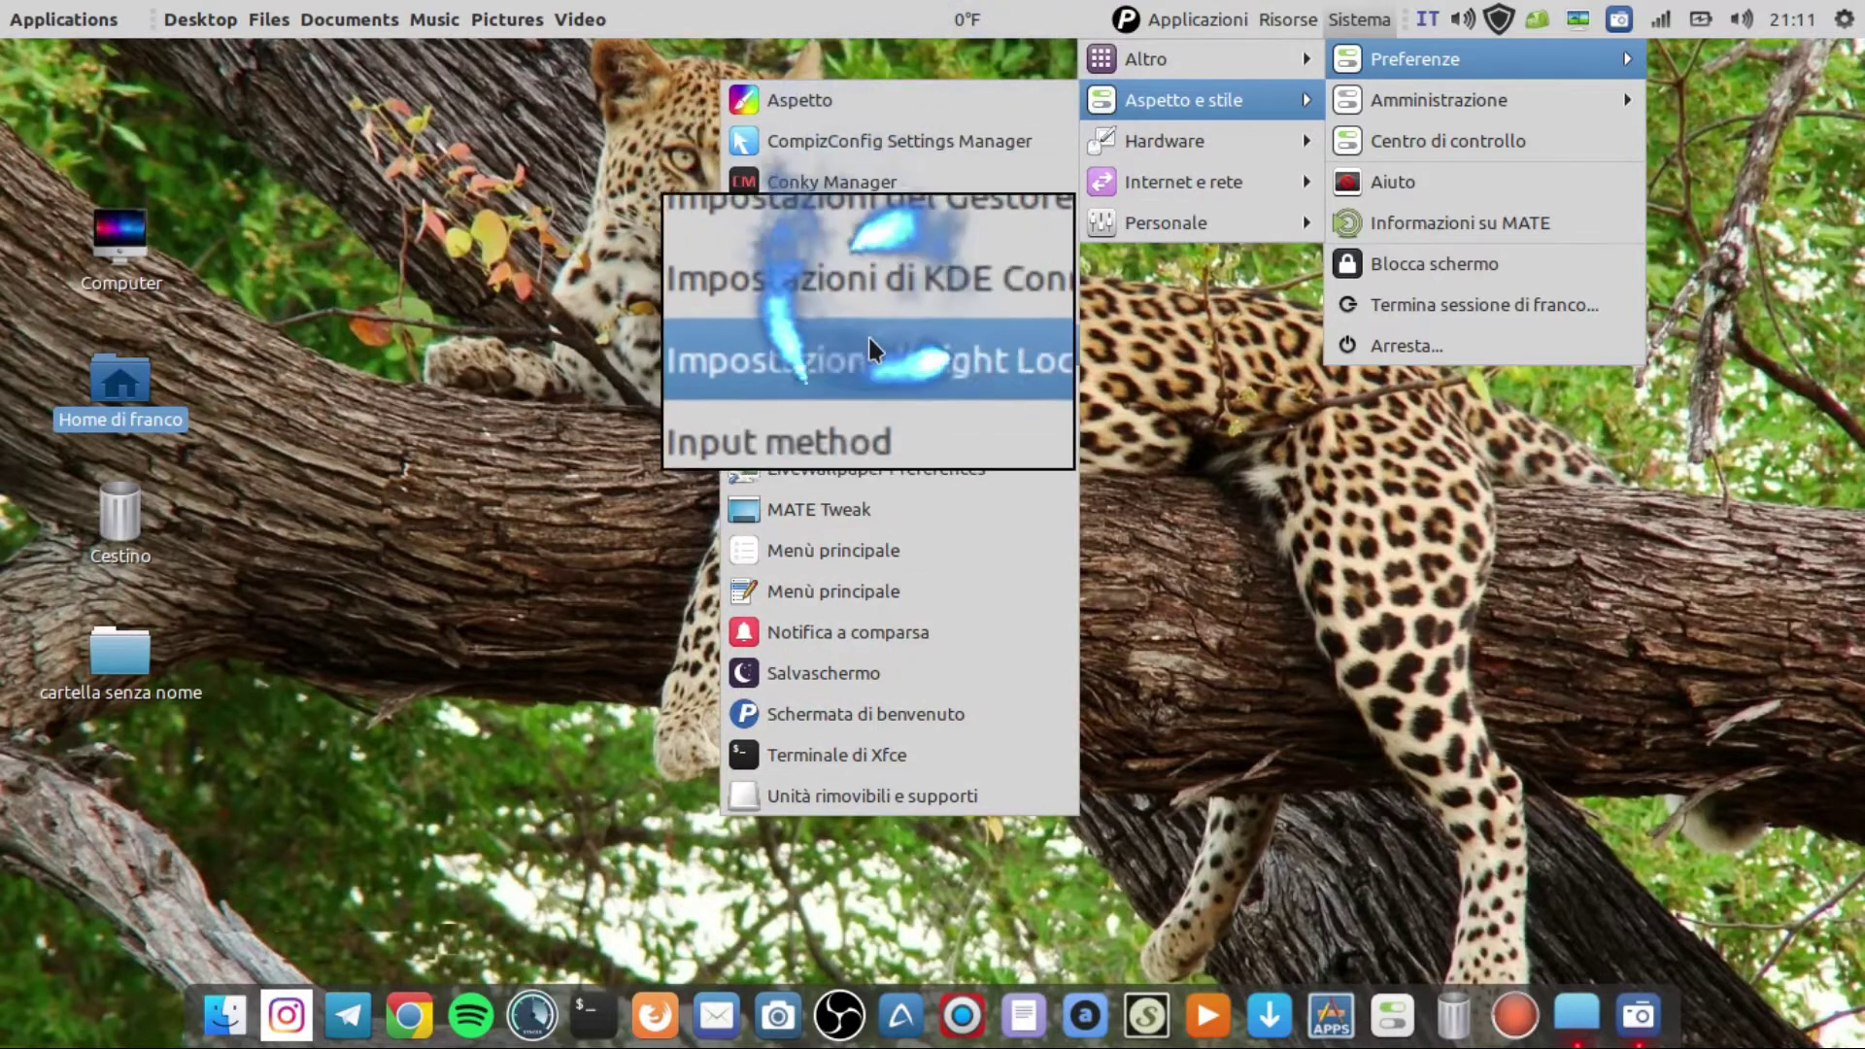
In MATE Tweak's Pannello section, apply the Familiar layout, confirm the reset, and close it
left_click(802, 505)
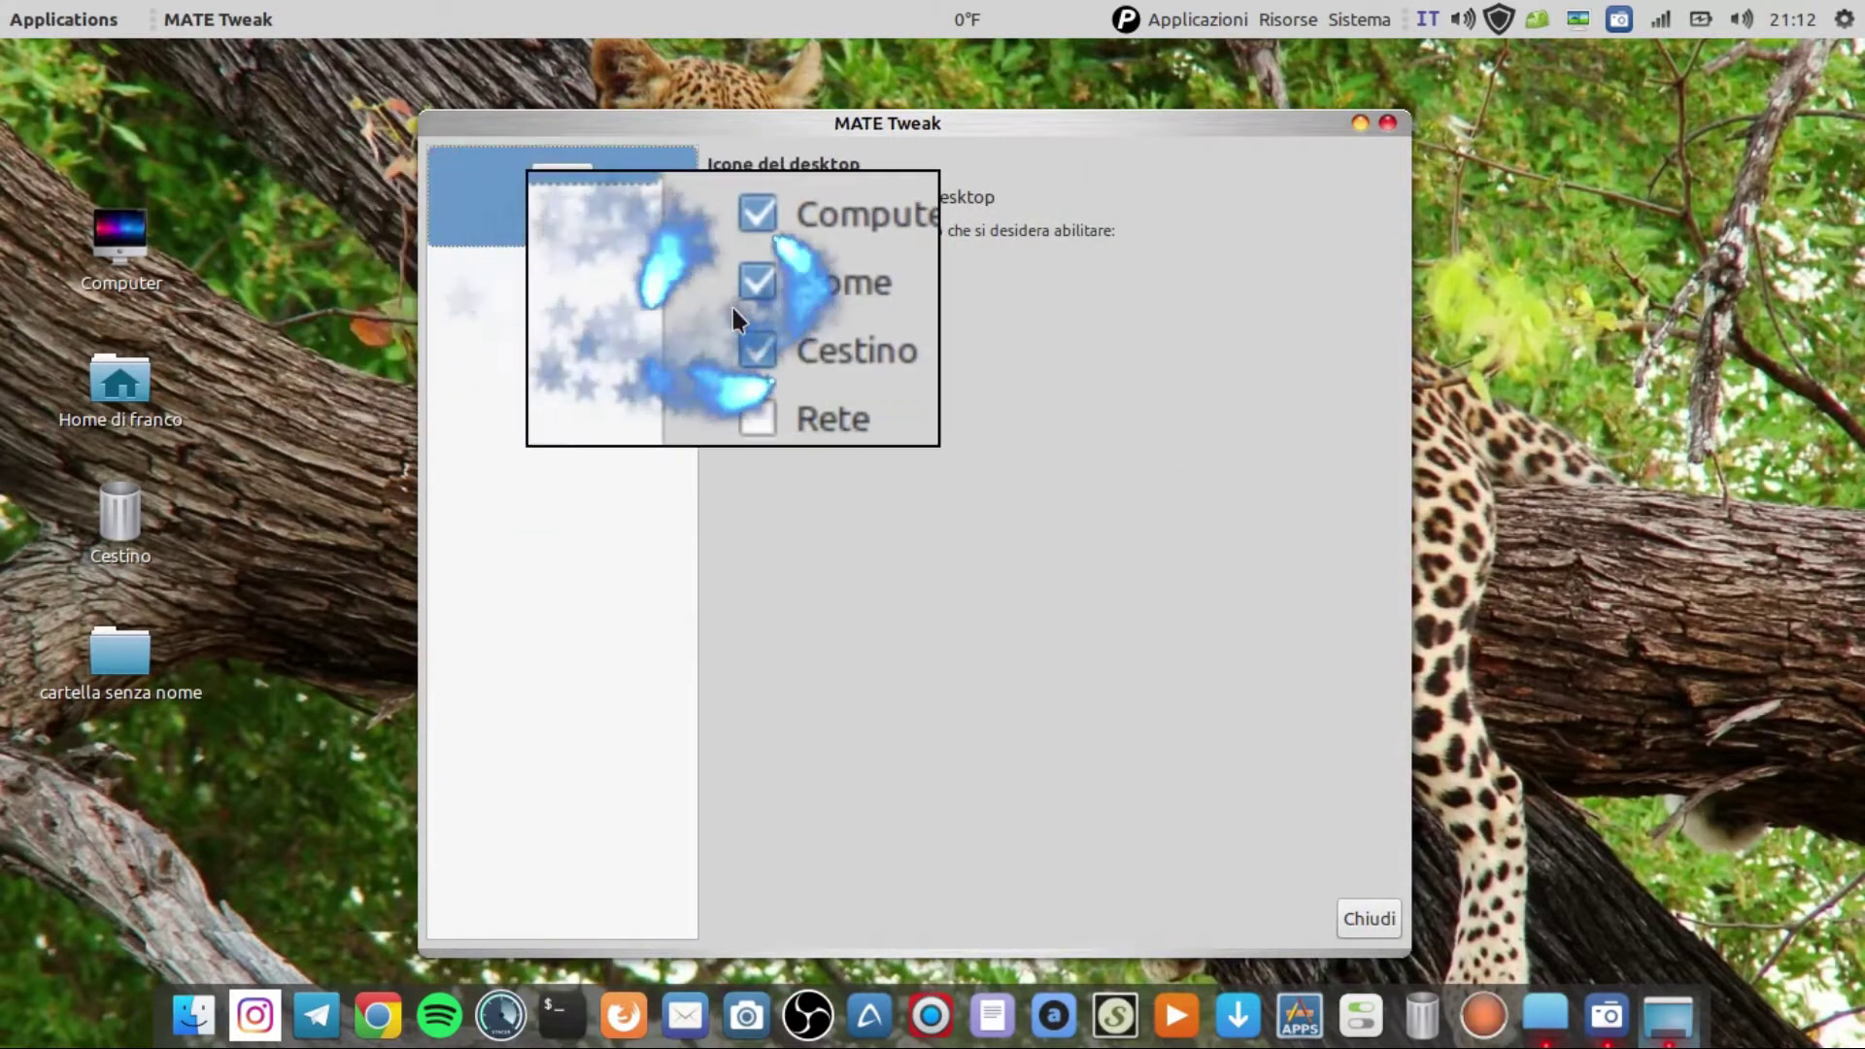
left_click(554, 288)
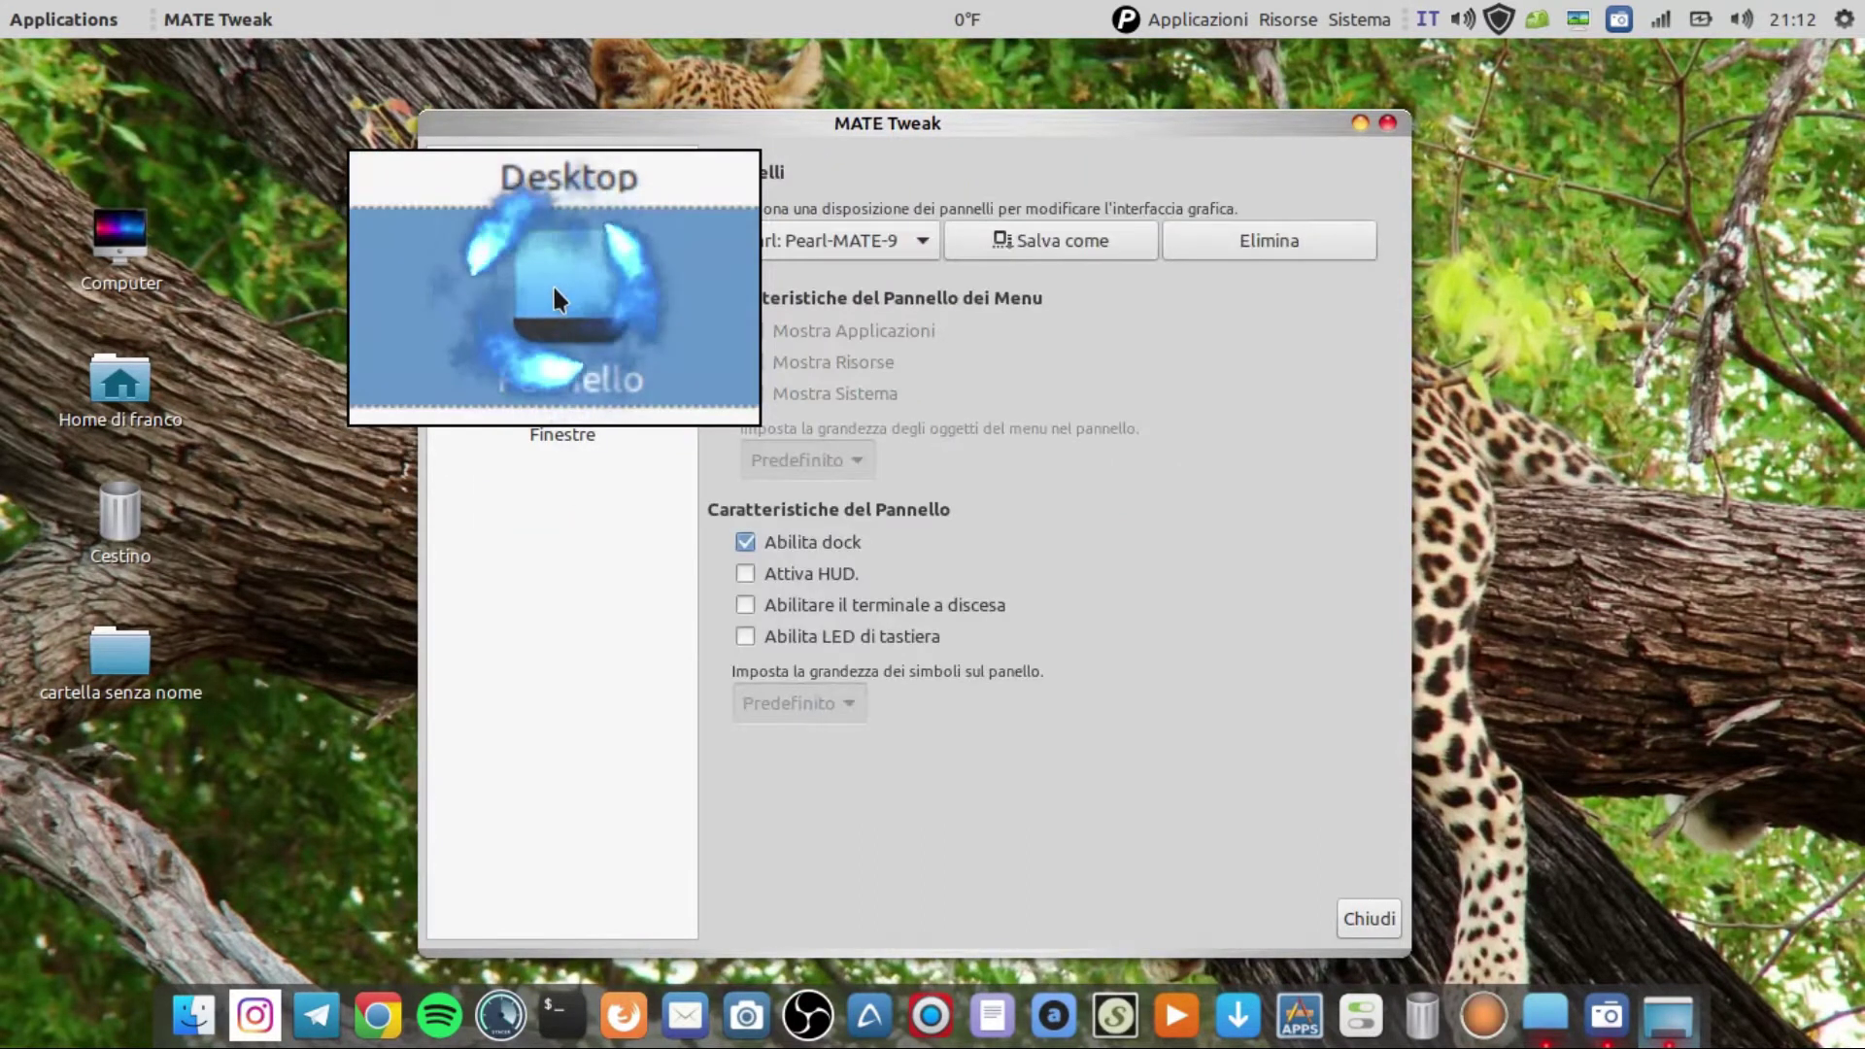
left_click(920, 241)
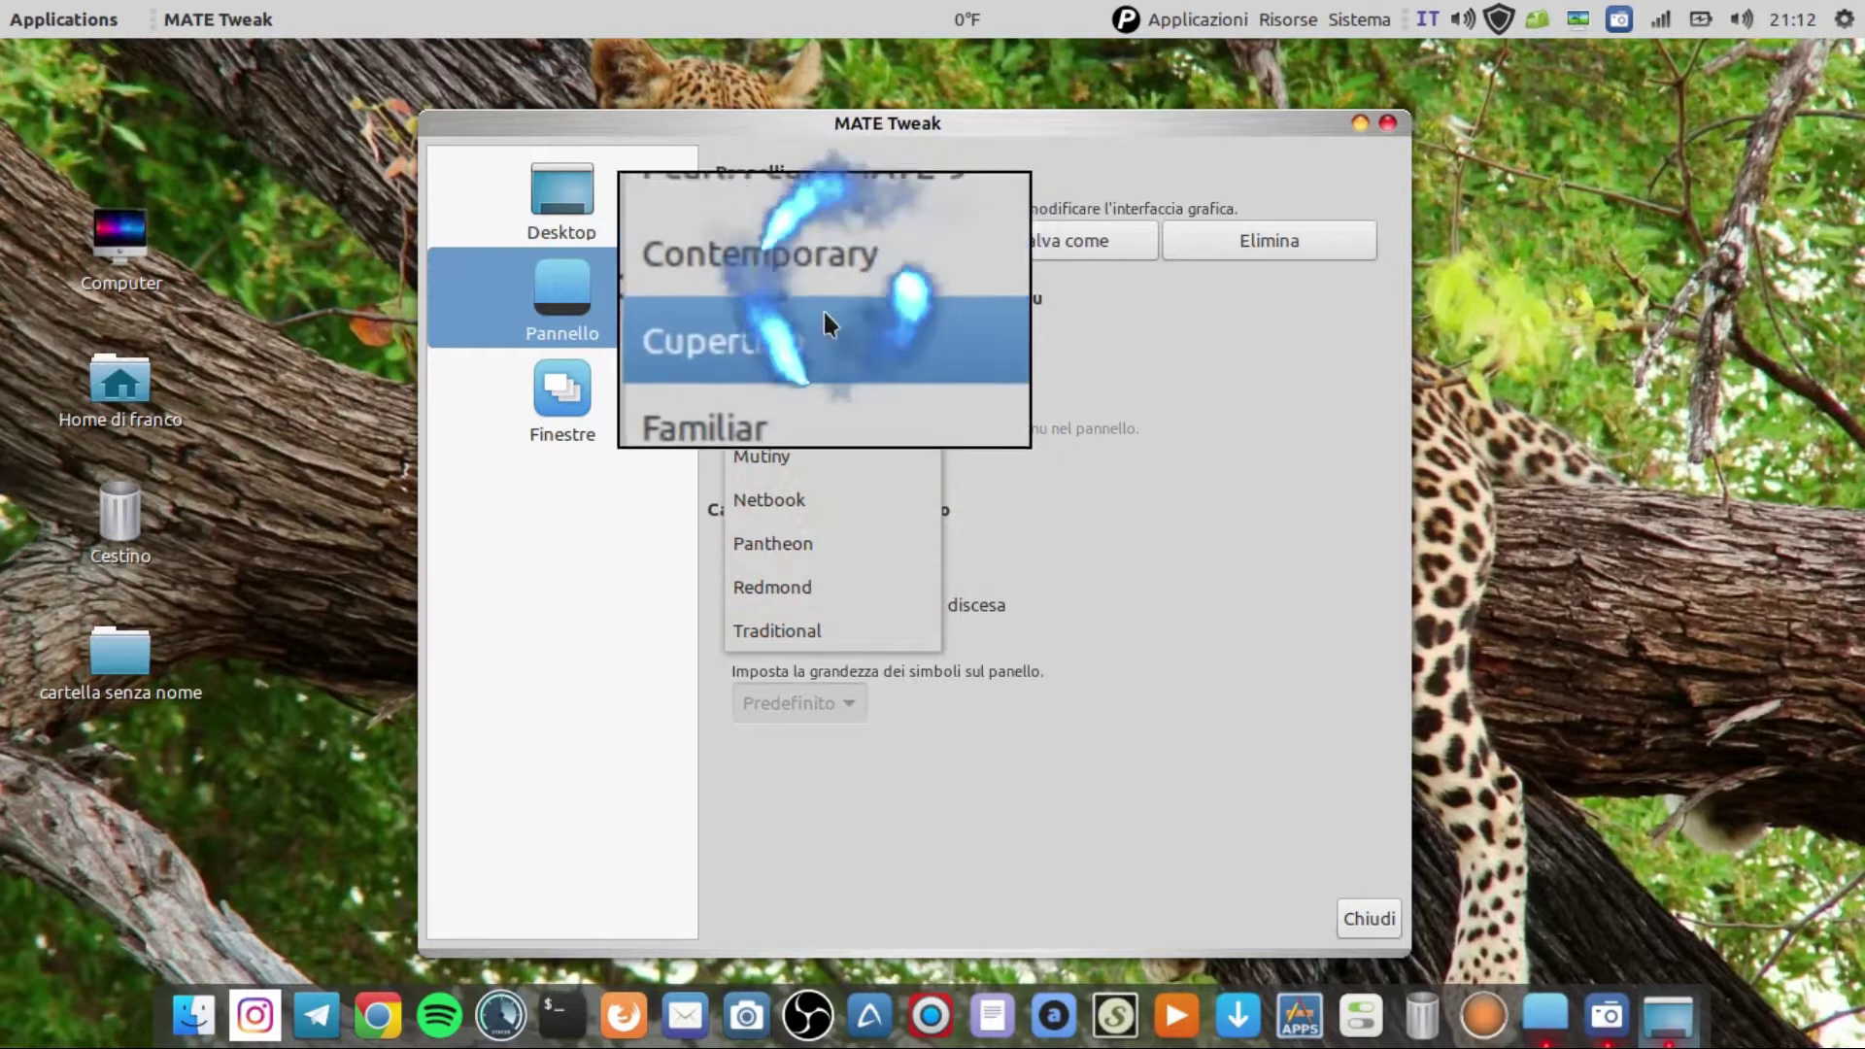
left_click(821, 350)
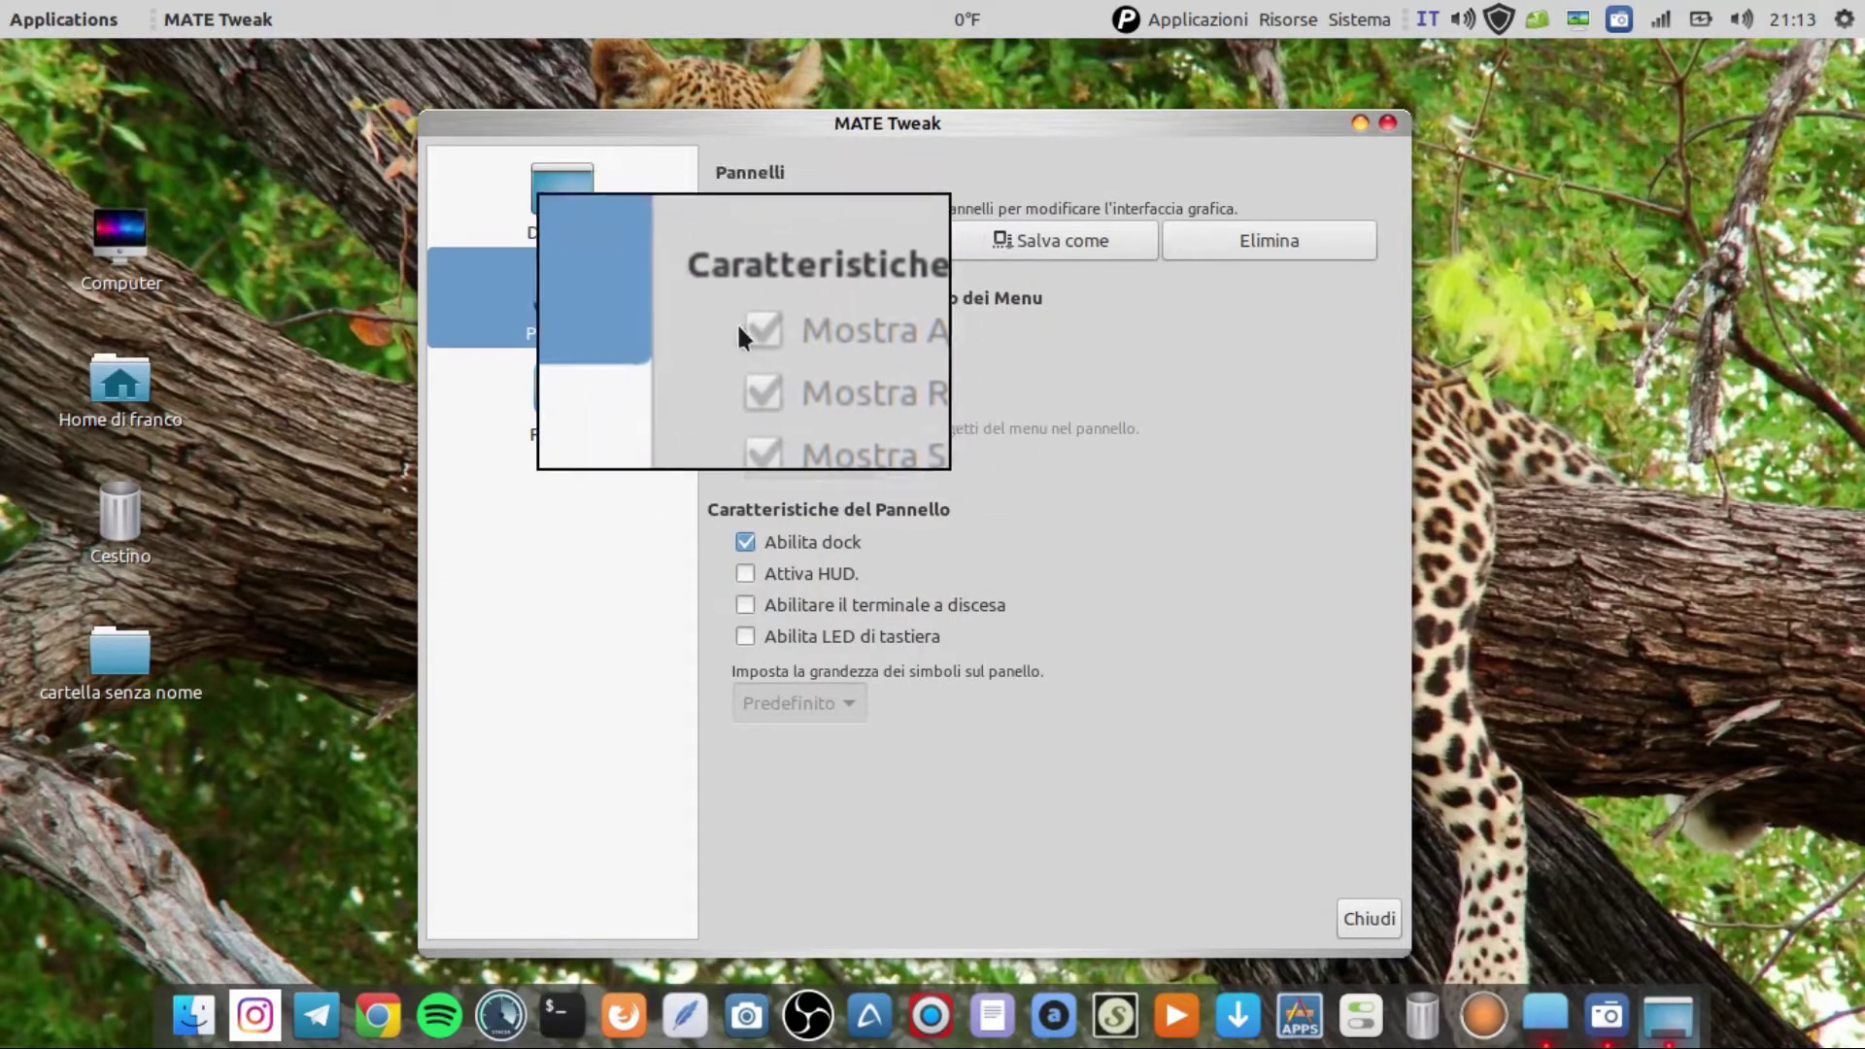
left_click(921, 233)
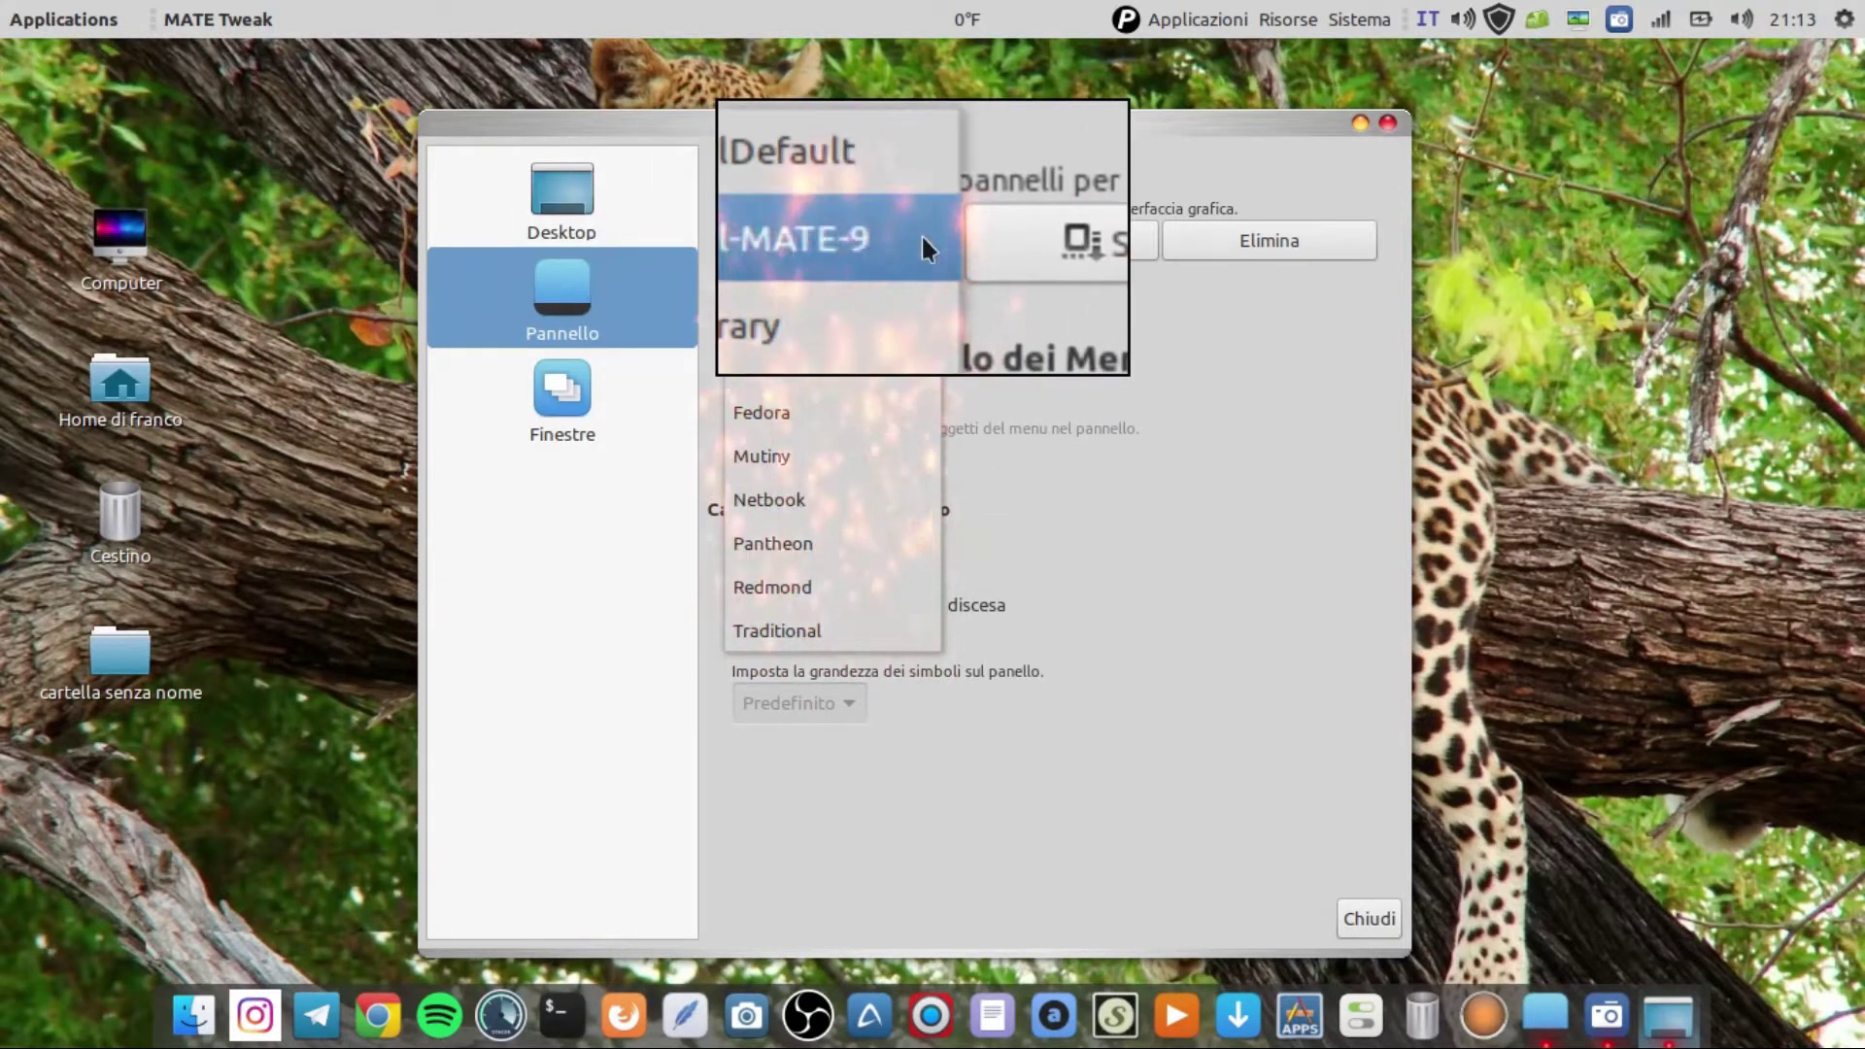
left_click(871, 272)
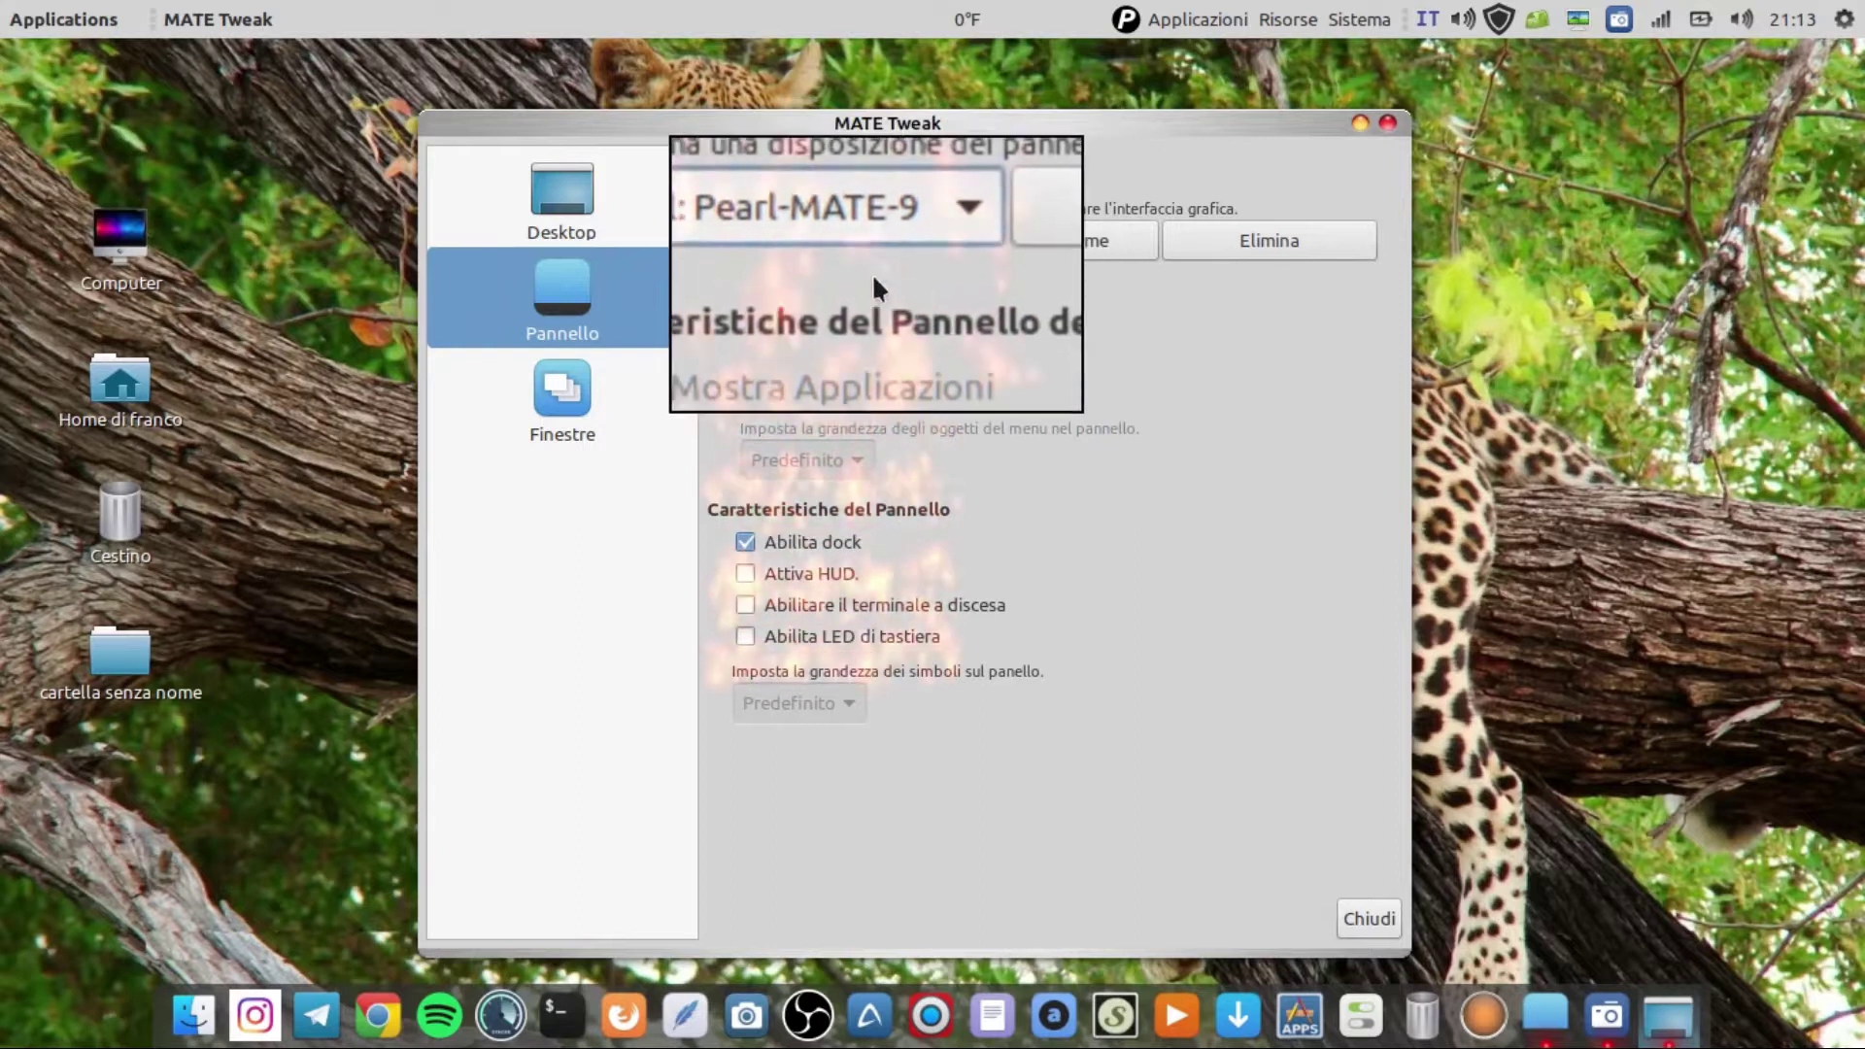
left_click(923, 233)
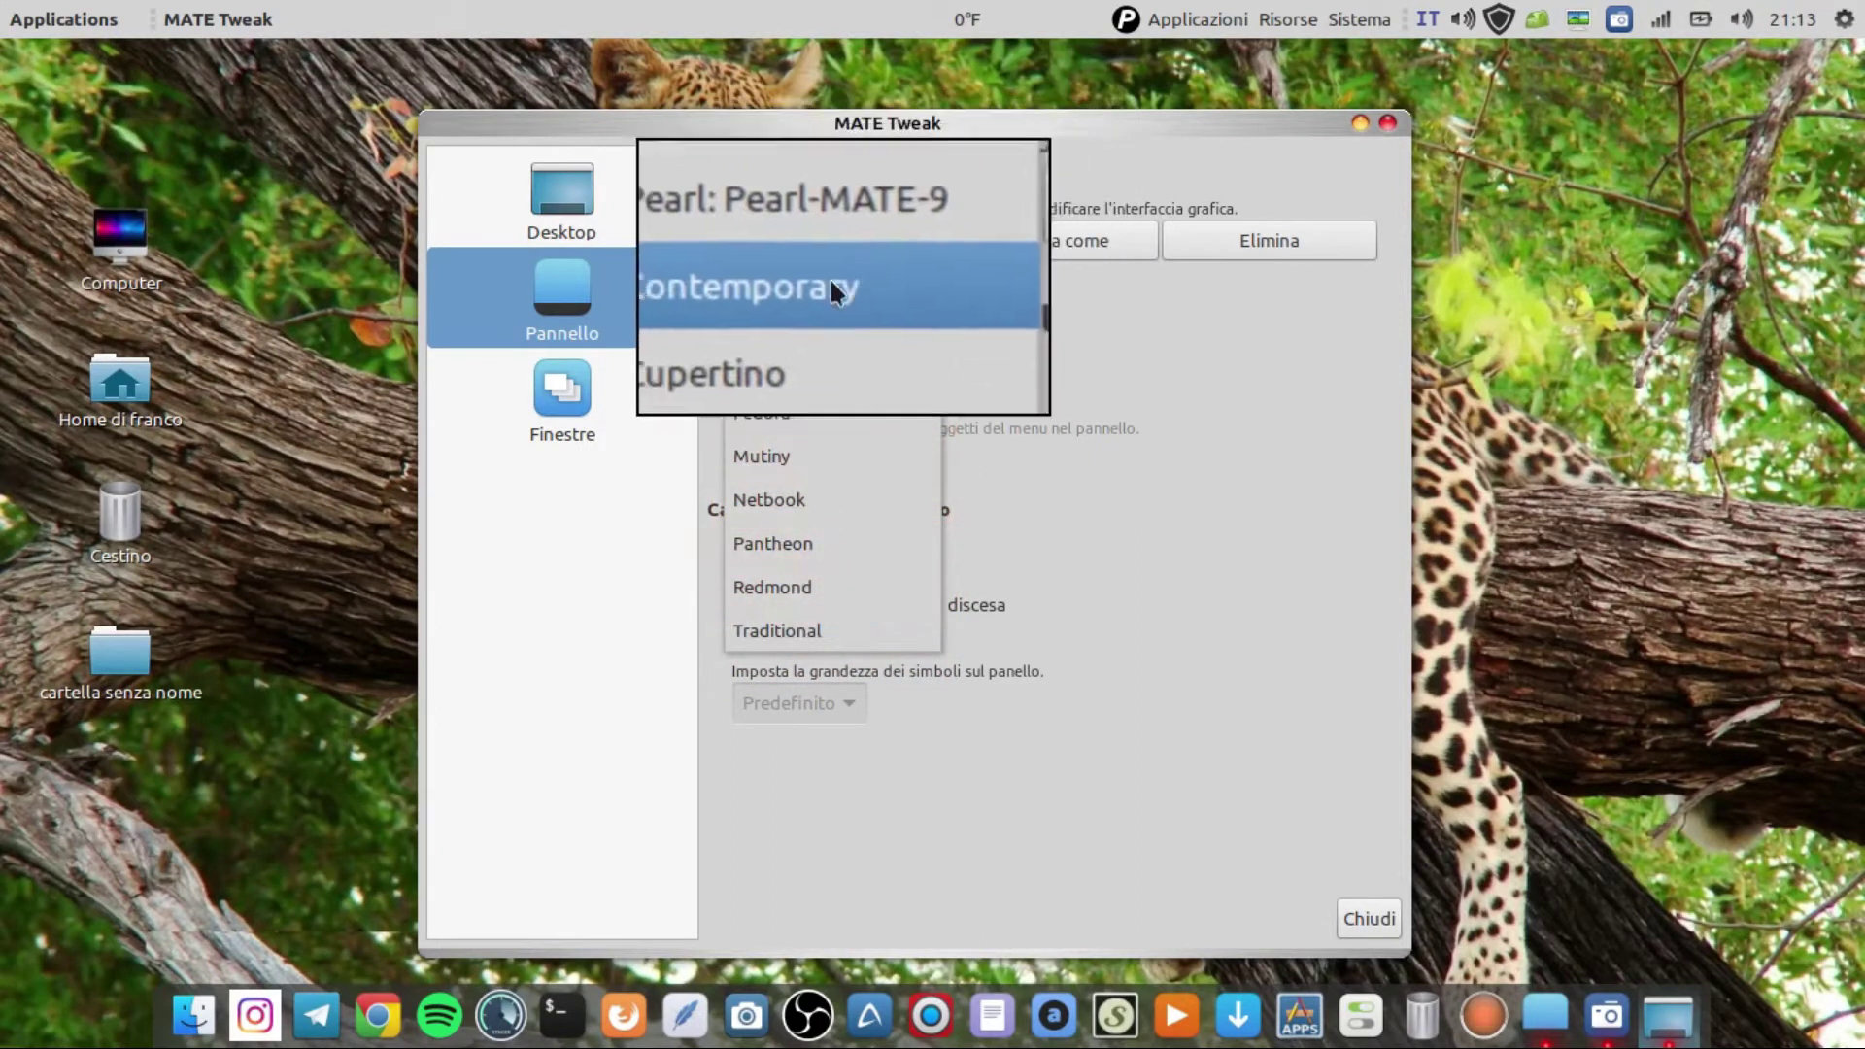
left_click(802, 366)
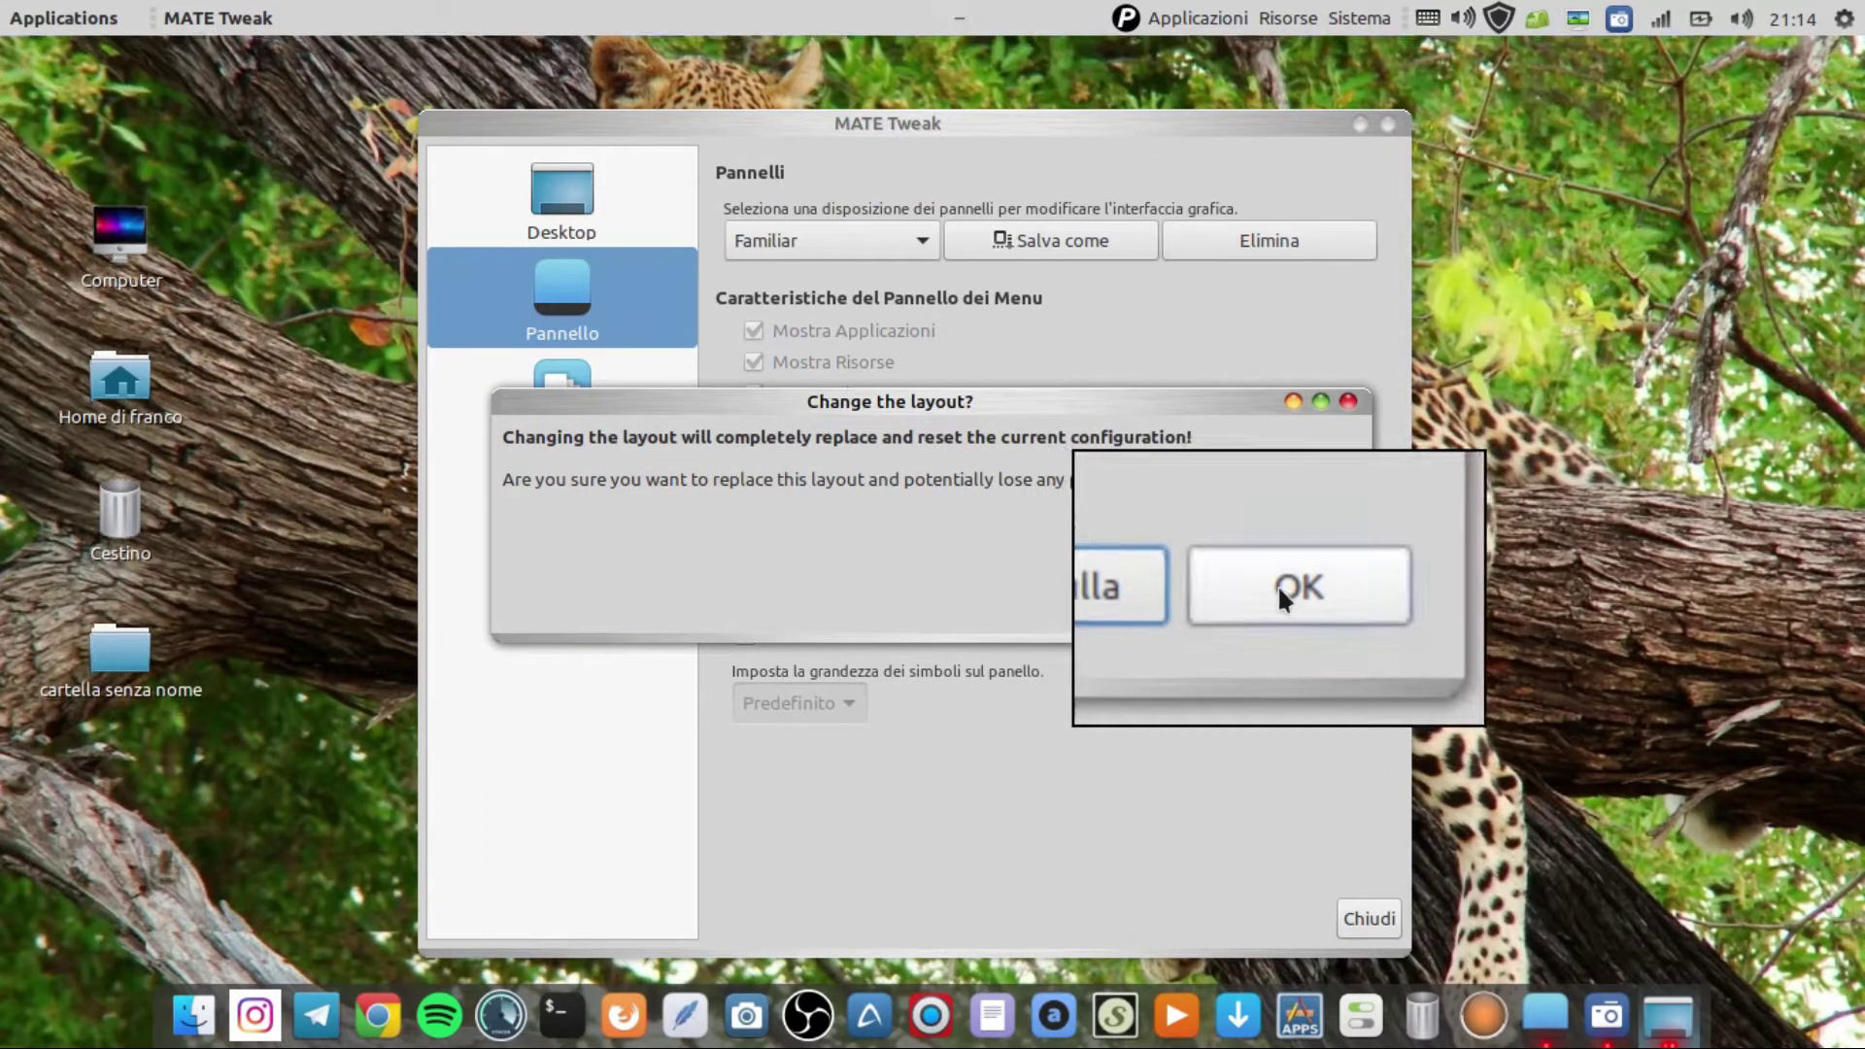
left_click(1291, 561)
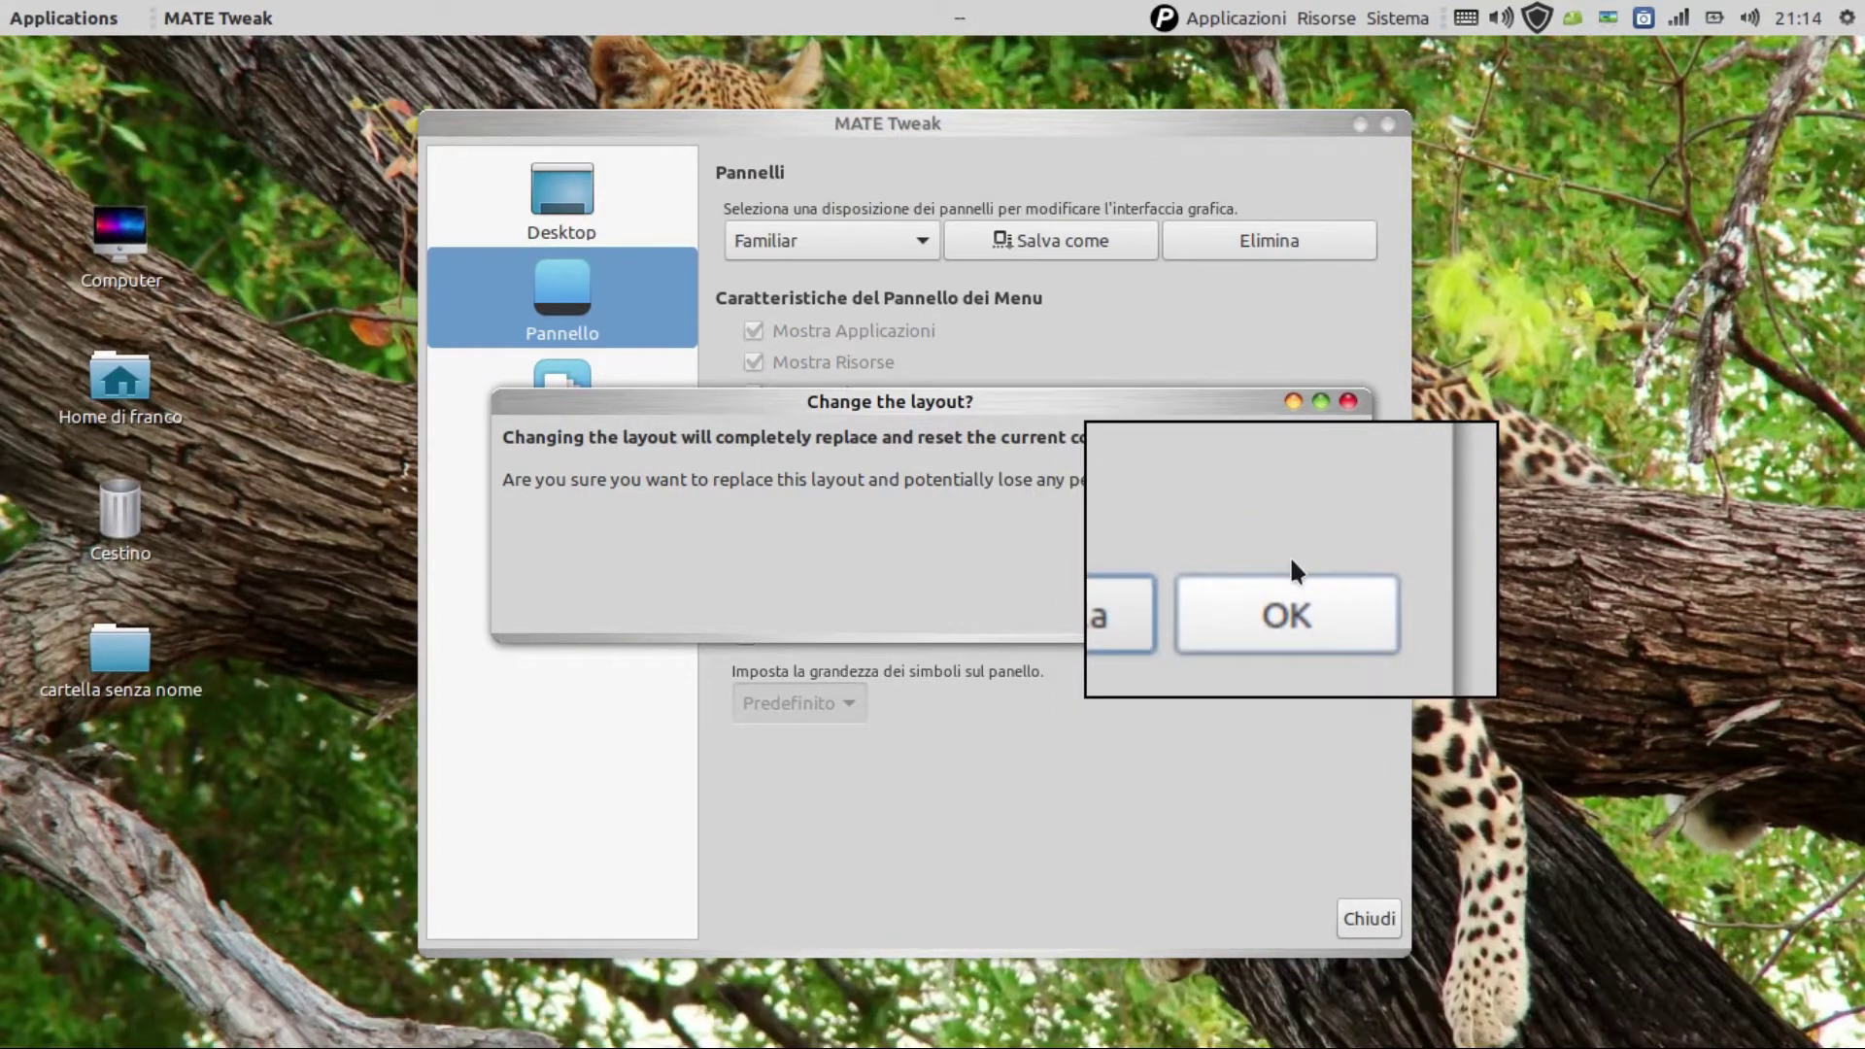
left_click(1291, 563)
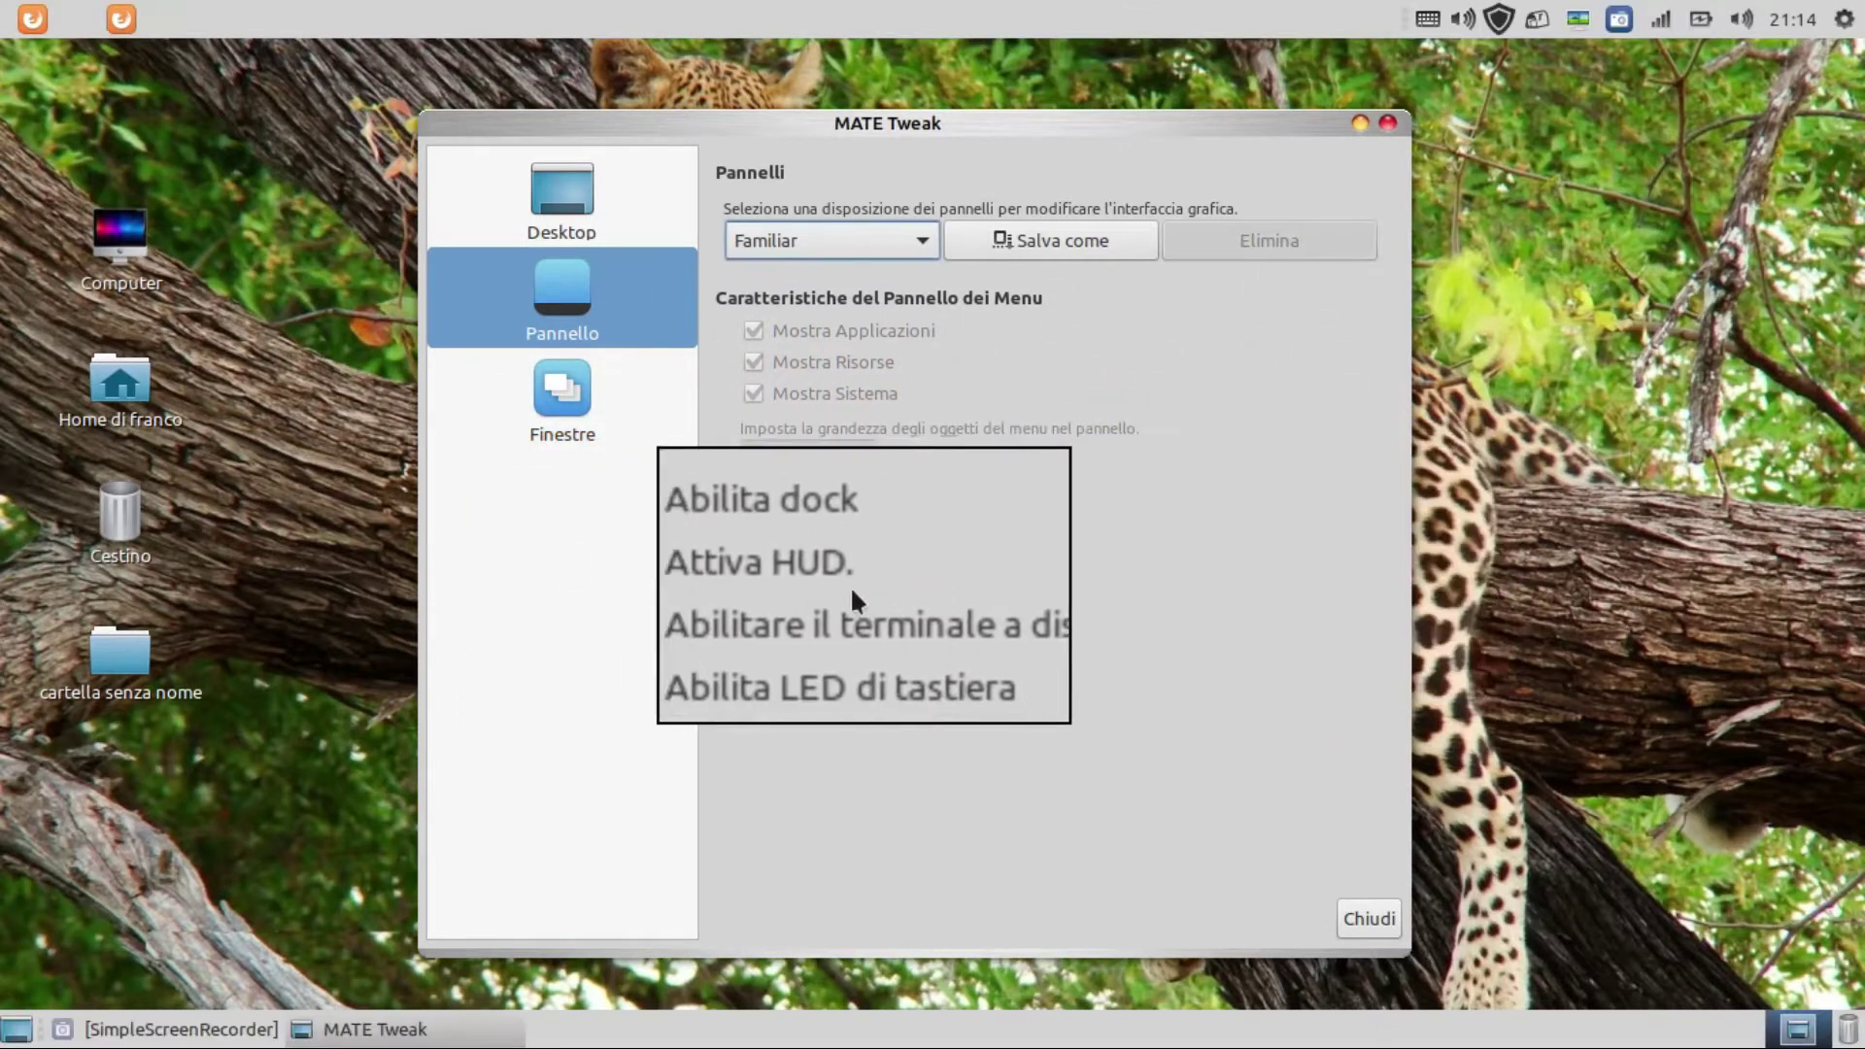
left_click(1387, 122)
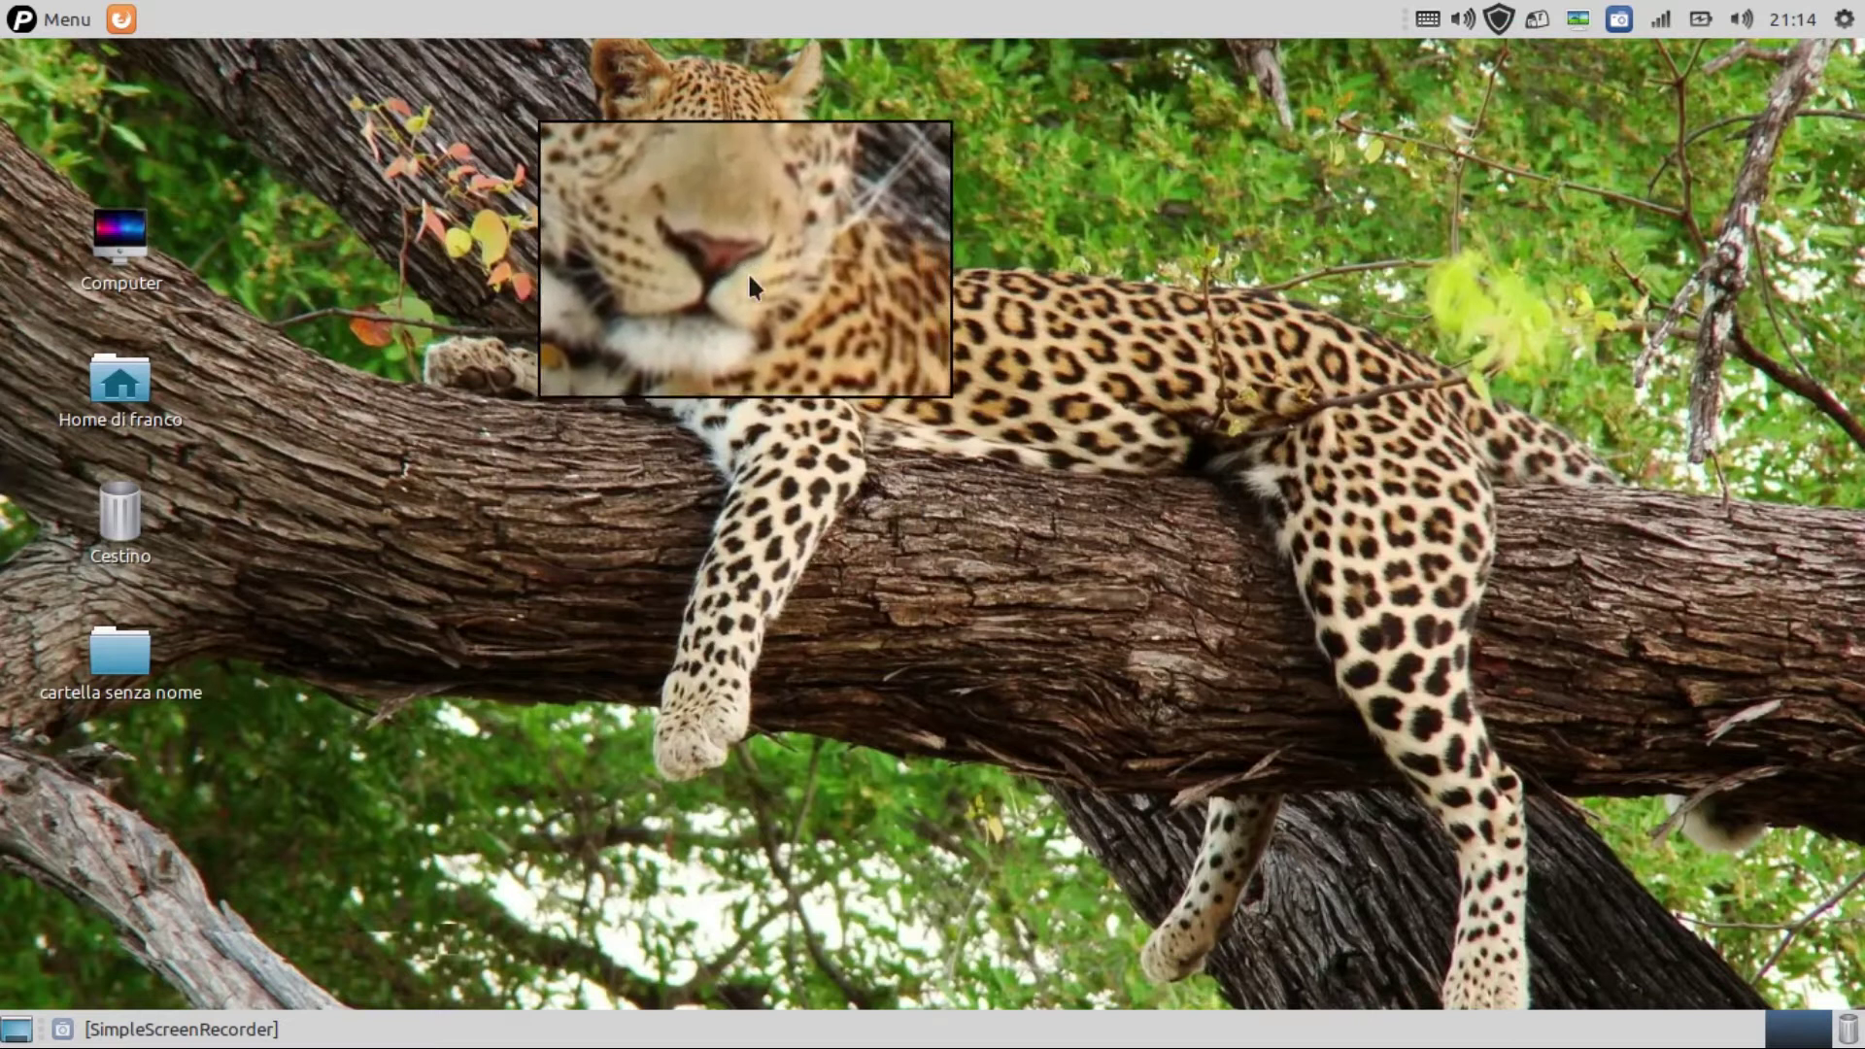
Tick Mostrare i pulsanti di riduzione in the bottom panel's Proprietà and close the dialog
right_click(782, 1038)
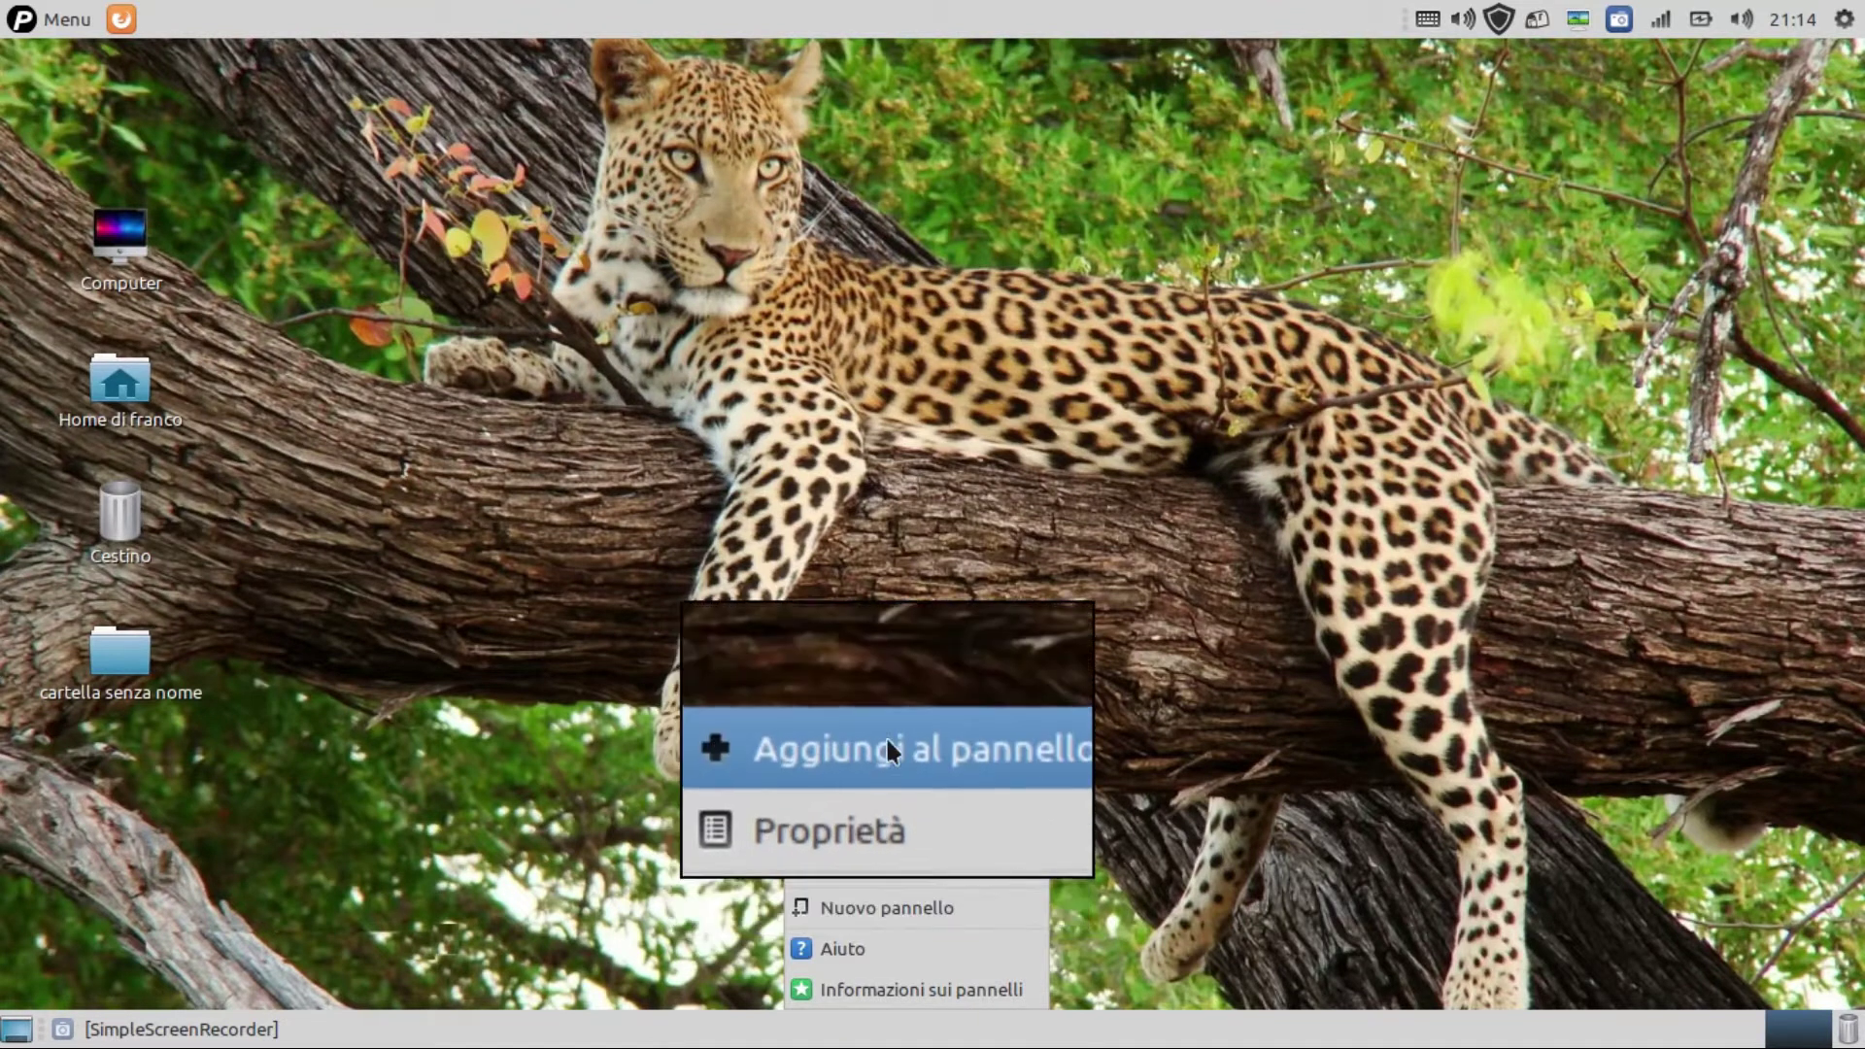
left_click(864, 779)
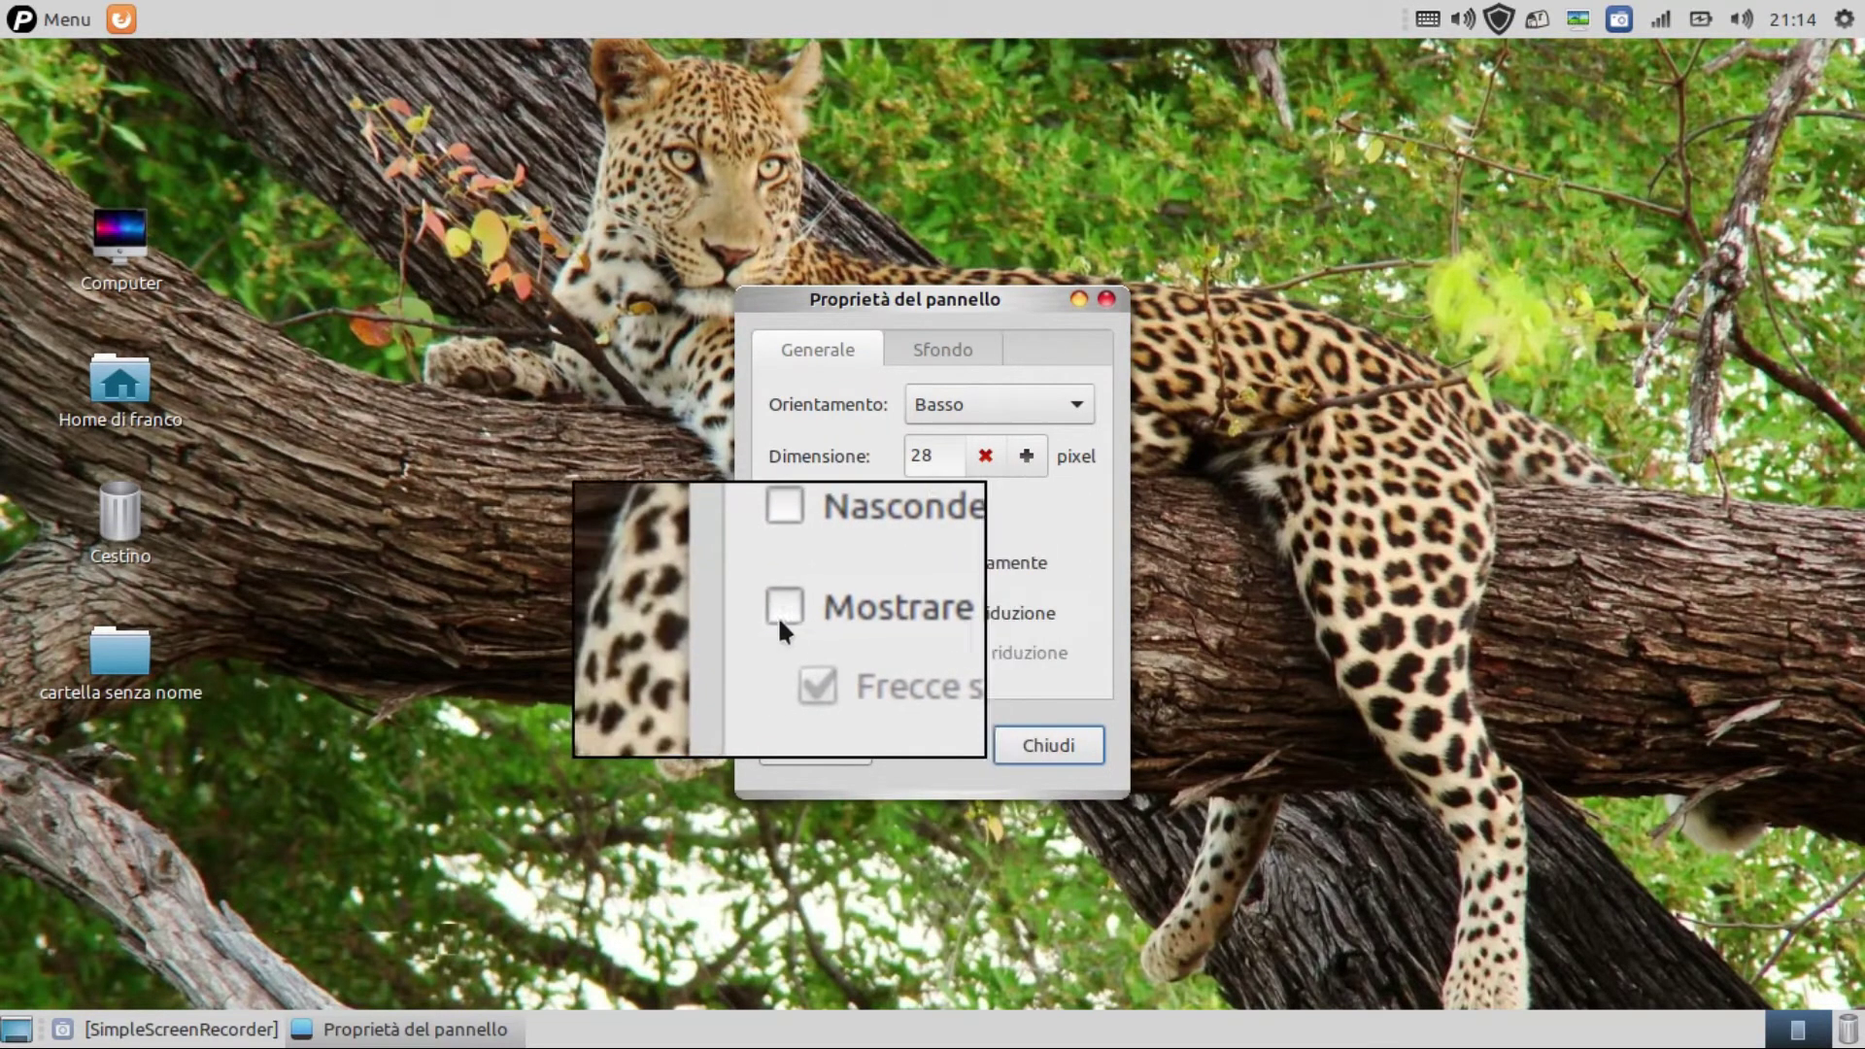
left_click(780, 610)
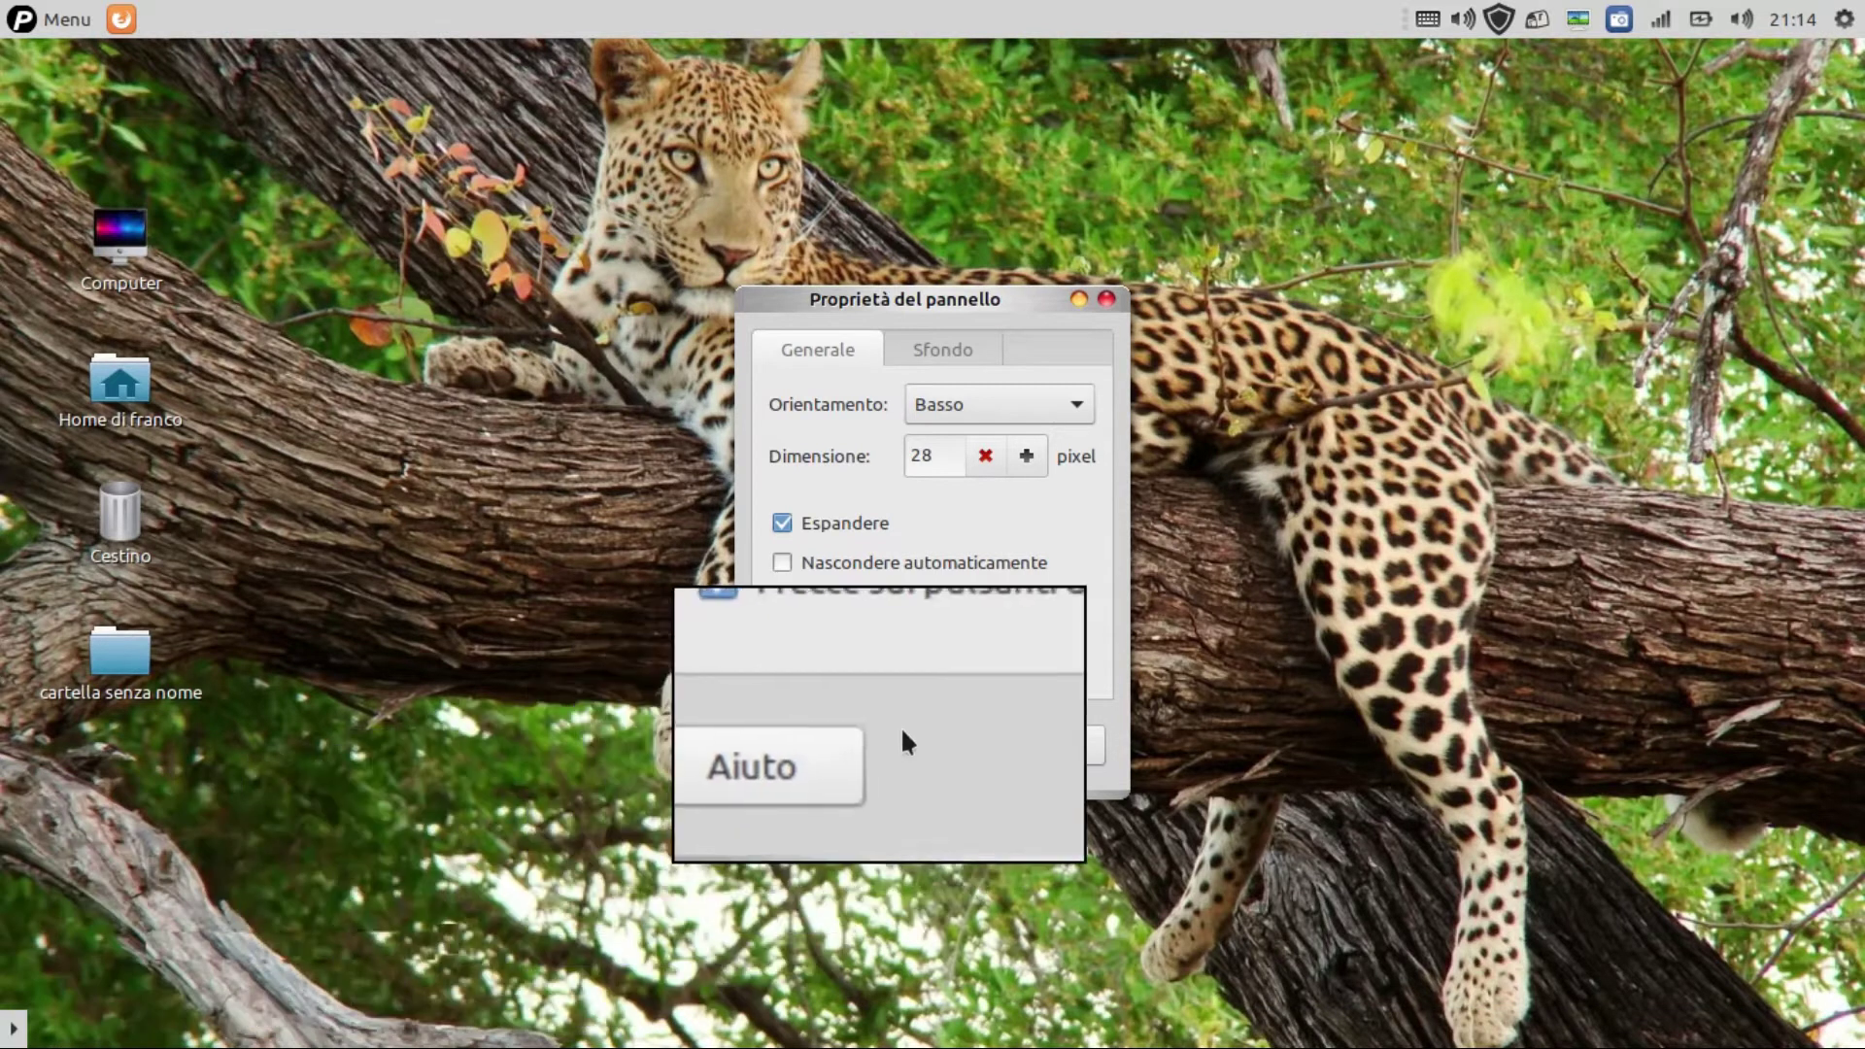
left_click(1061, 746)
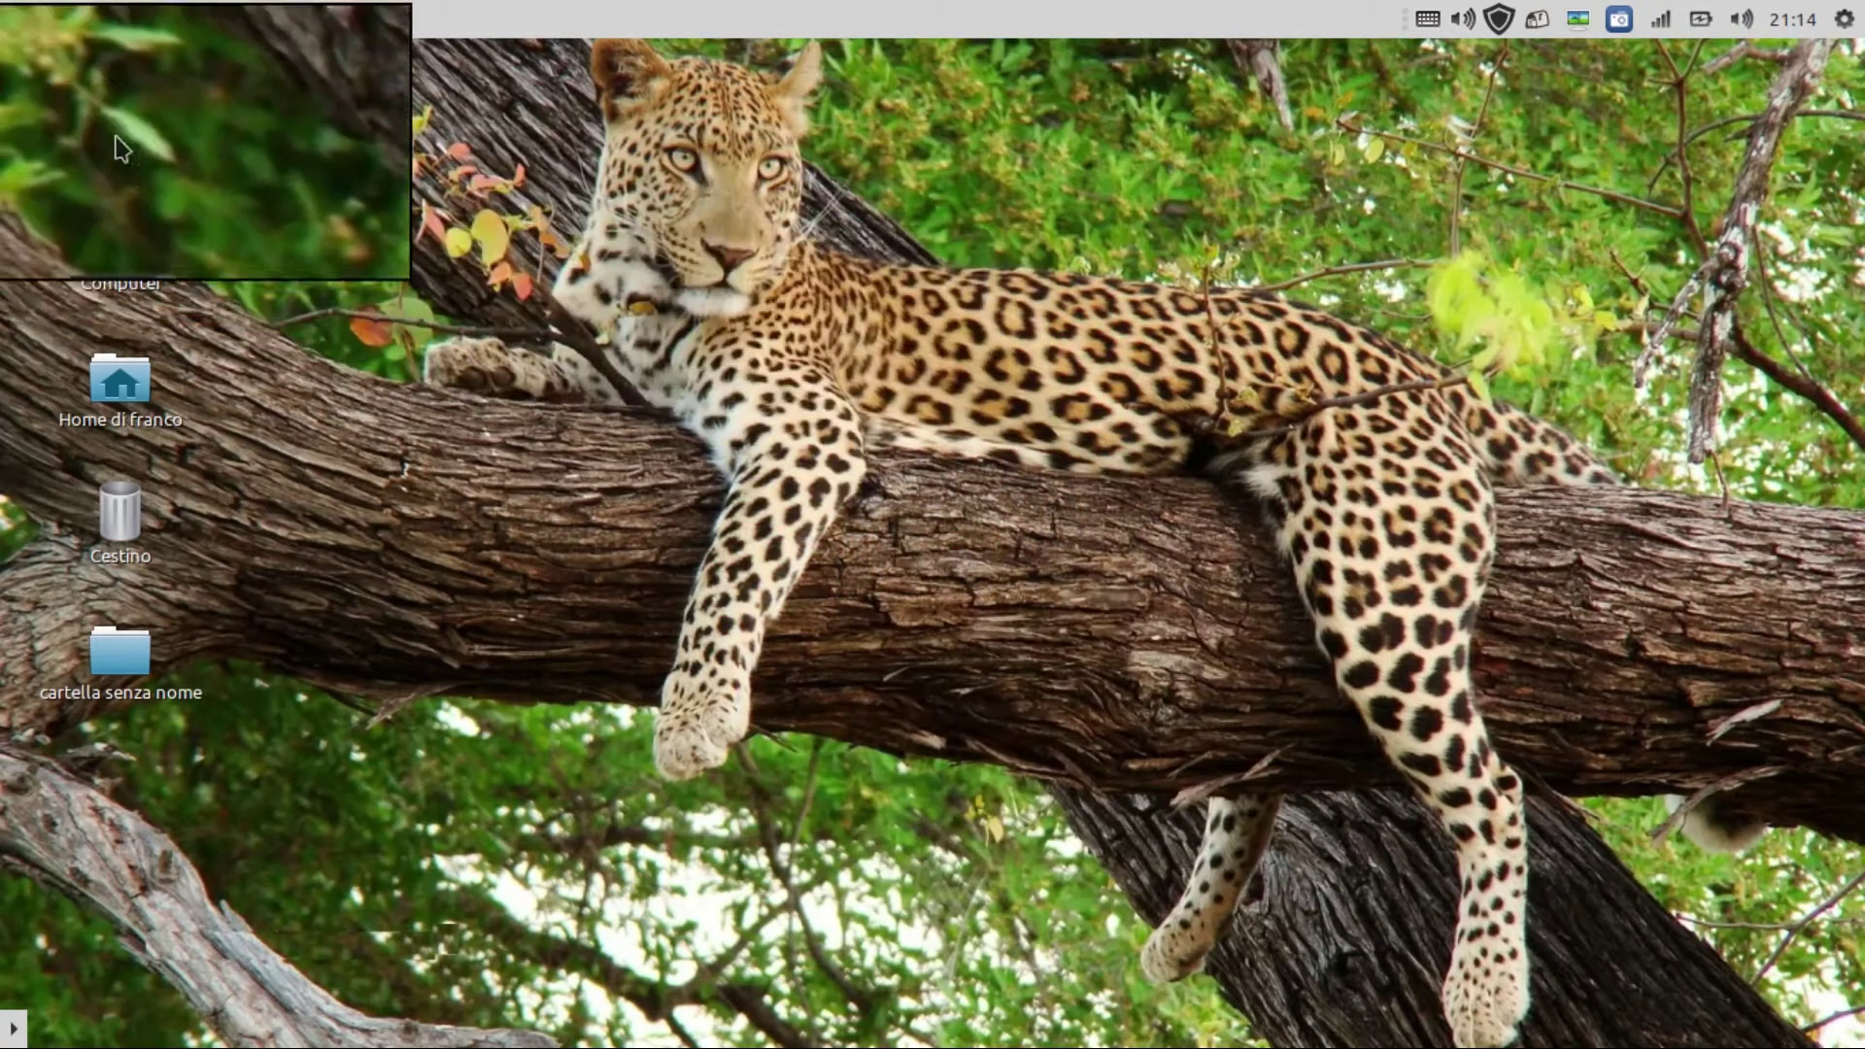
right_click(840, 16)
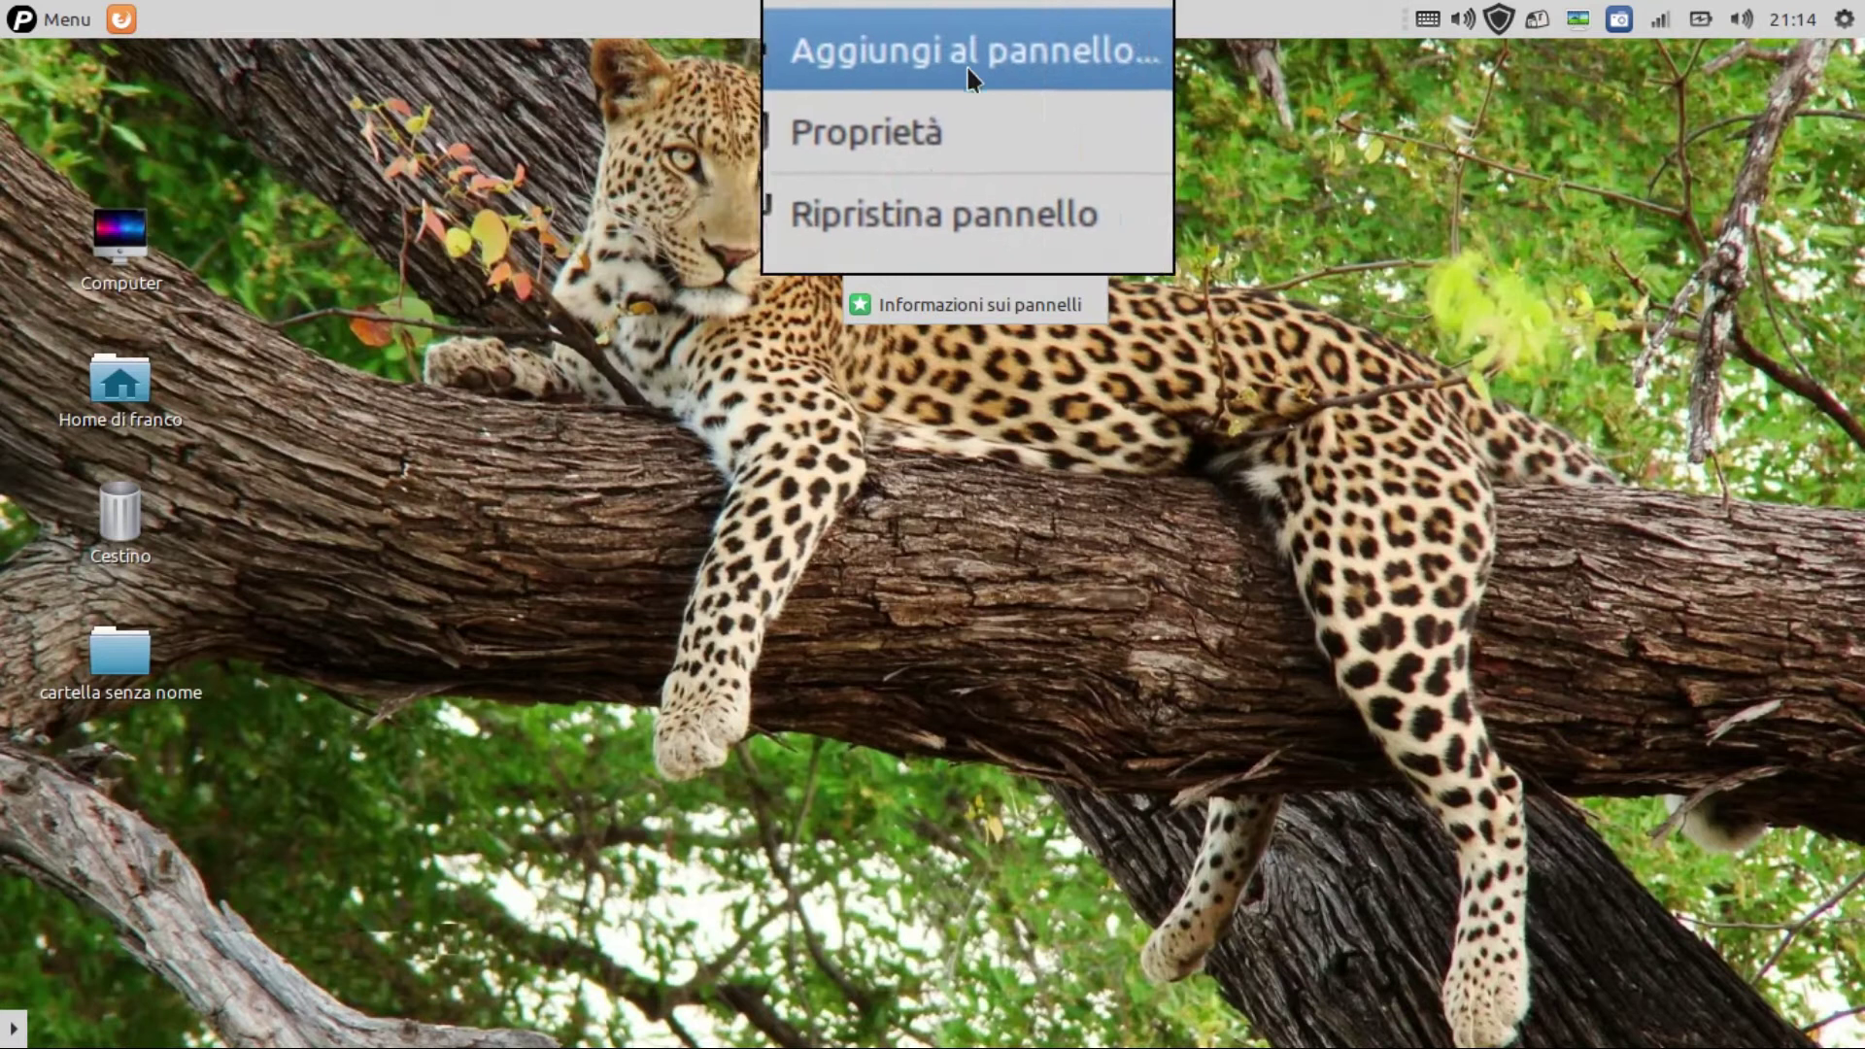
Add the Advanced MATE Menu applet to the top panel and open its menu to test it
left_click(968, 70)
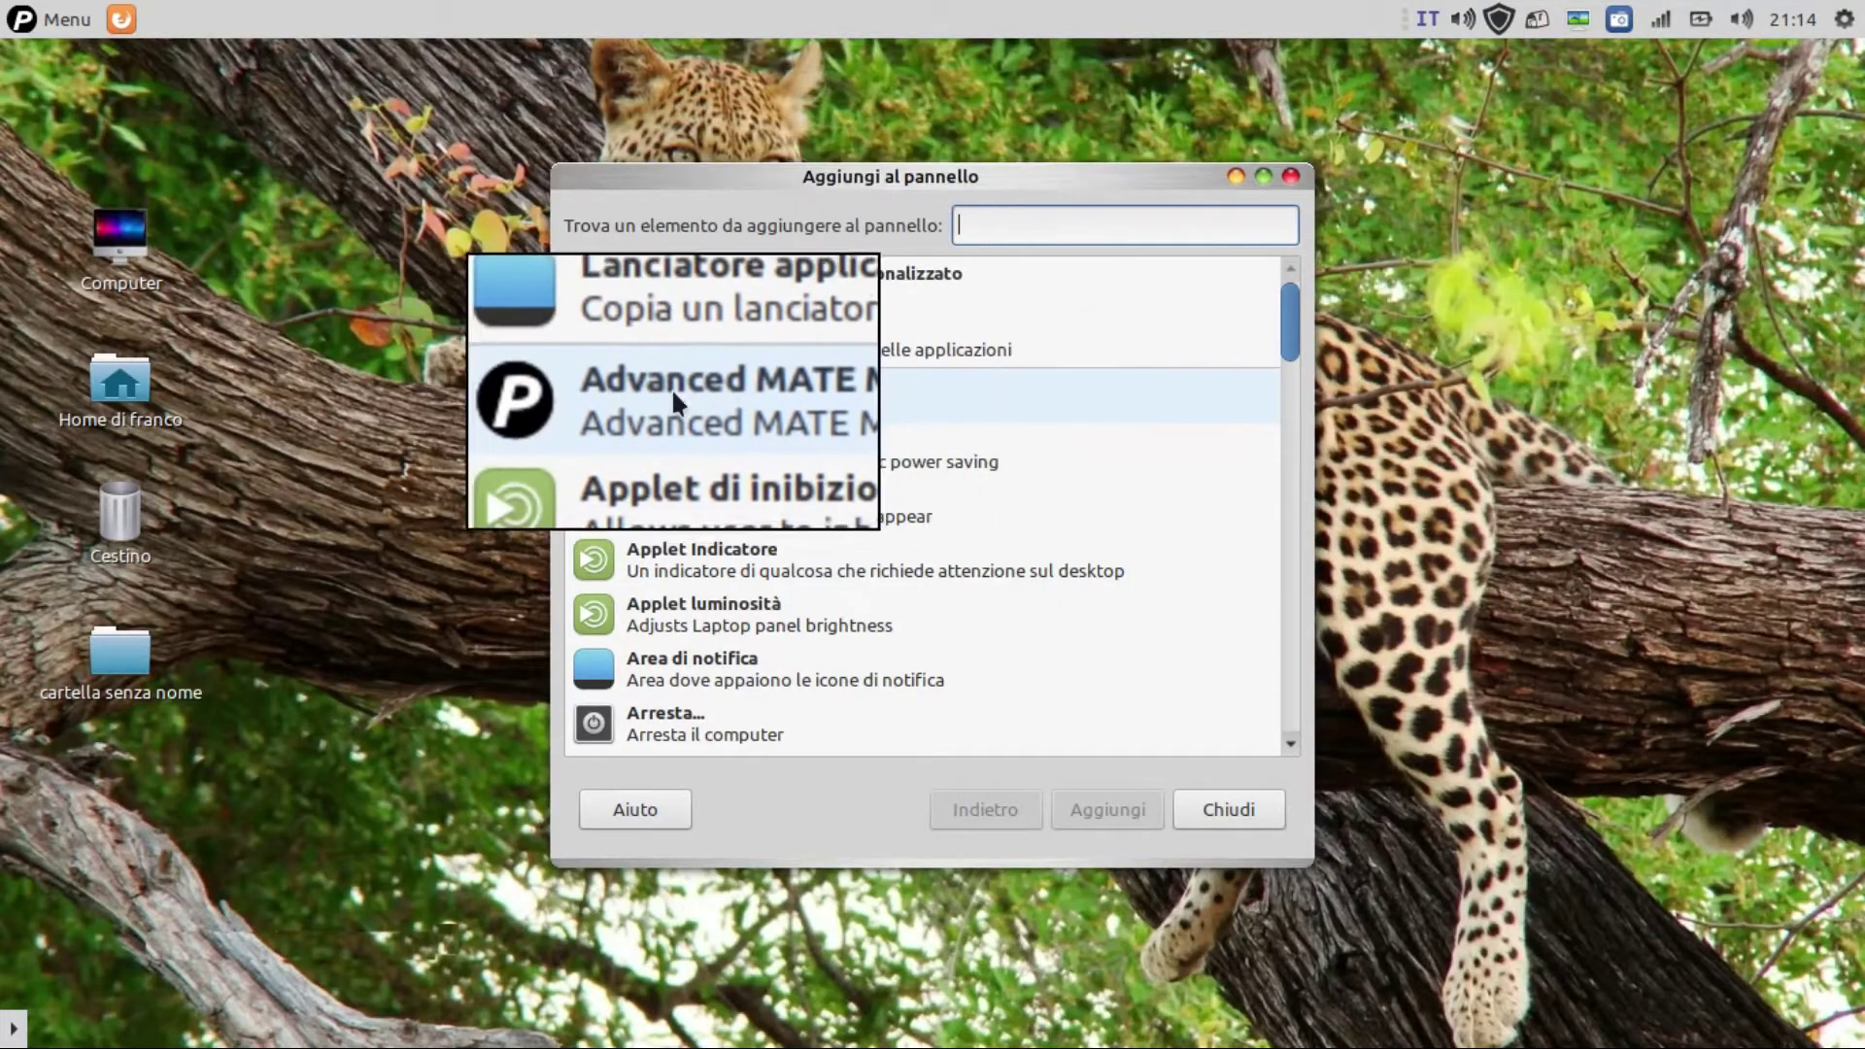
left_click(749, 391)
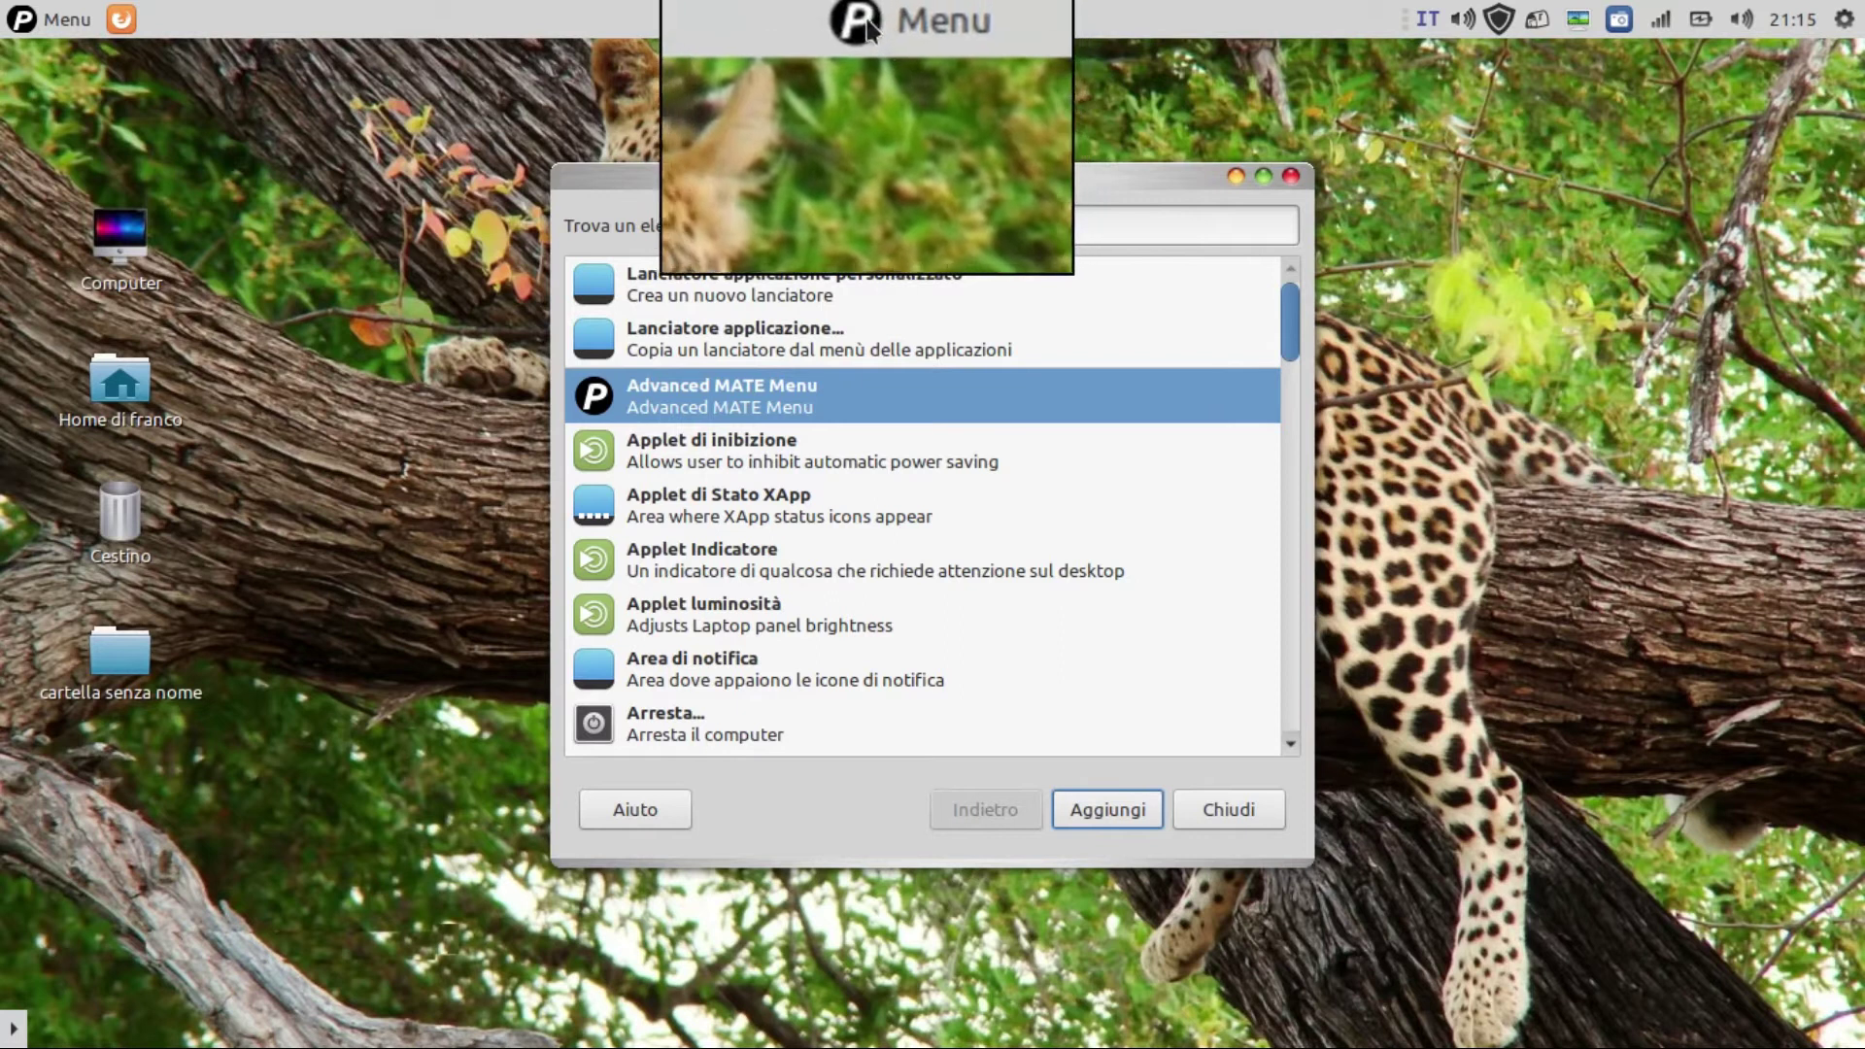
left_click(26, 21)
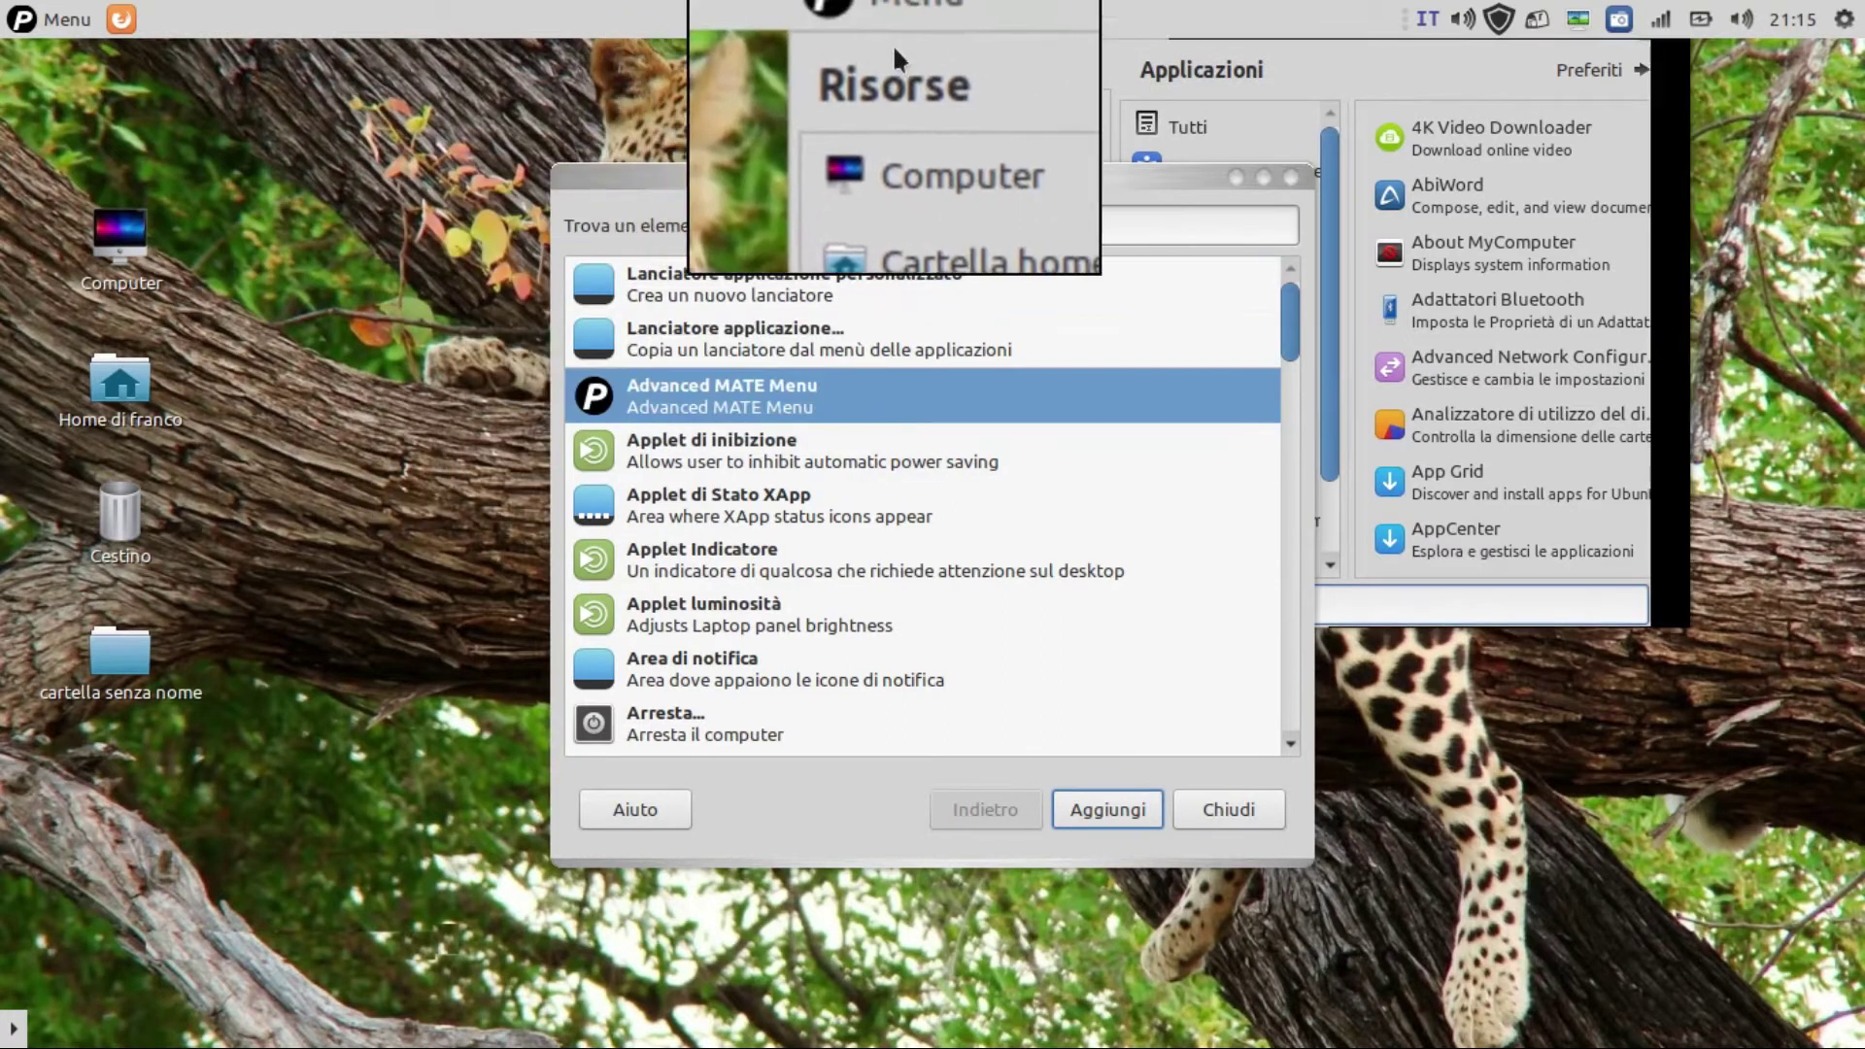
left_click(867, 25)
right_click(867, 25)
left_click(867, 26)
left_click(868, 25)
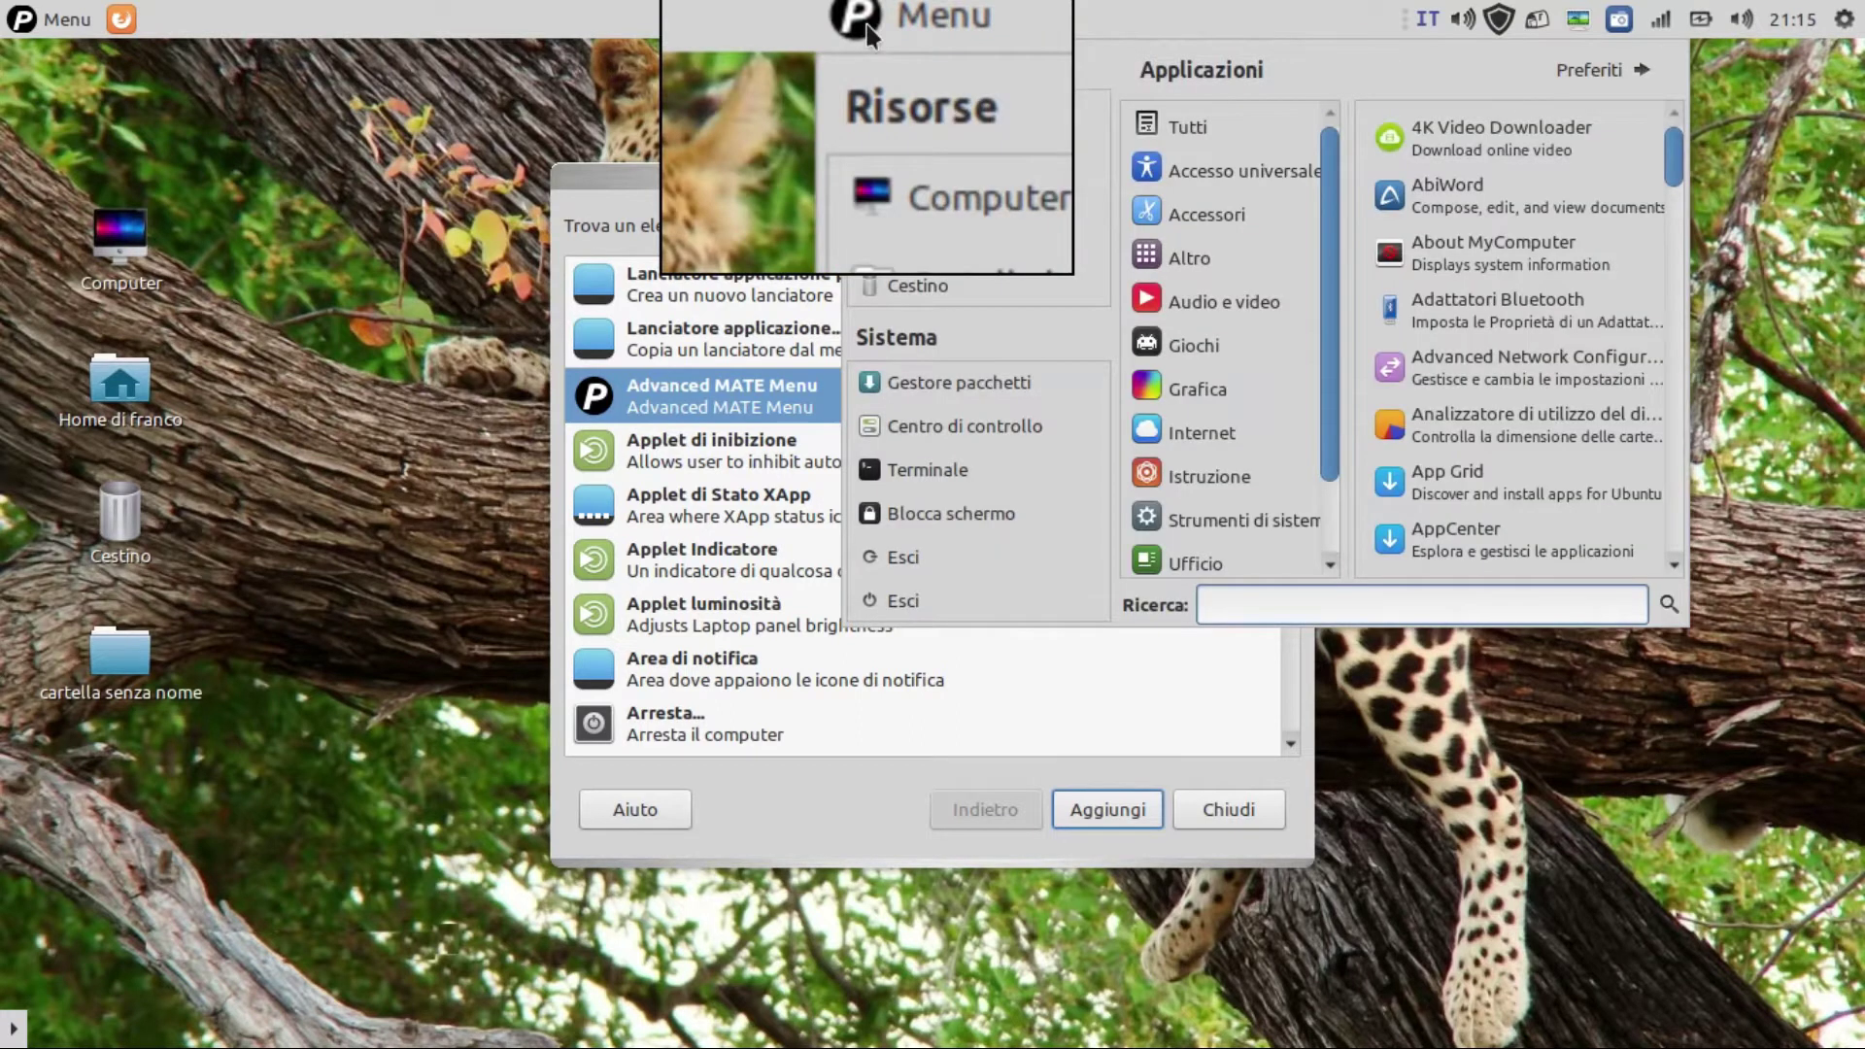
left_click(868, 25)
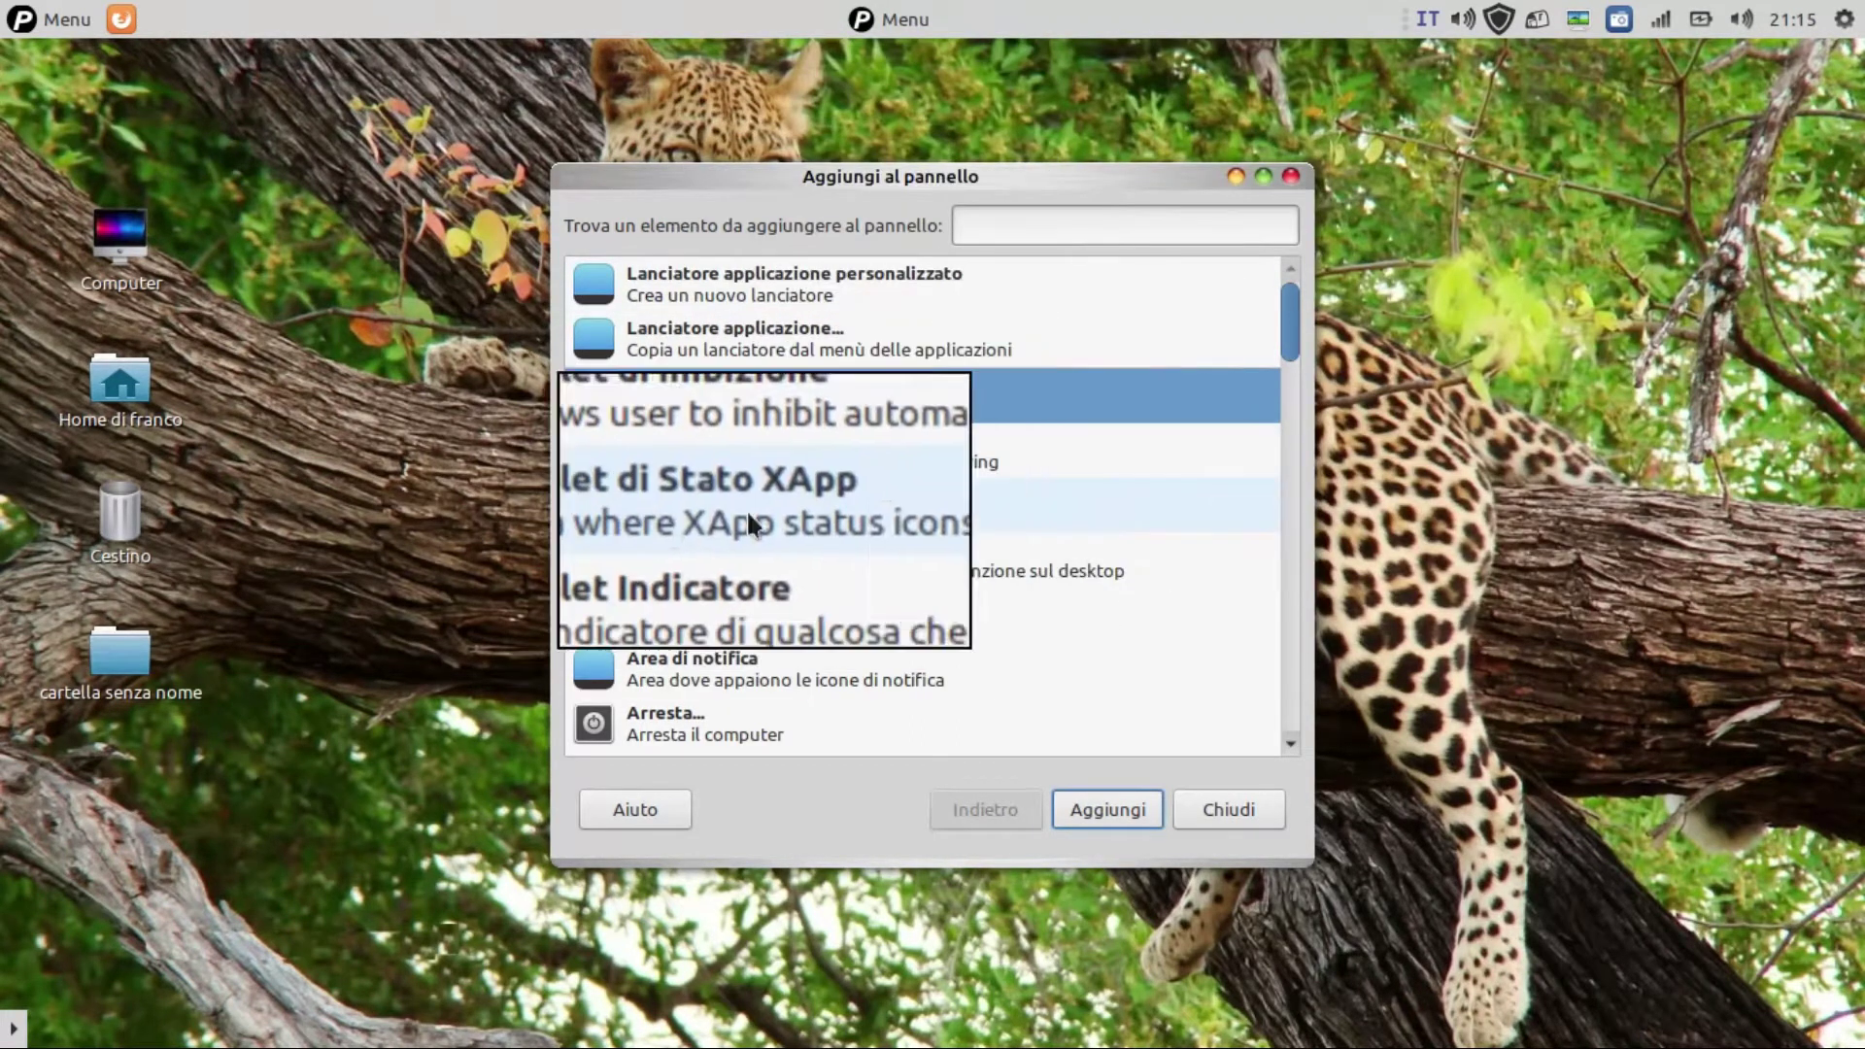
Find Menu classico in the Aggiungi al pannello list and add it to the top panel
scroll(746, 509, "down", 5)
scroll(733, 549, "down", 8)
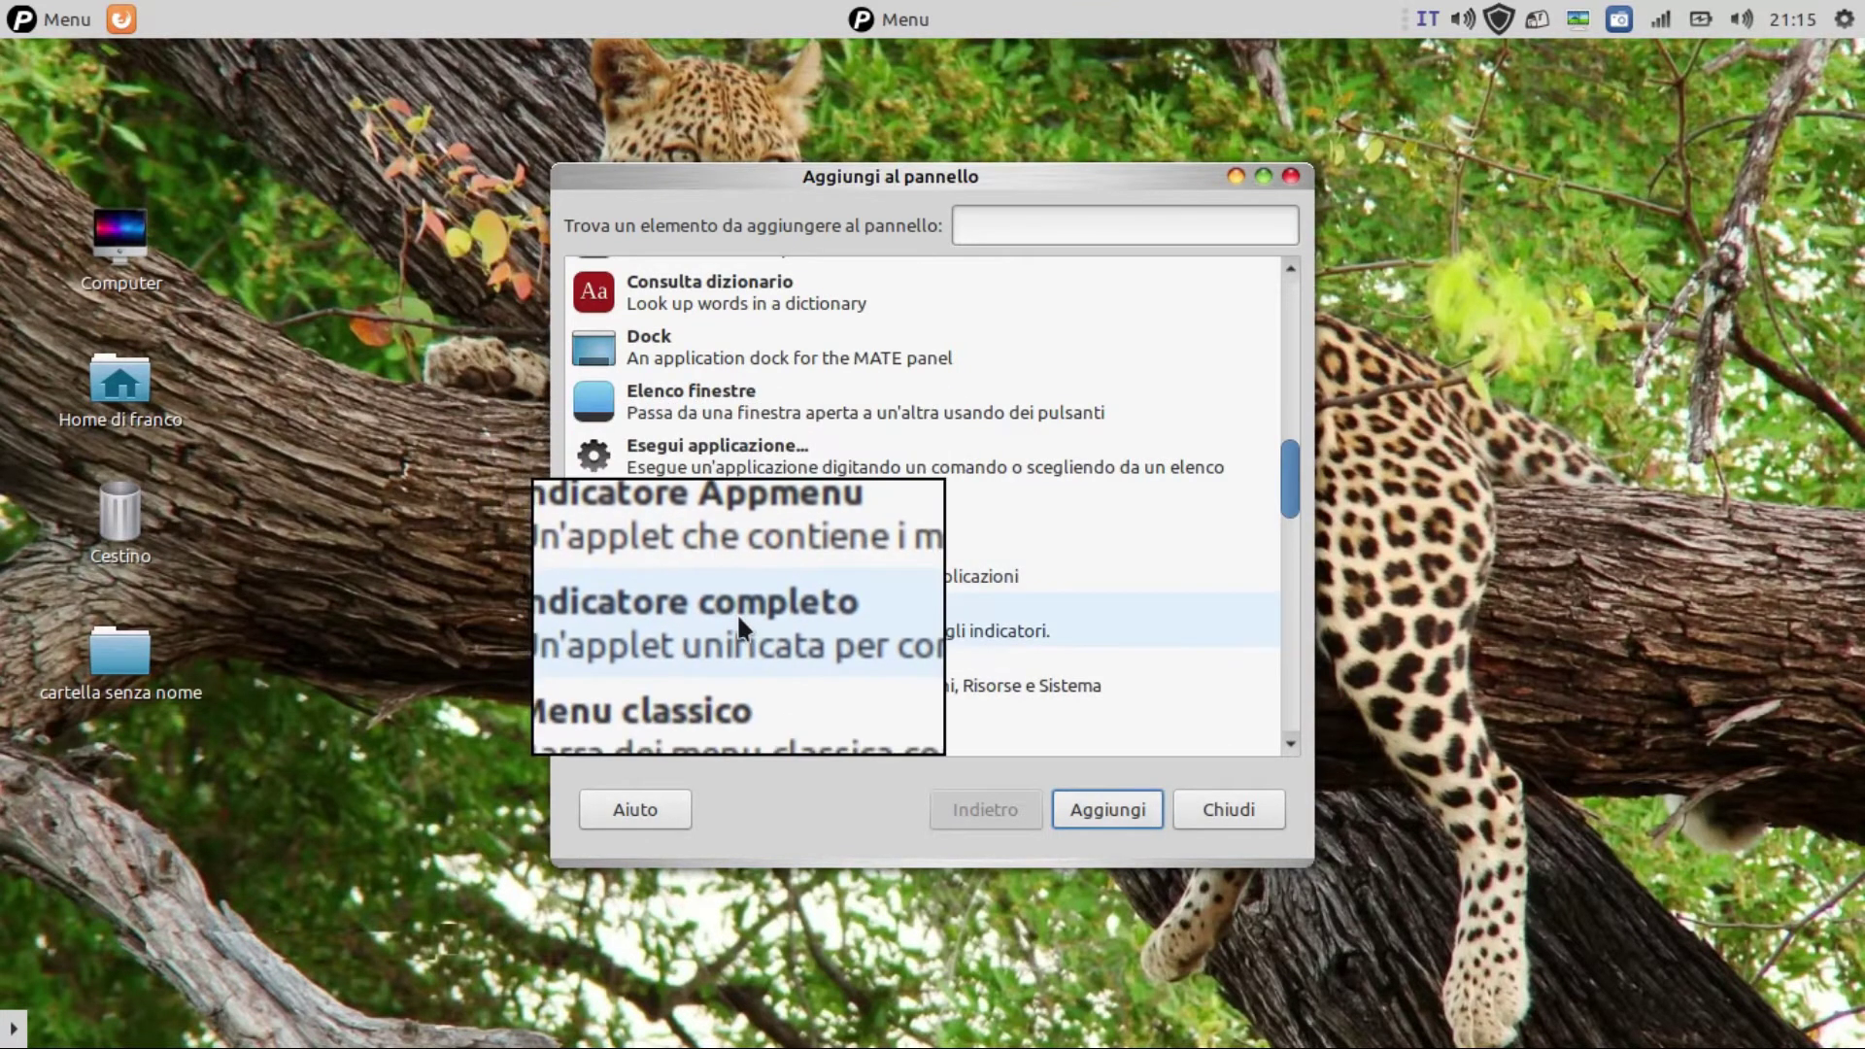
scroll(737, 611, "down", 3)
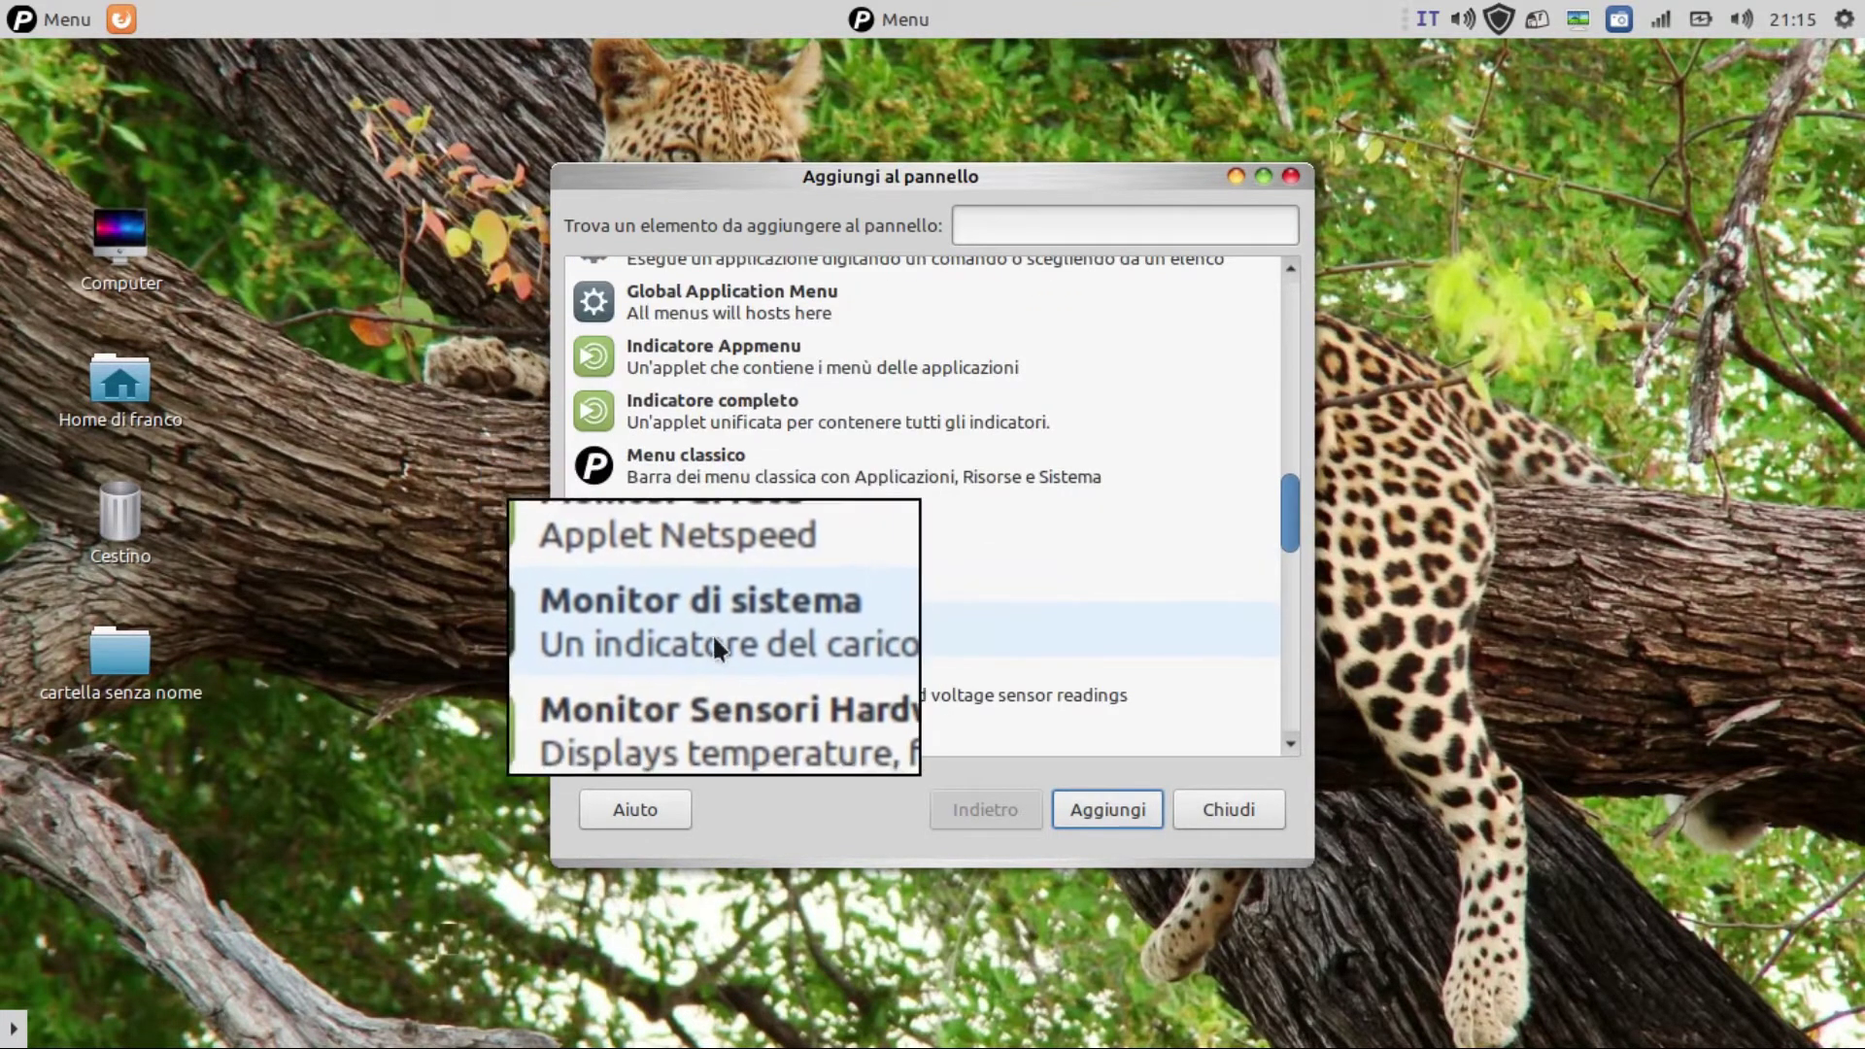
scroll(719, 641, "down", 2)
scroll(723, 651, "down", 15)
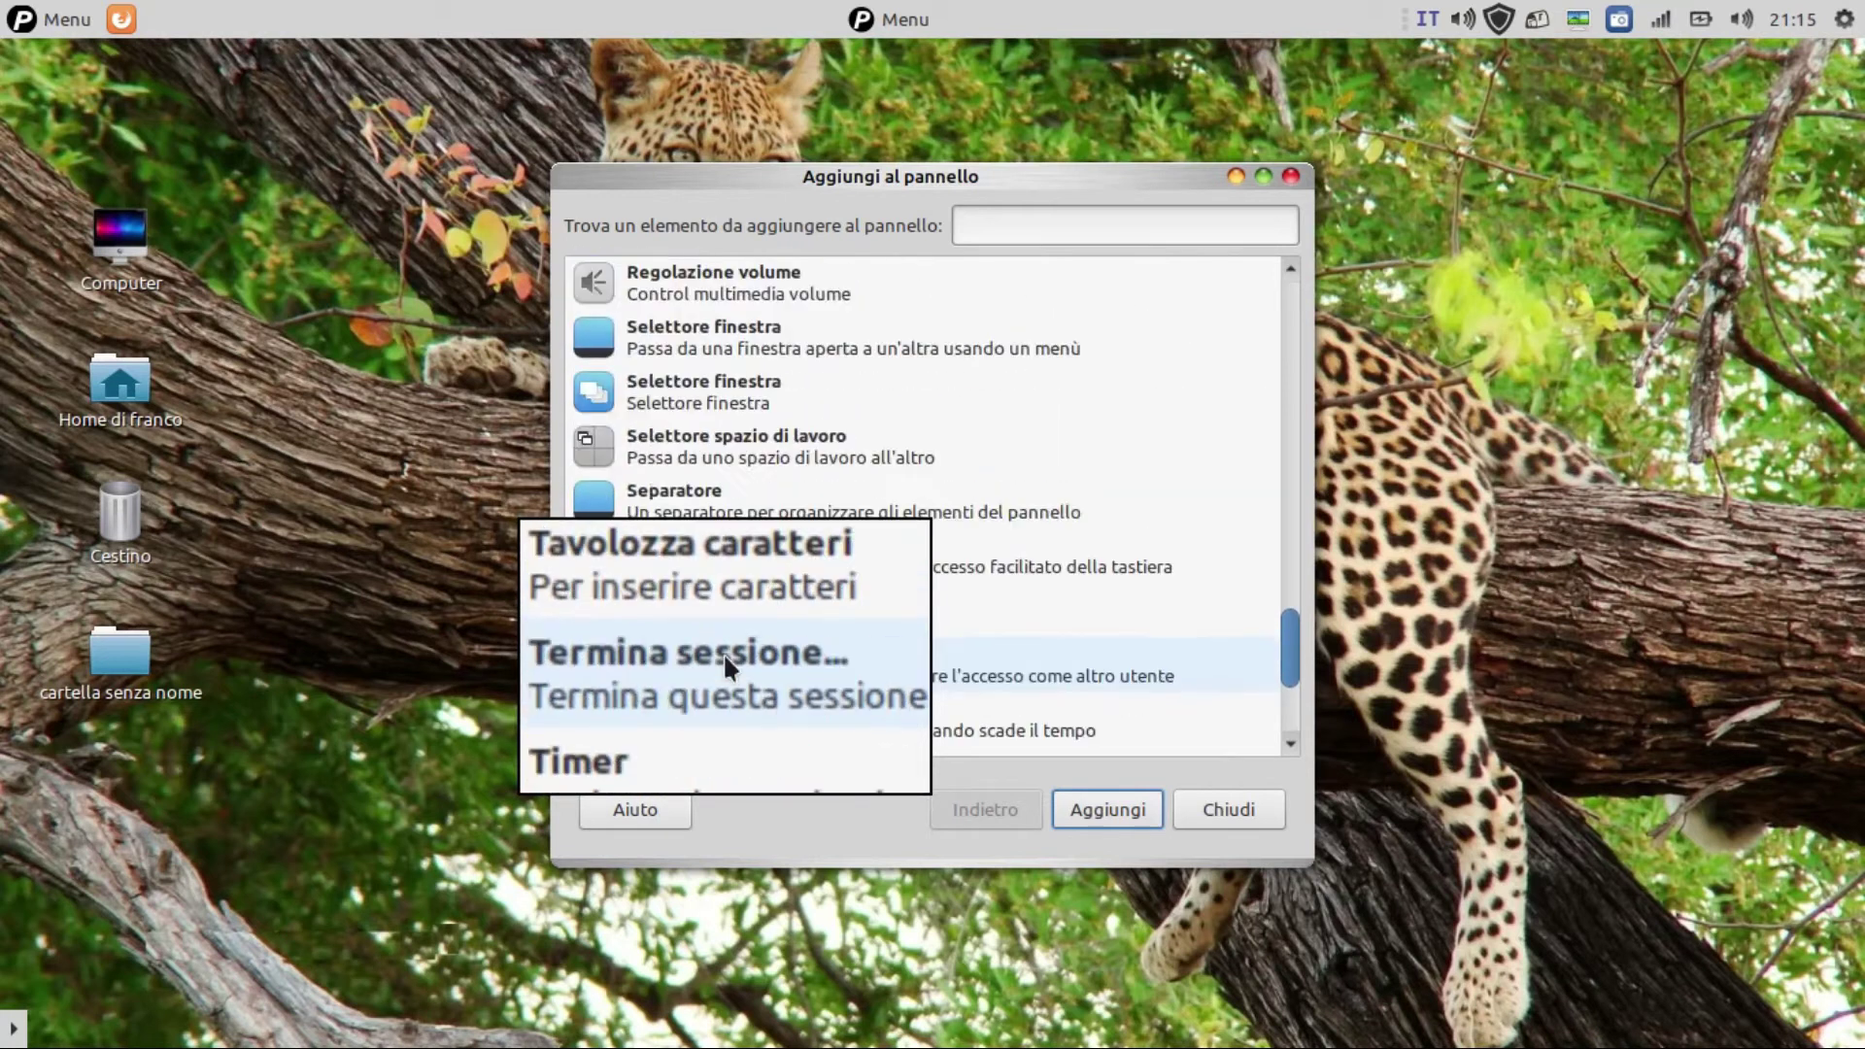
scroll(725, 646, "up", 10)
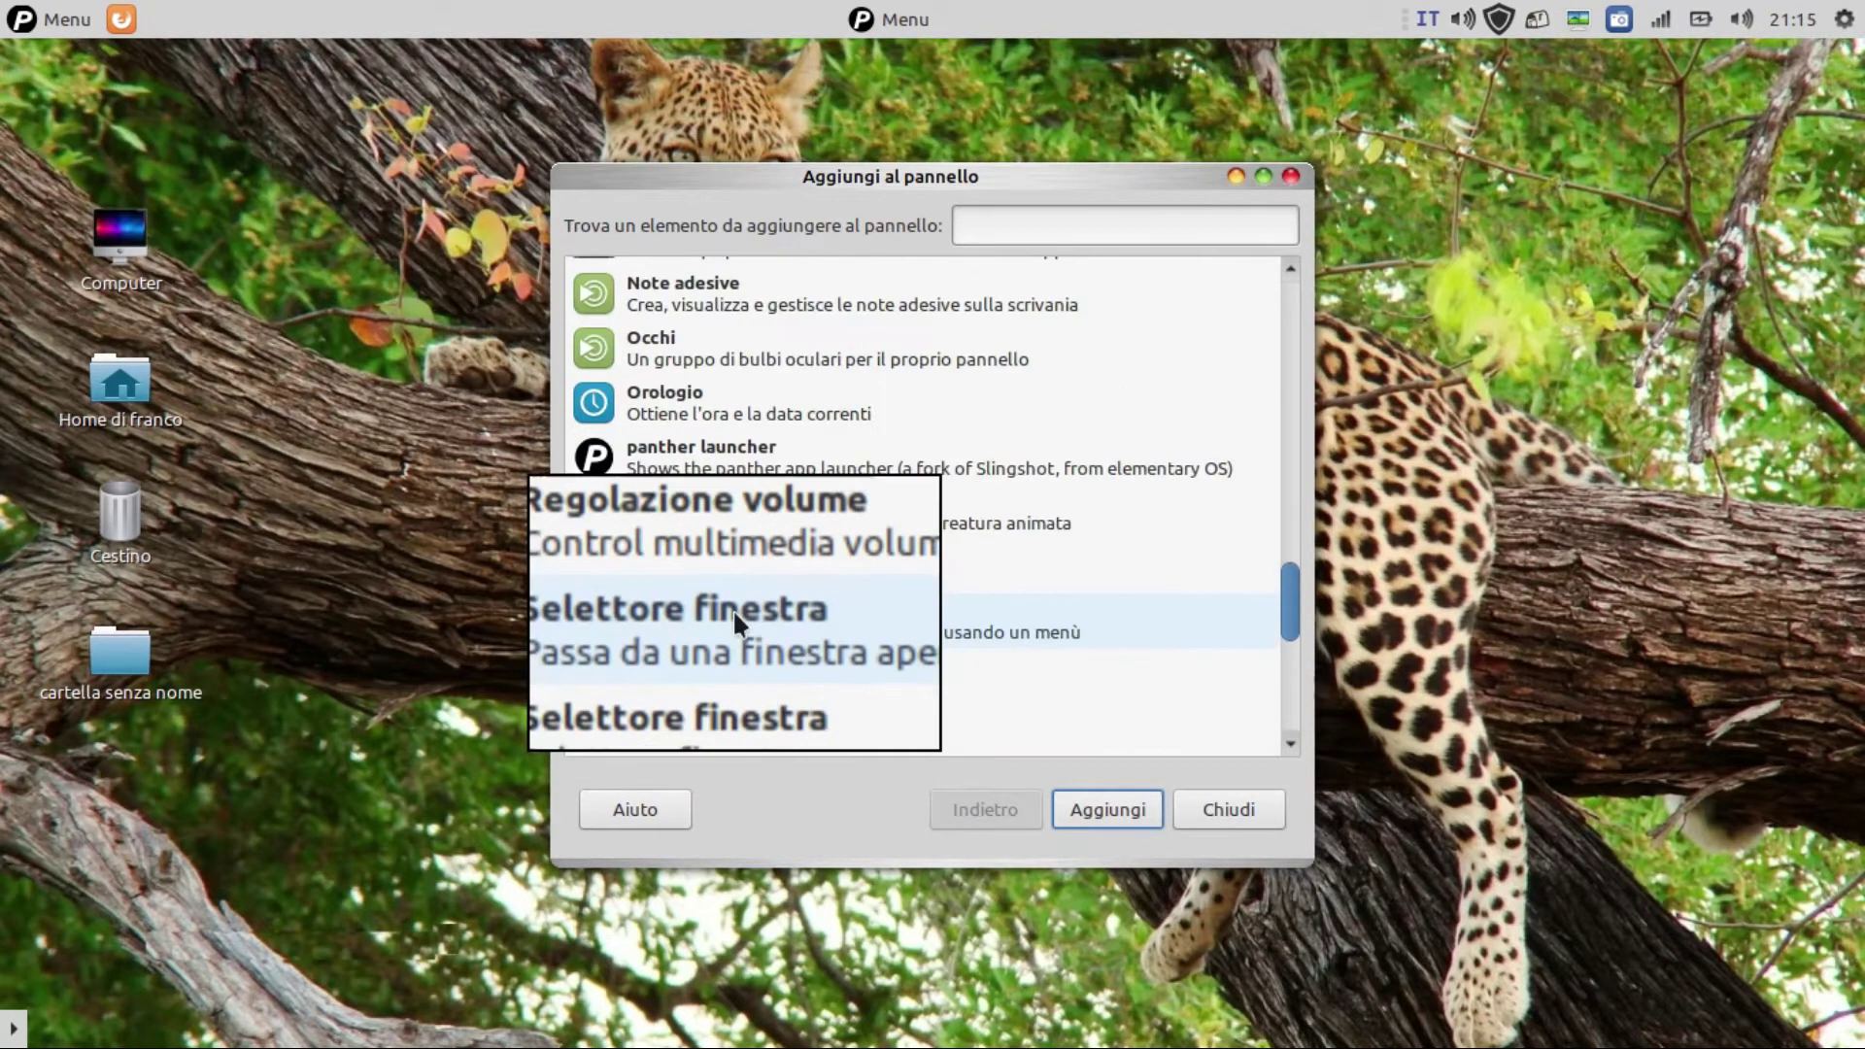
scroll(733, 608, "up", 6)
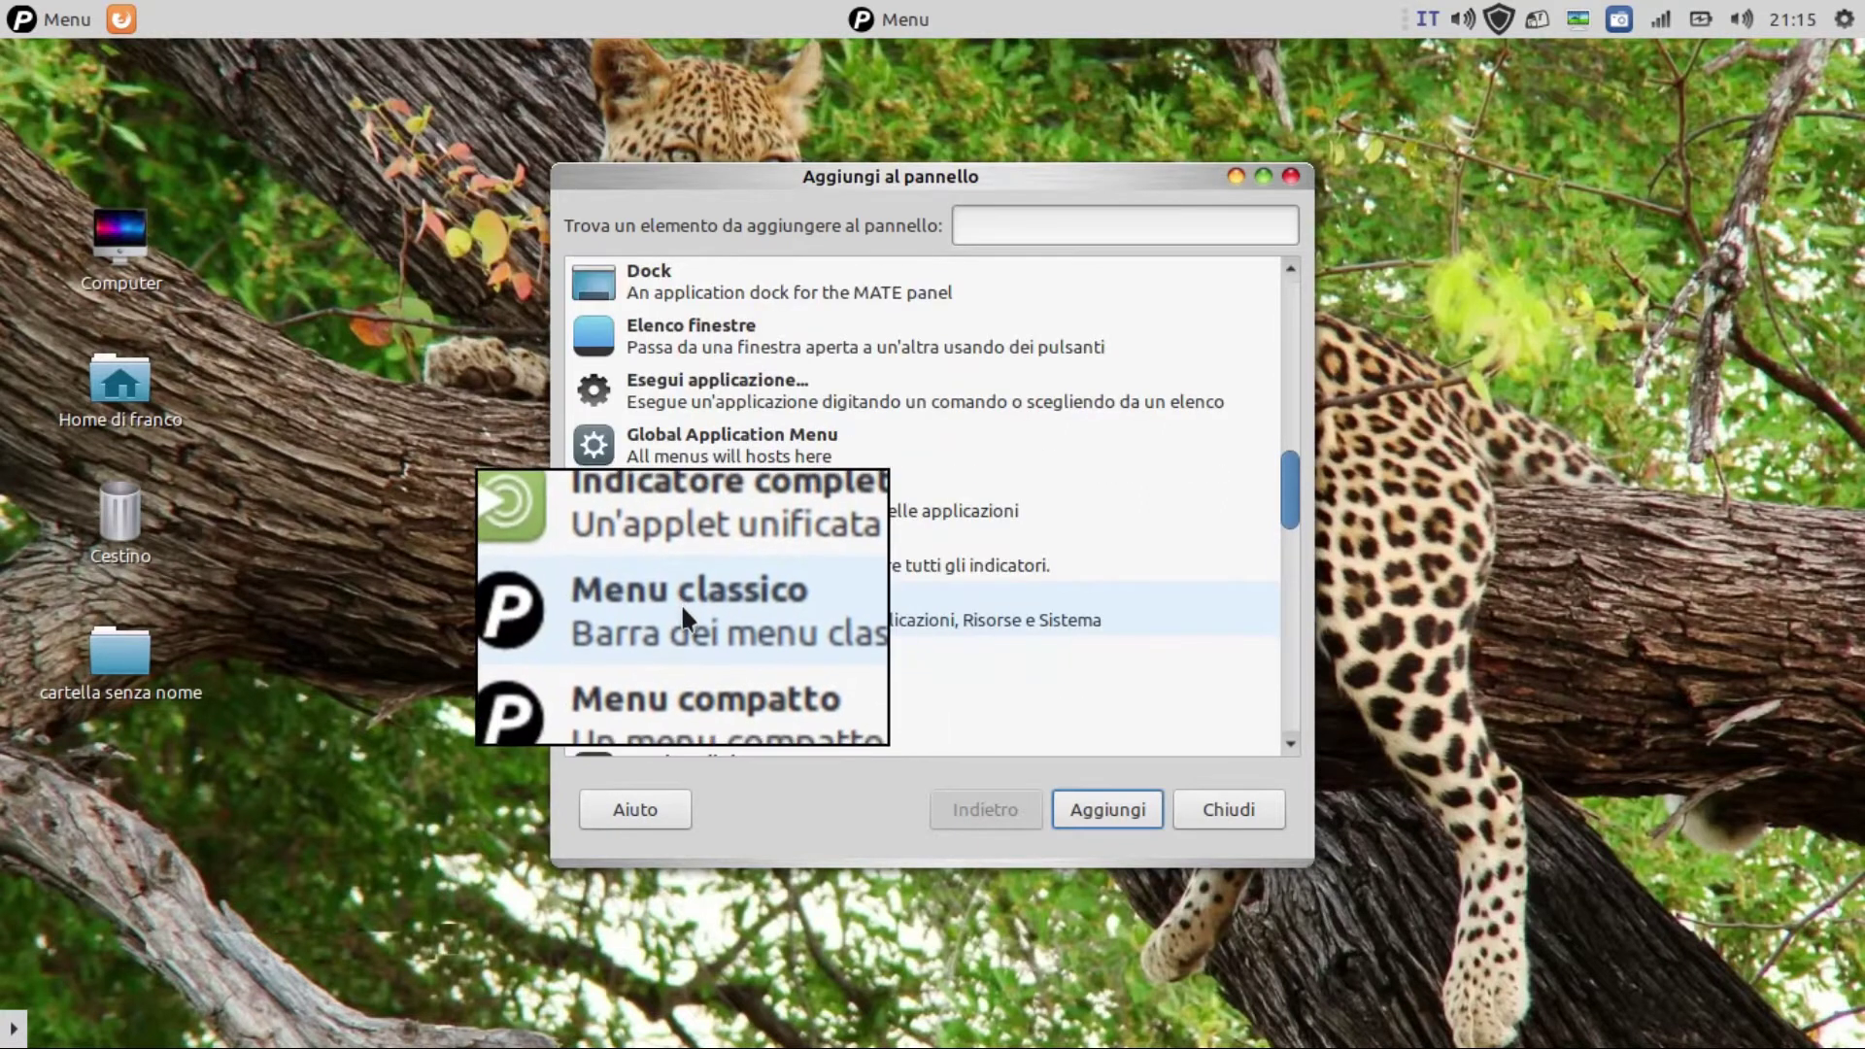
left_click(734, 612)
left_click(1108, 809)
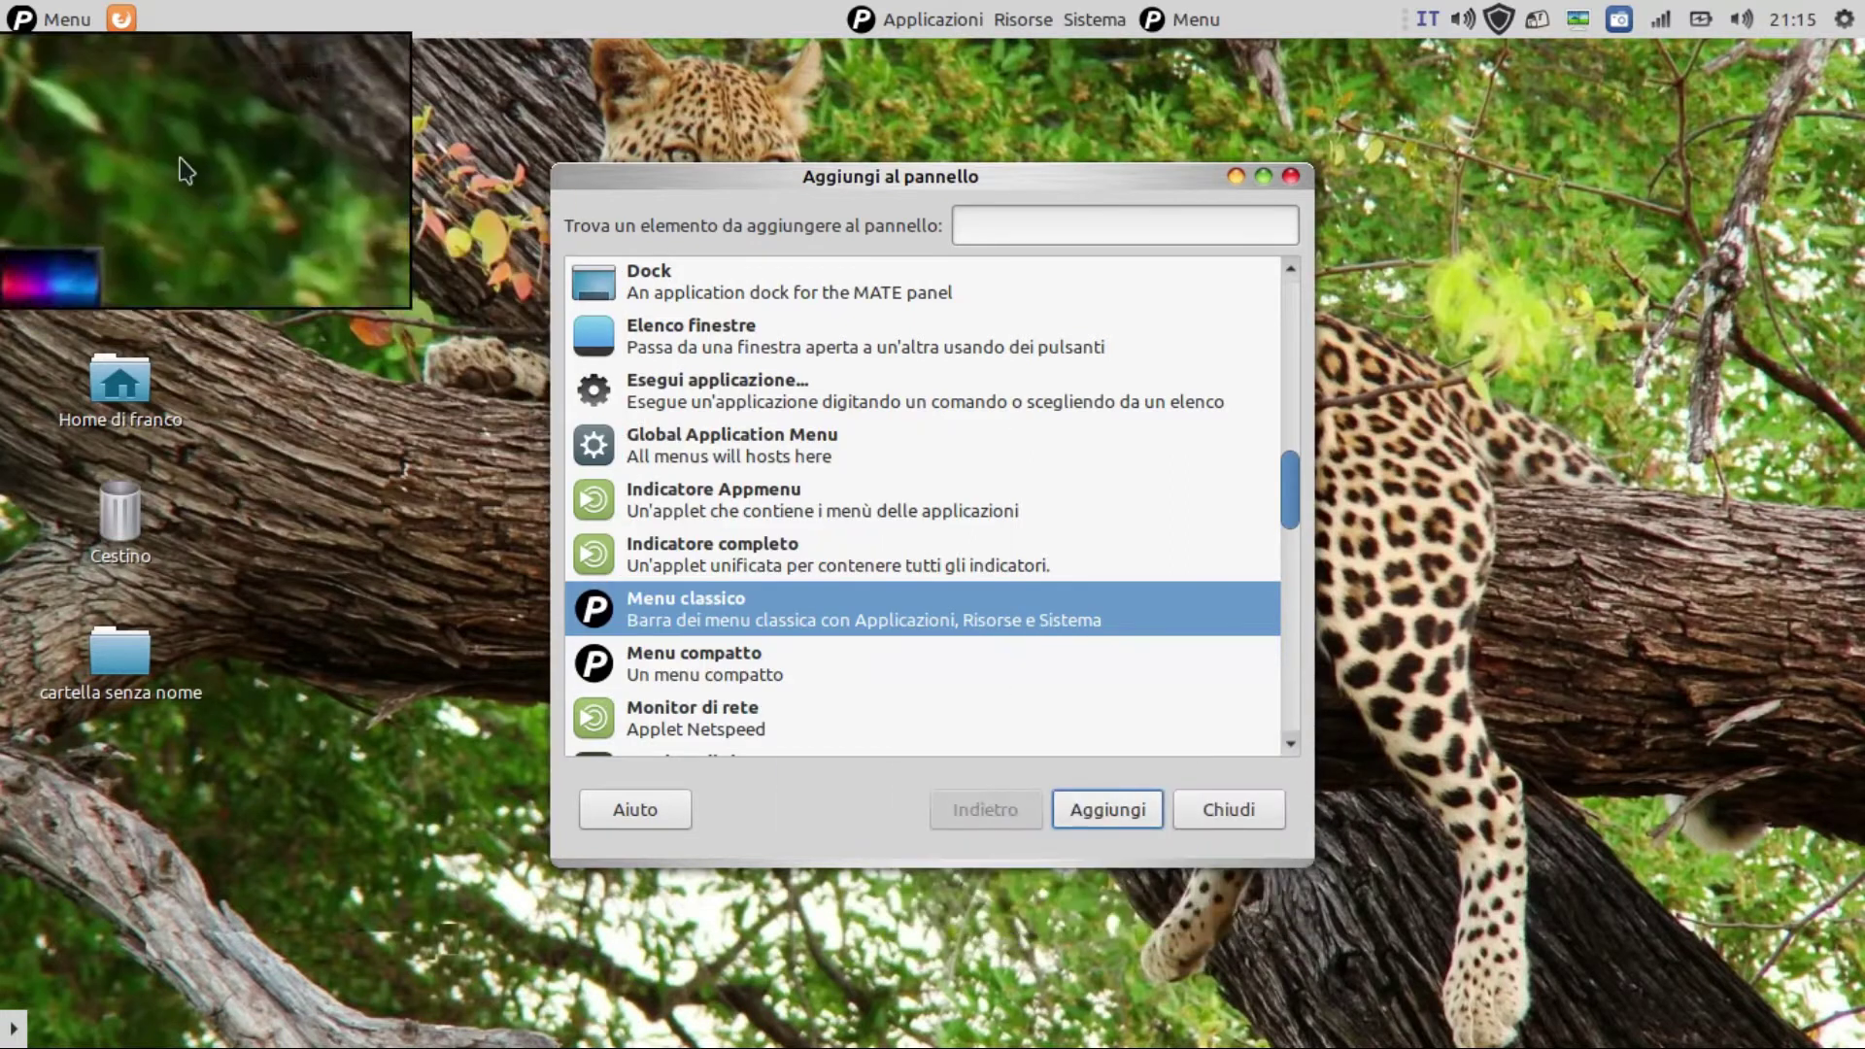
right_click(22, 20)
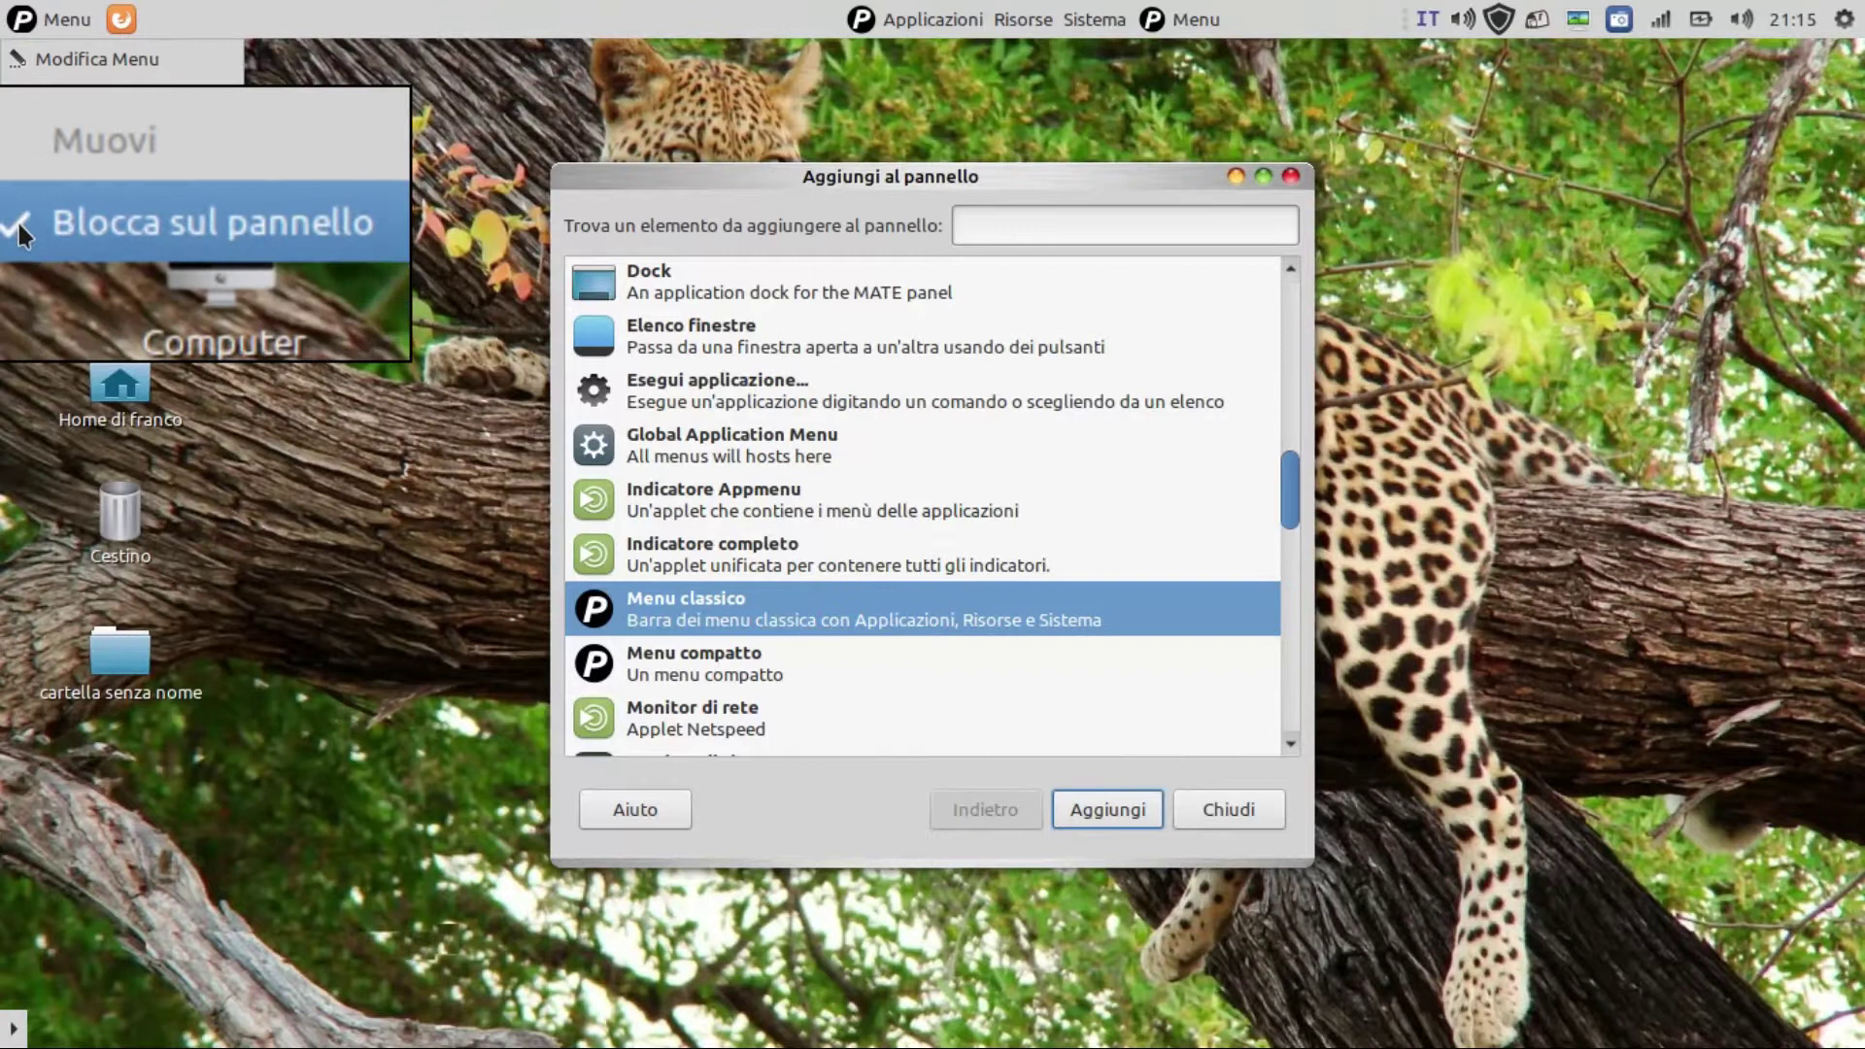
Unlock and remove the old left Menu applet, and unlock the Firefox launcher
left_click(18, 220)
right_click(30, 20)
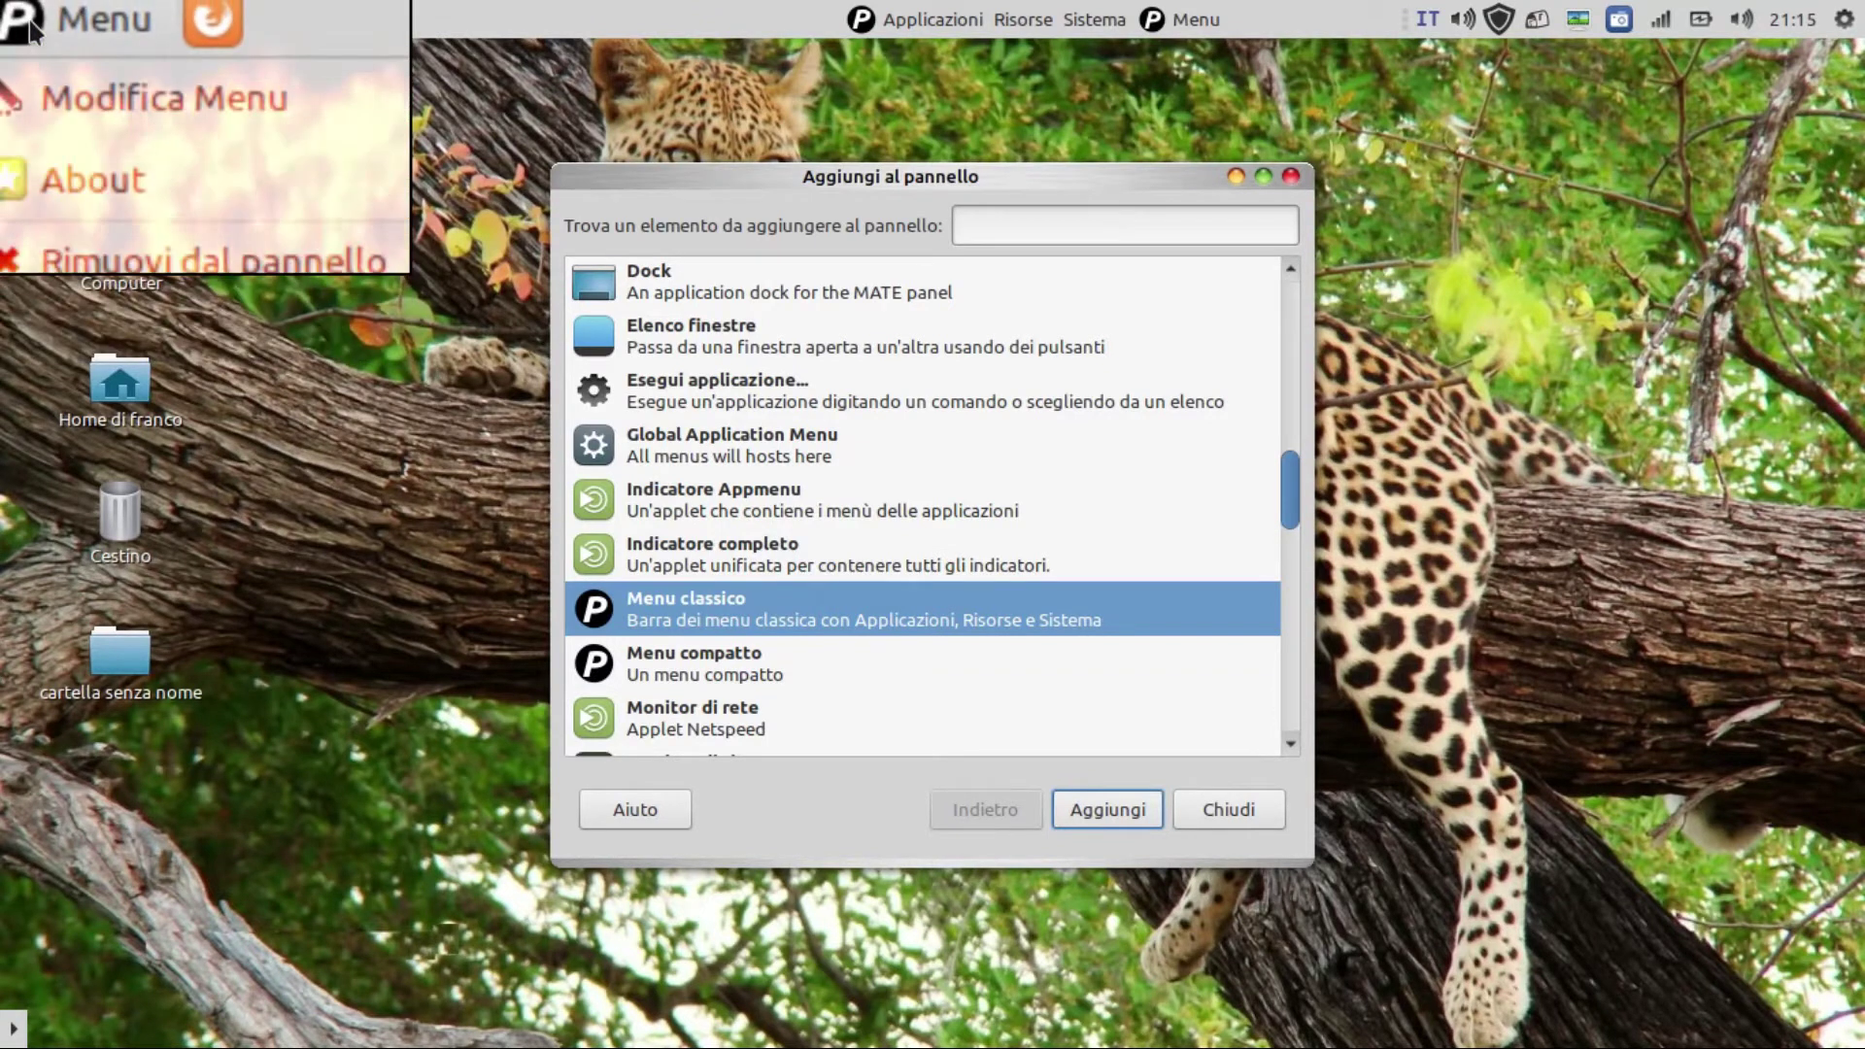
left_click(82, 140)
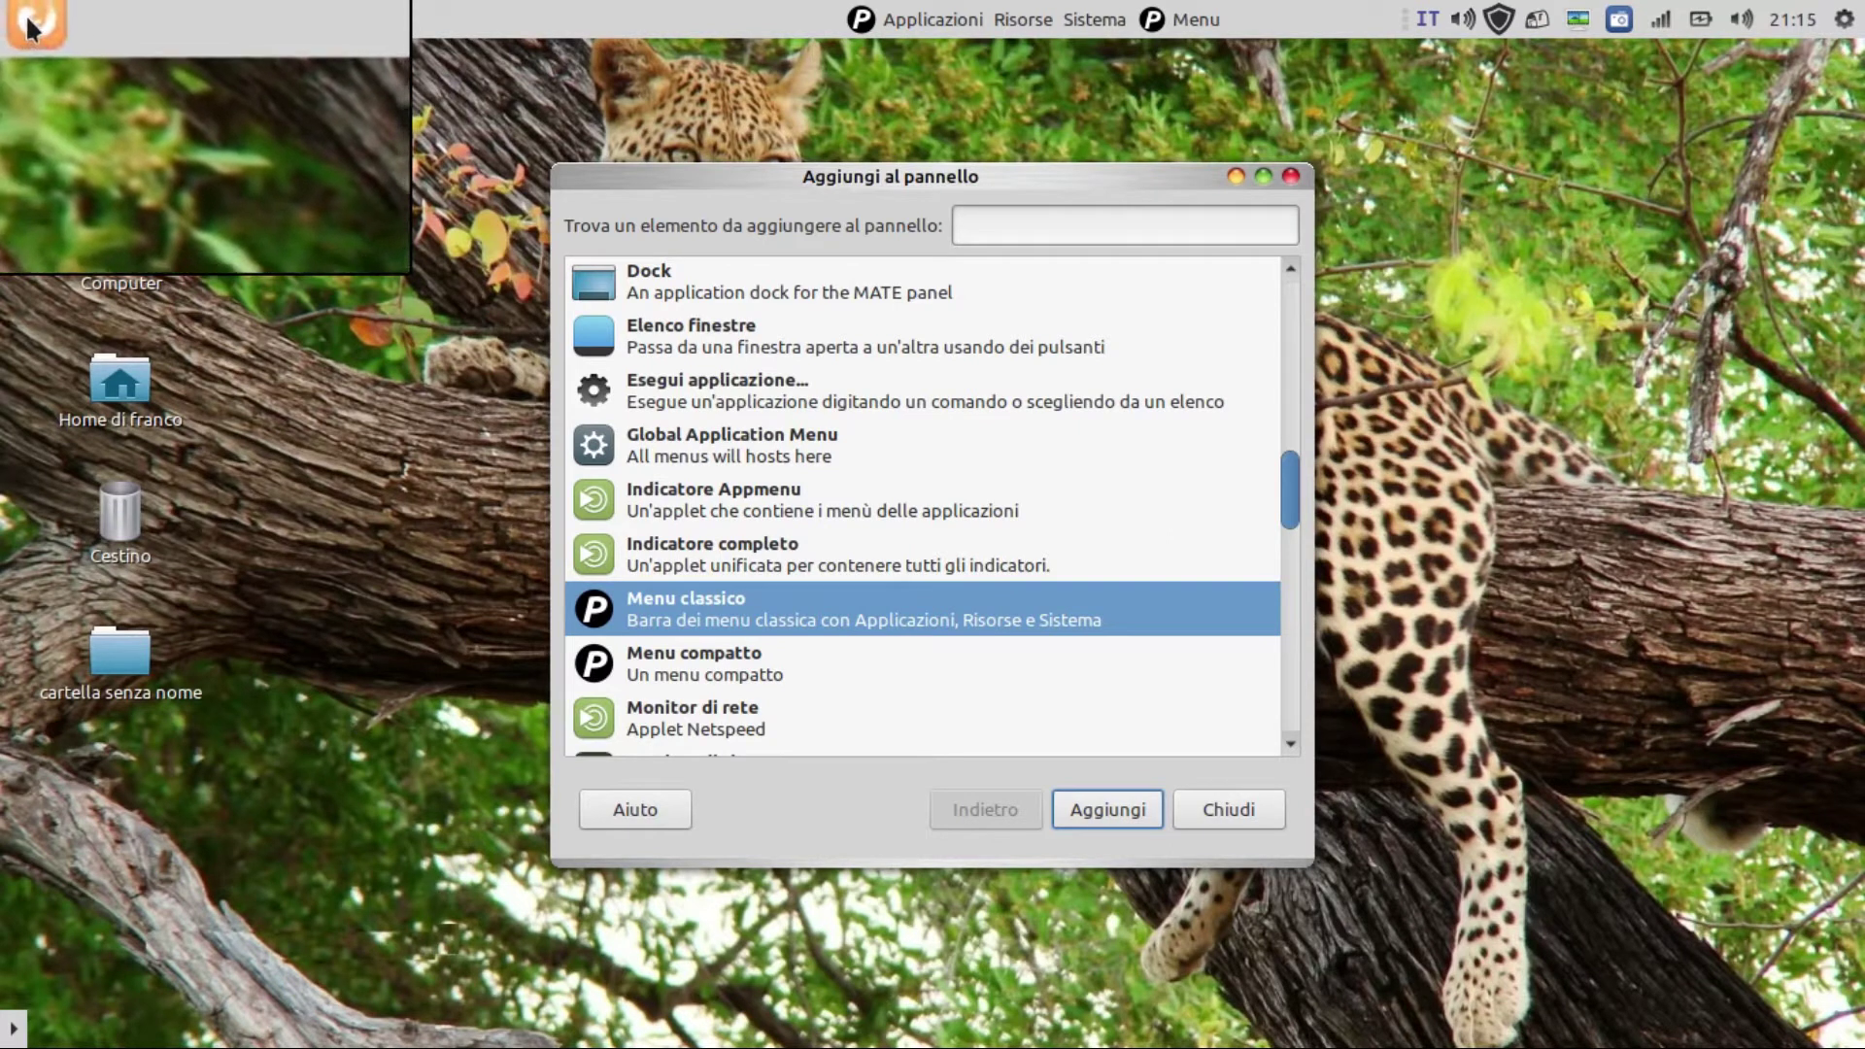
right_click(25, 14)
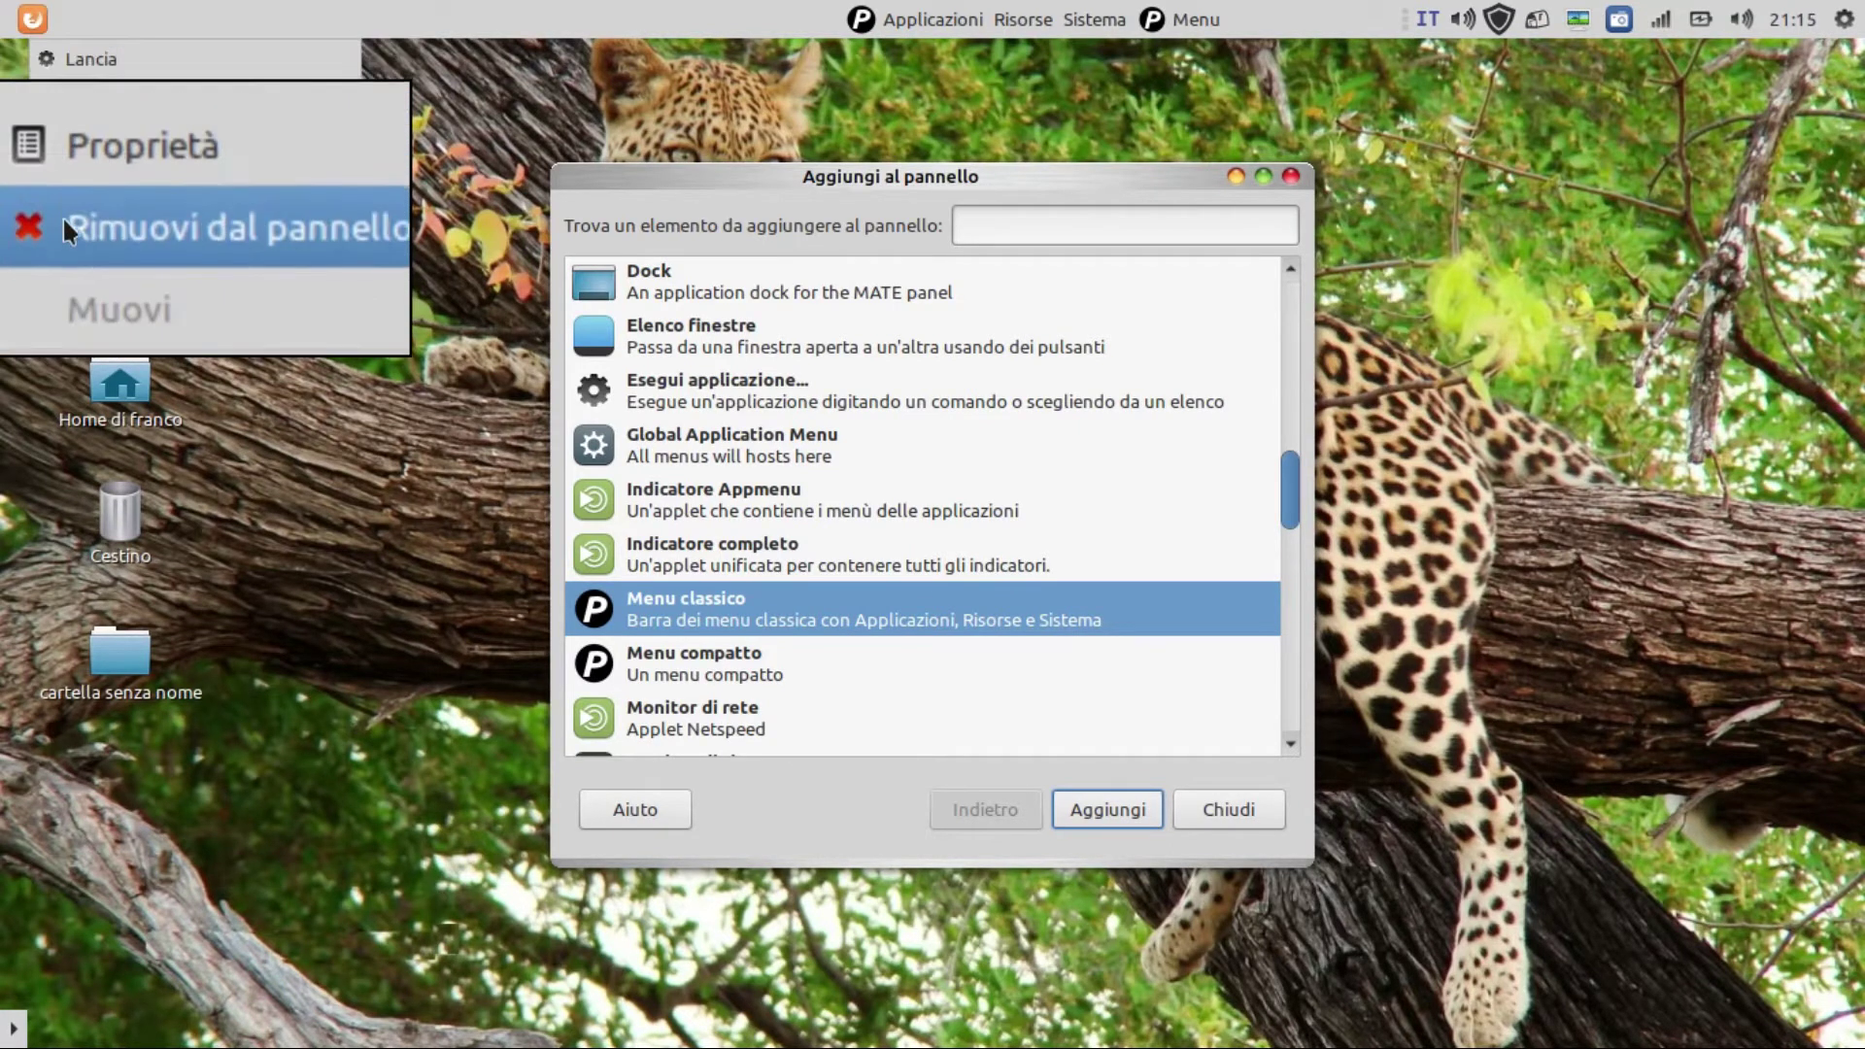
left_click(58, 299)
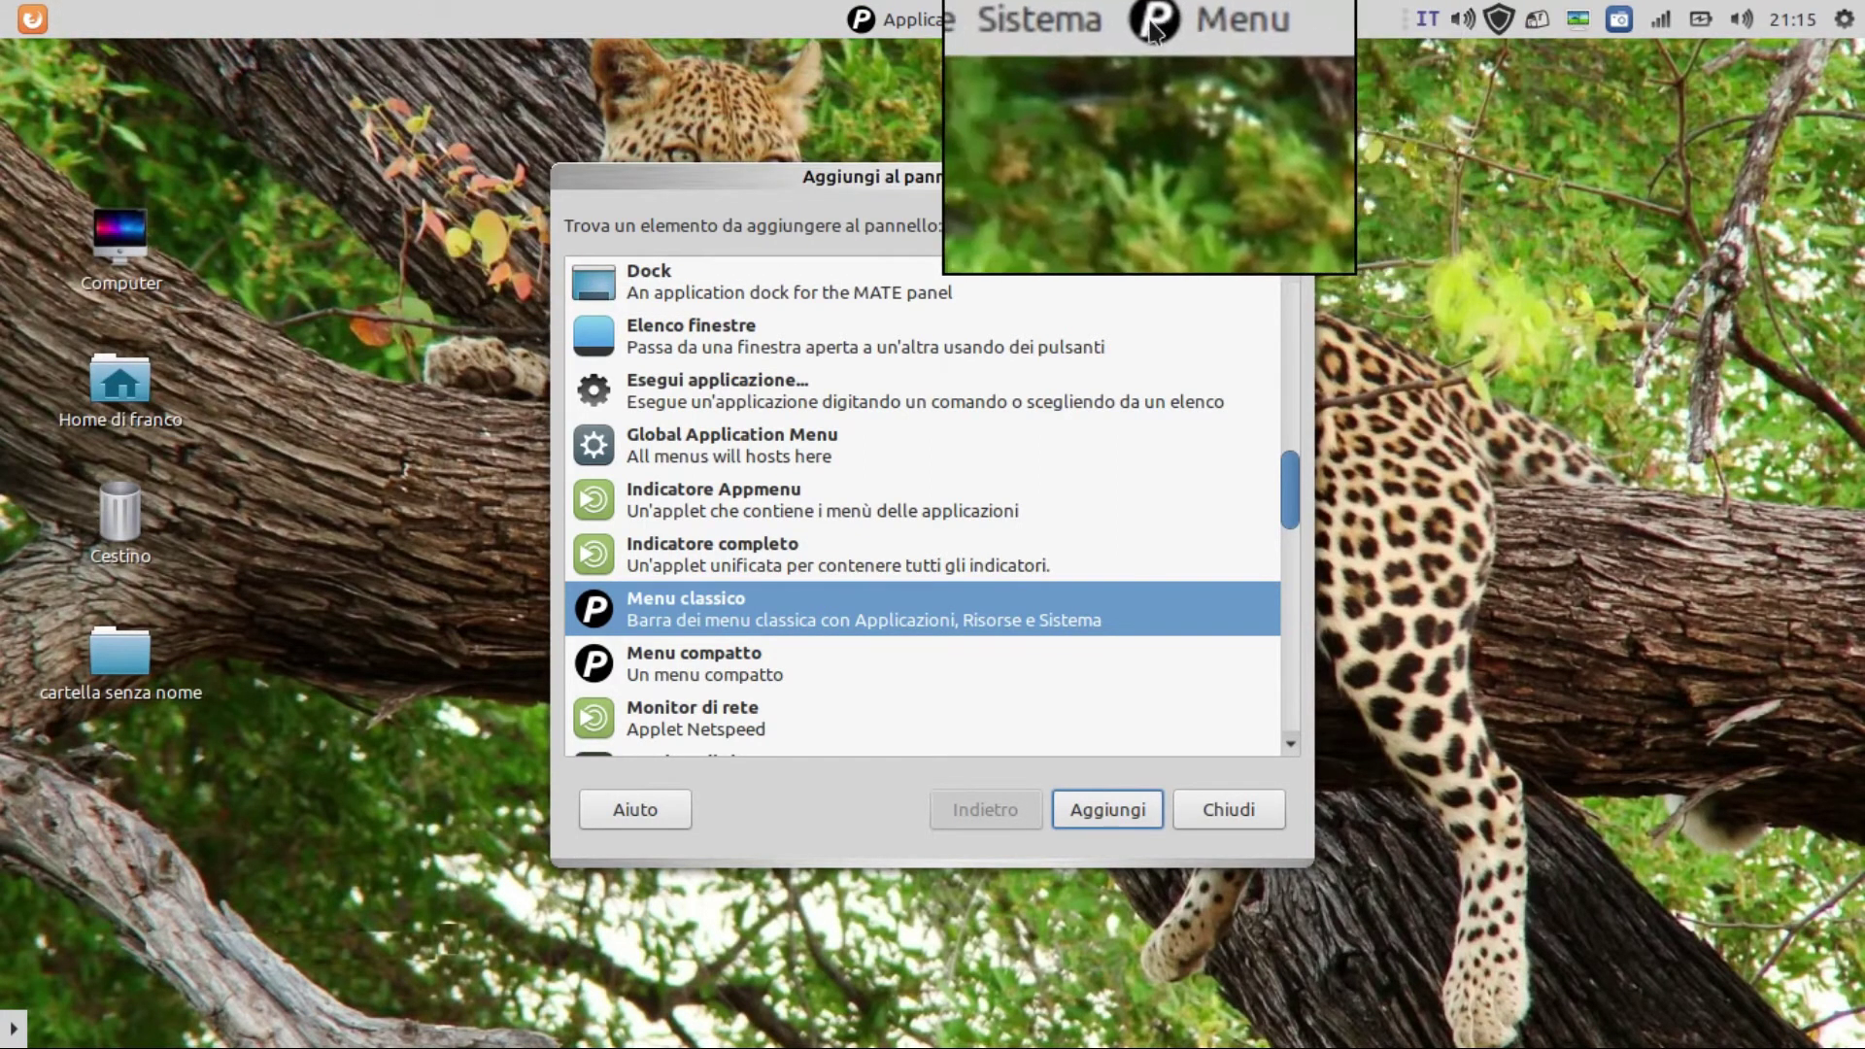
Move the centre Menu applet and the Applicazioni Risorse Sistema bar to the panel's left end
right_click(1151, 20)
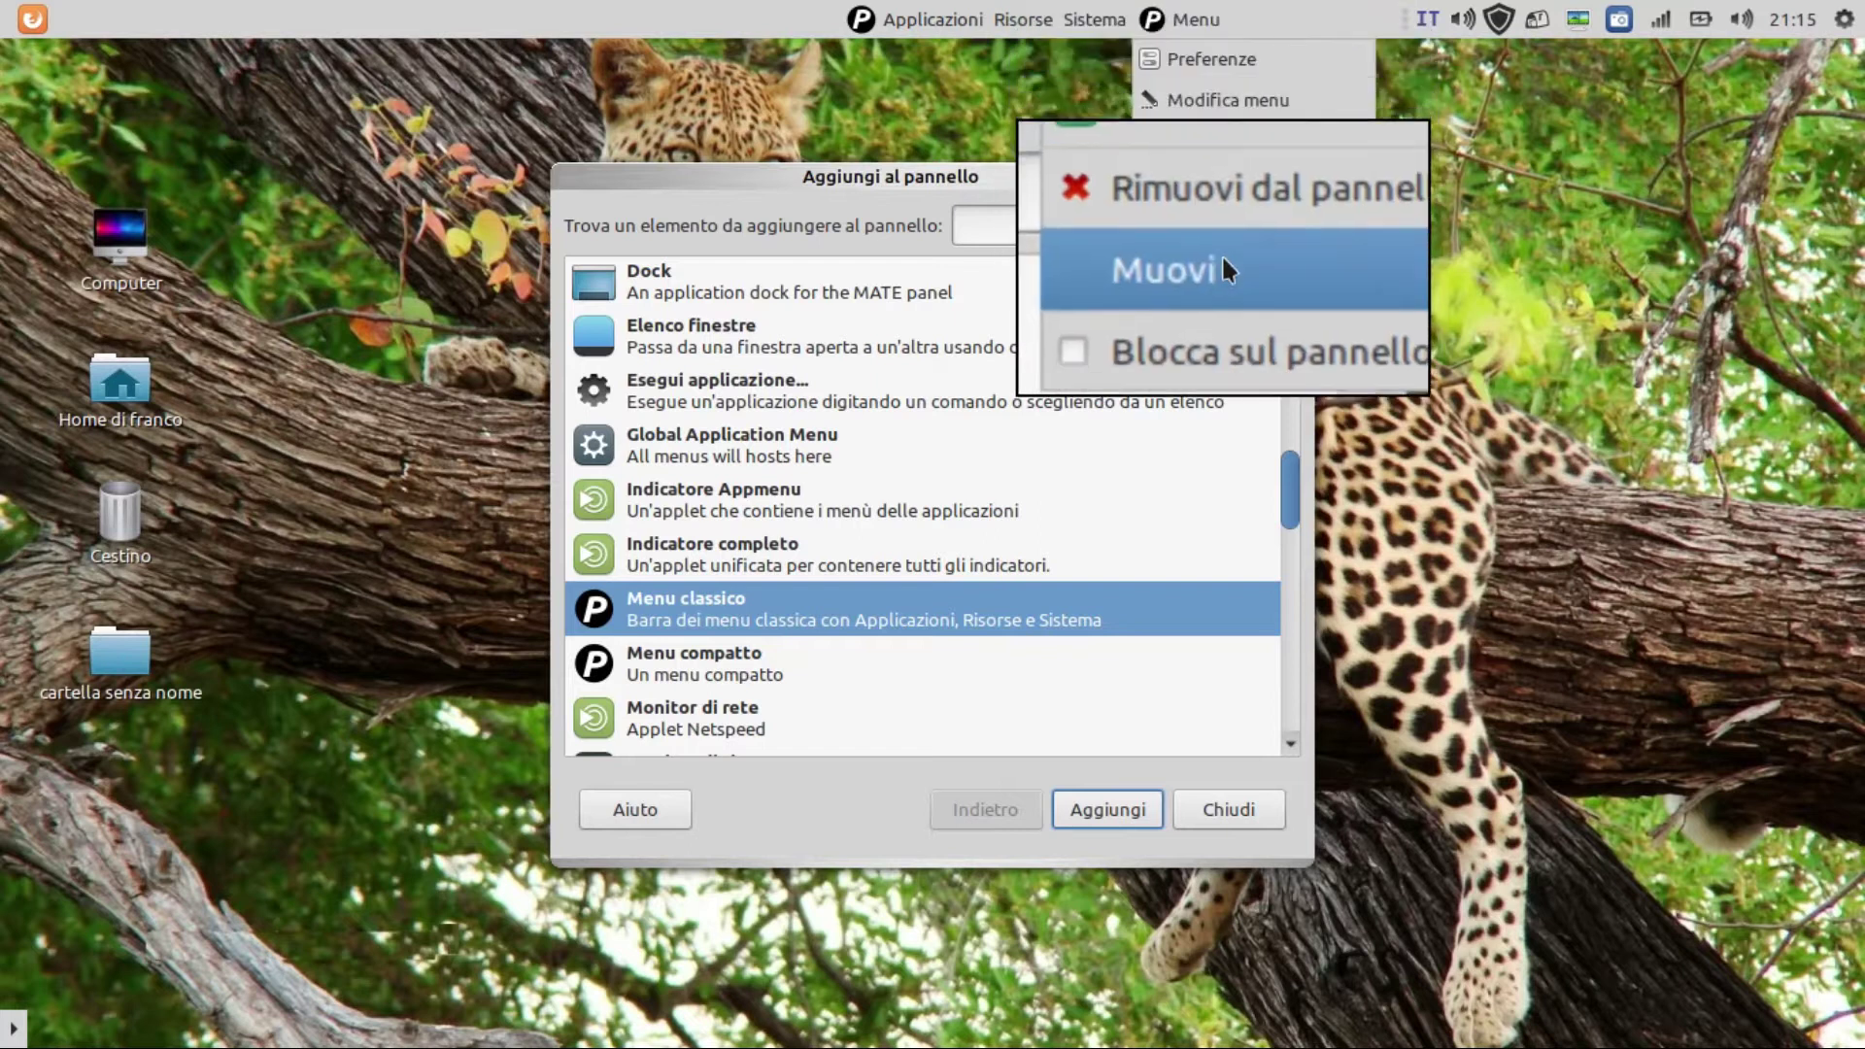
left_click(1218, 259)
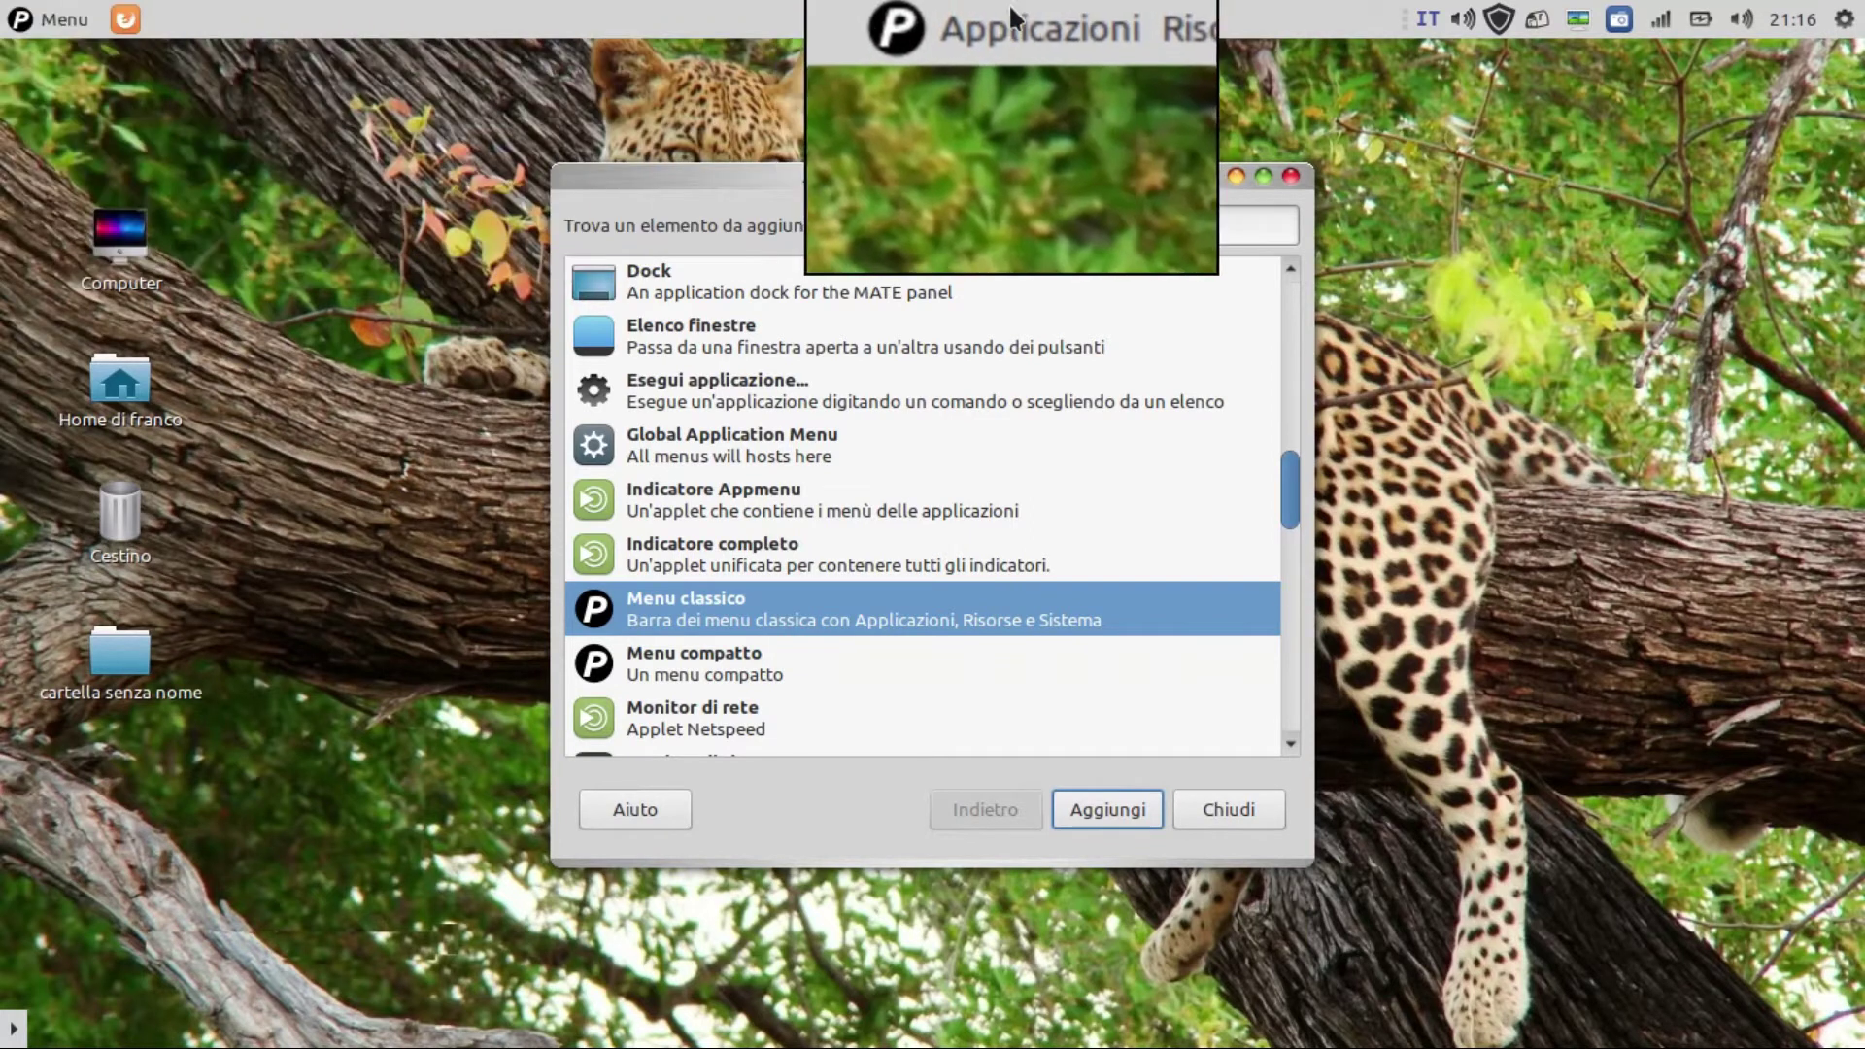
right_click(1005, 21)
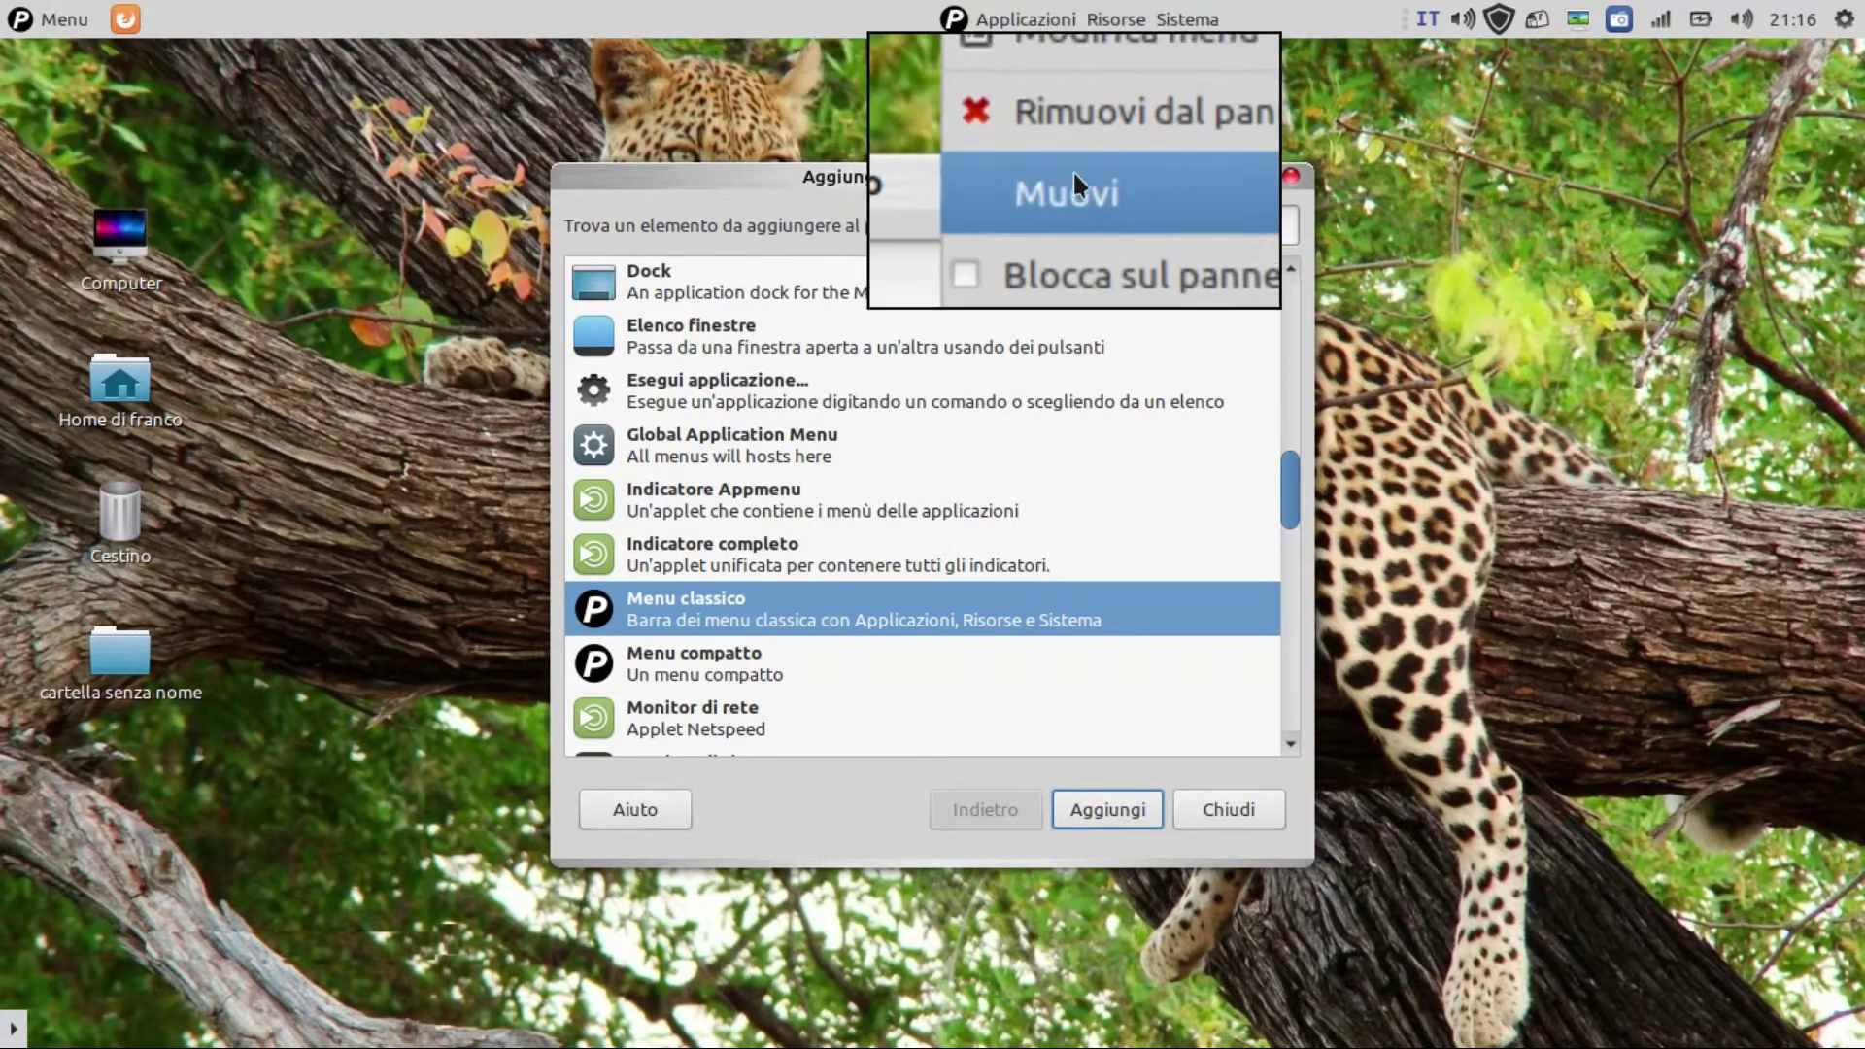
left_click(1073, 177)
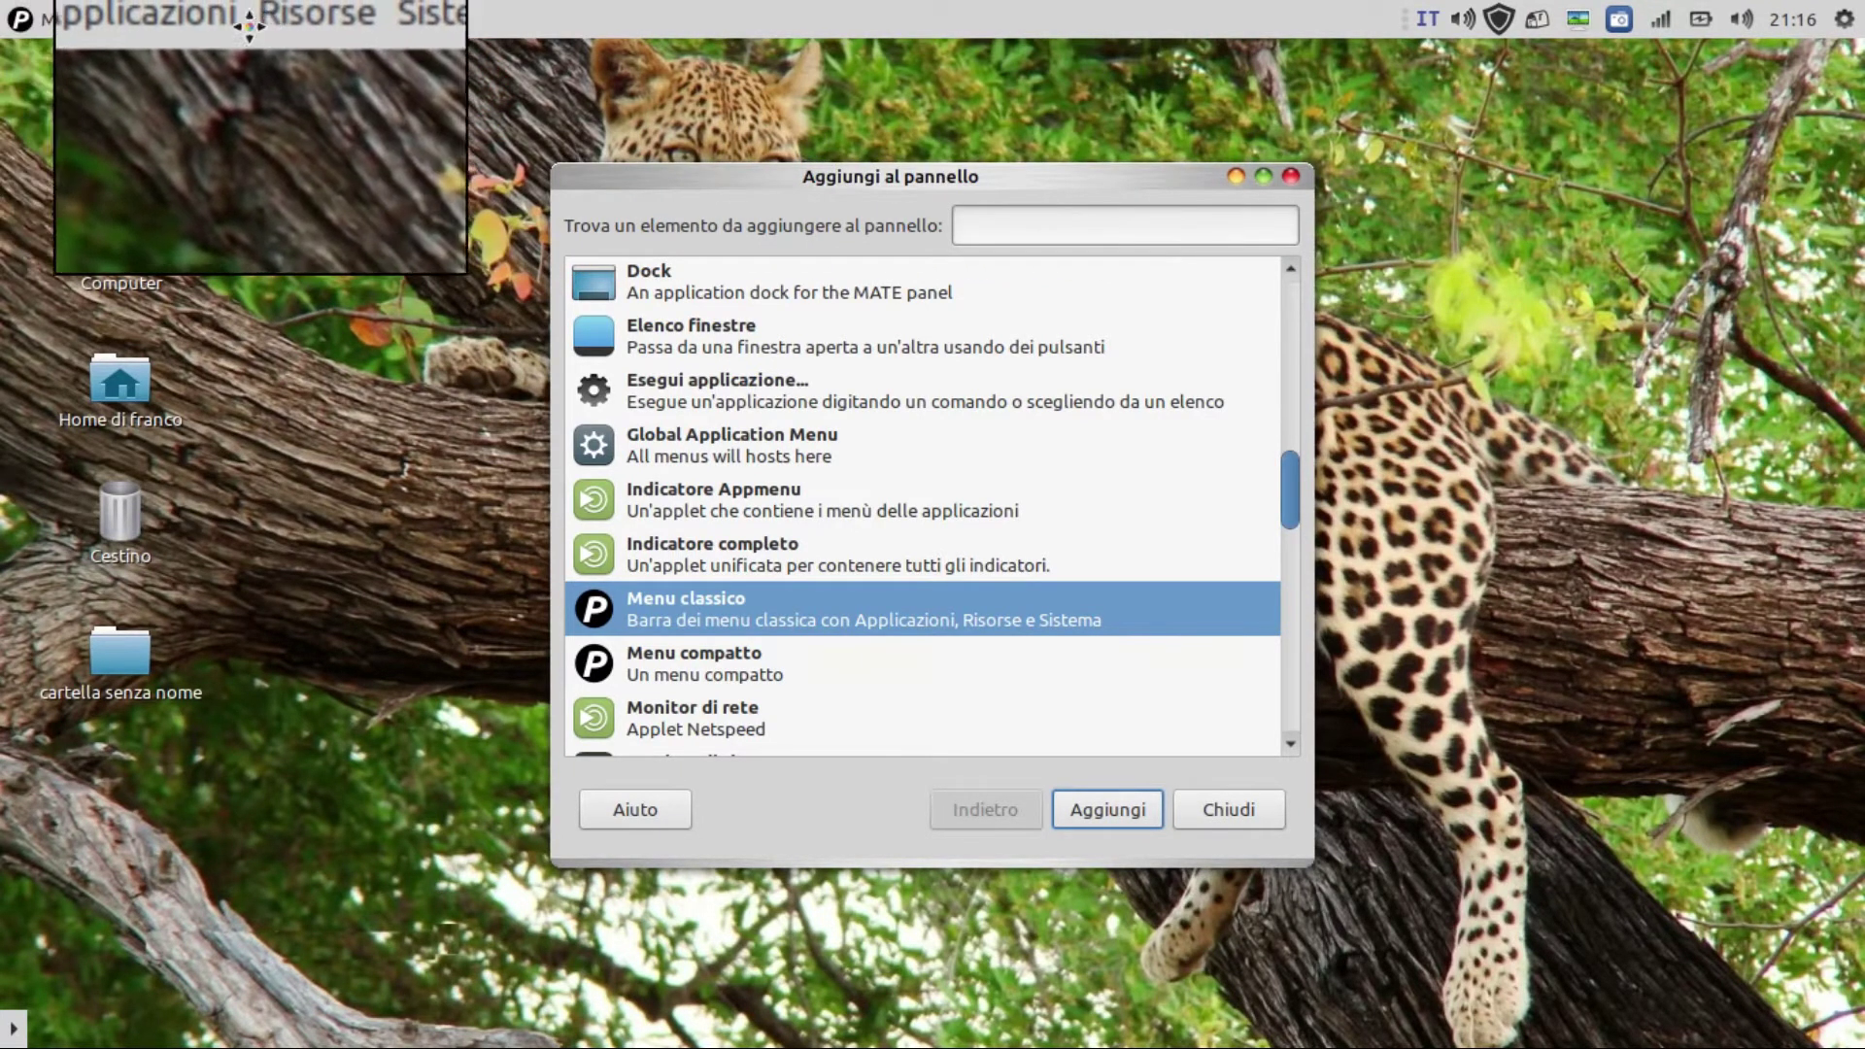
left_click(219, 19)
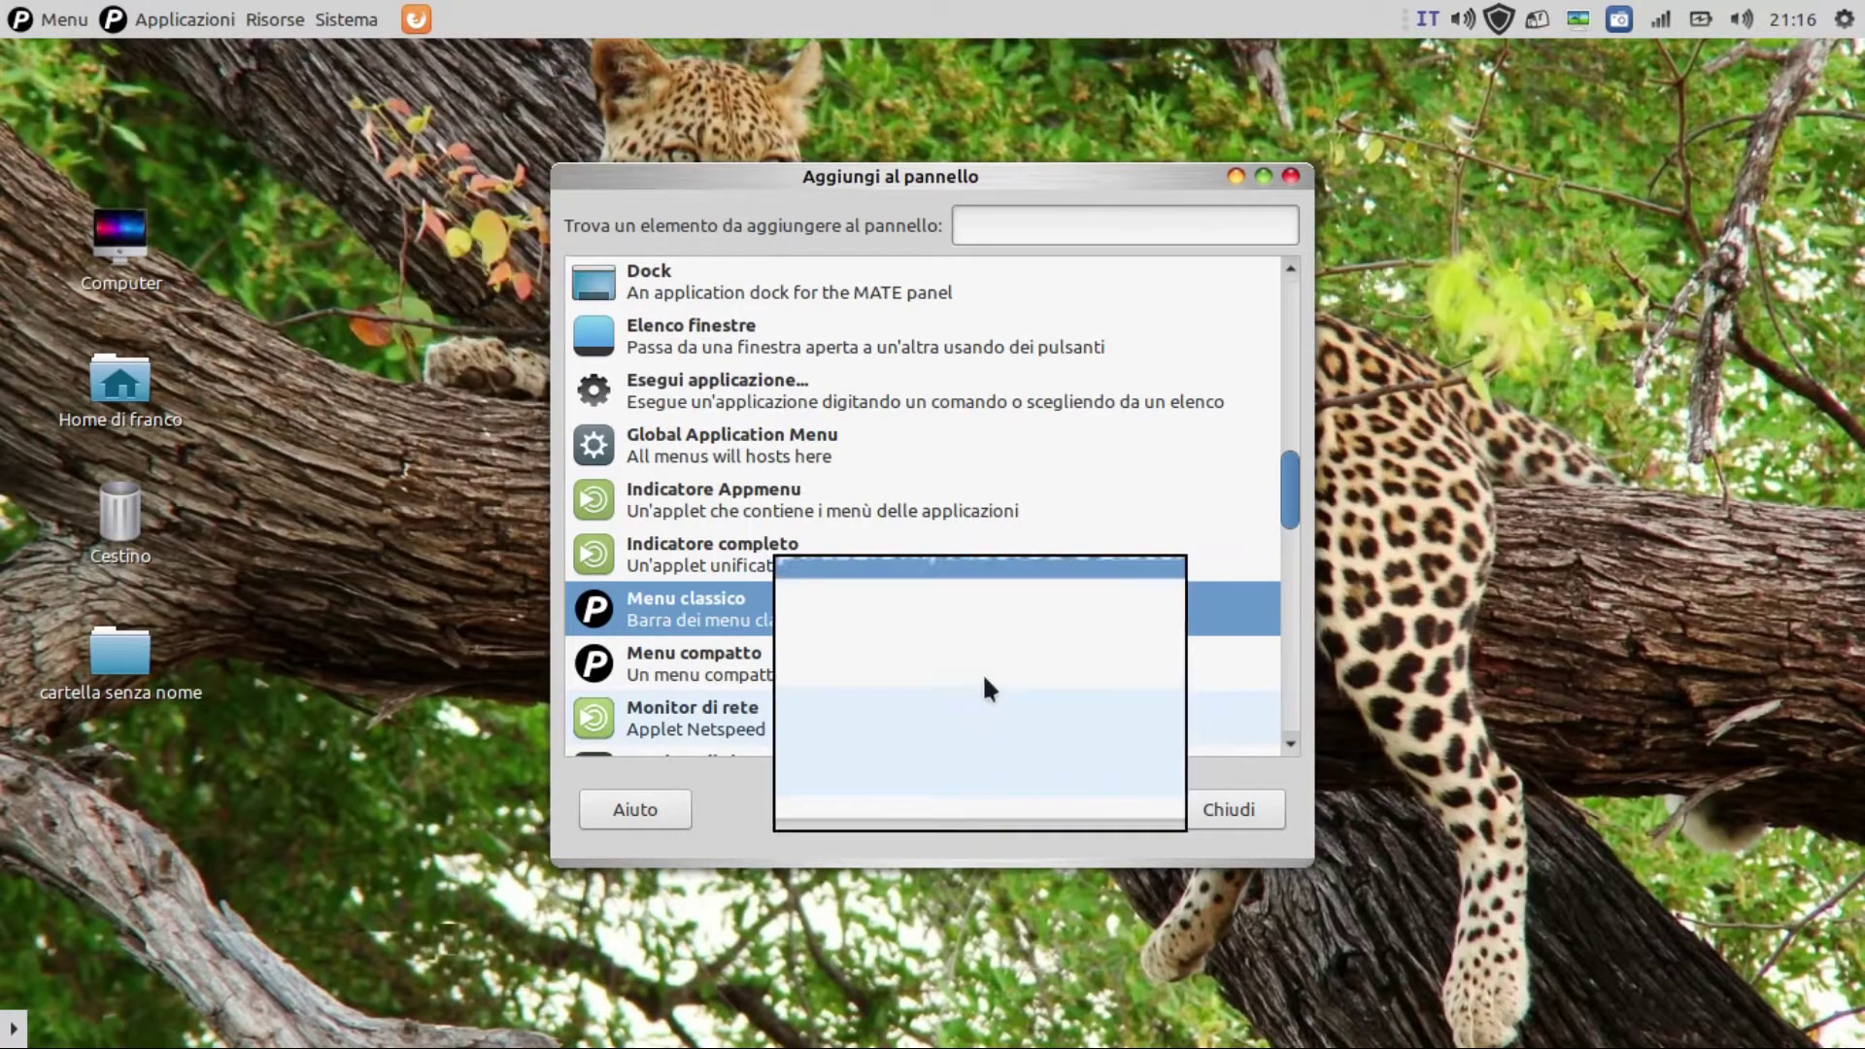
Add the Occhi eyes applet from the Aggiungi al pannello list and close the dialog
scroll(1006, 604, "down", 3)
scroll(1001, 591, "down", 10)
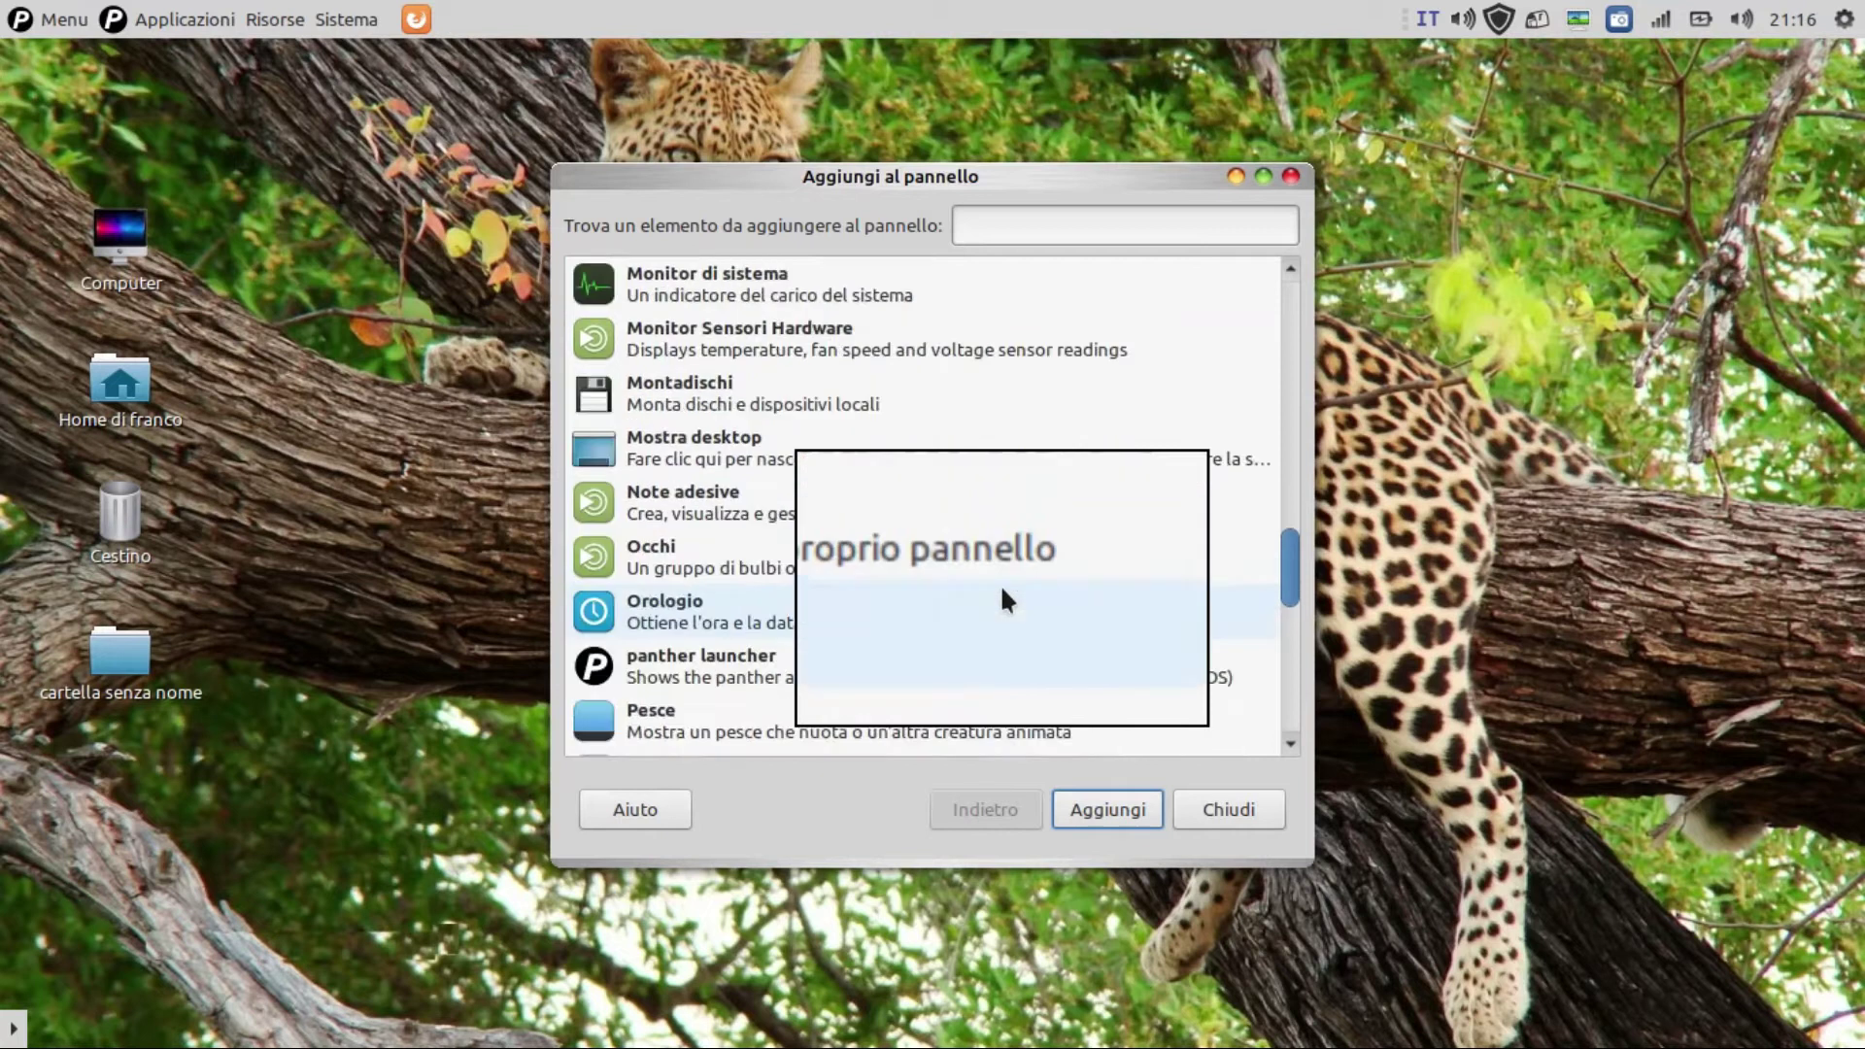
scroll(1001, 585, "up", 10)
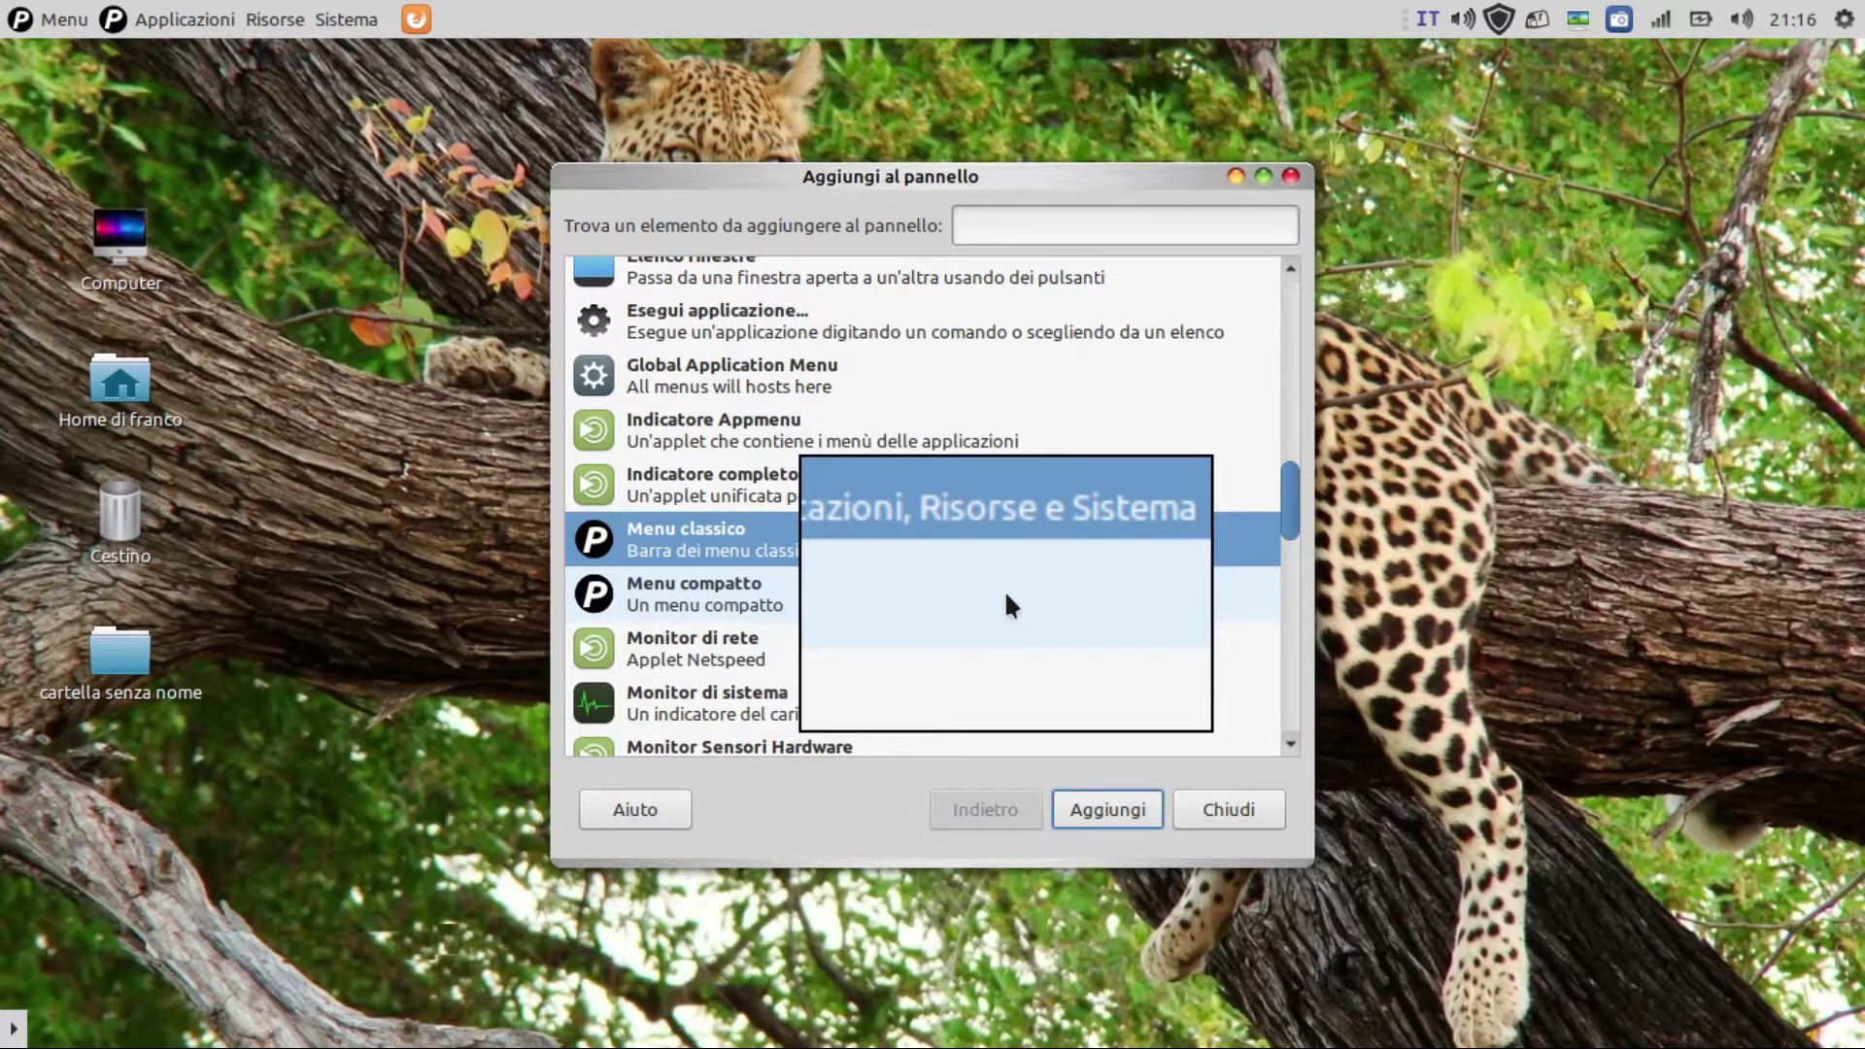
scroll(1007, 602, "down", 3)
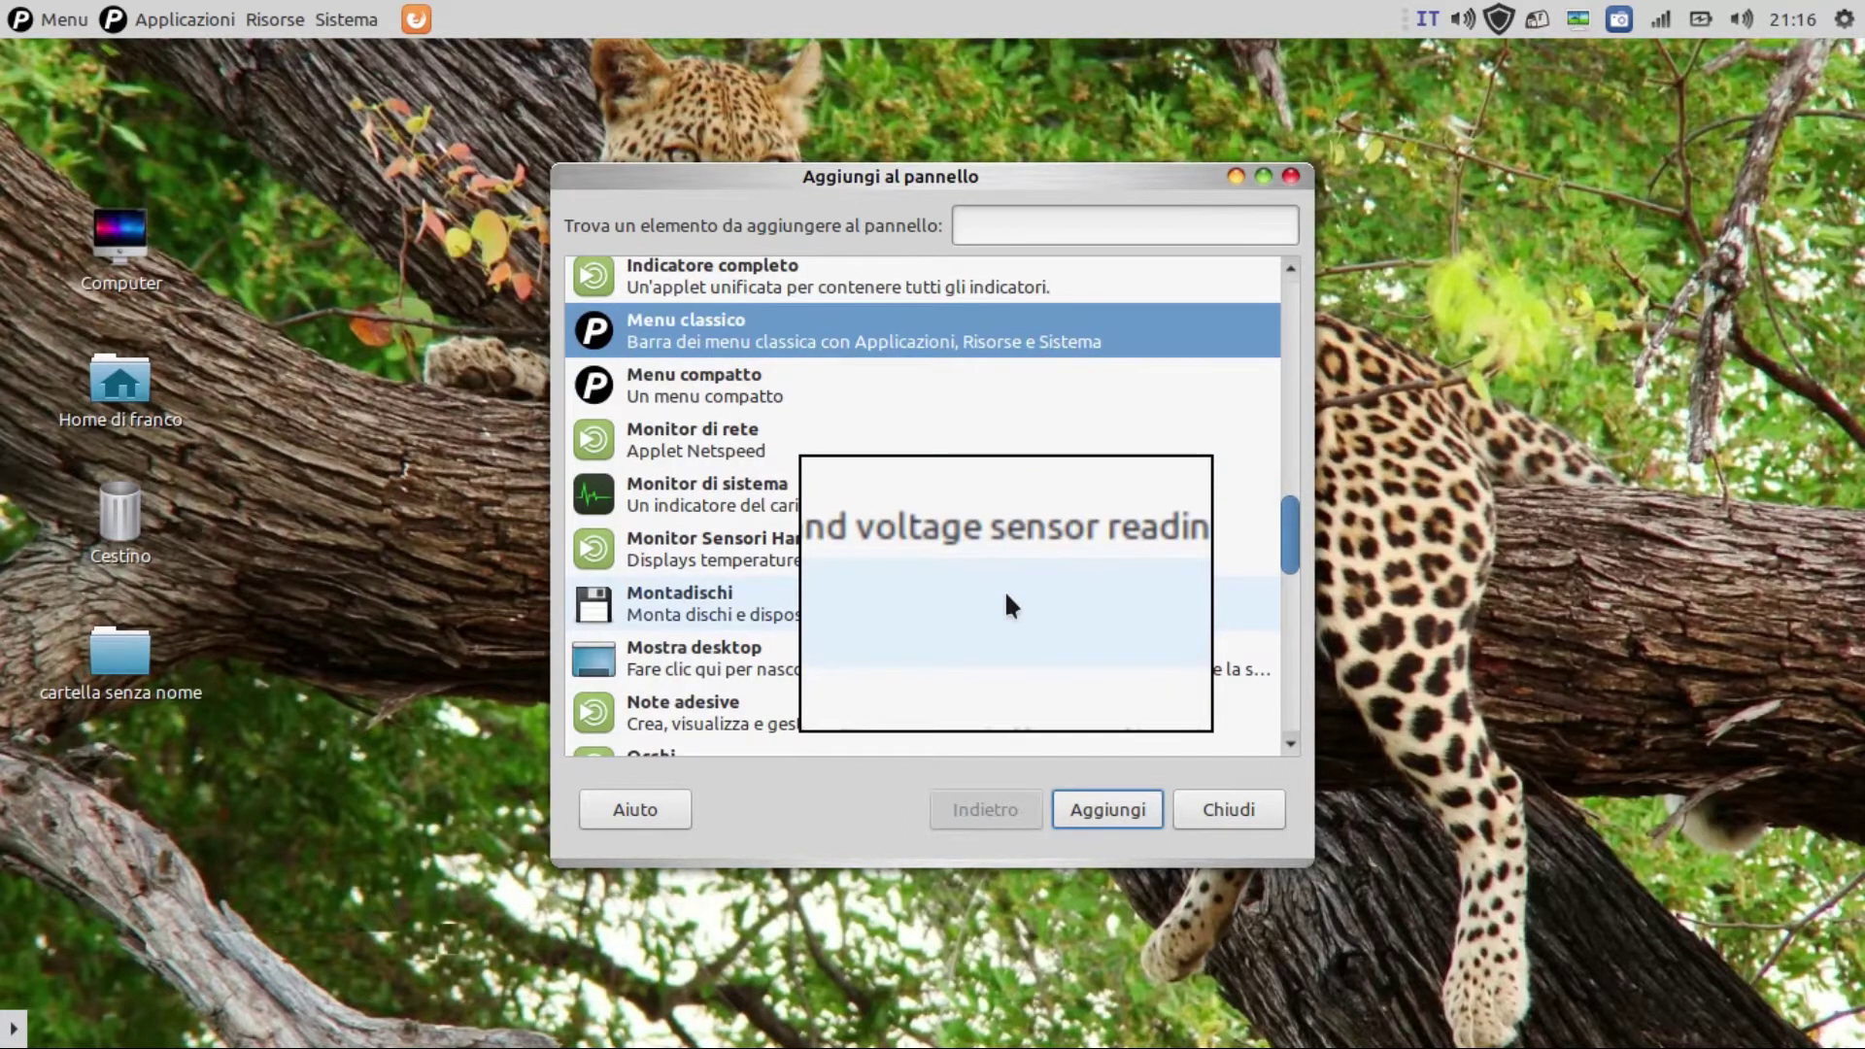
scroll(1006, 595, "down", 3)
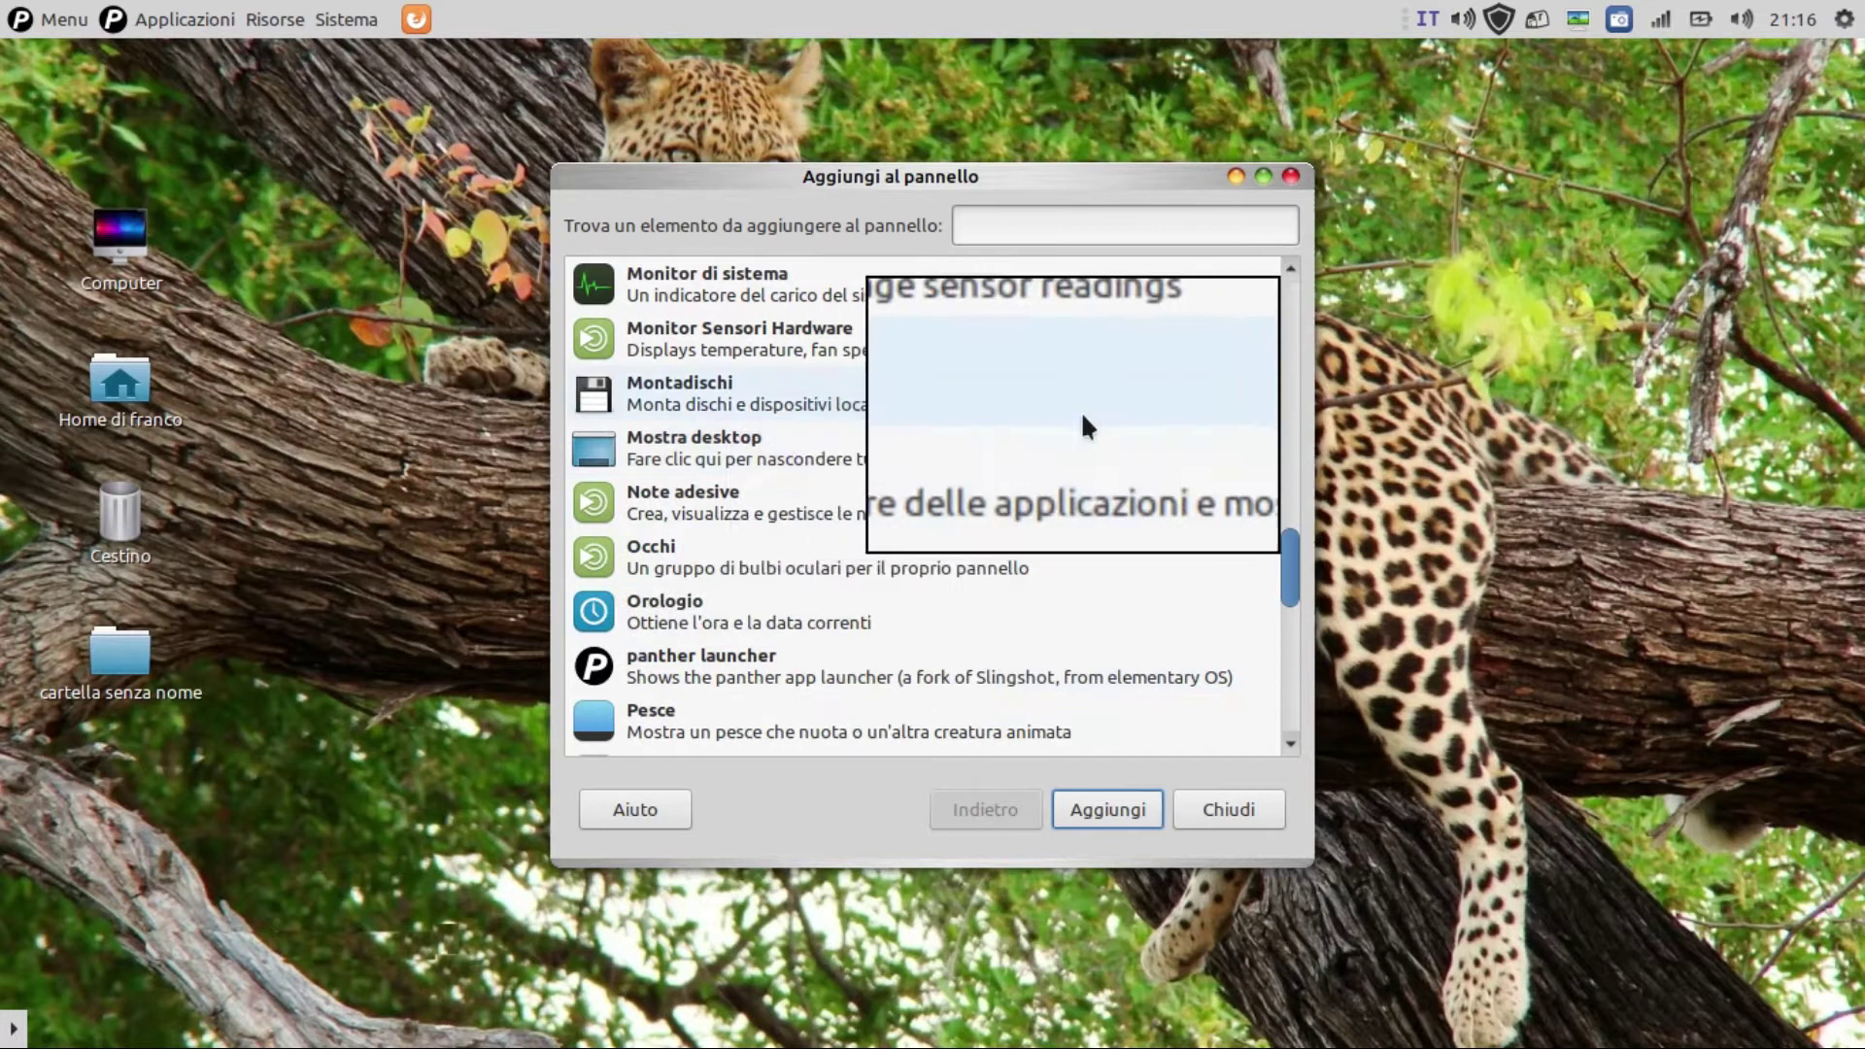
left_click(614, 562)
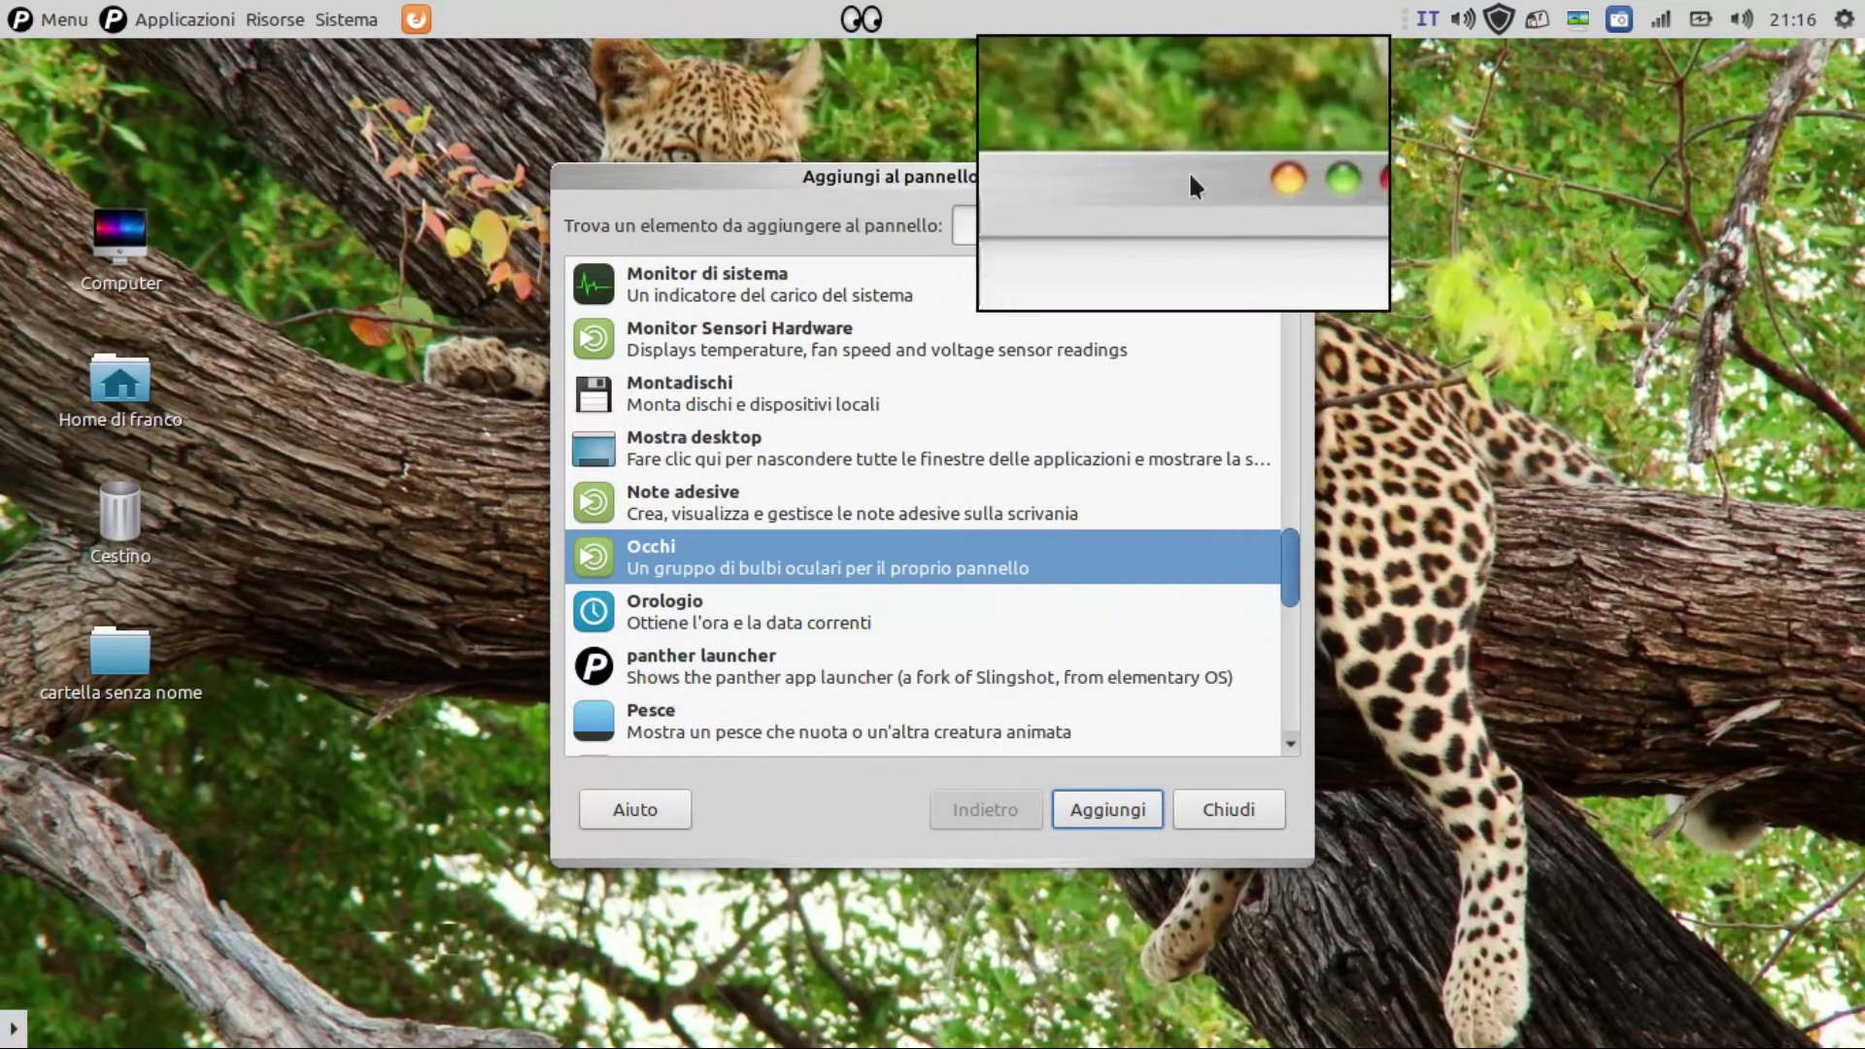
left_click(1290, 175)
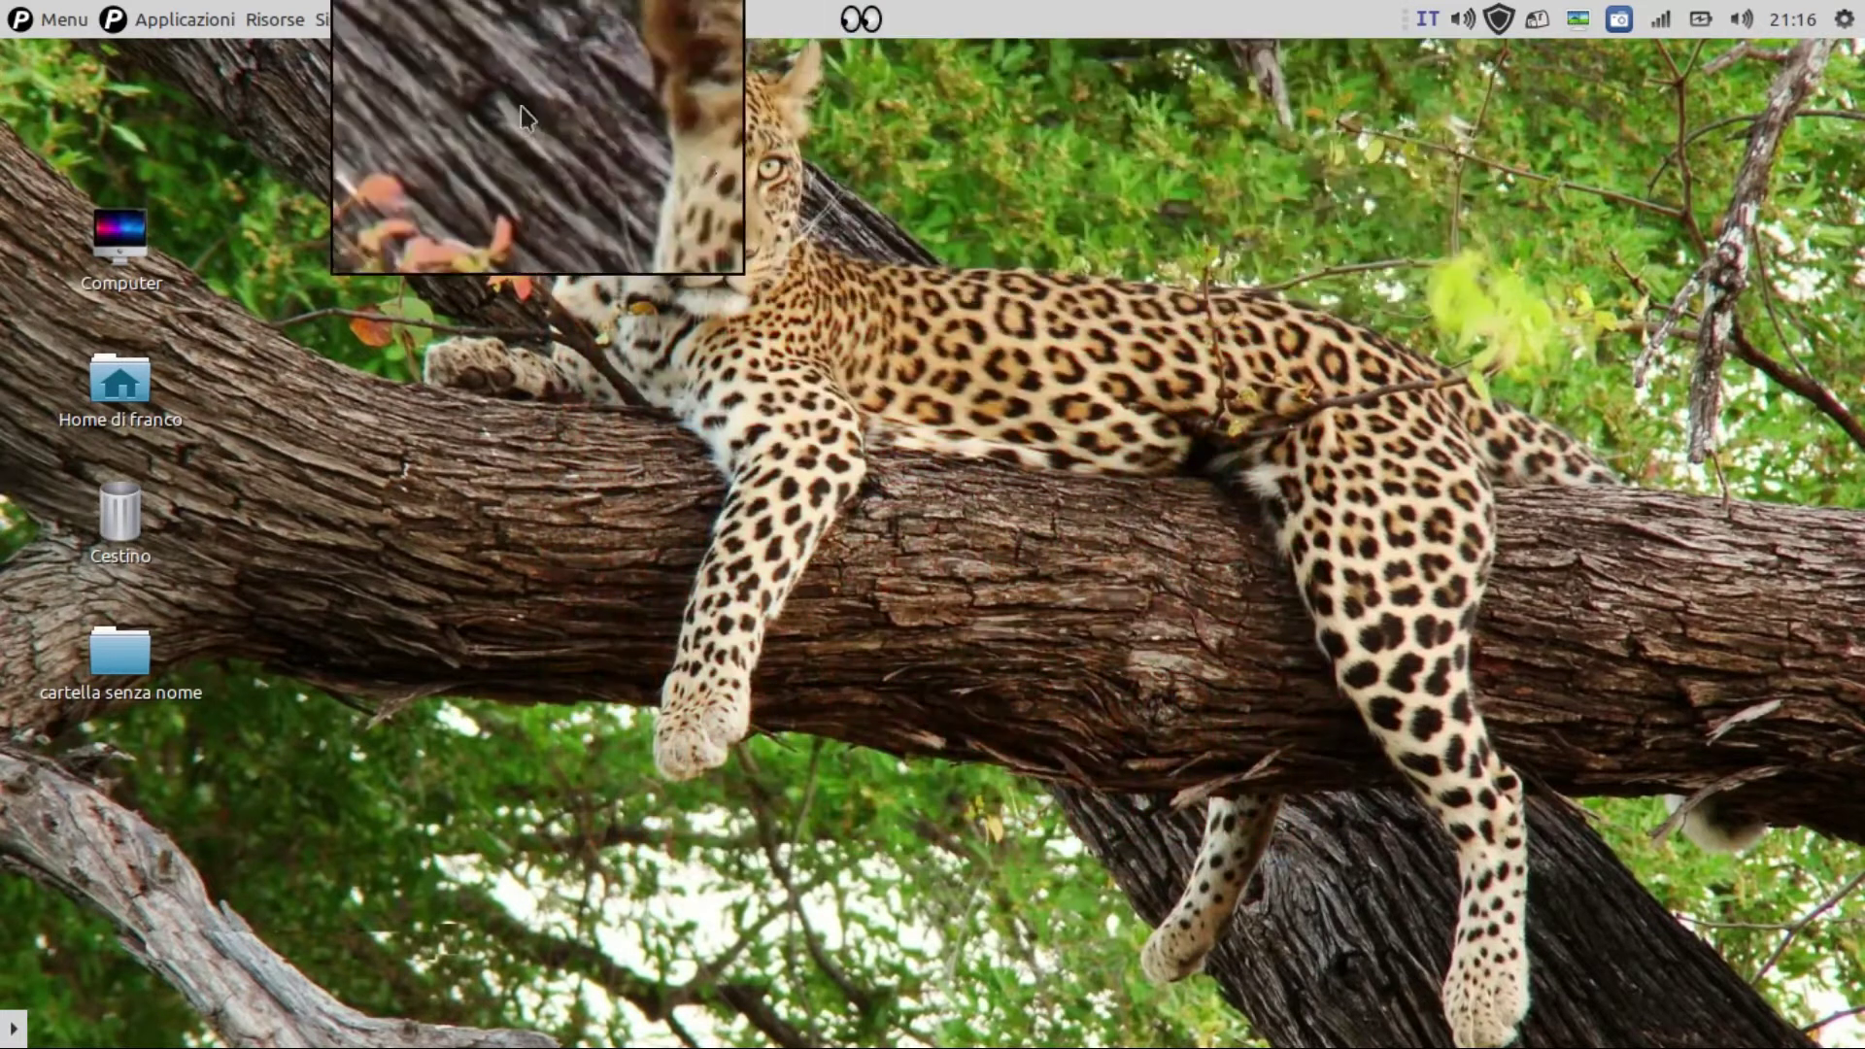
Start Cairo-Dock from Applicazioni > Strumenti di sistema
left_click(172, 18)
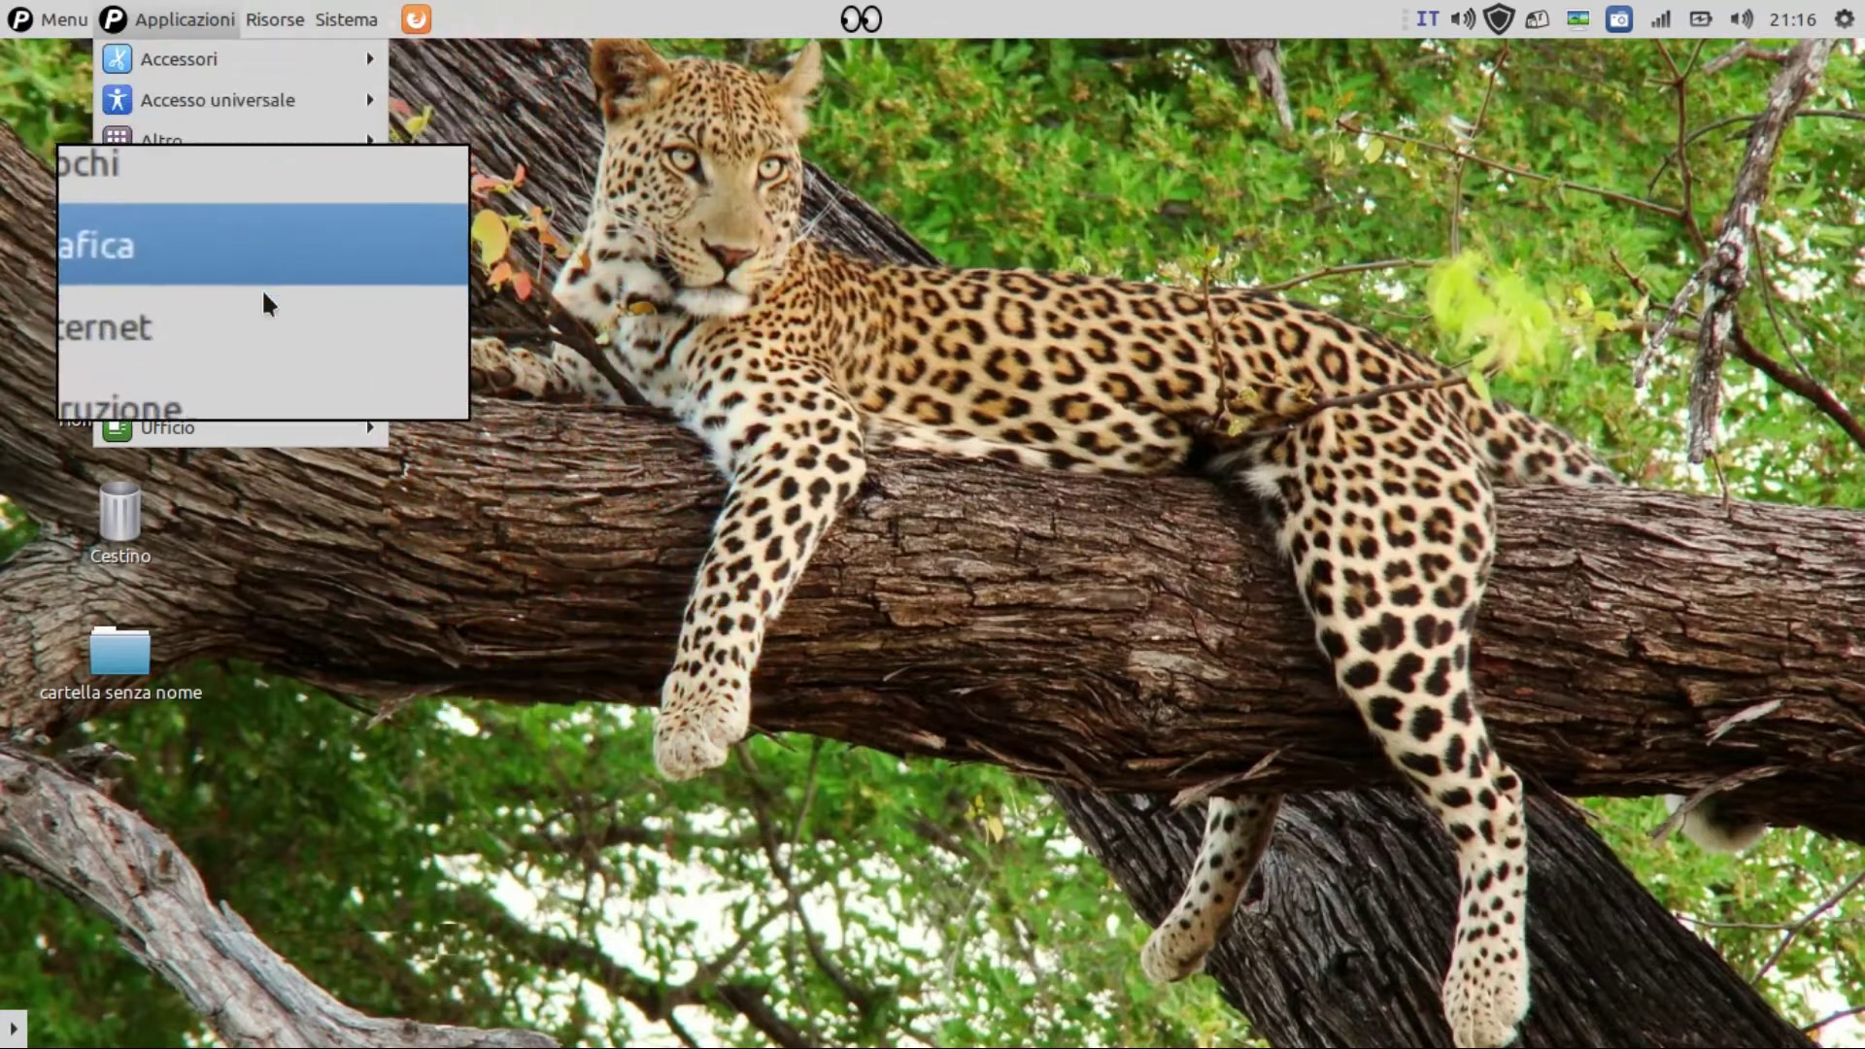
mouse_move(241, 387)
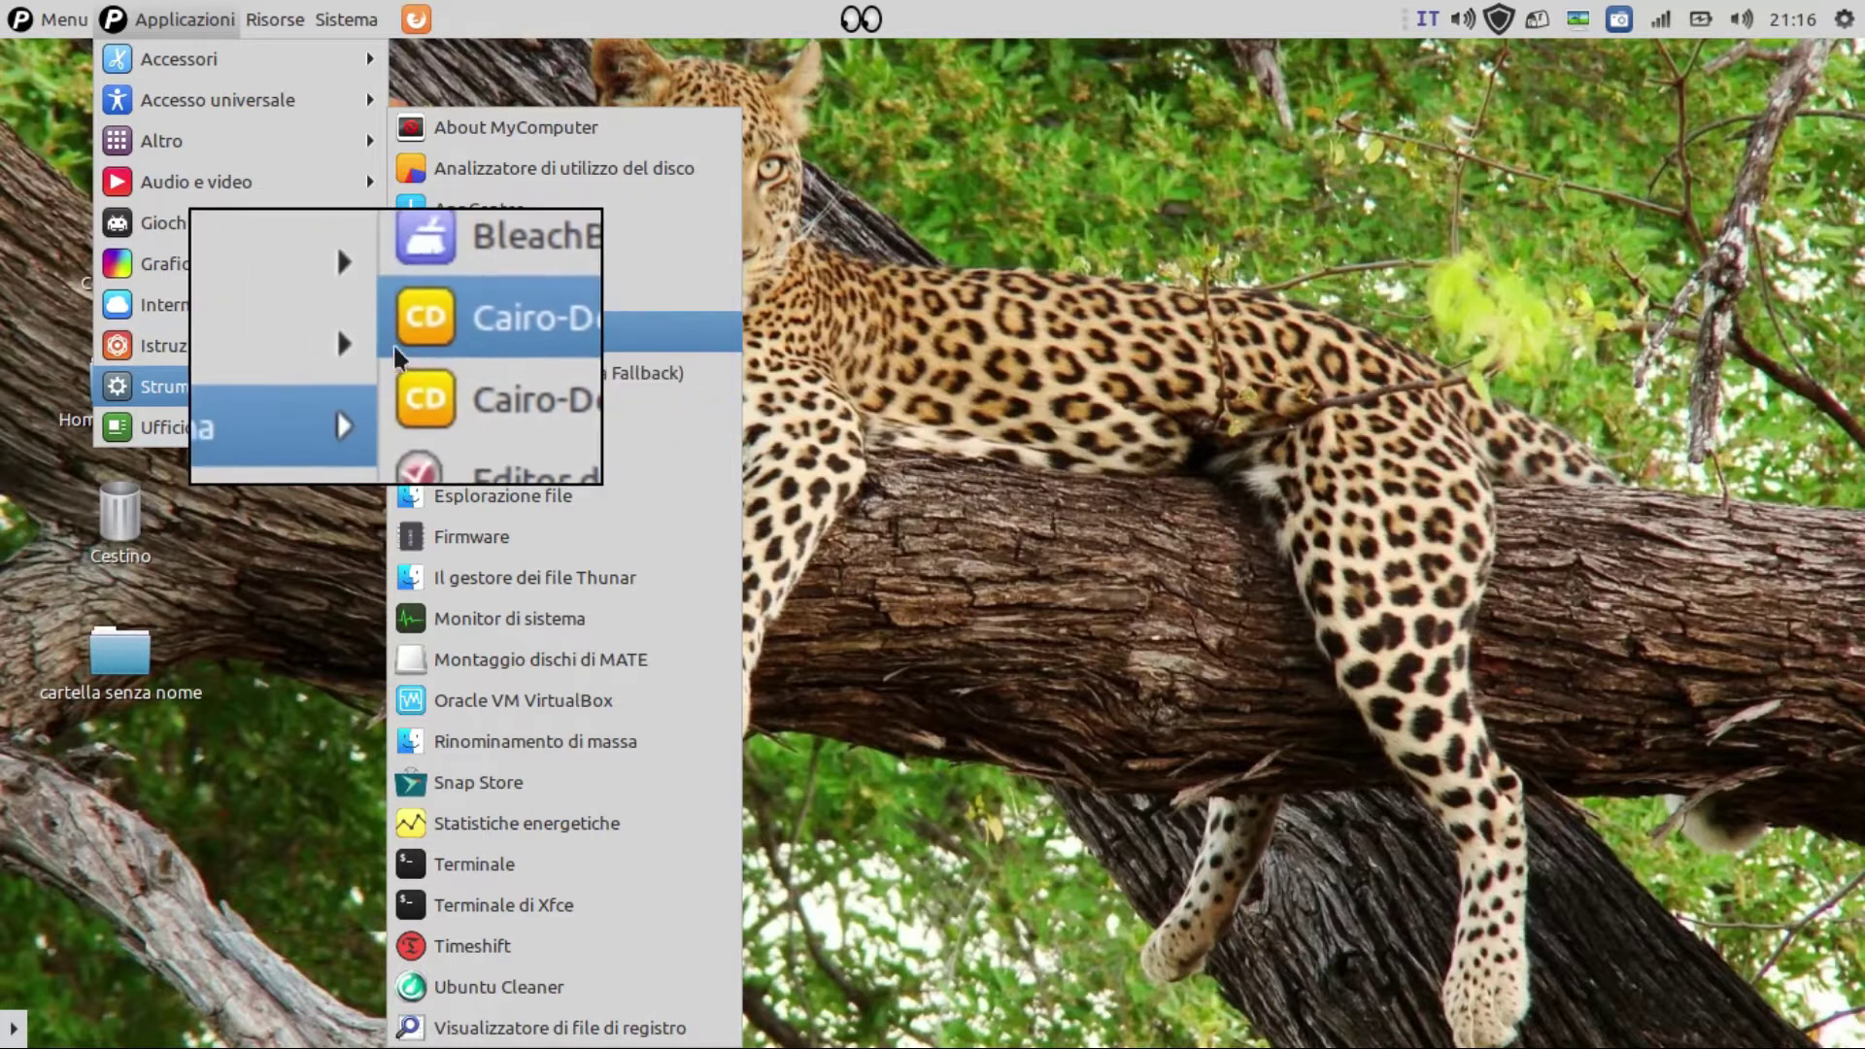
left_click(466, 324)
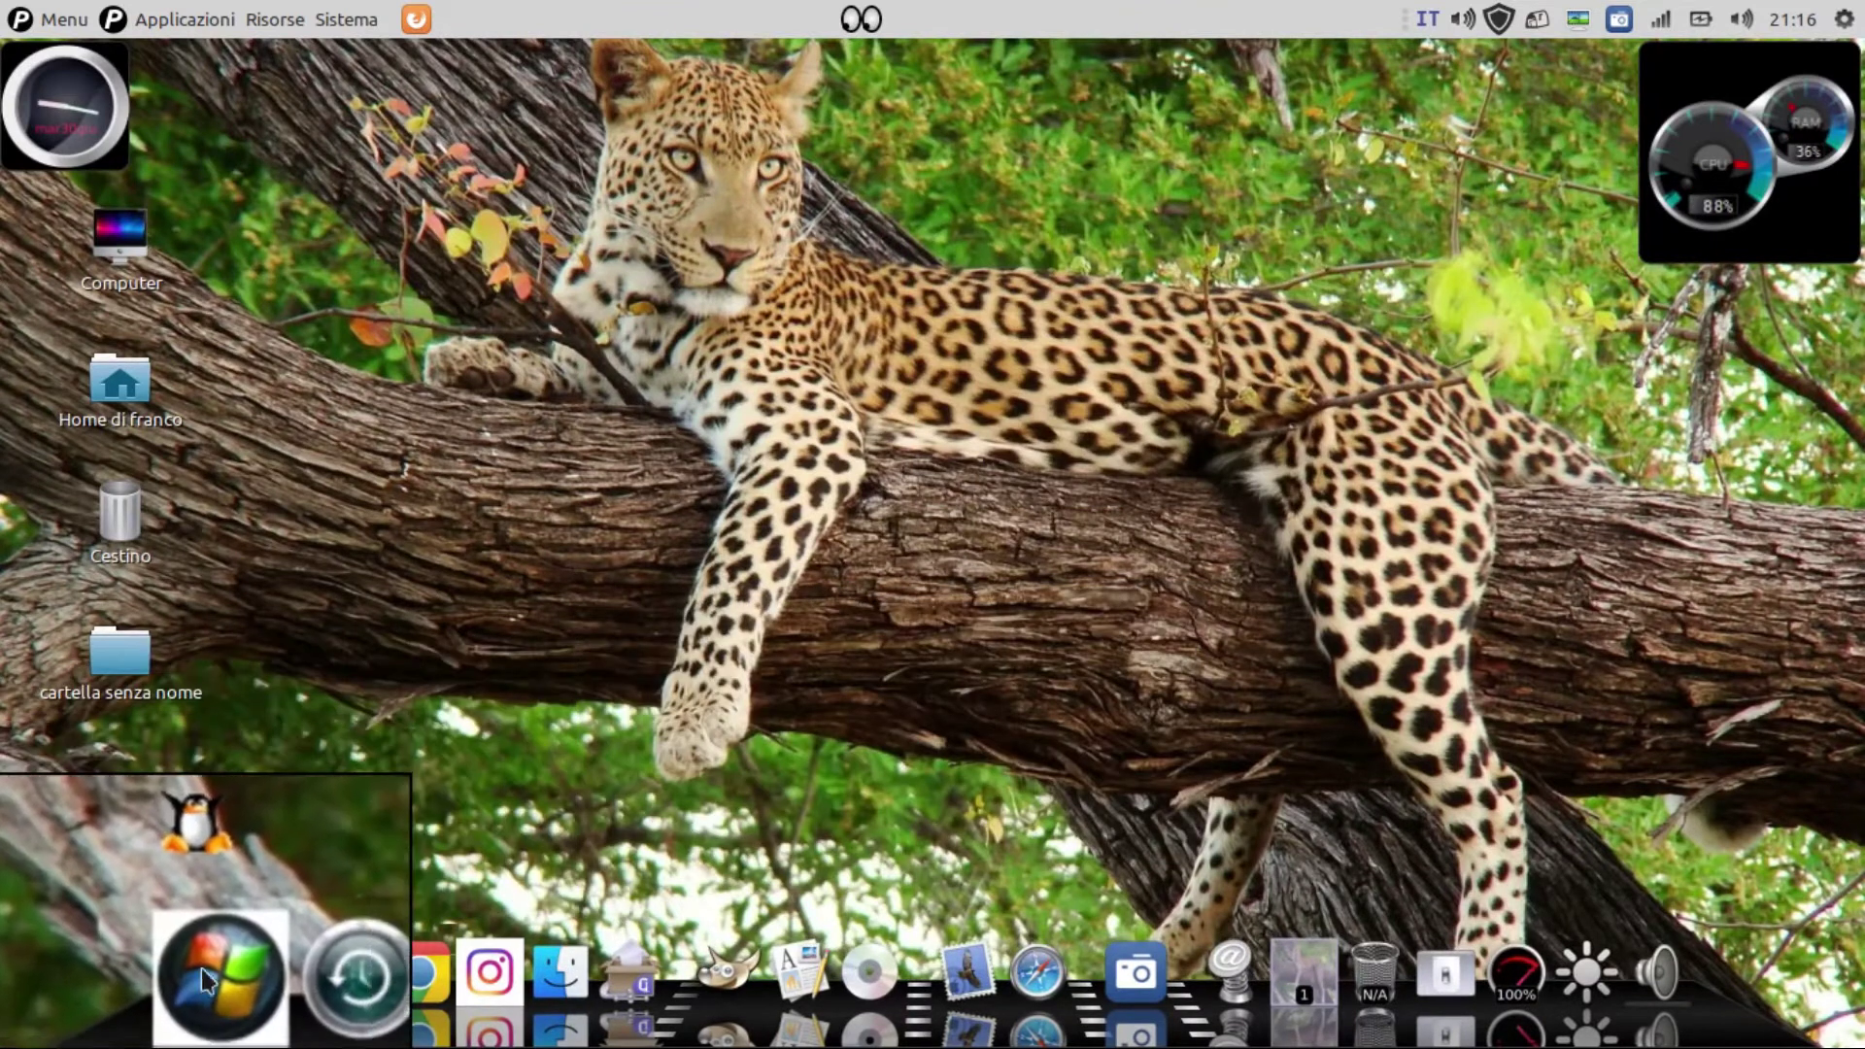
Peek at the dock's applications menu, close the Telegram window, and bring up the top panel's options
left_click(202, 971)
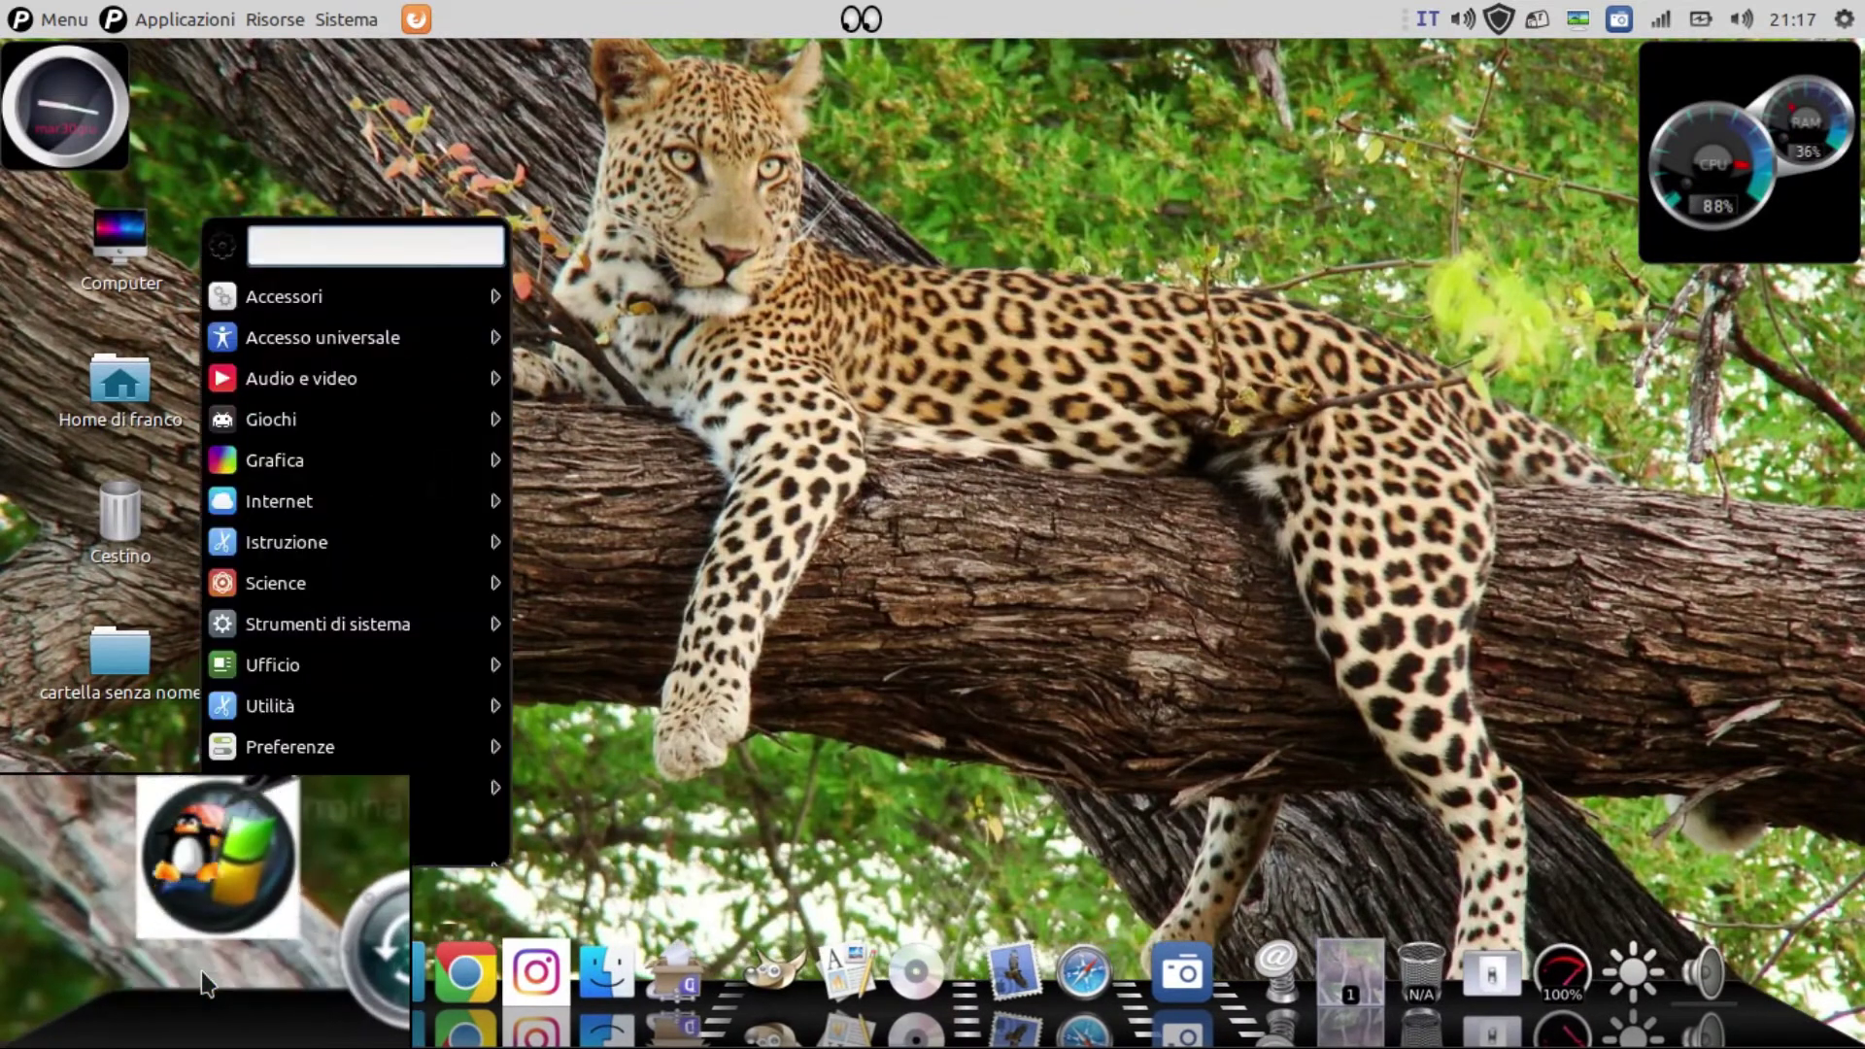
left_click(201, 984)
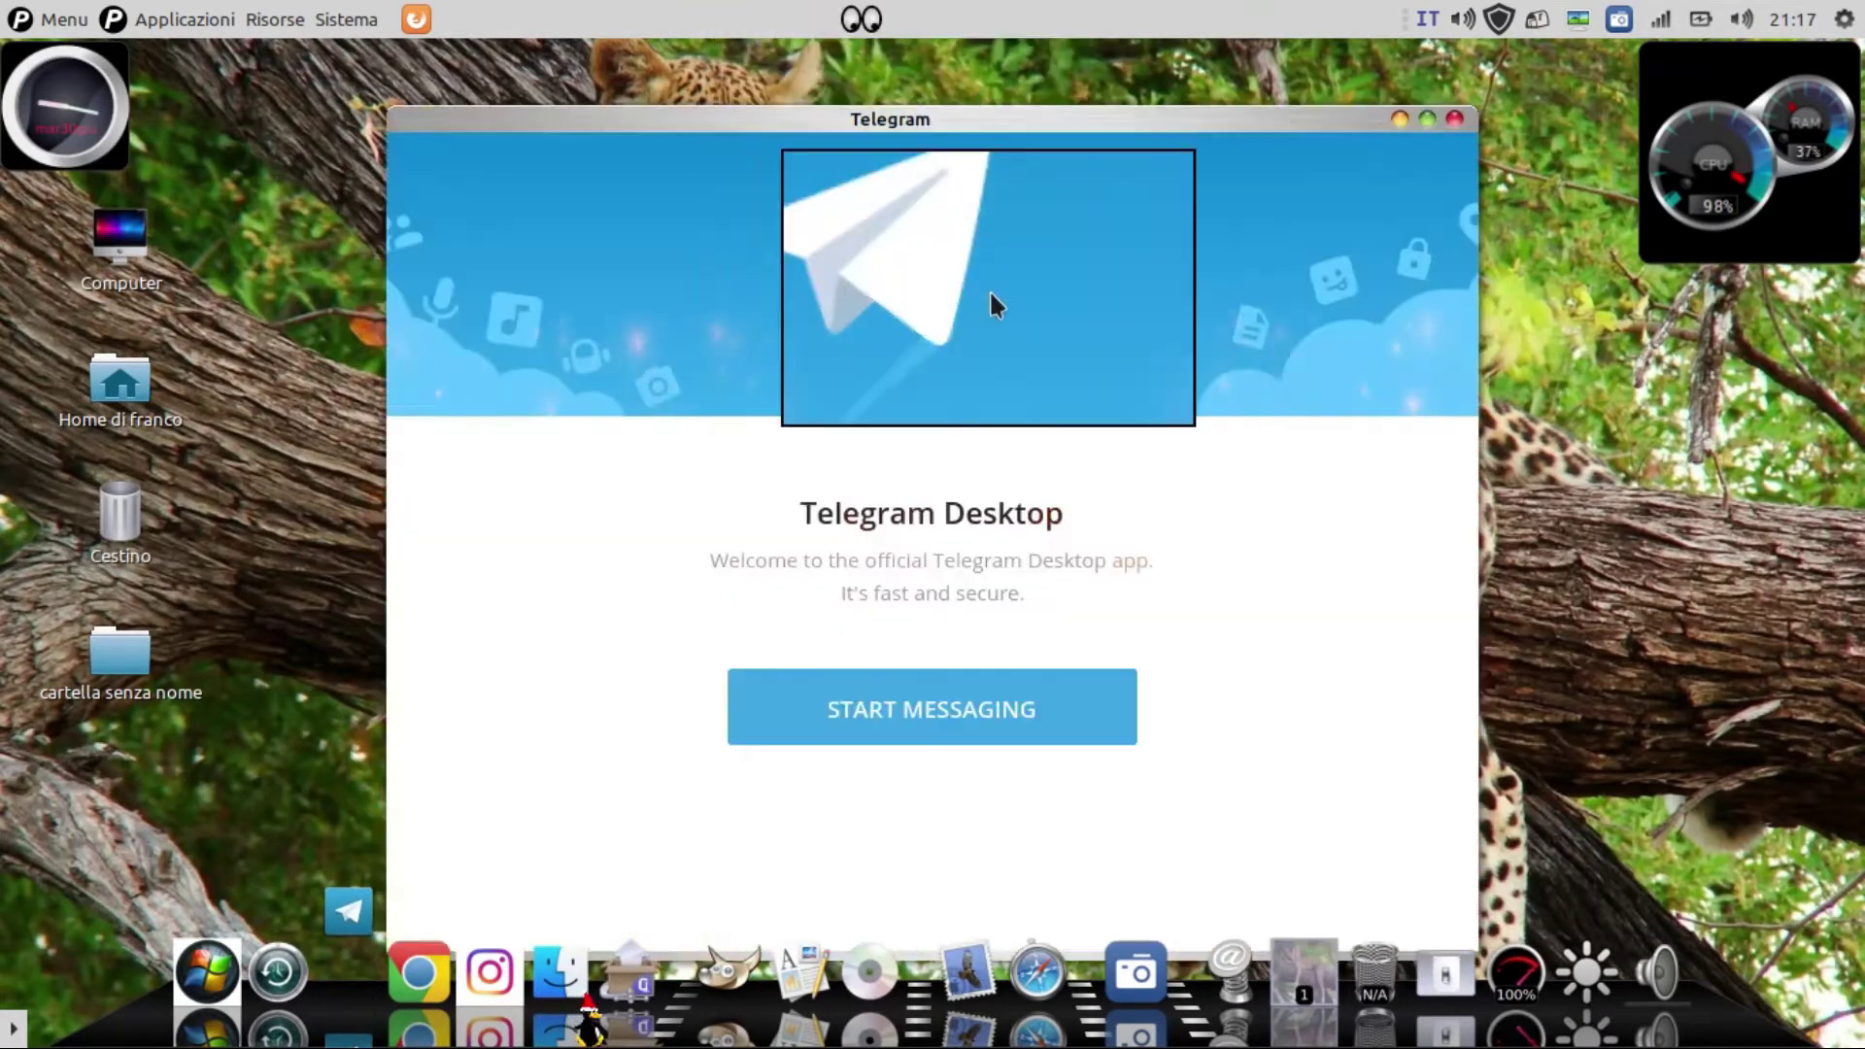
left_click(1454, 119)
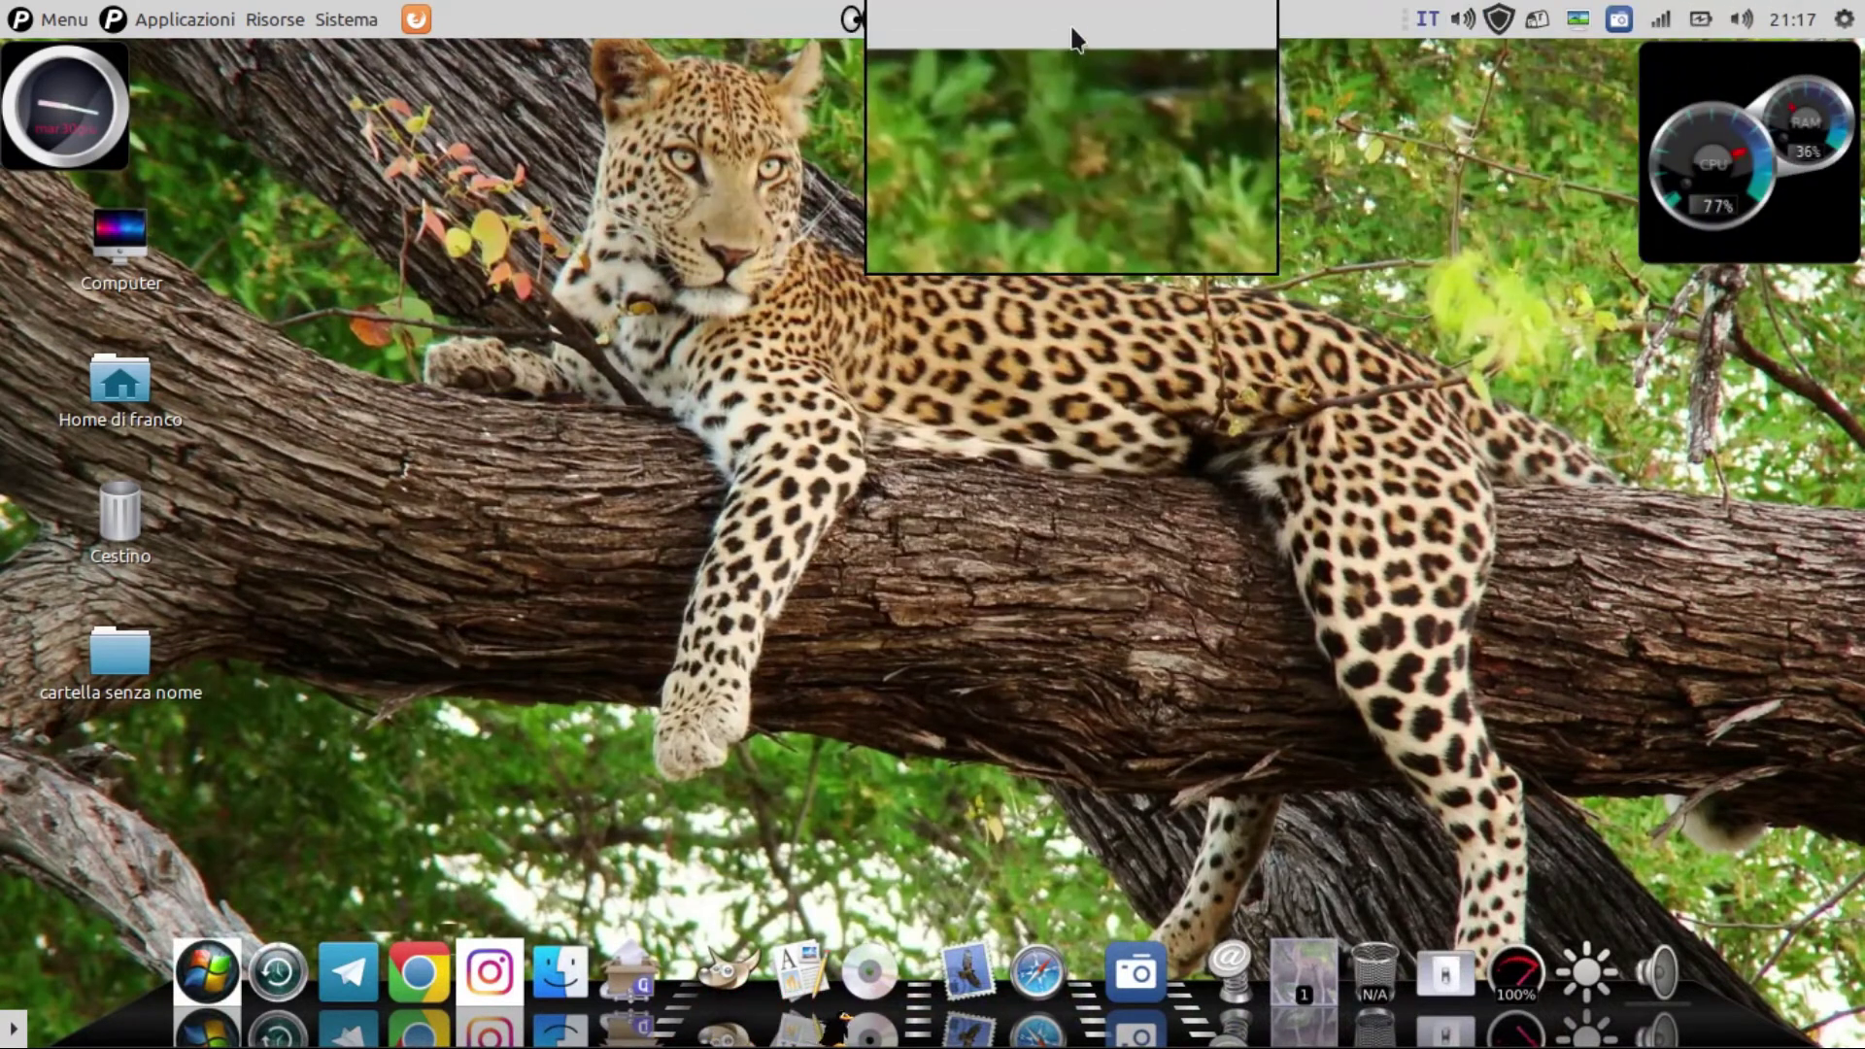
right_click(1070, 28)
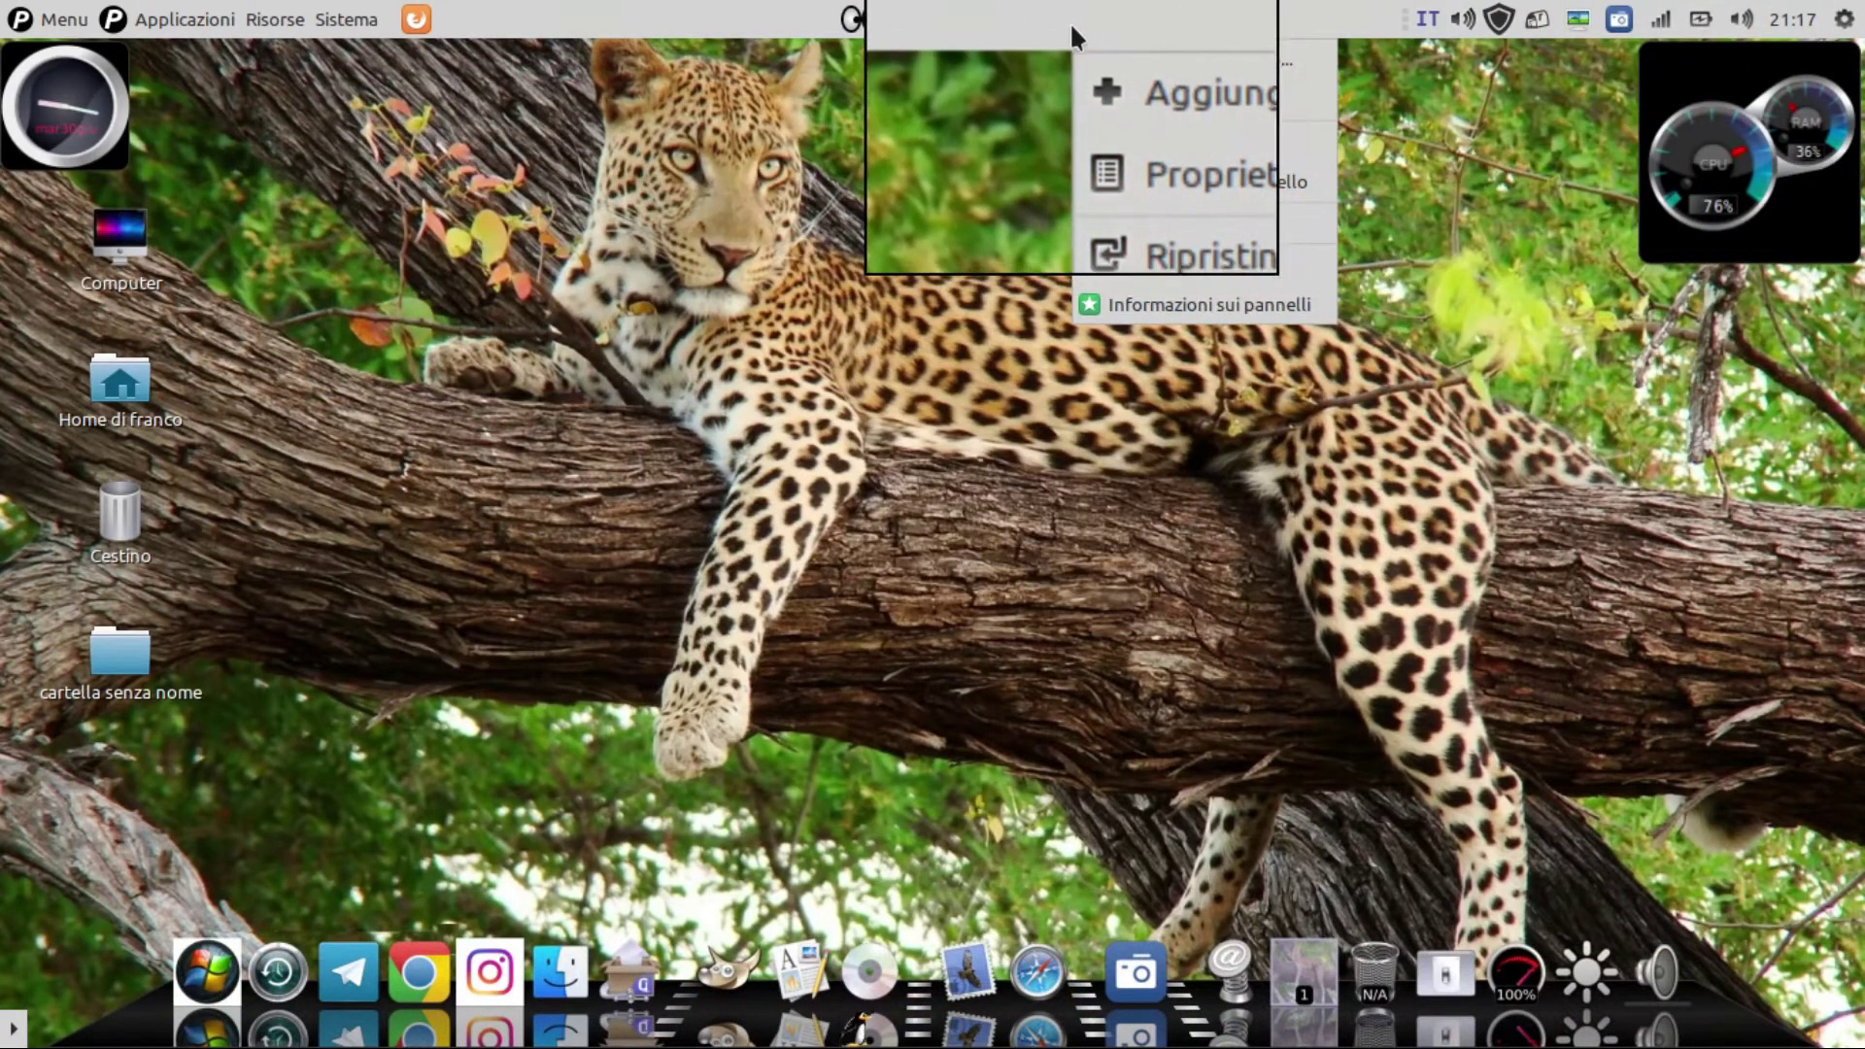
Dismiss the panel options and open Preferenze dell'aspetto from Sistema > Preferenze > Aspetto e stile
left_click(800, 141)
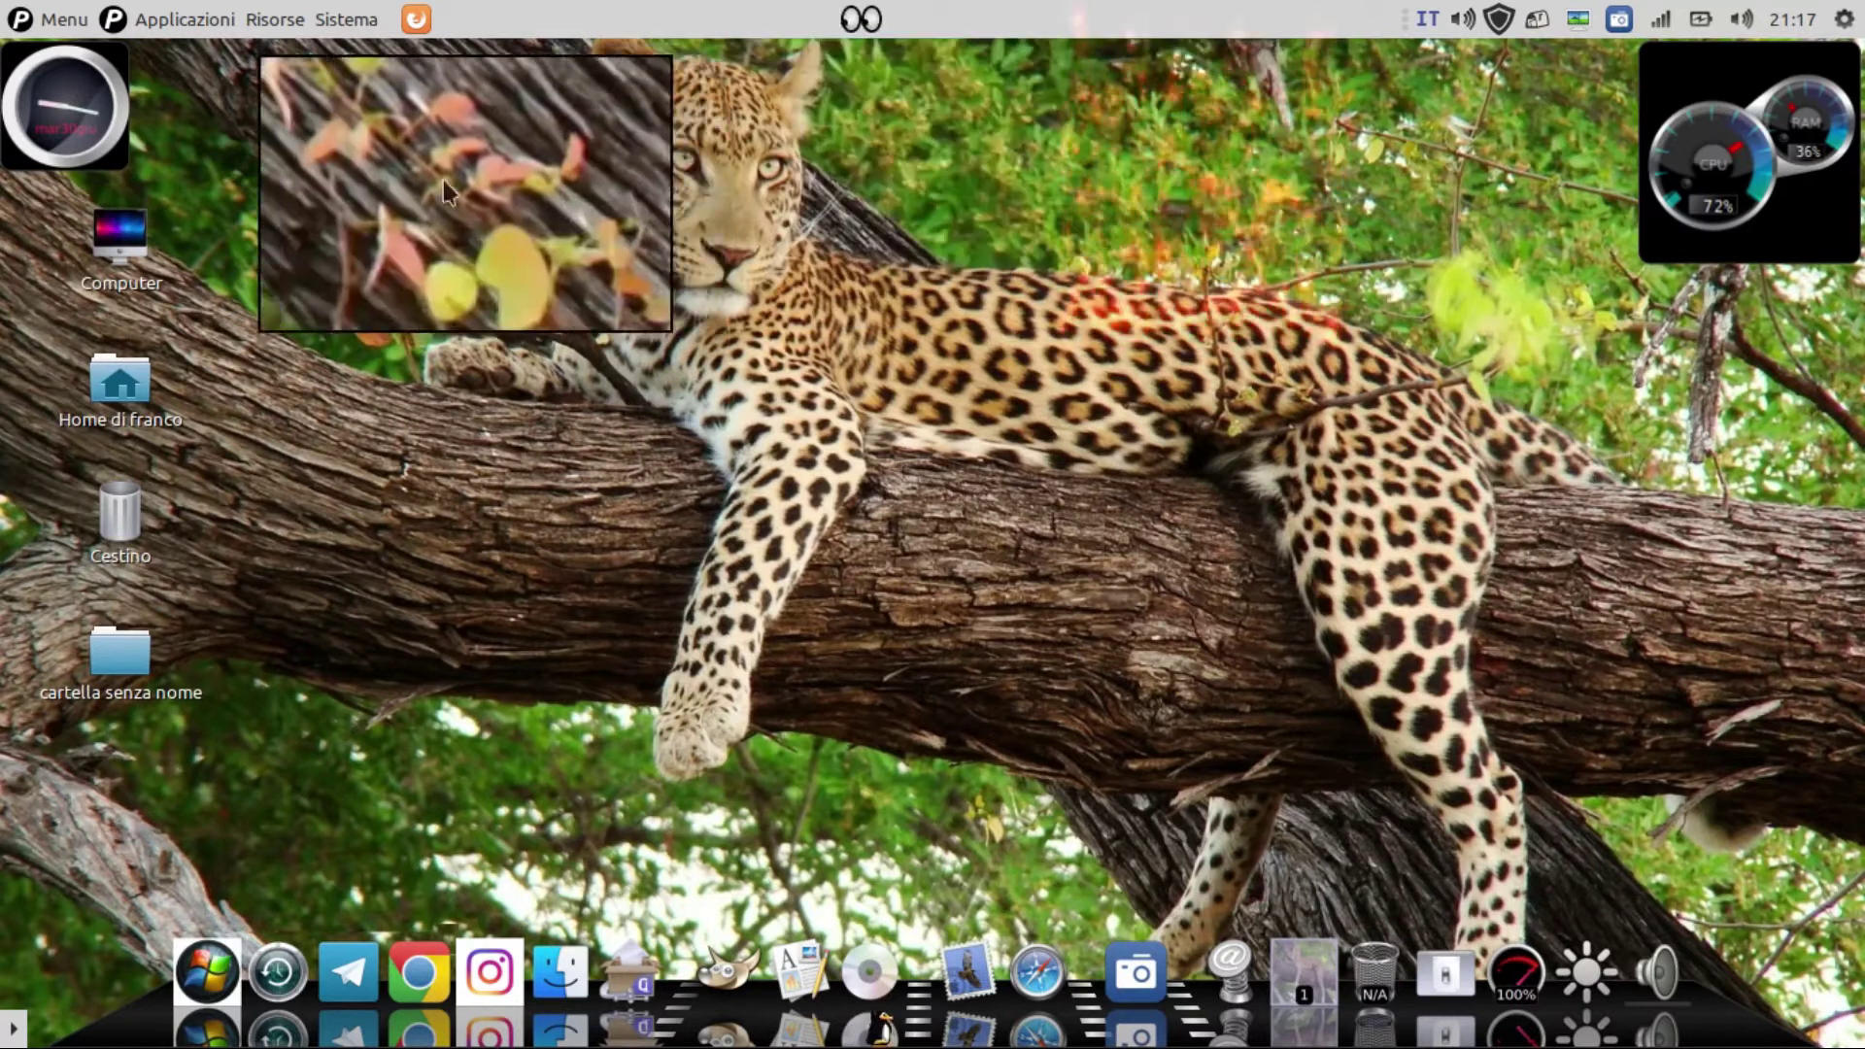
left_click(347, 16)
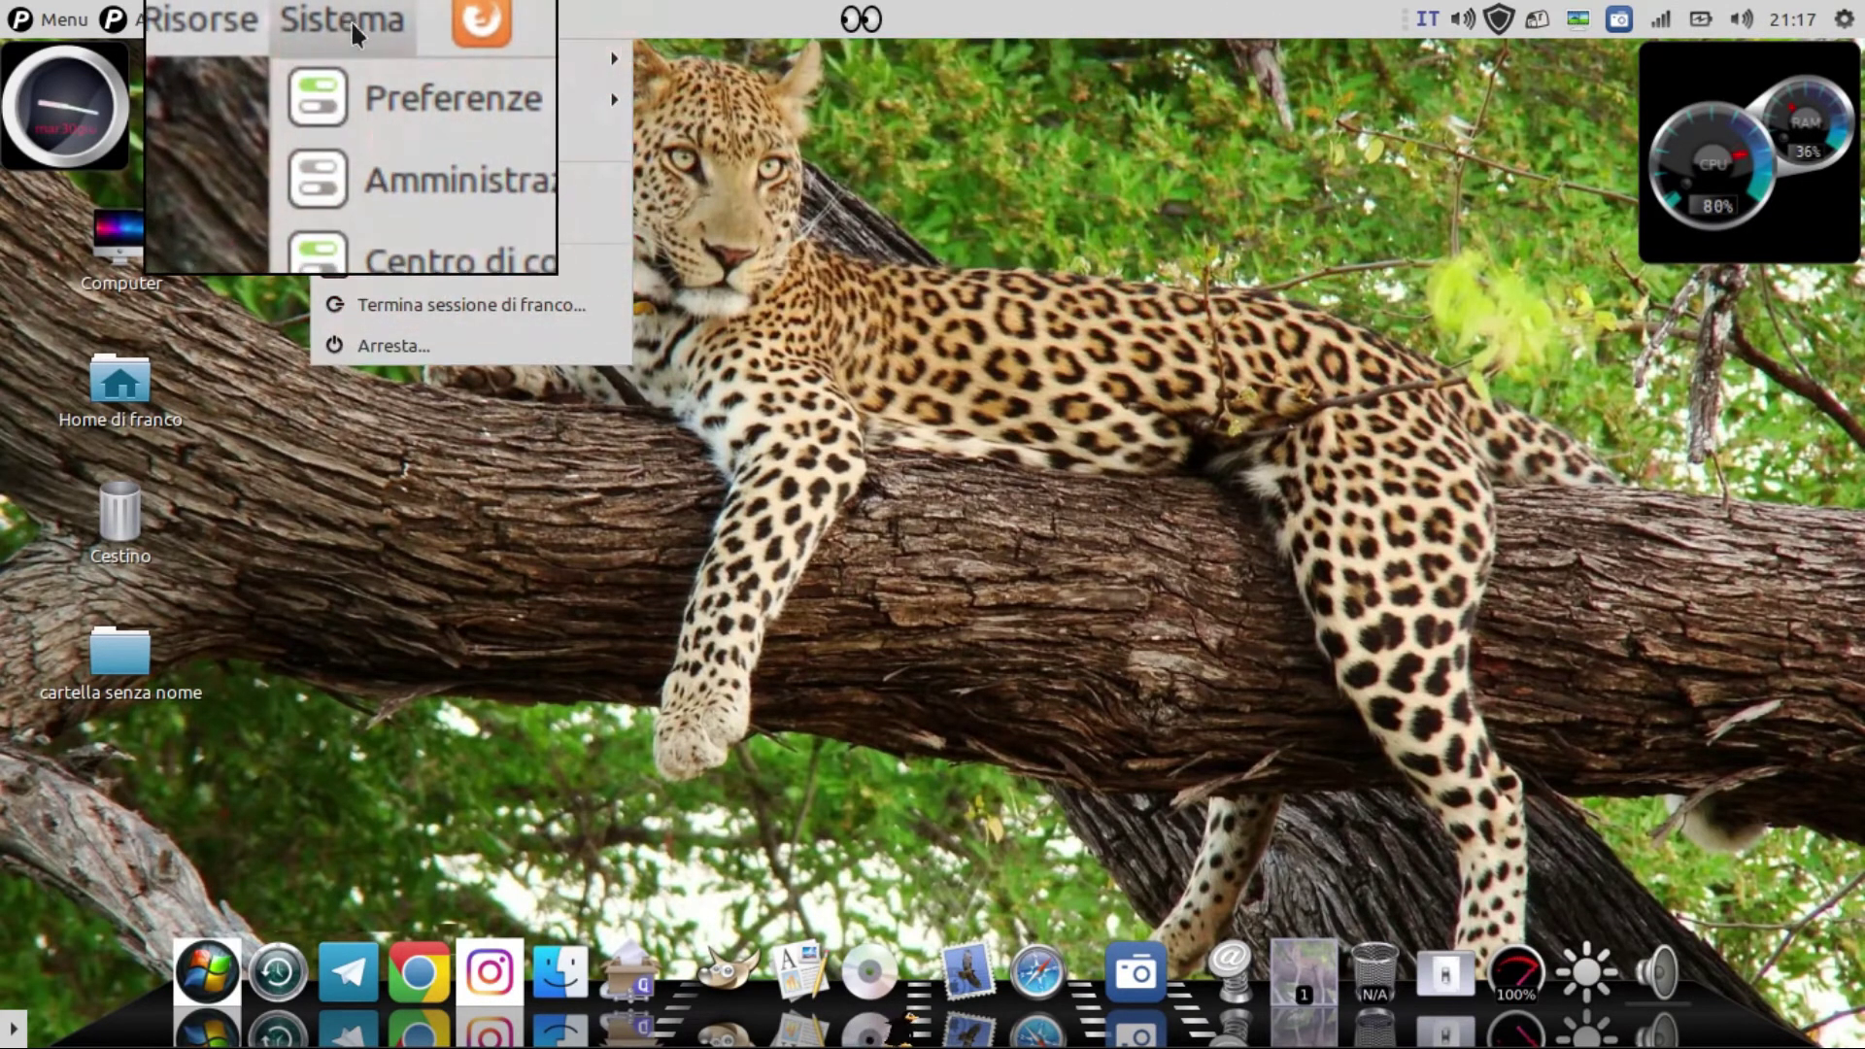
mouse_move(428, 58)
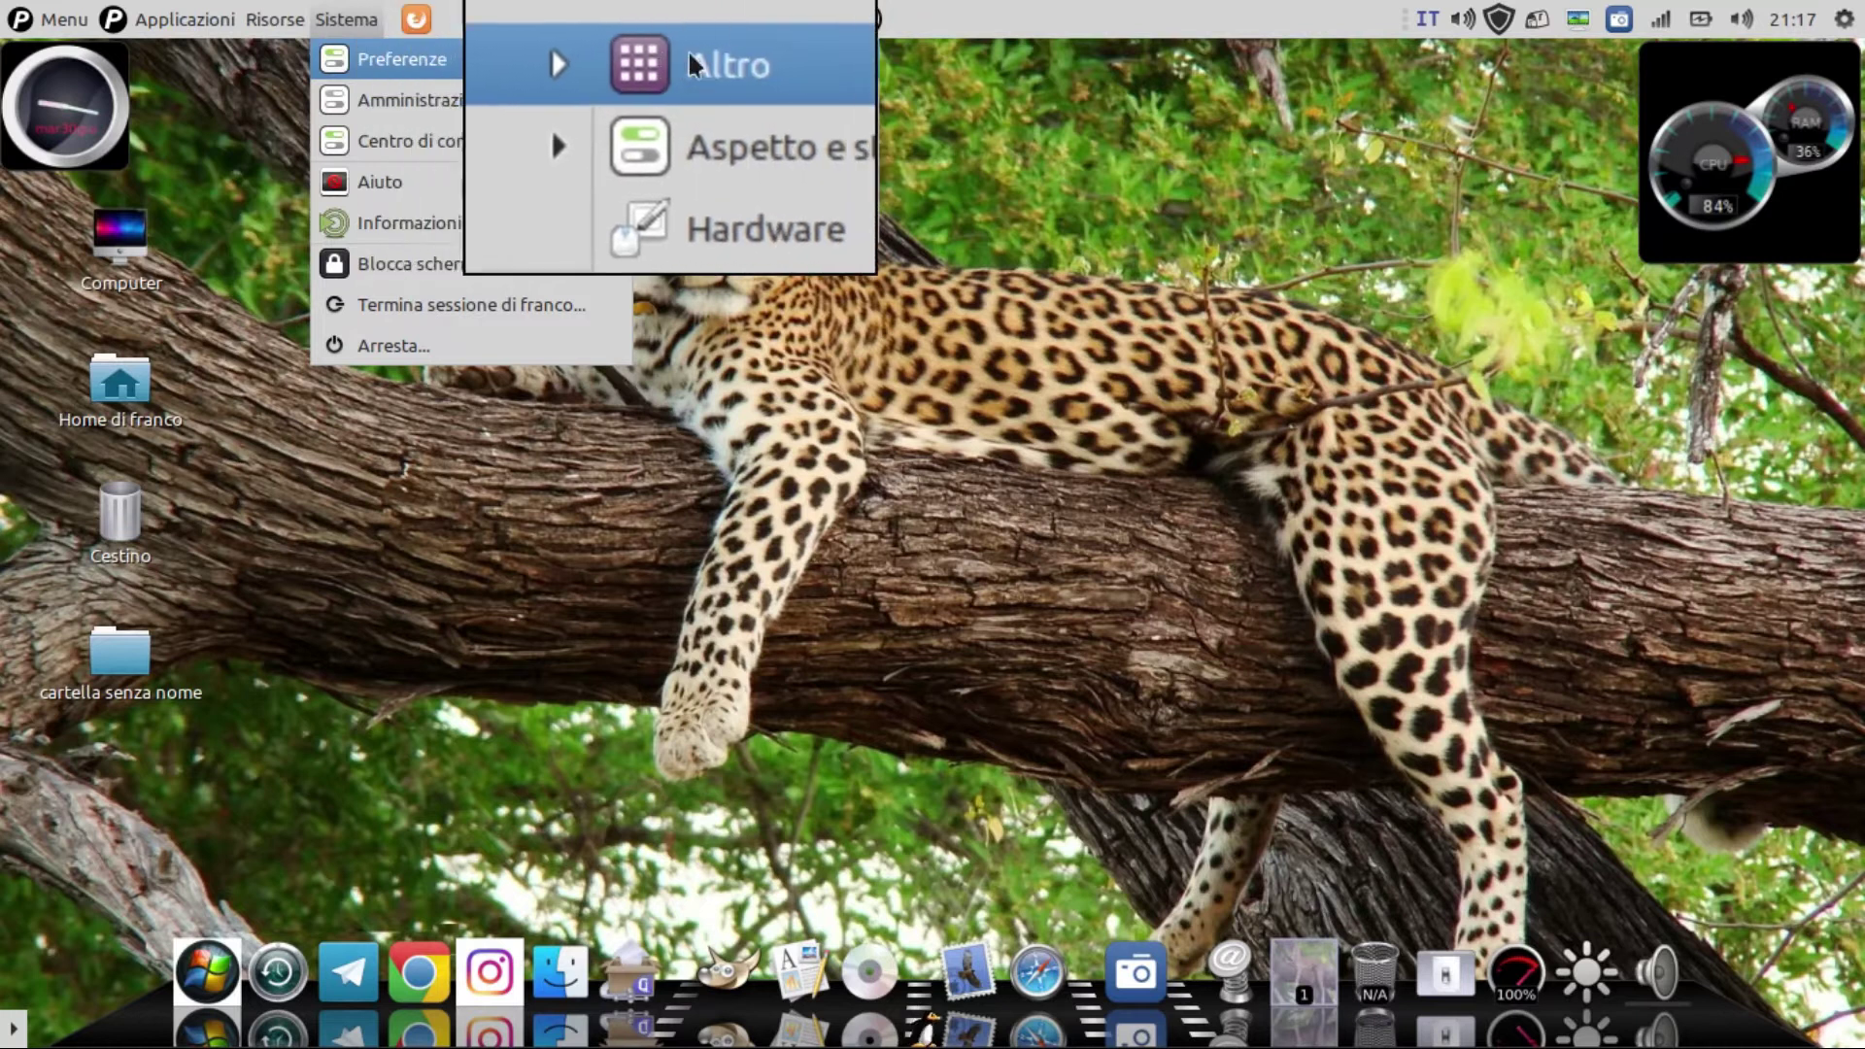
mouse_move(767, 97)
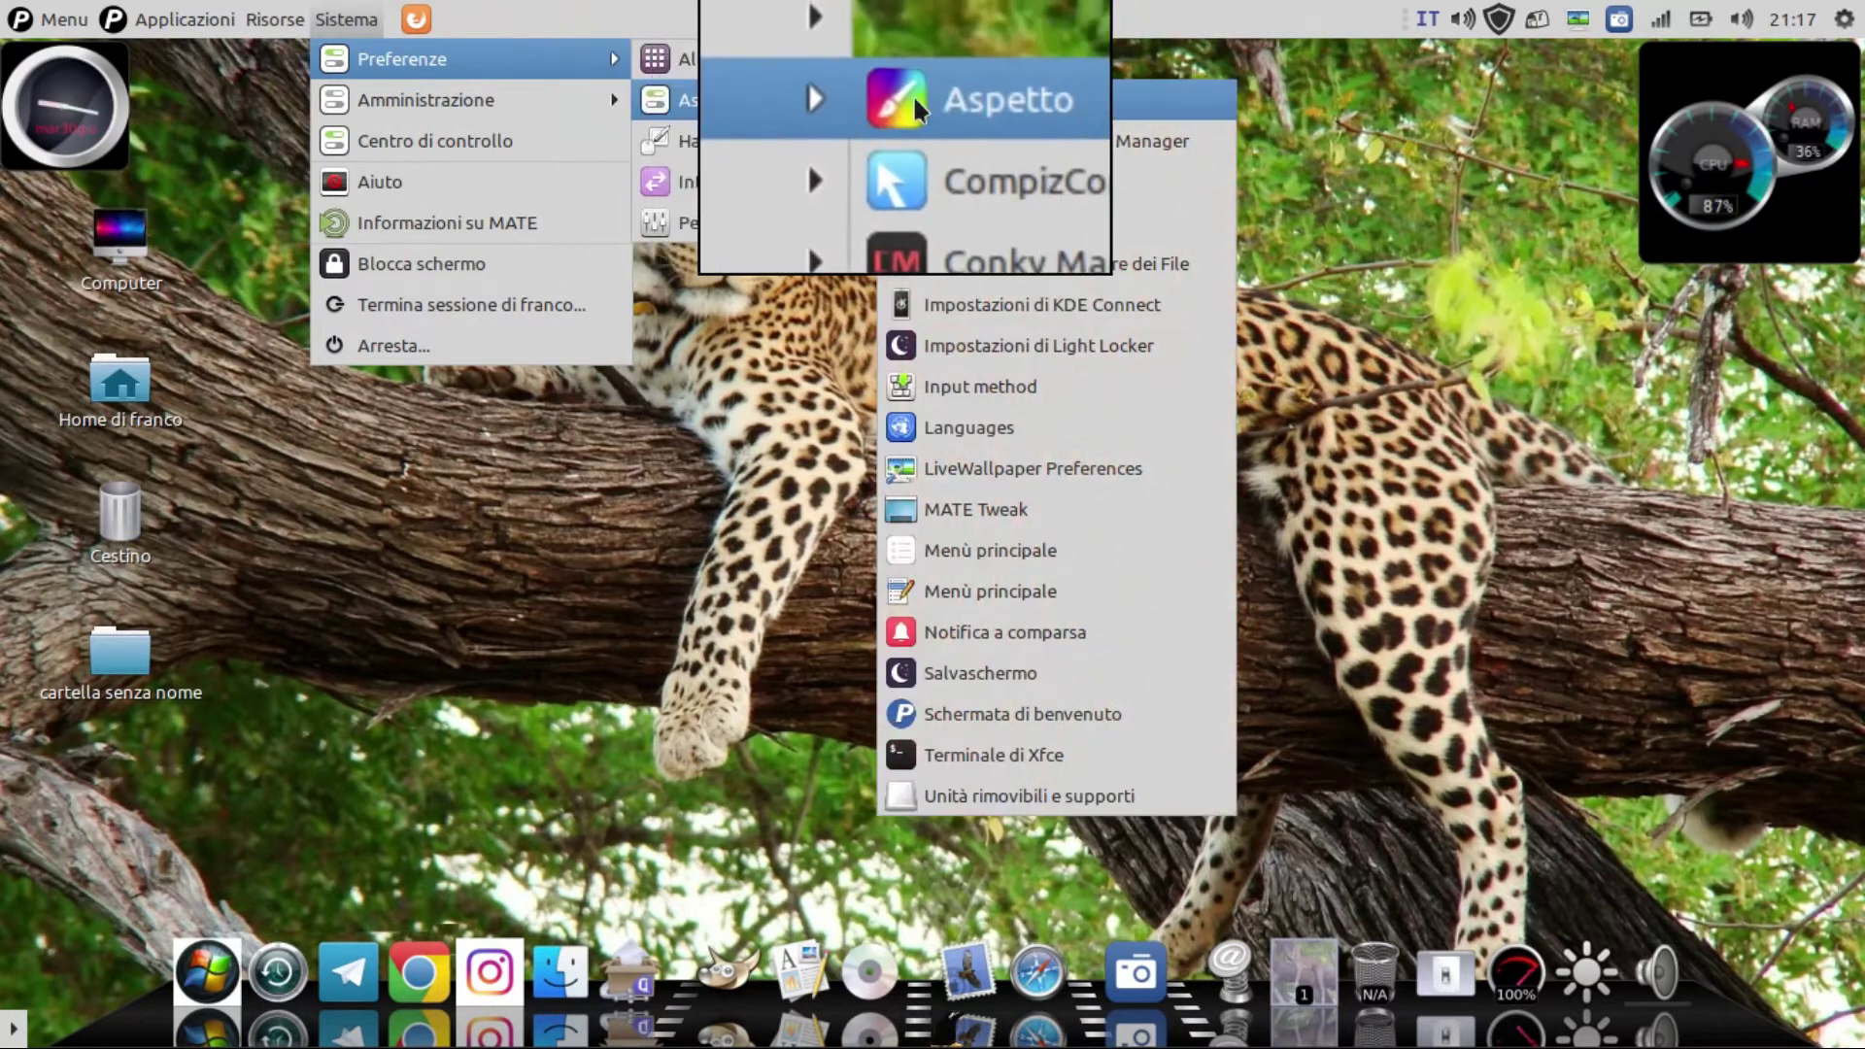
left_click(953, 92)
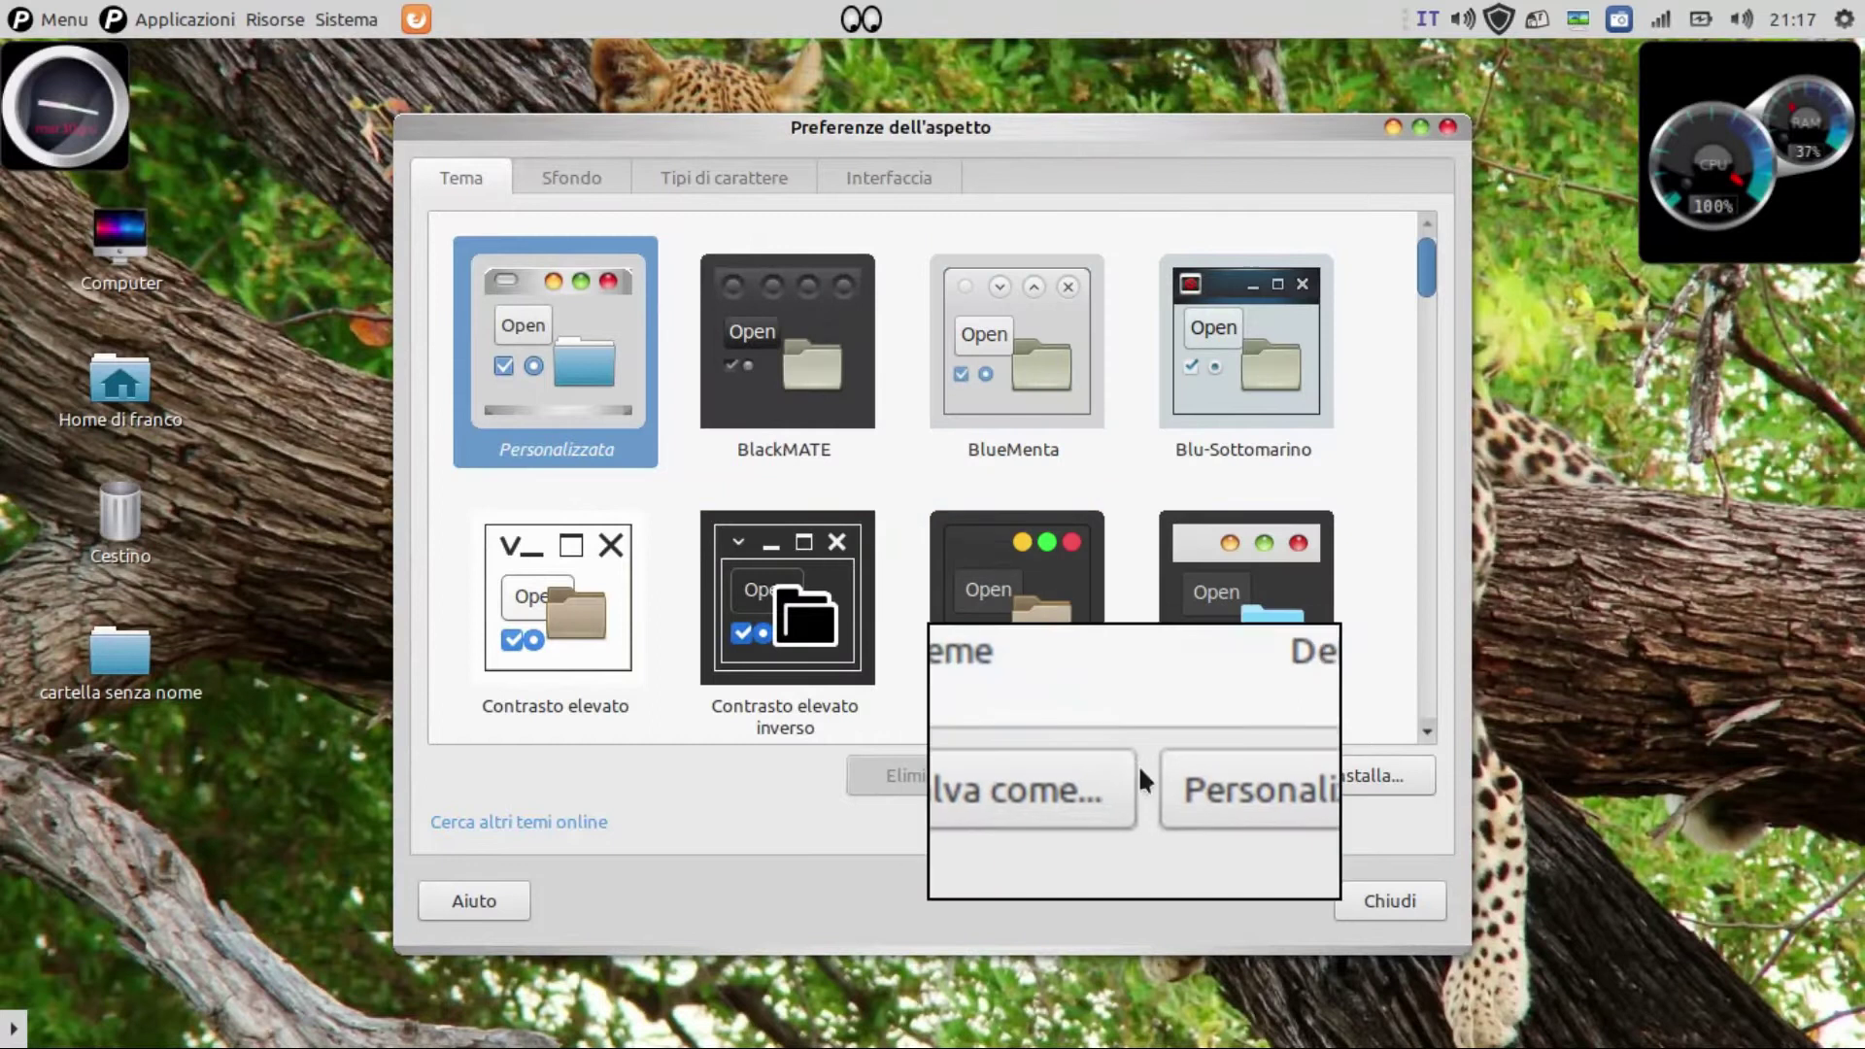
In Personalizza tema, browse the Controlli list and choose Fire Red Theme 1.8.1
left_click(1210, 772)
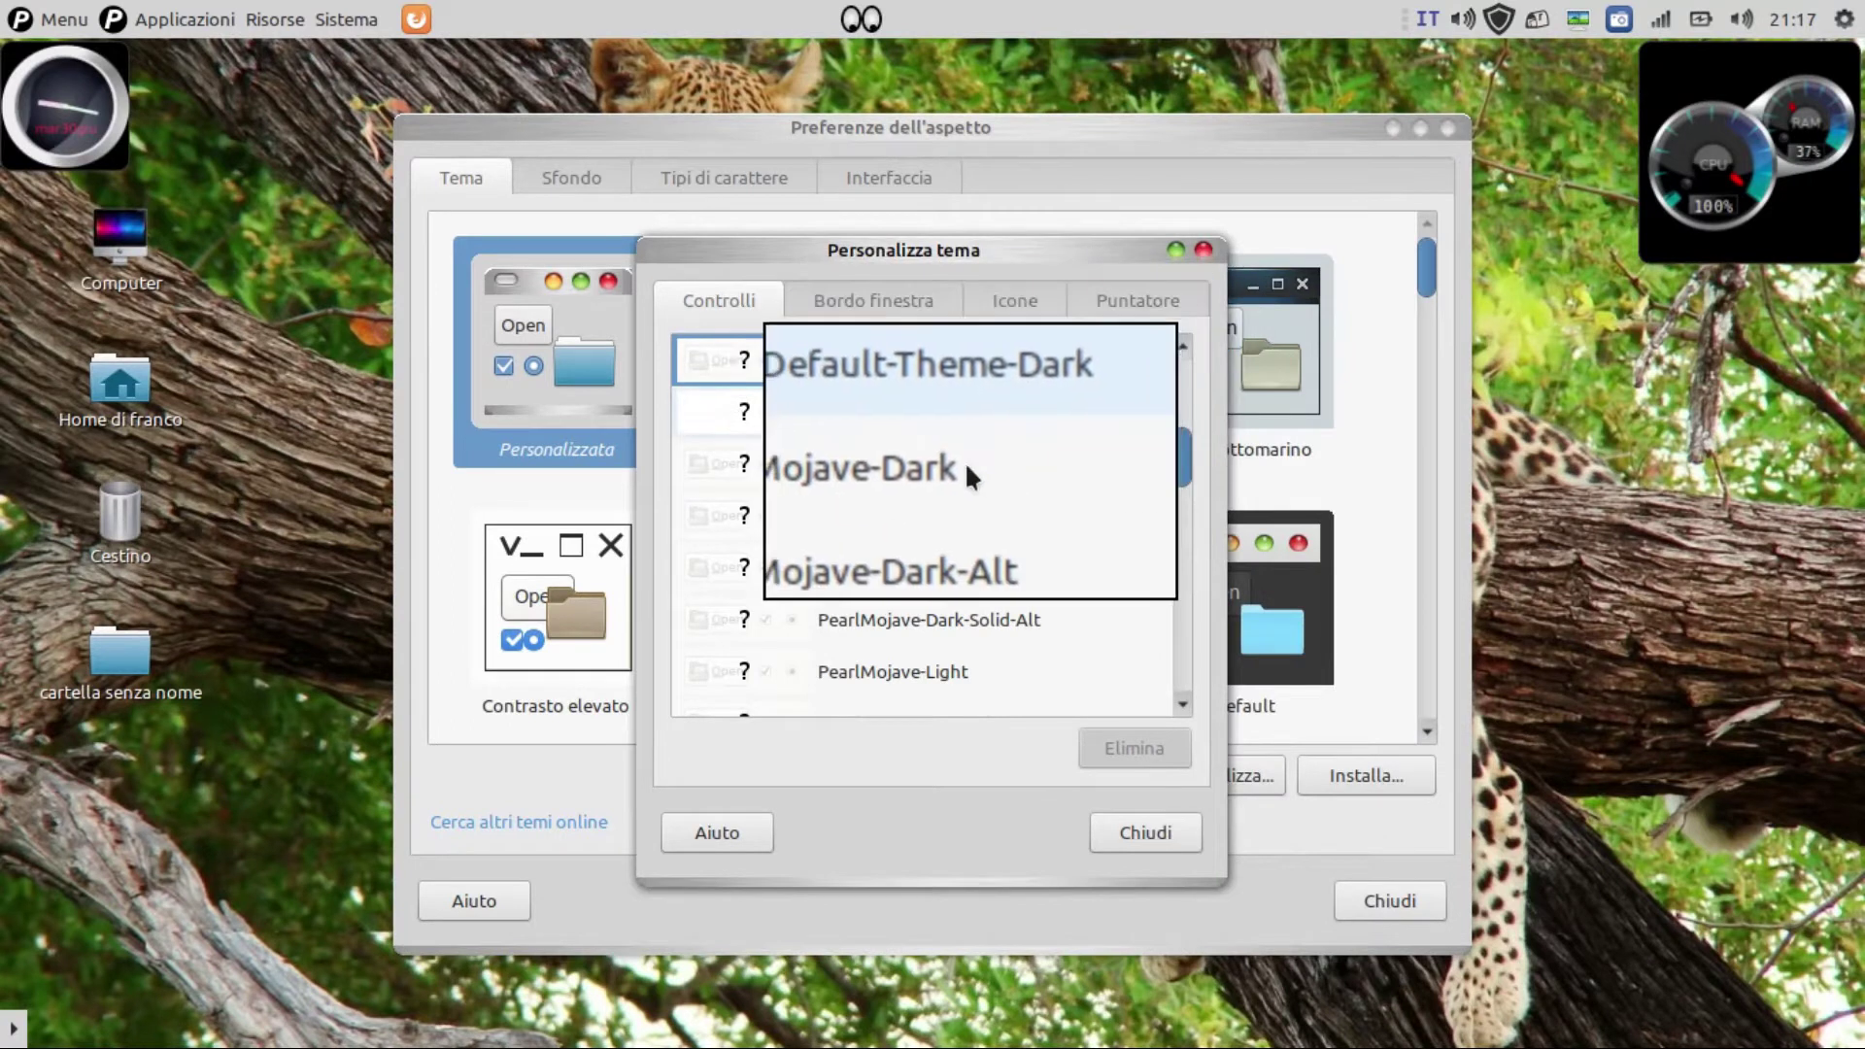
scroll(947, 496, "down", 4)
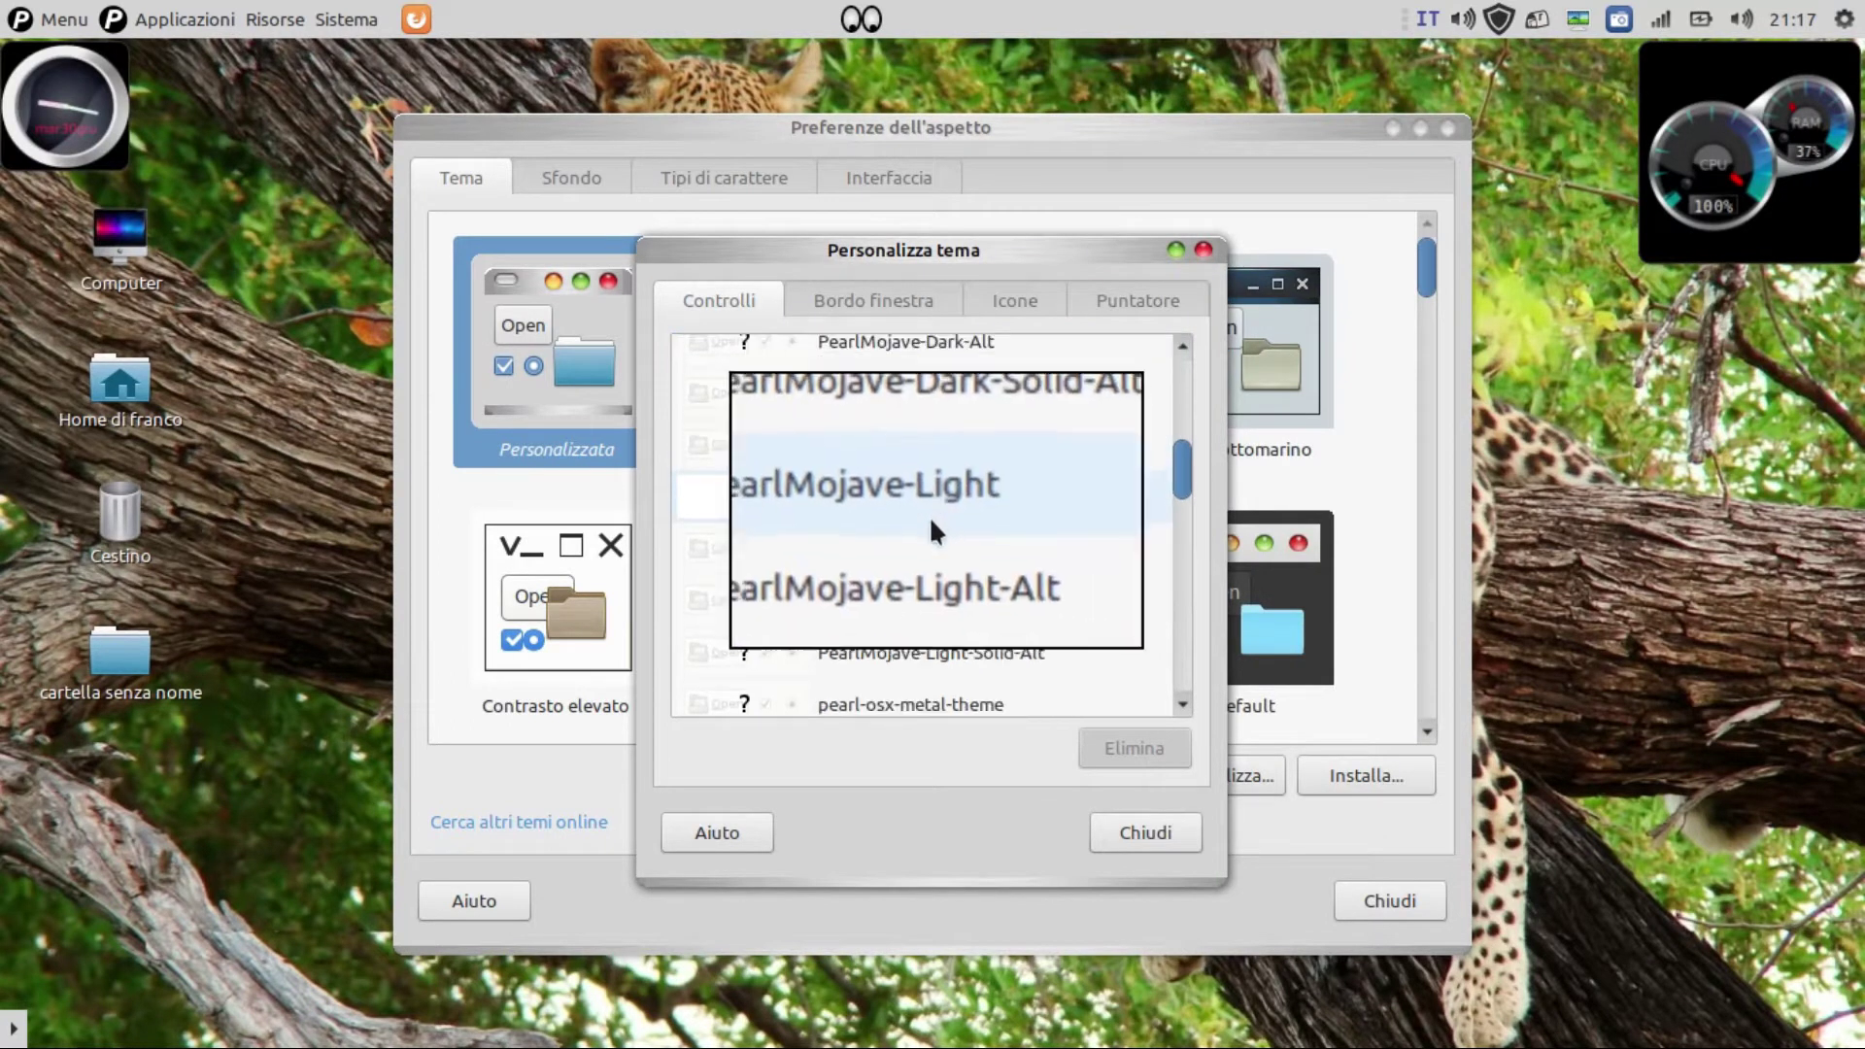
scroll(932, 529, "down", 5)
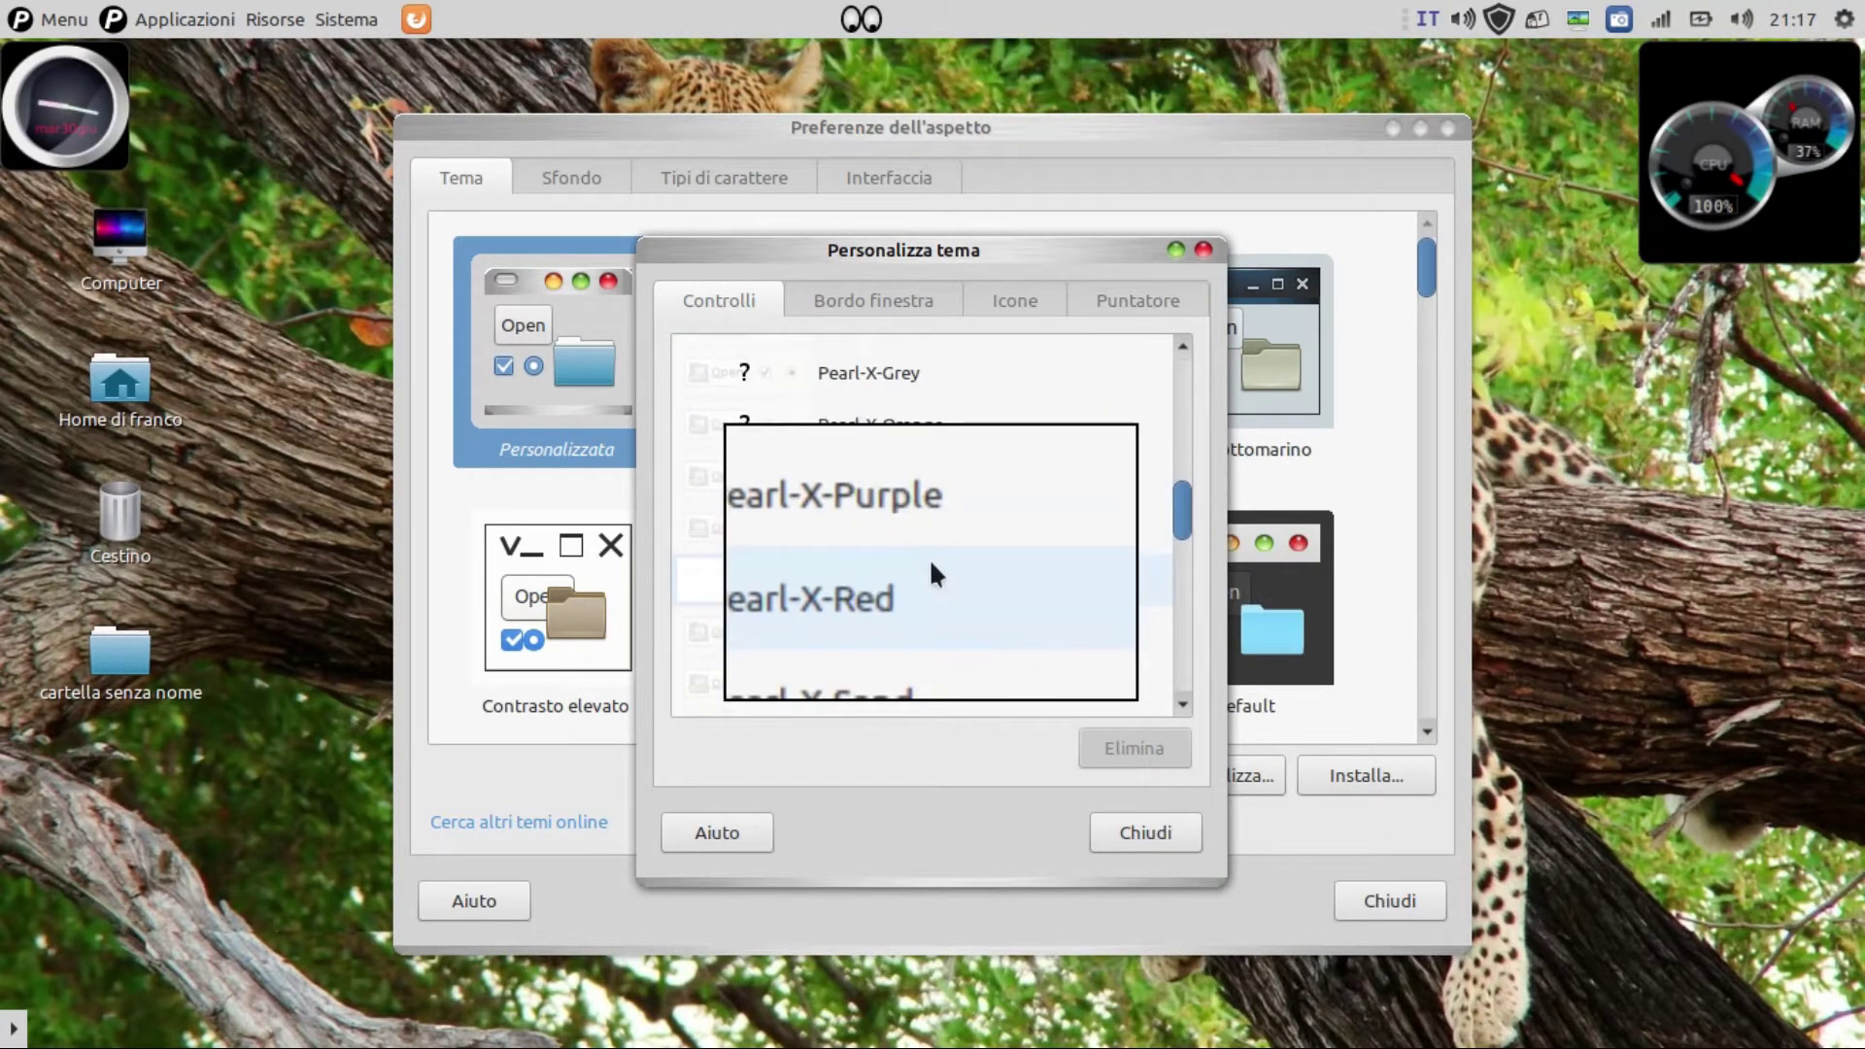
scroll(922, 552, "up", 3)
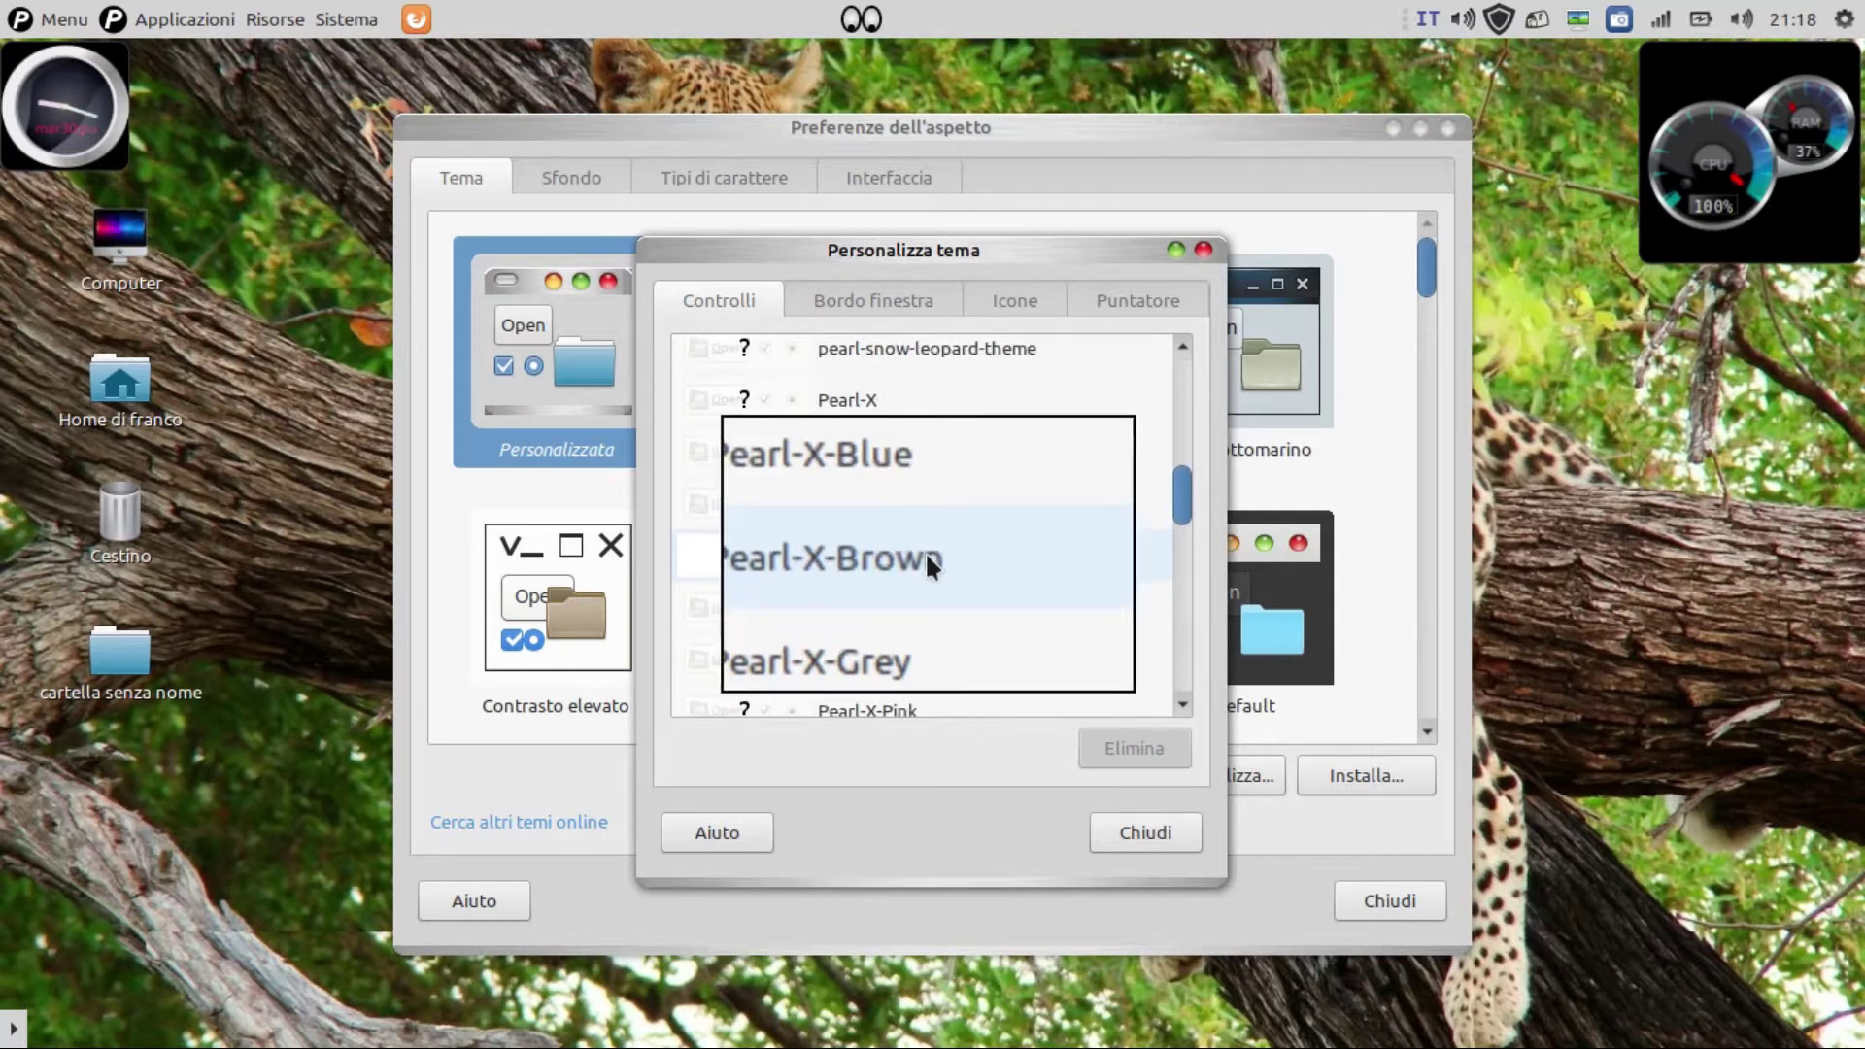
scroll(924, 551, "up", 3)
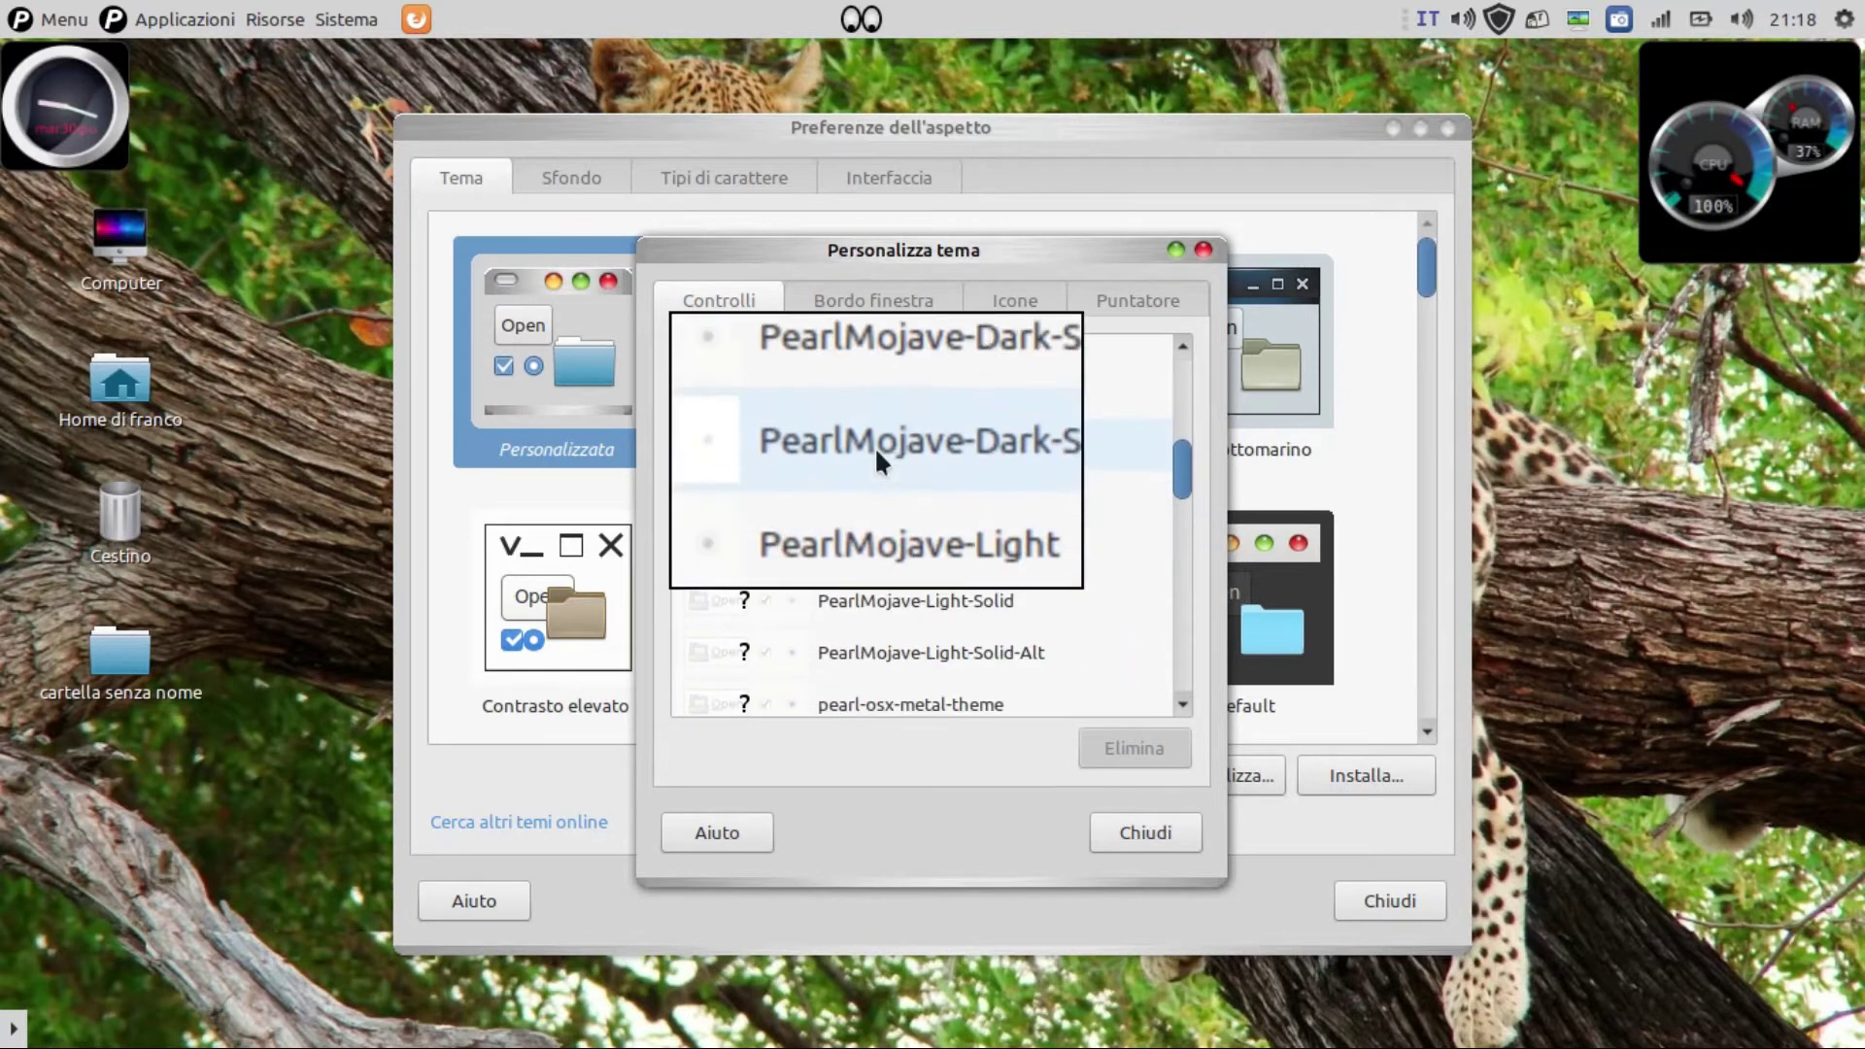
scroll(901, 437, "up", 3)
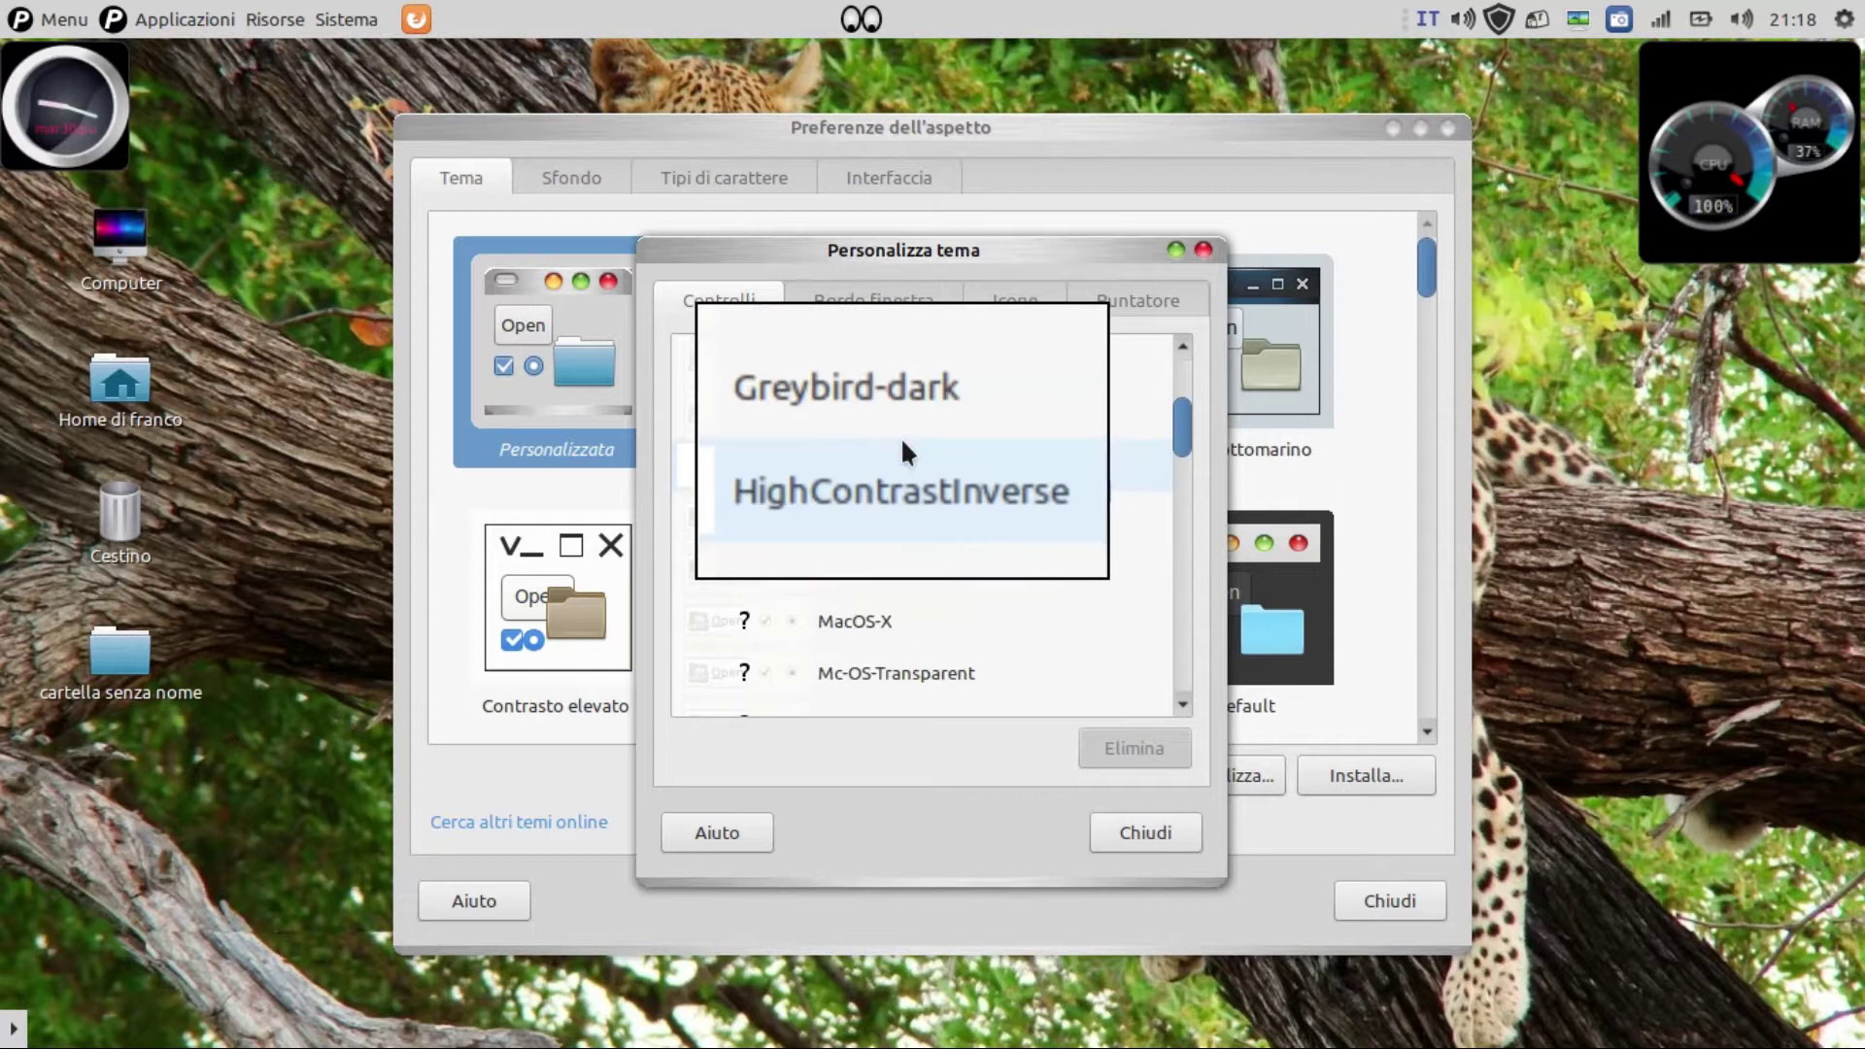
scroll(900, 435, "up", 3)
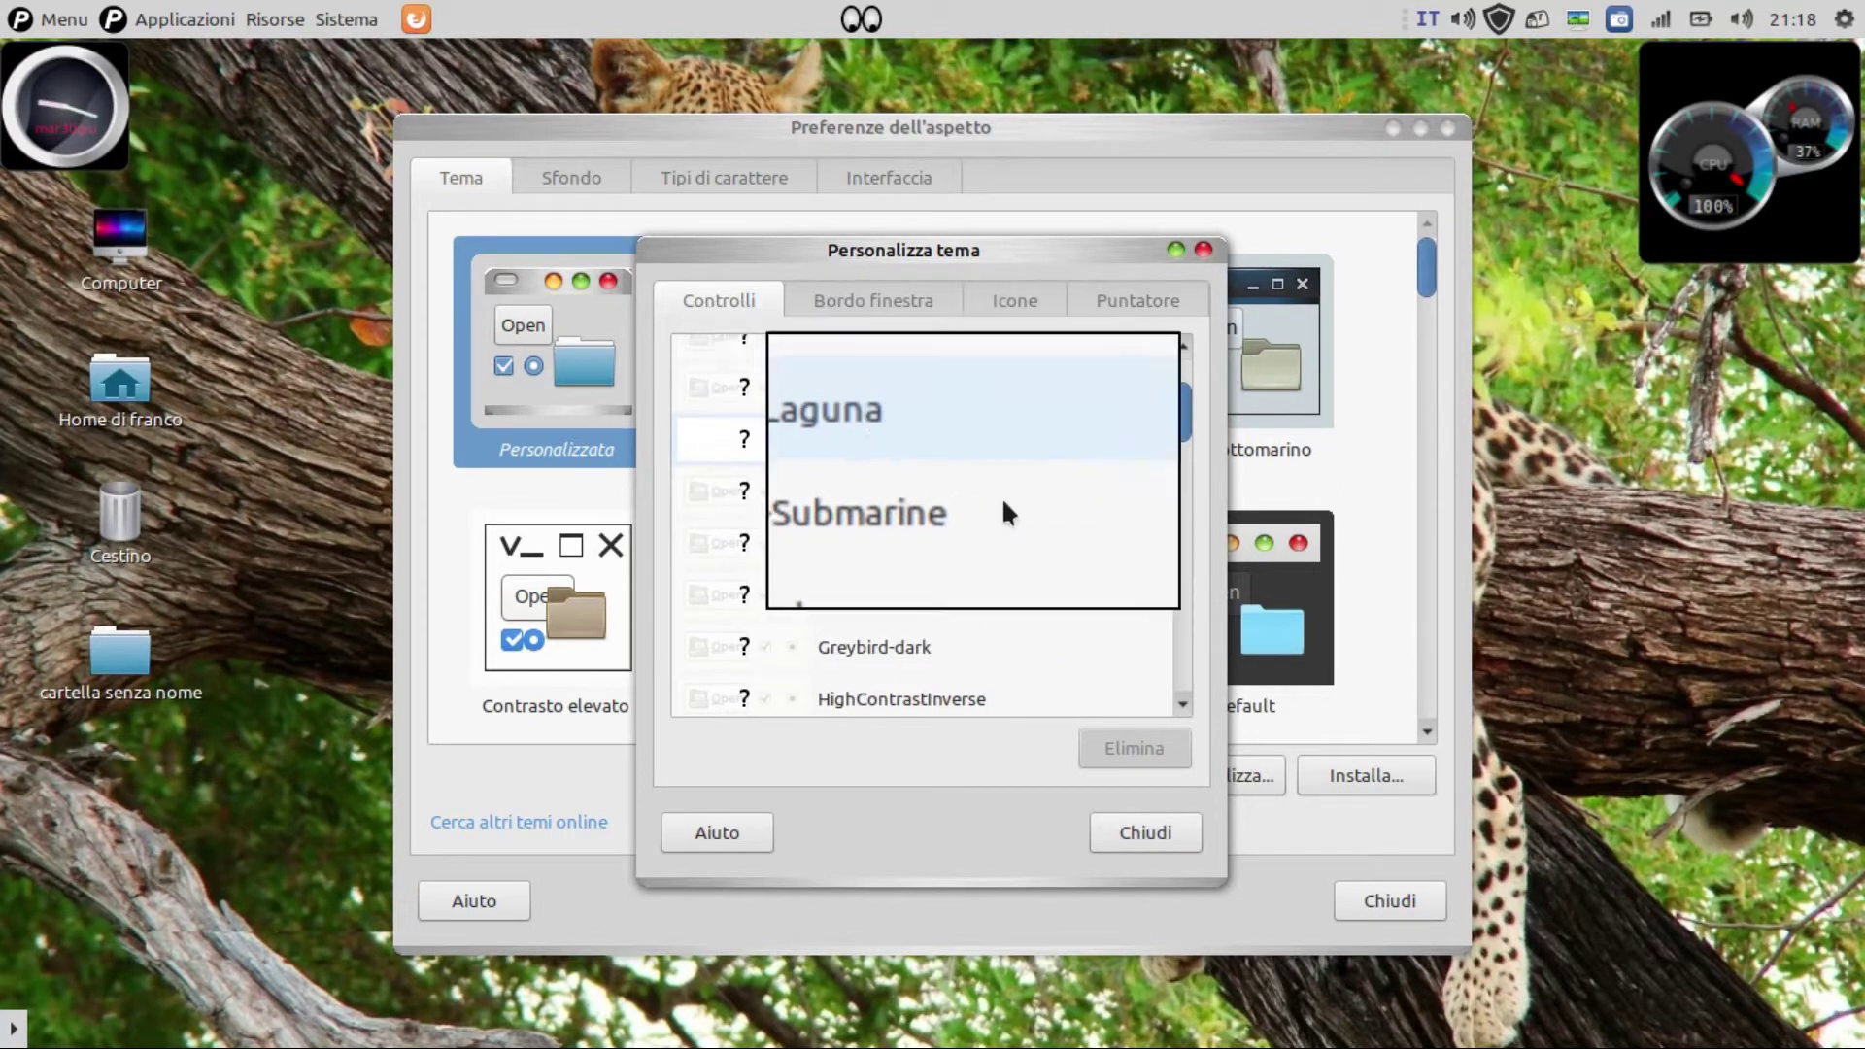
scroll(1011, 501, "up", 5)
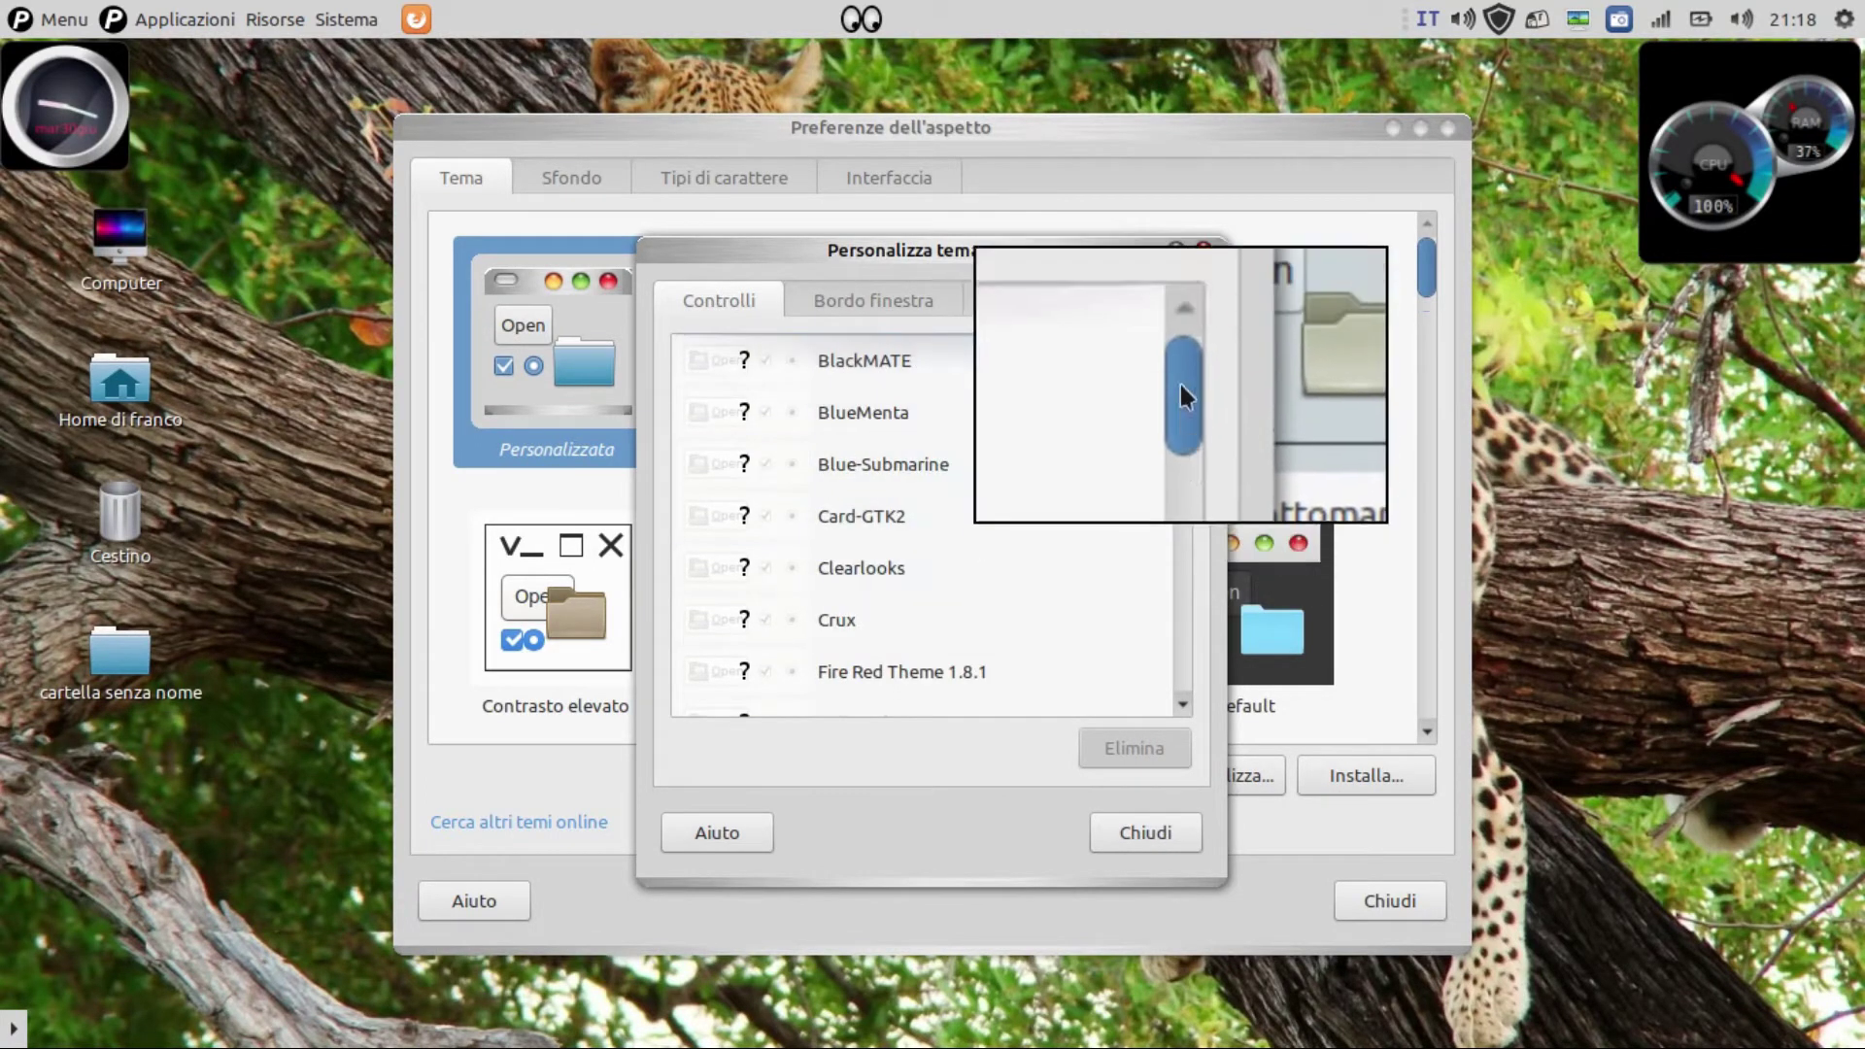
scroll(1191, 410, "down", 8)
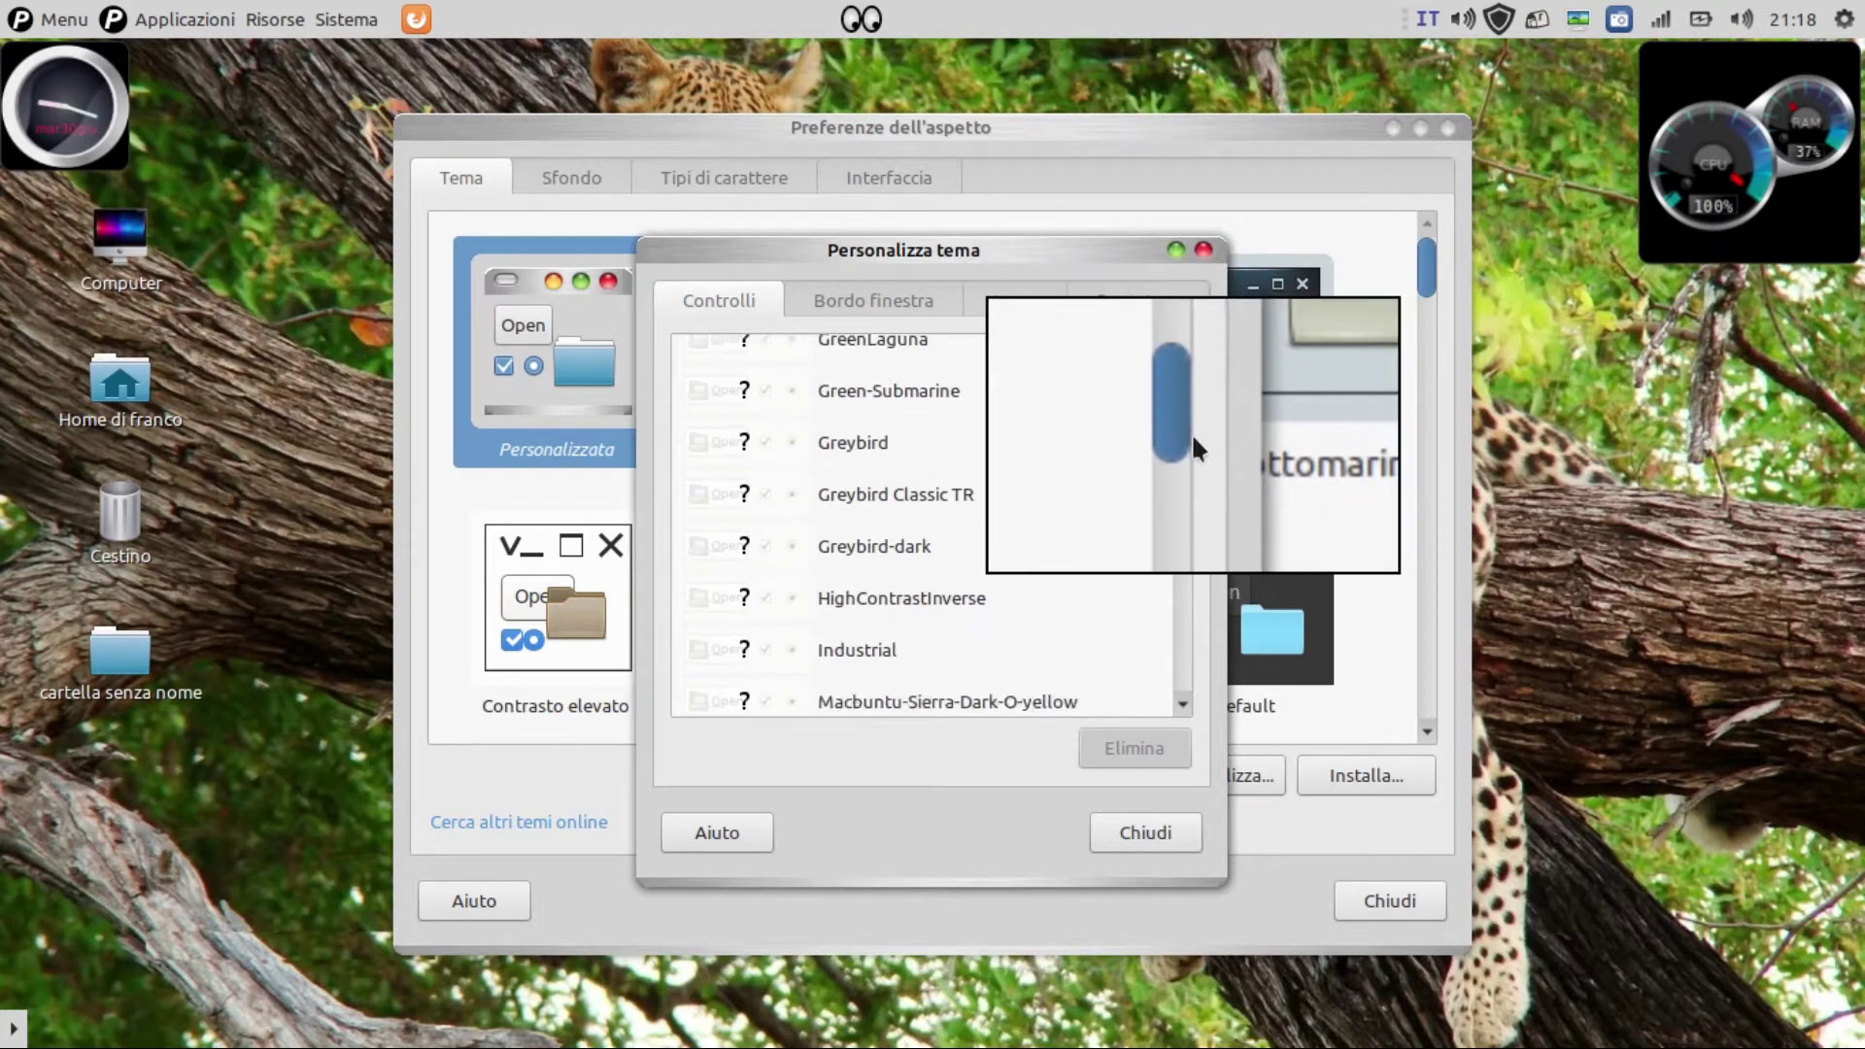
scroll(1146, 466, "down", 5)
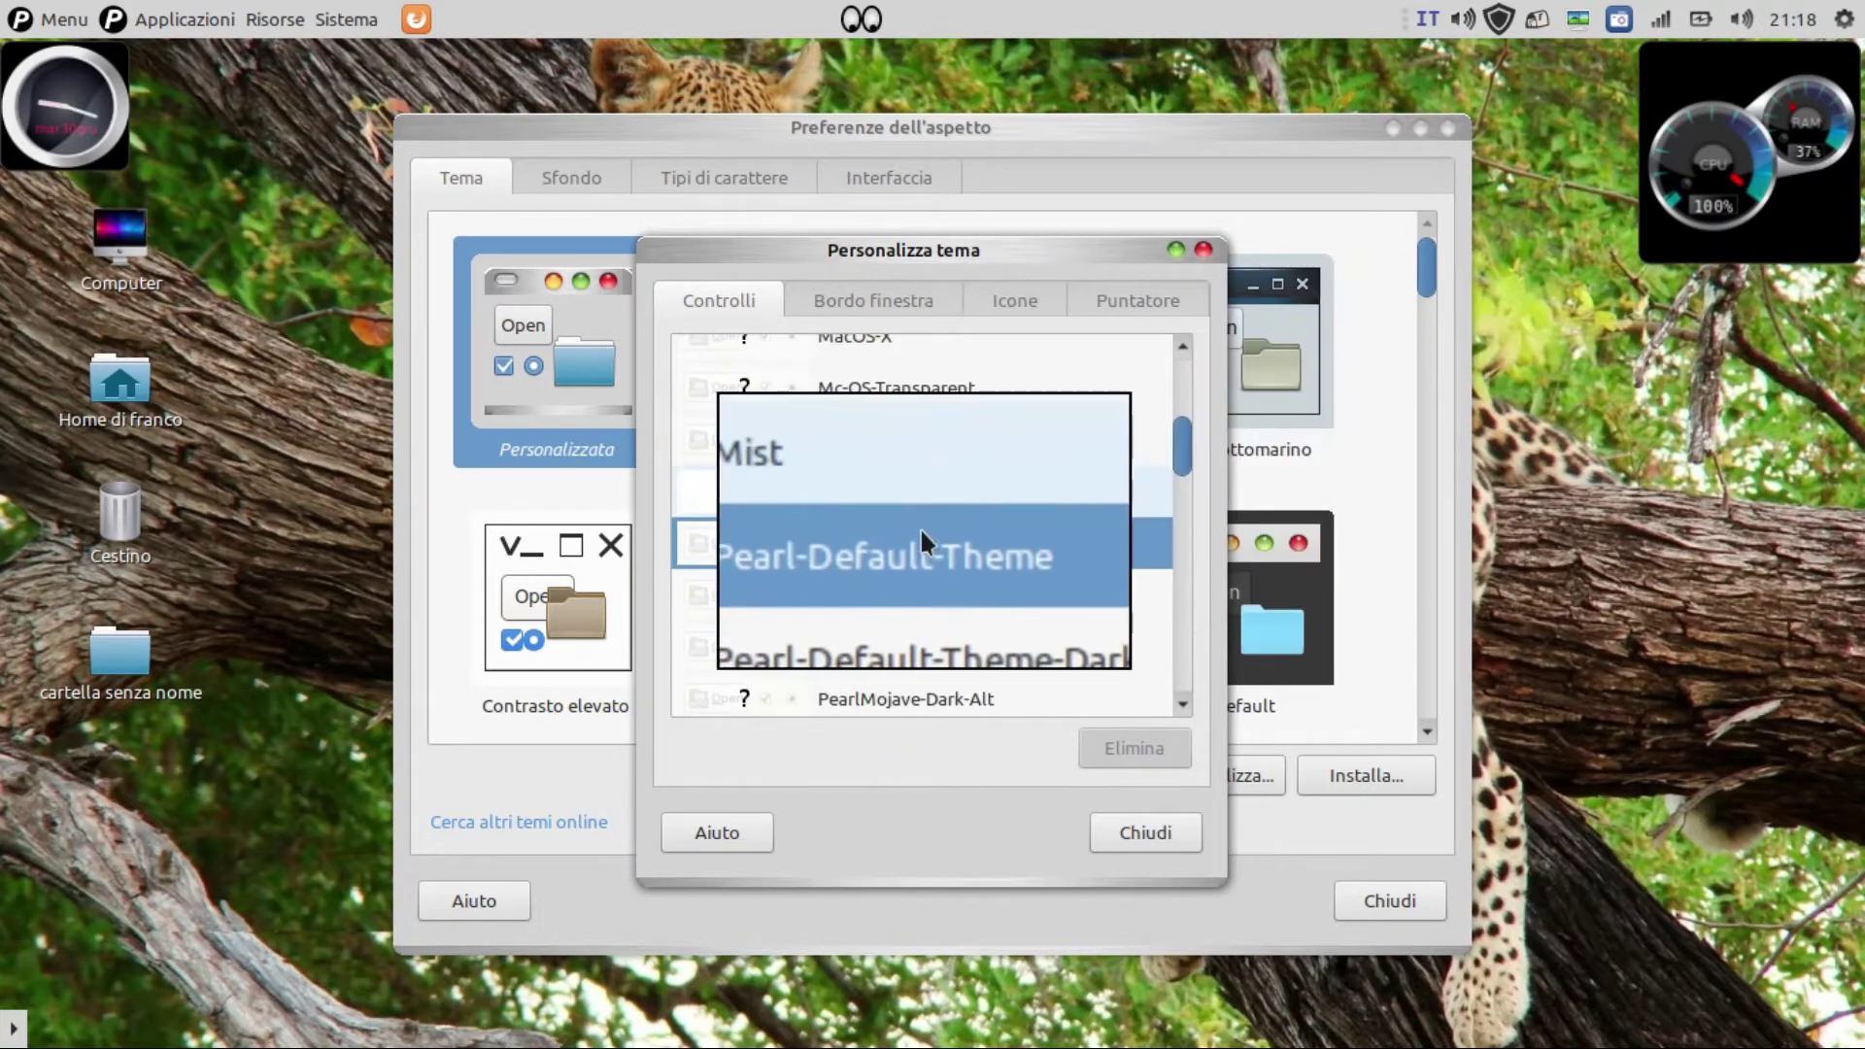
scroll(896, 486, "down", 7)
scroll(898, 509, "down", 10)
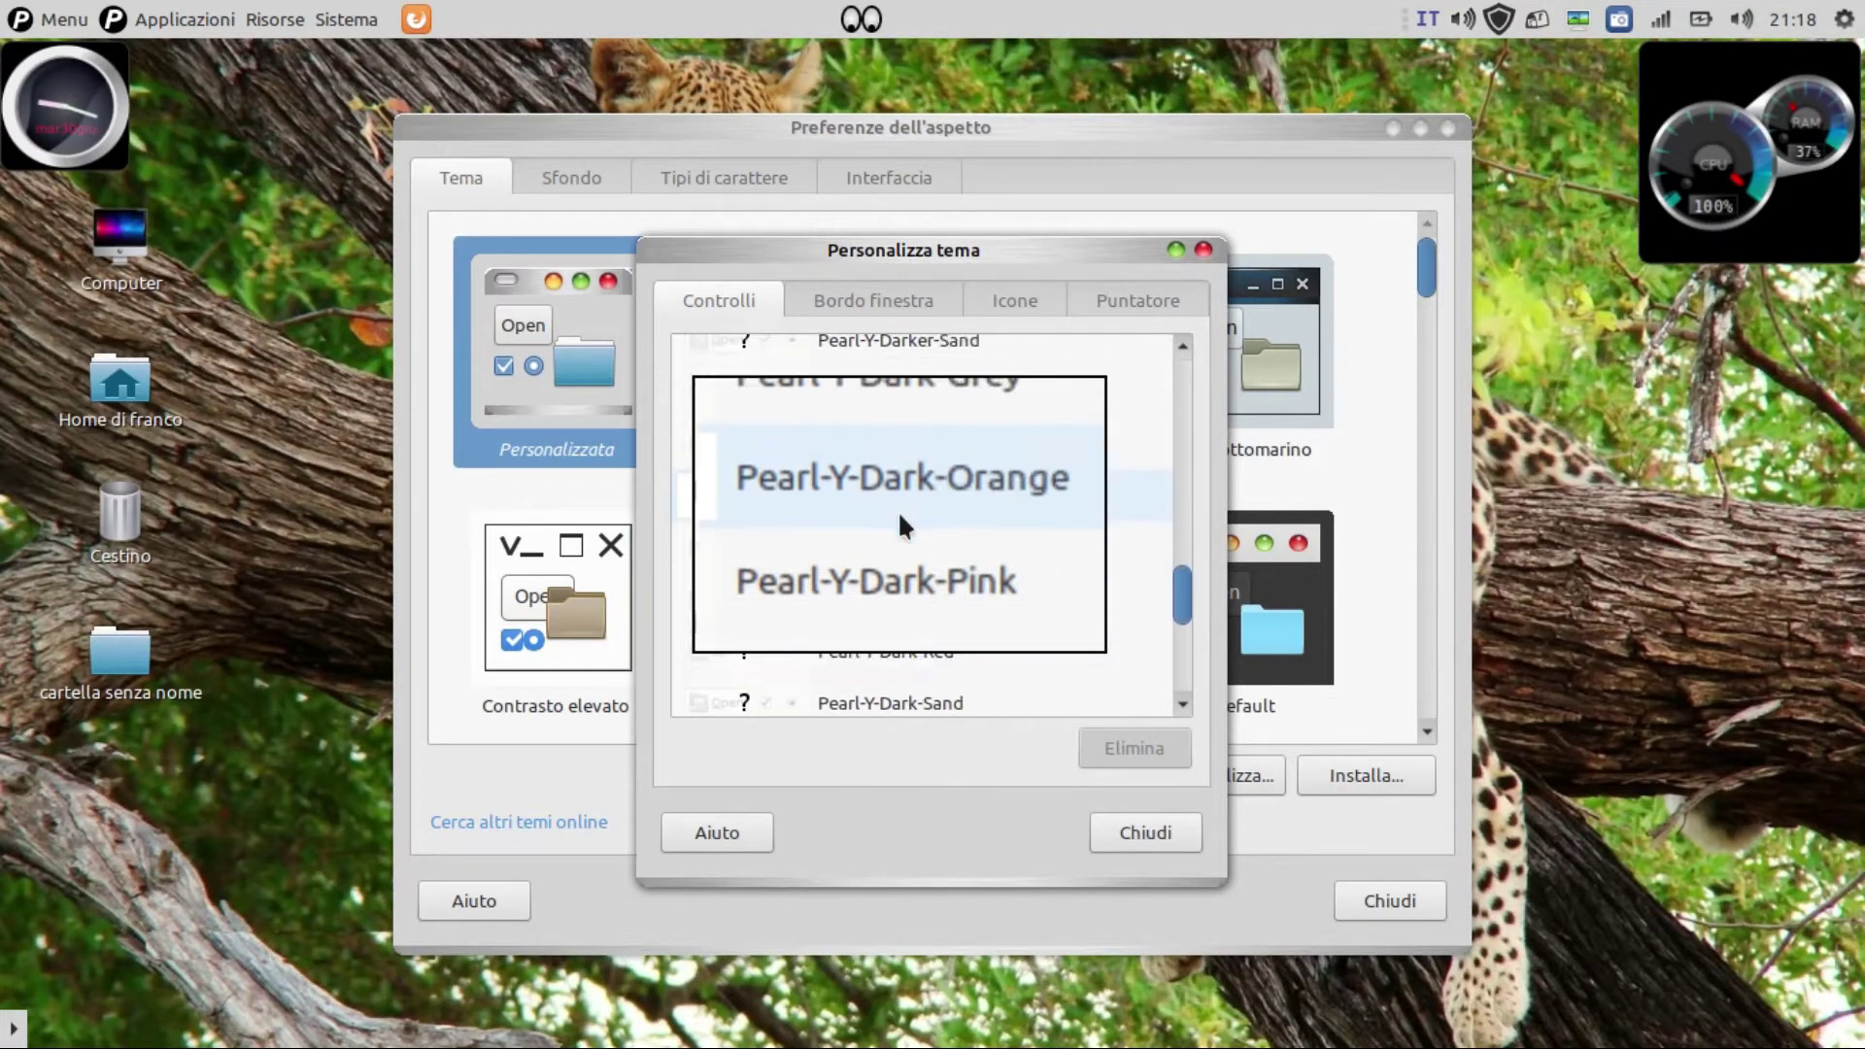
scroll(900, 518, "down", 15)
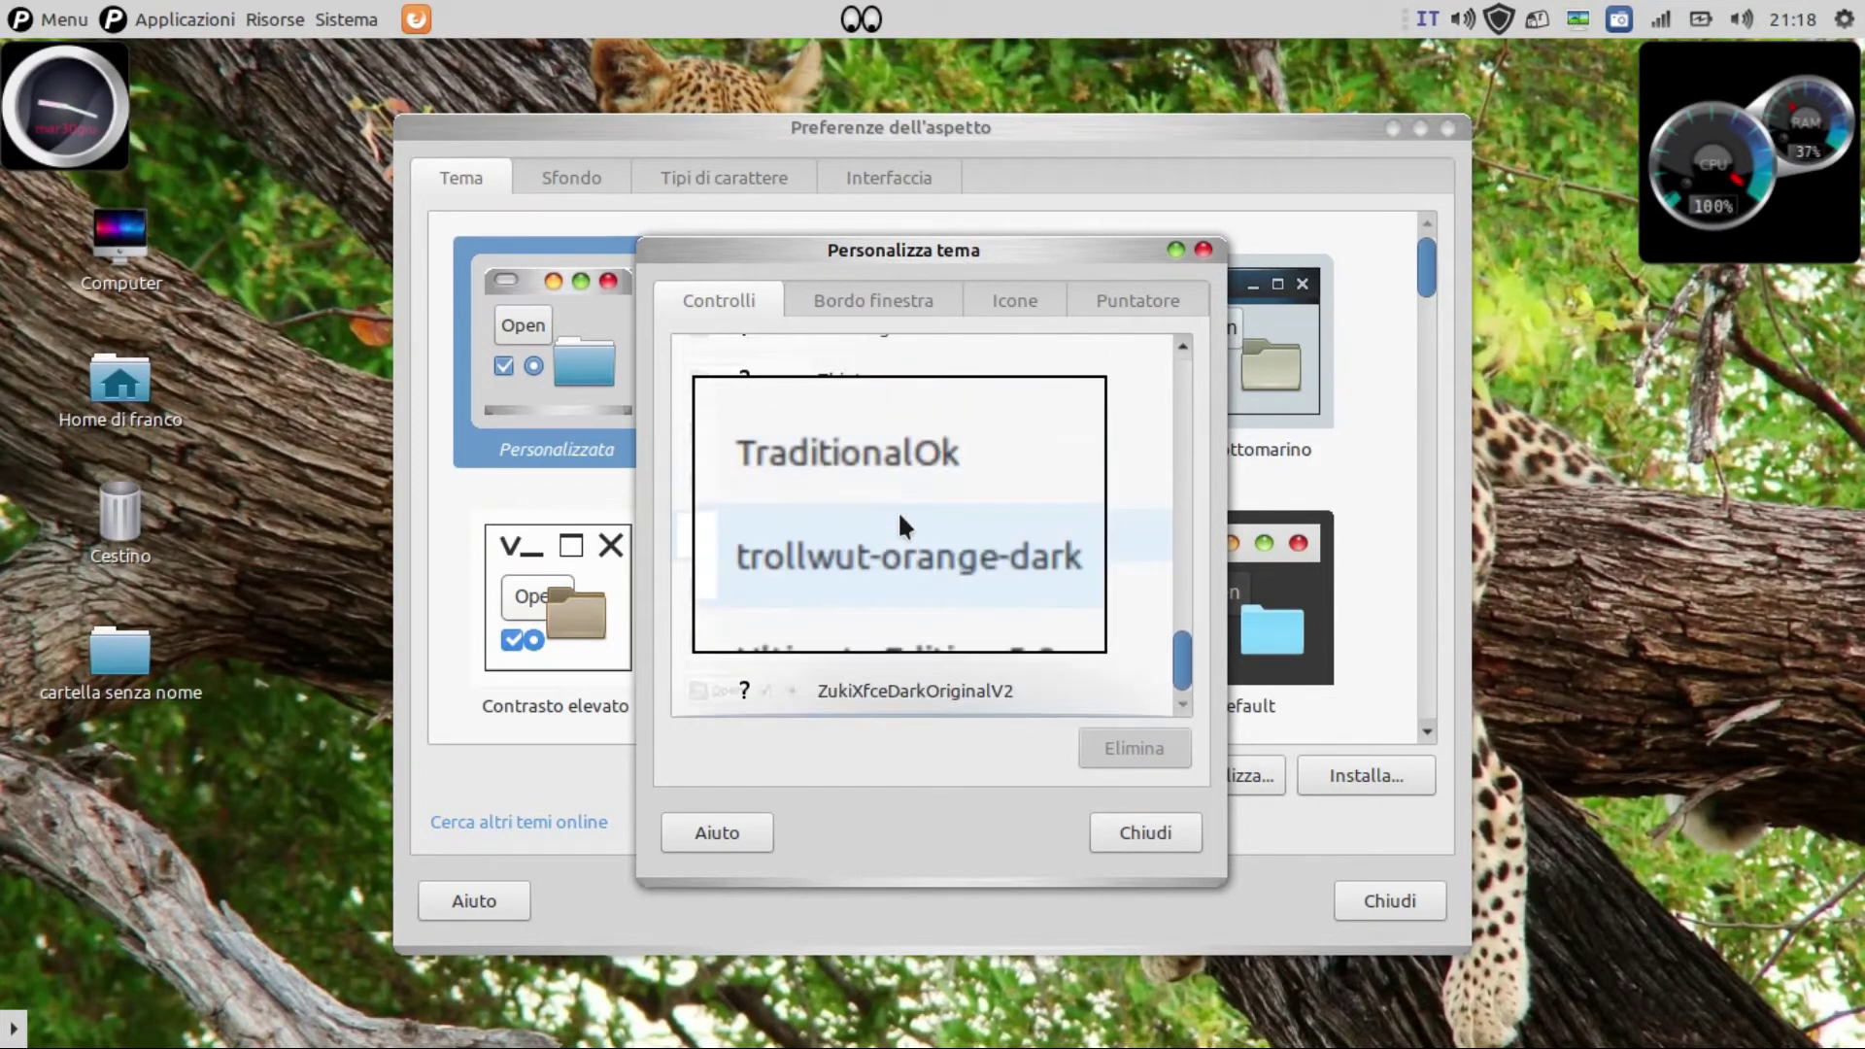
scroll(897, 510, "up", 14)
scroll(898, 507, "up", 12)
scroll(897, 507, "up", 12)
scroll(898, 507, "up", 12)
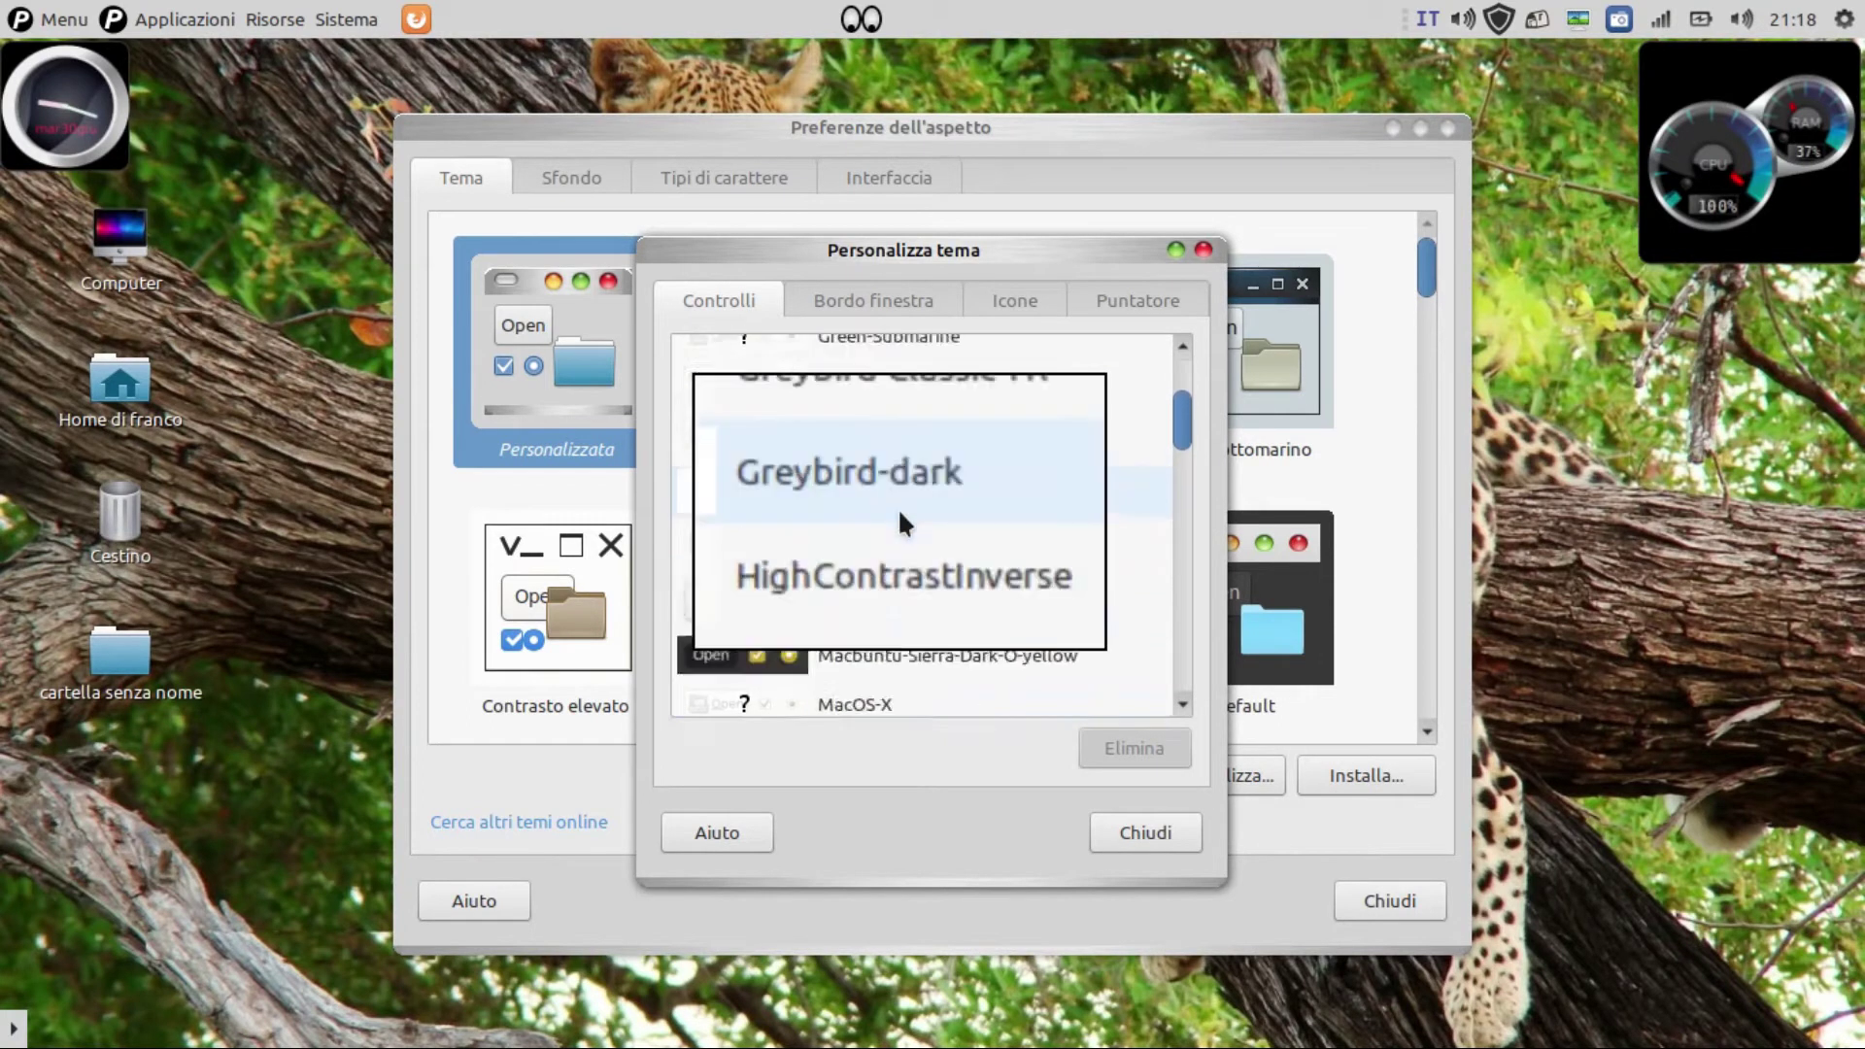
scroll(897, 507, "up", 6)
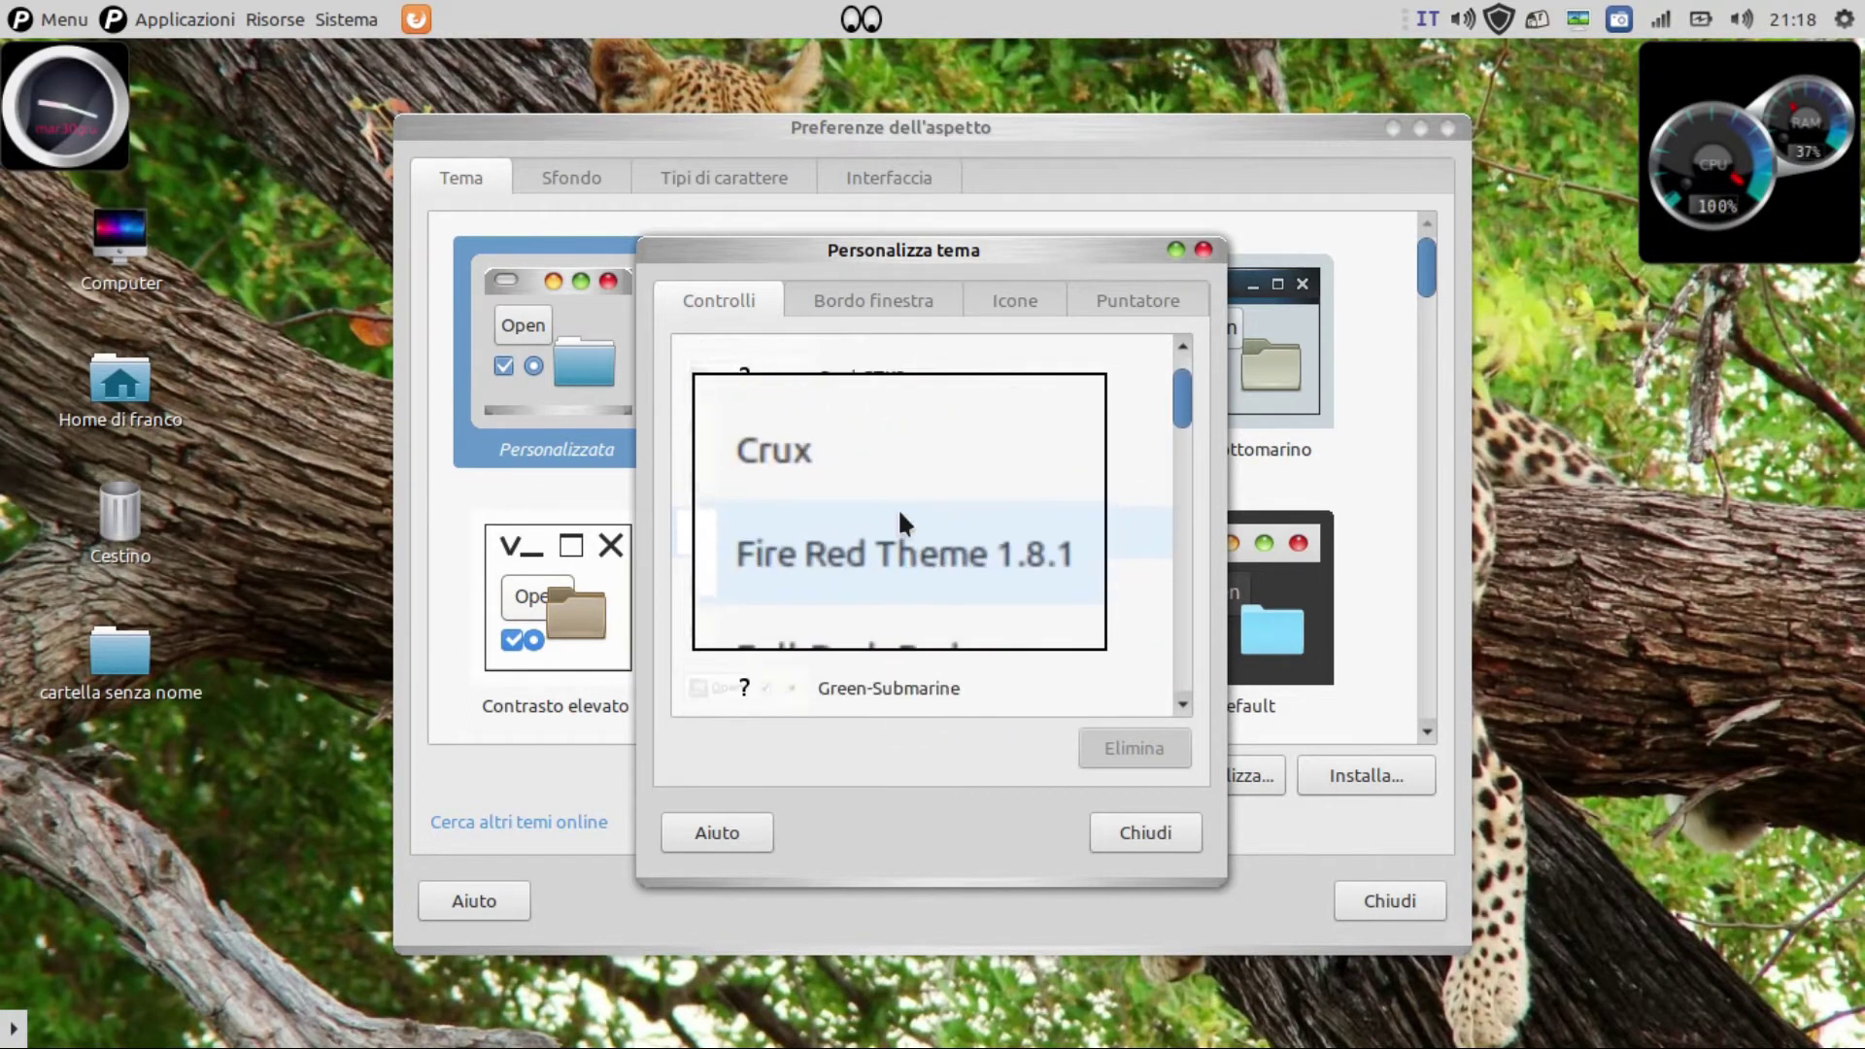
scroll(897, 515, "up", 1)
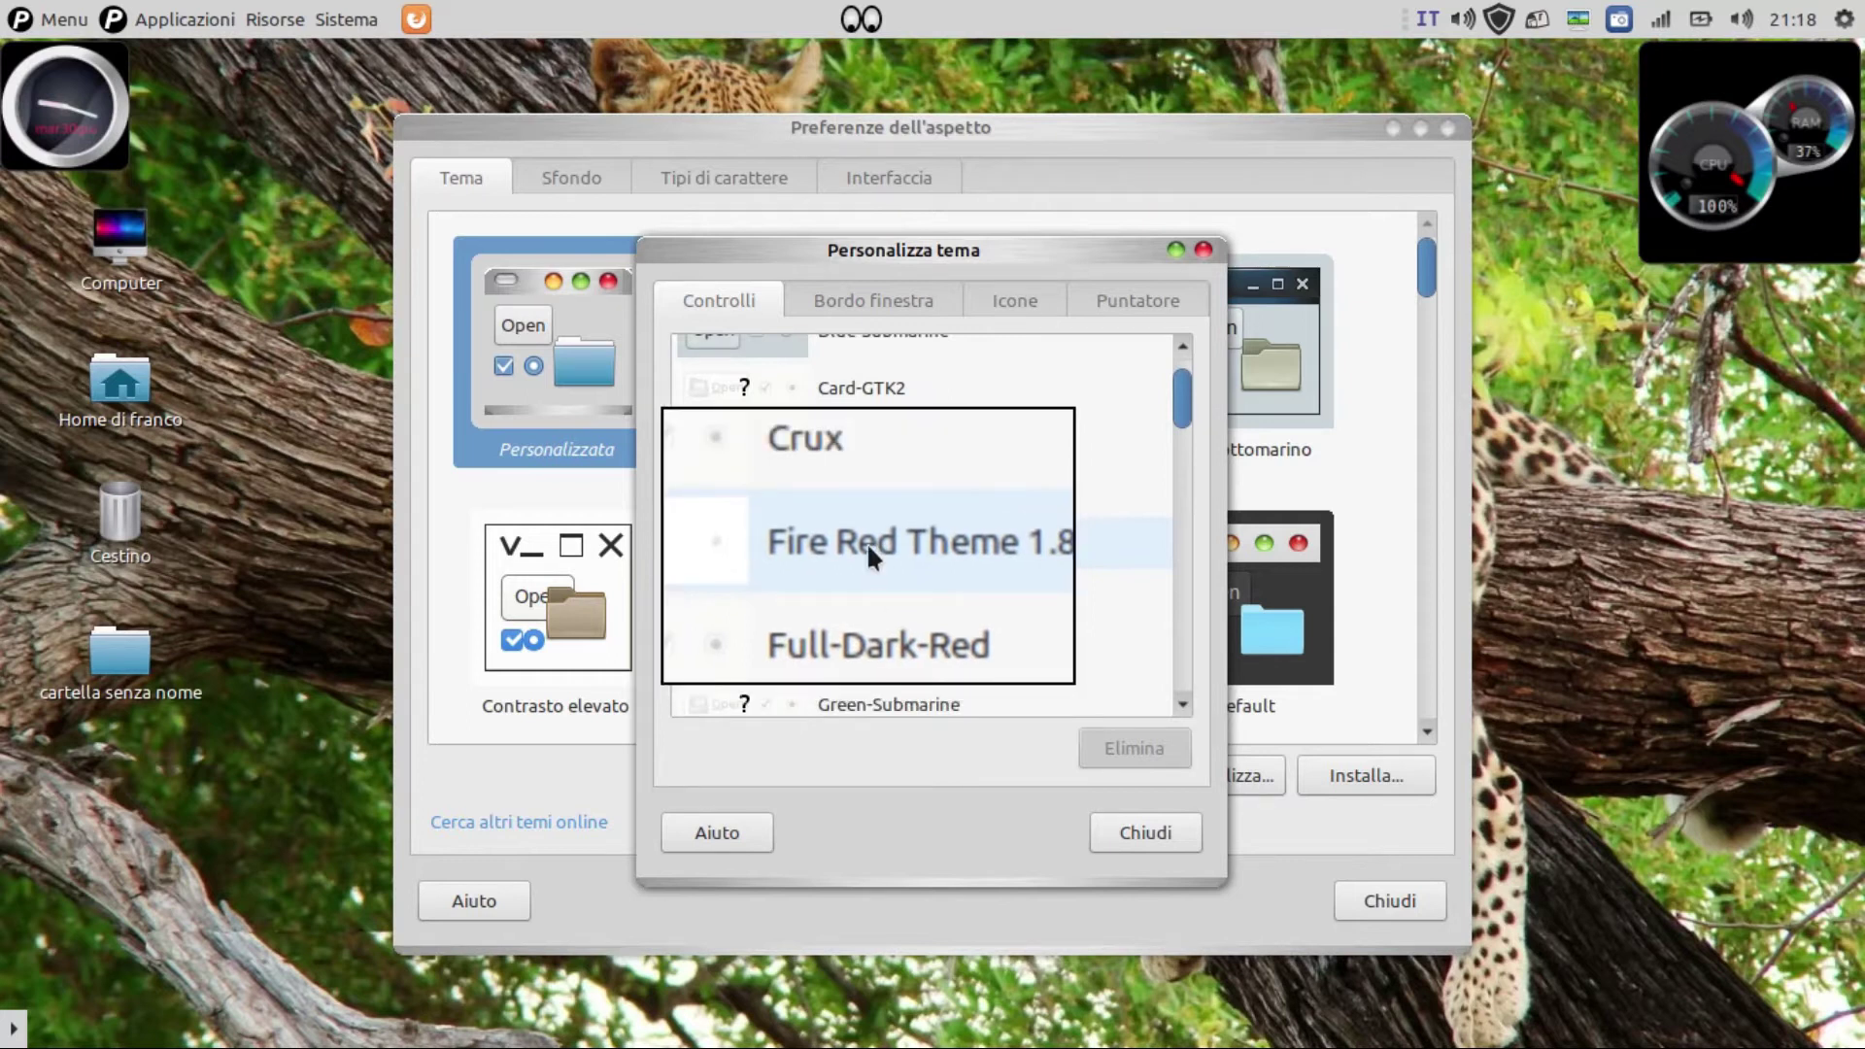
left_click(880, 567)
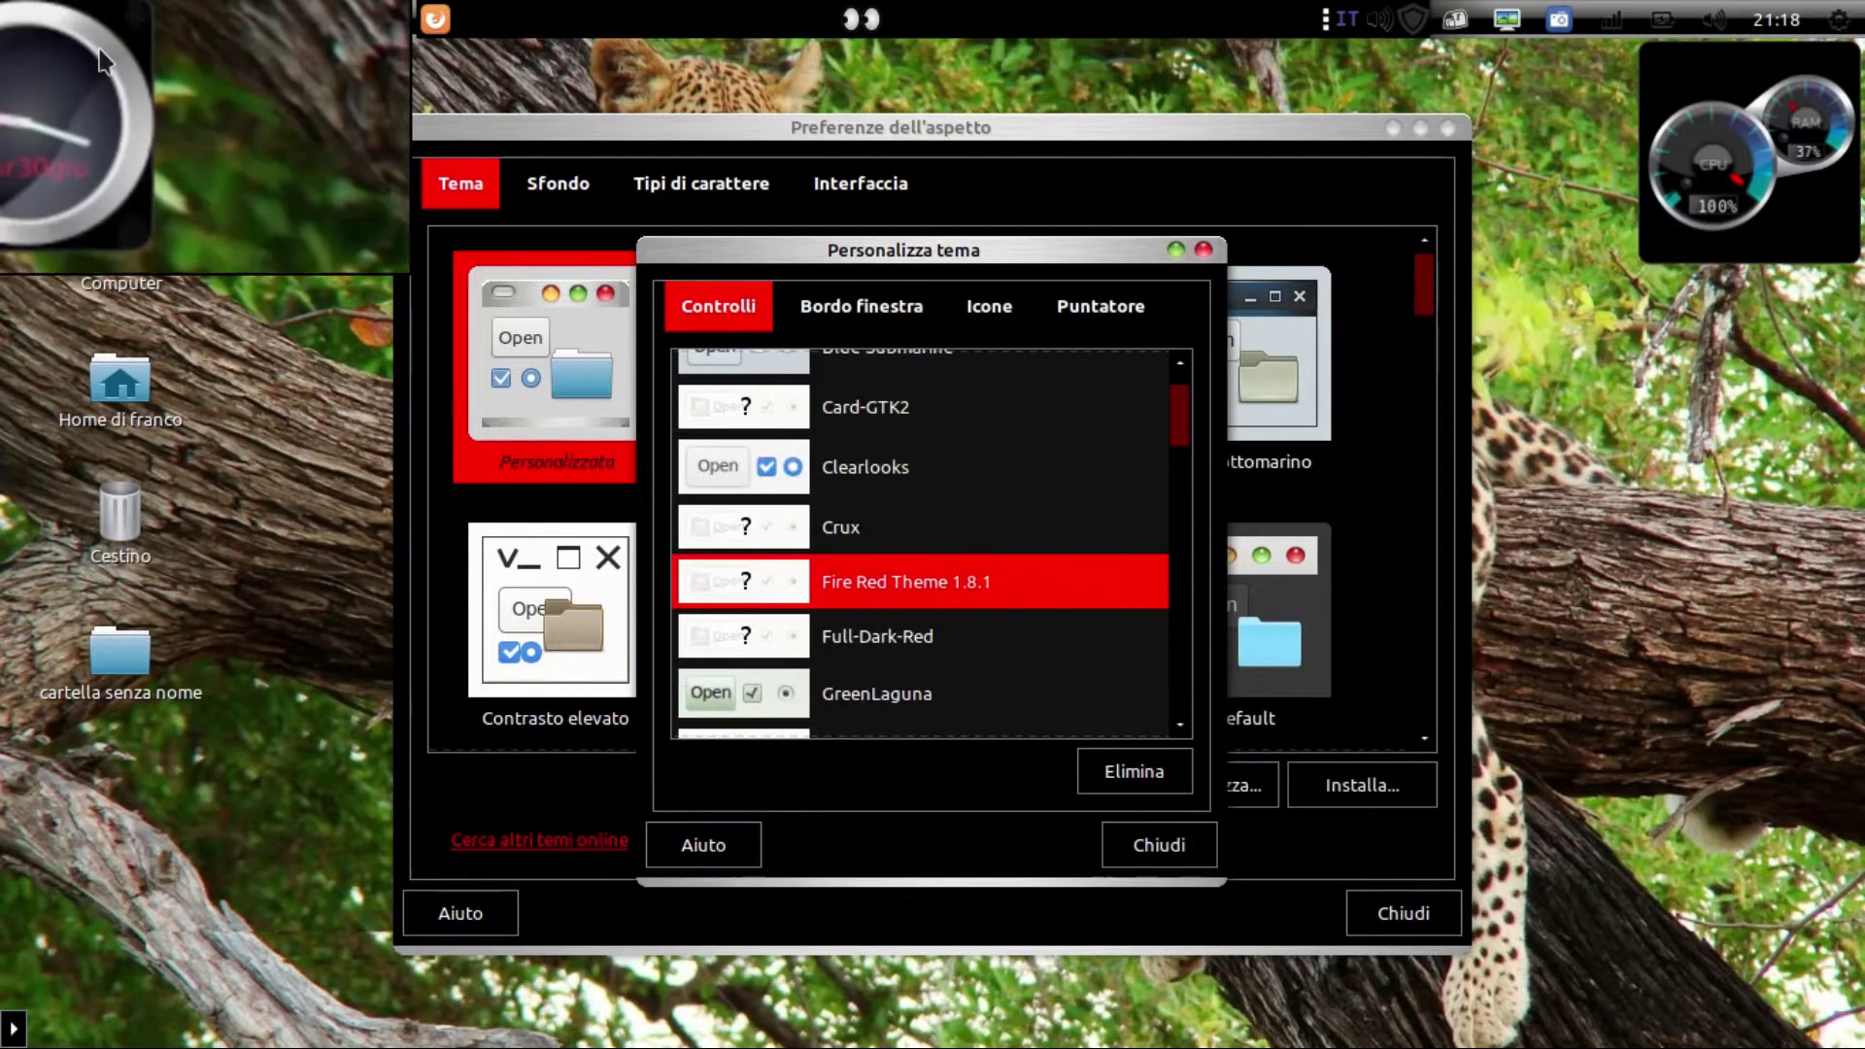
Preview the black-and-red Fire Red theme by opening and closing the application menu
left_click(68, 37)
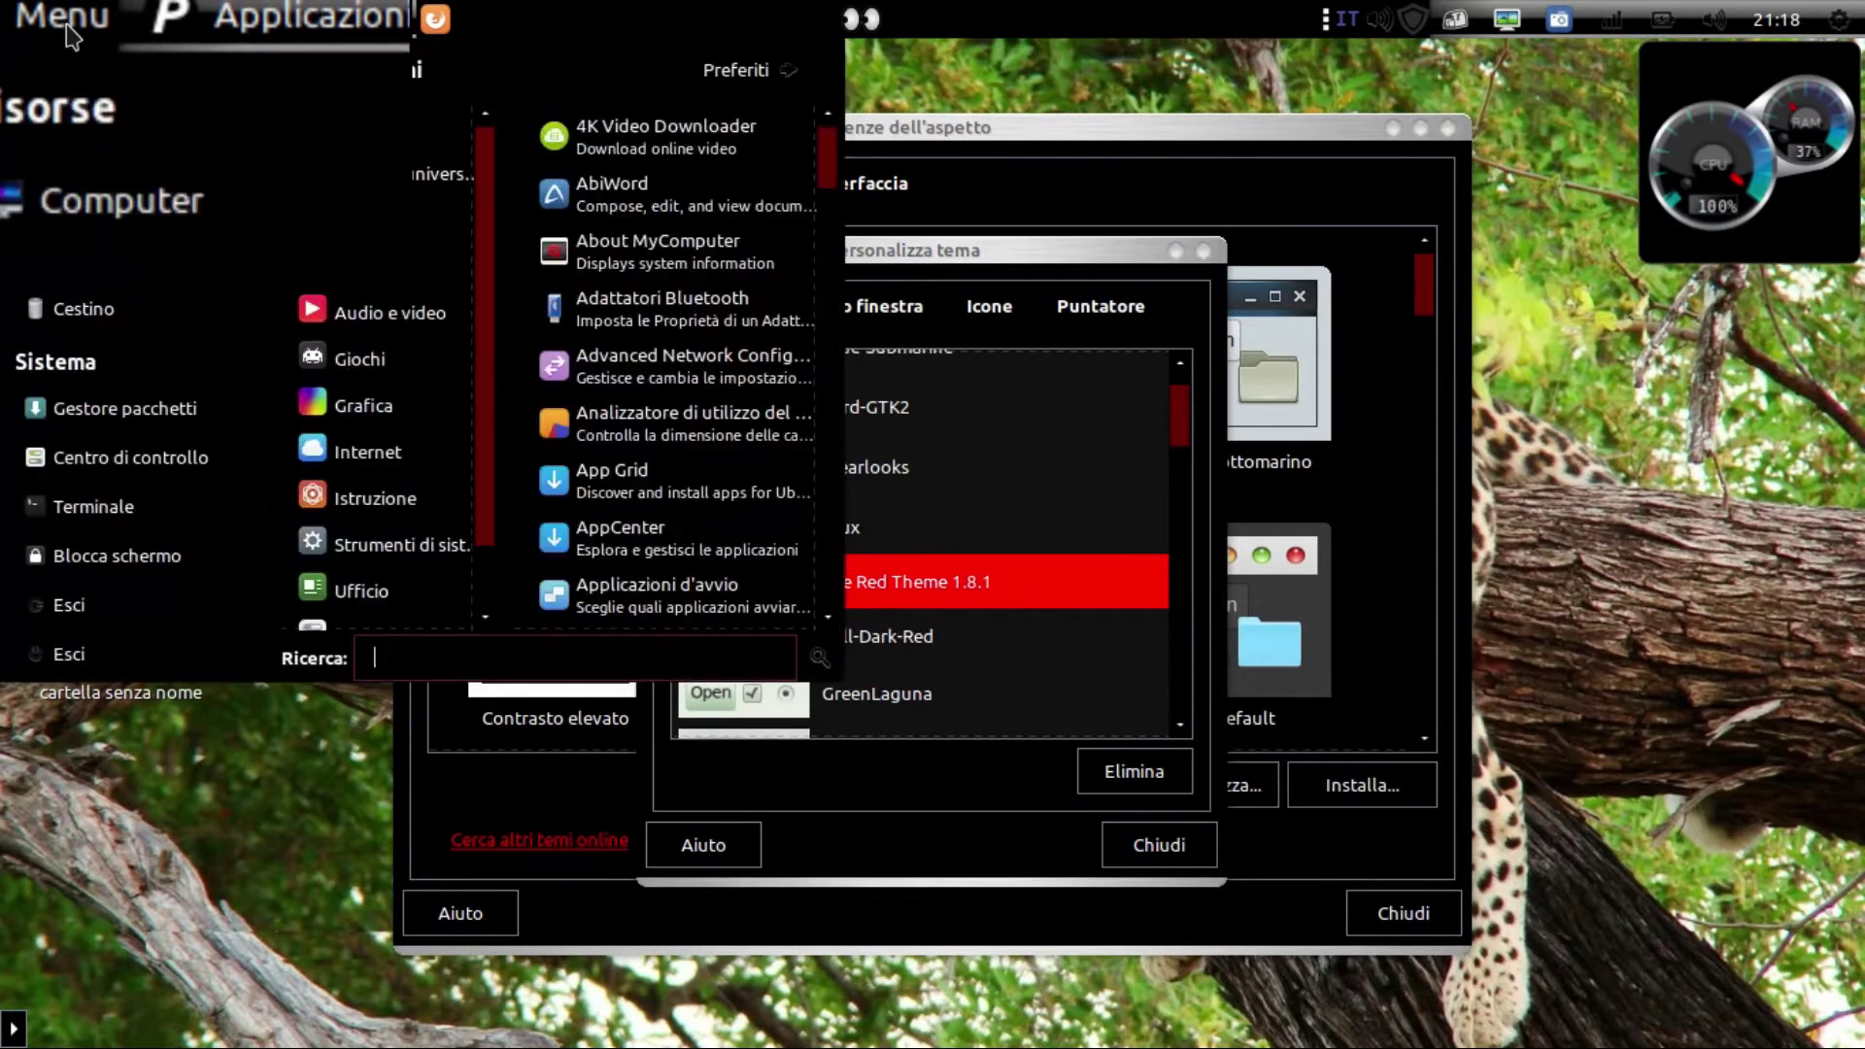
left_click(71, 29)
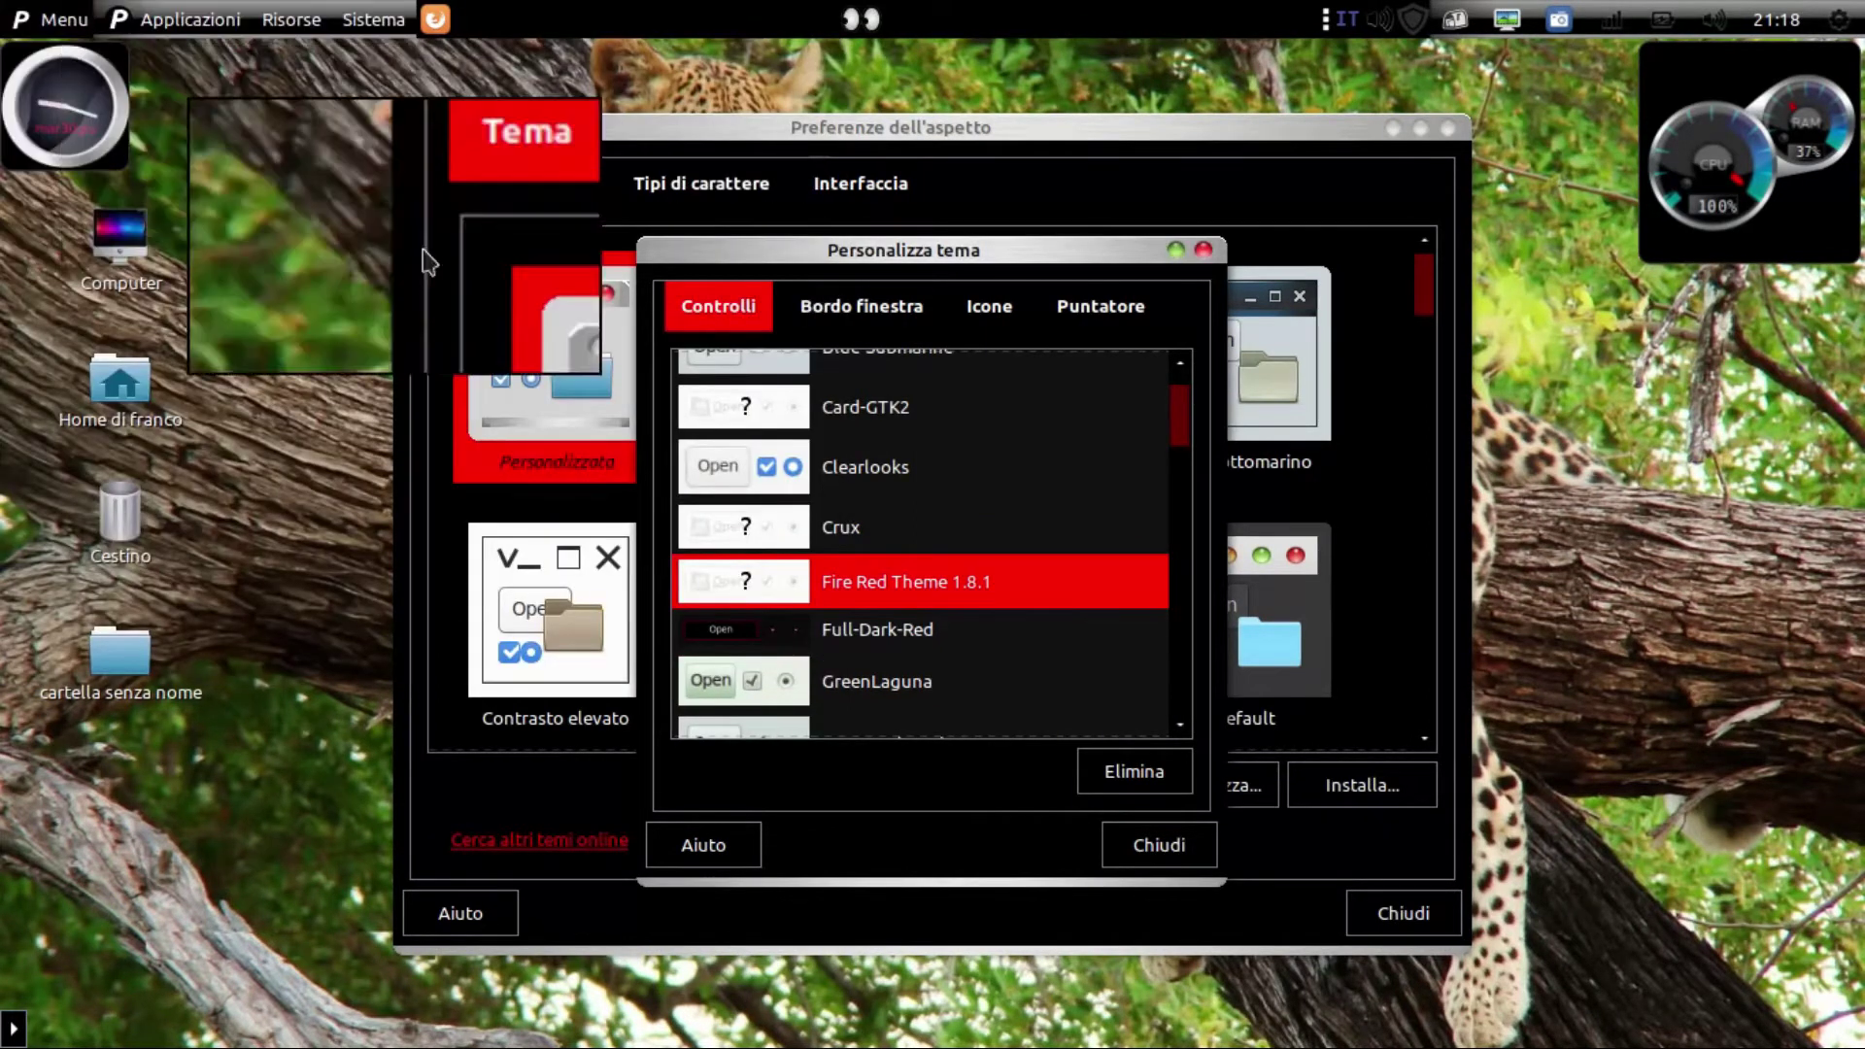
Pick Greybird-aquamarine from the Bordo finestra theme list
left_click(845, 296)
scroll(810, 445, "down", 1)
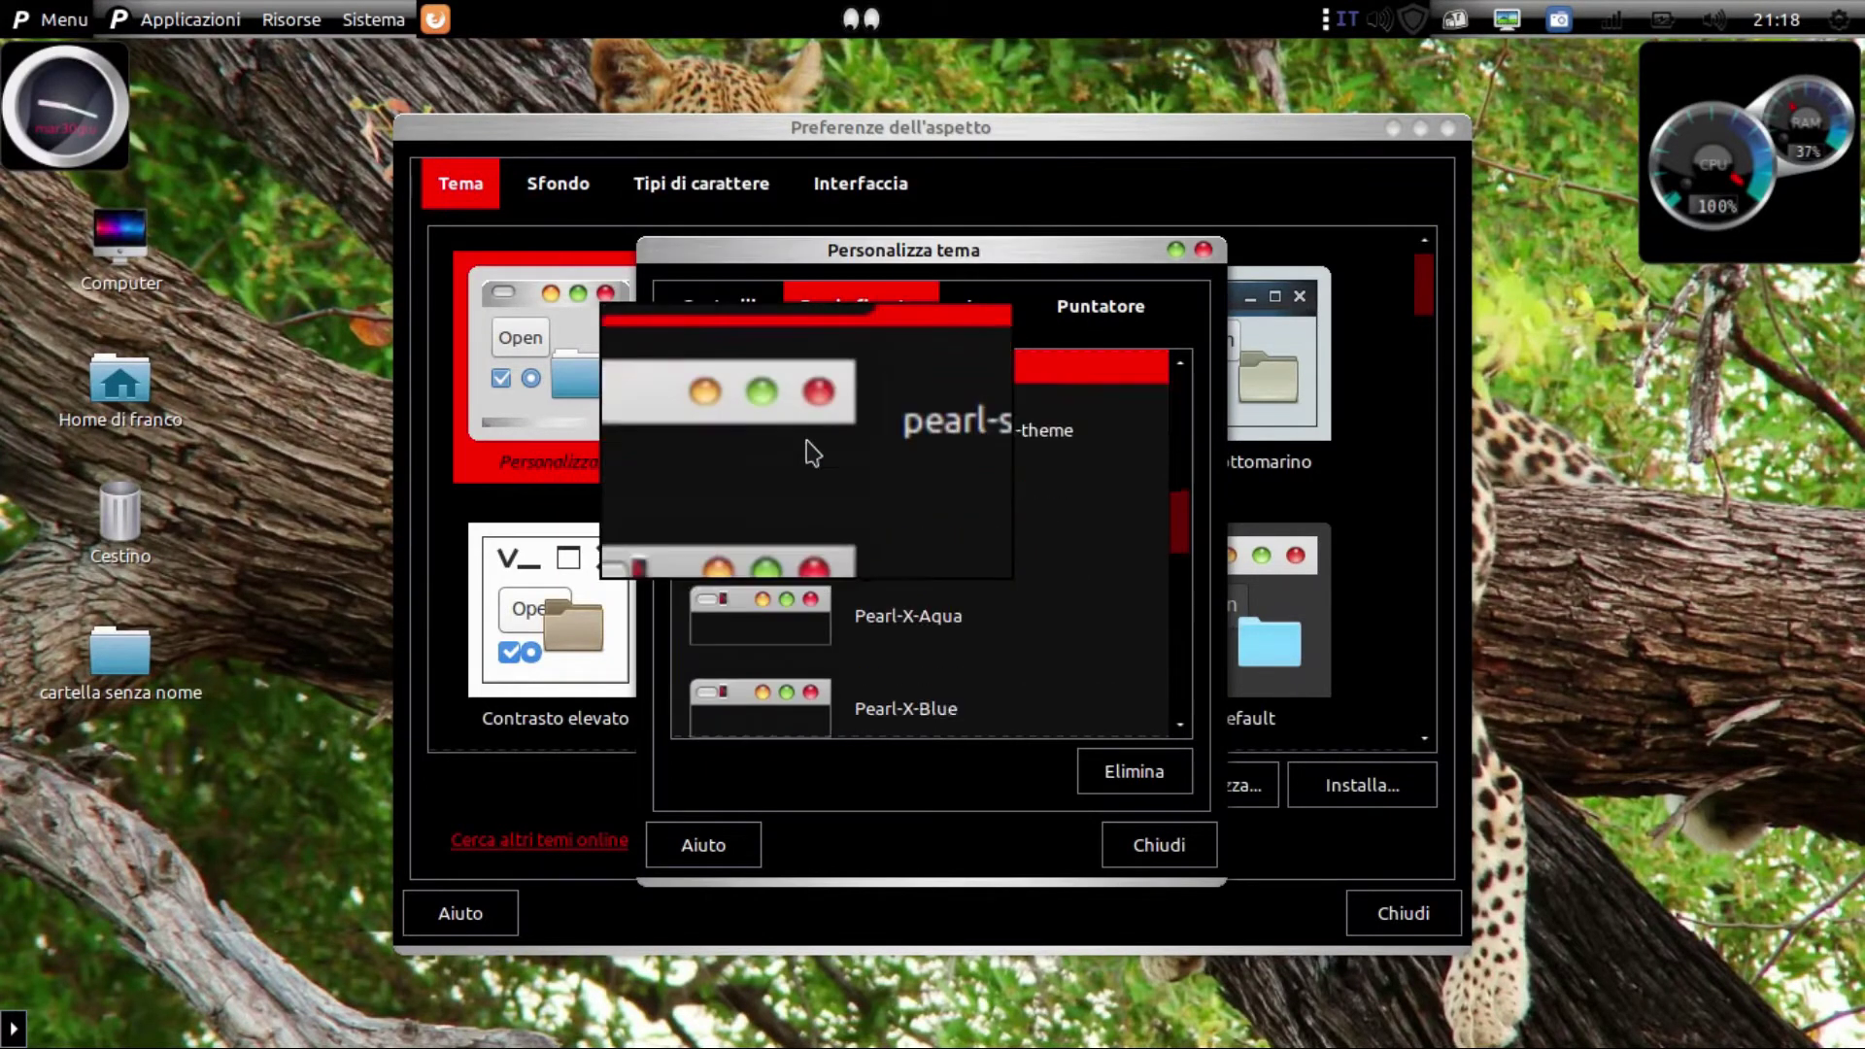
scroll(812, 453, "down", 1)
scroll(806, 453, "down", 3)
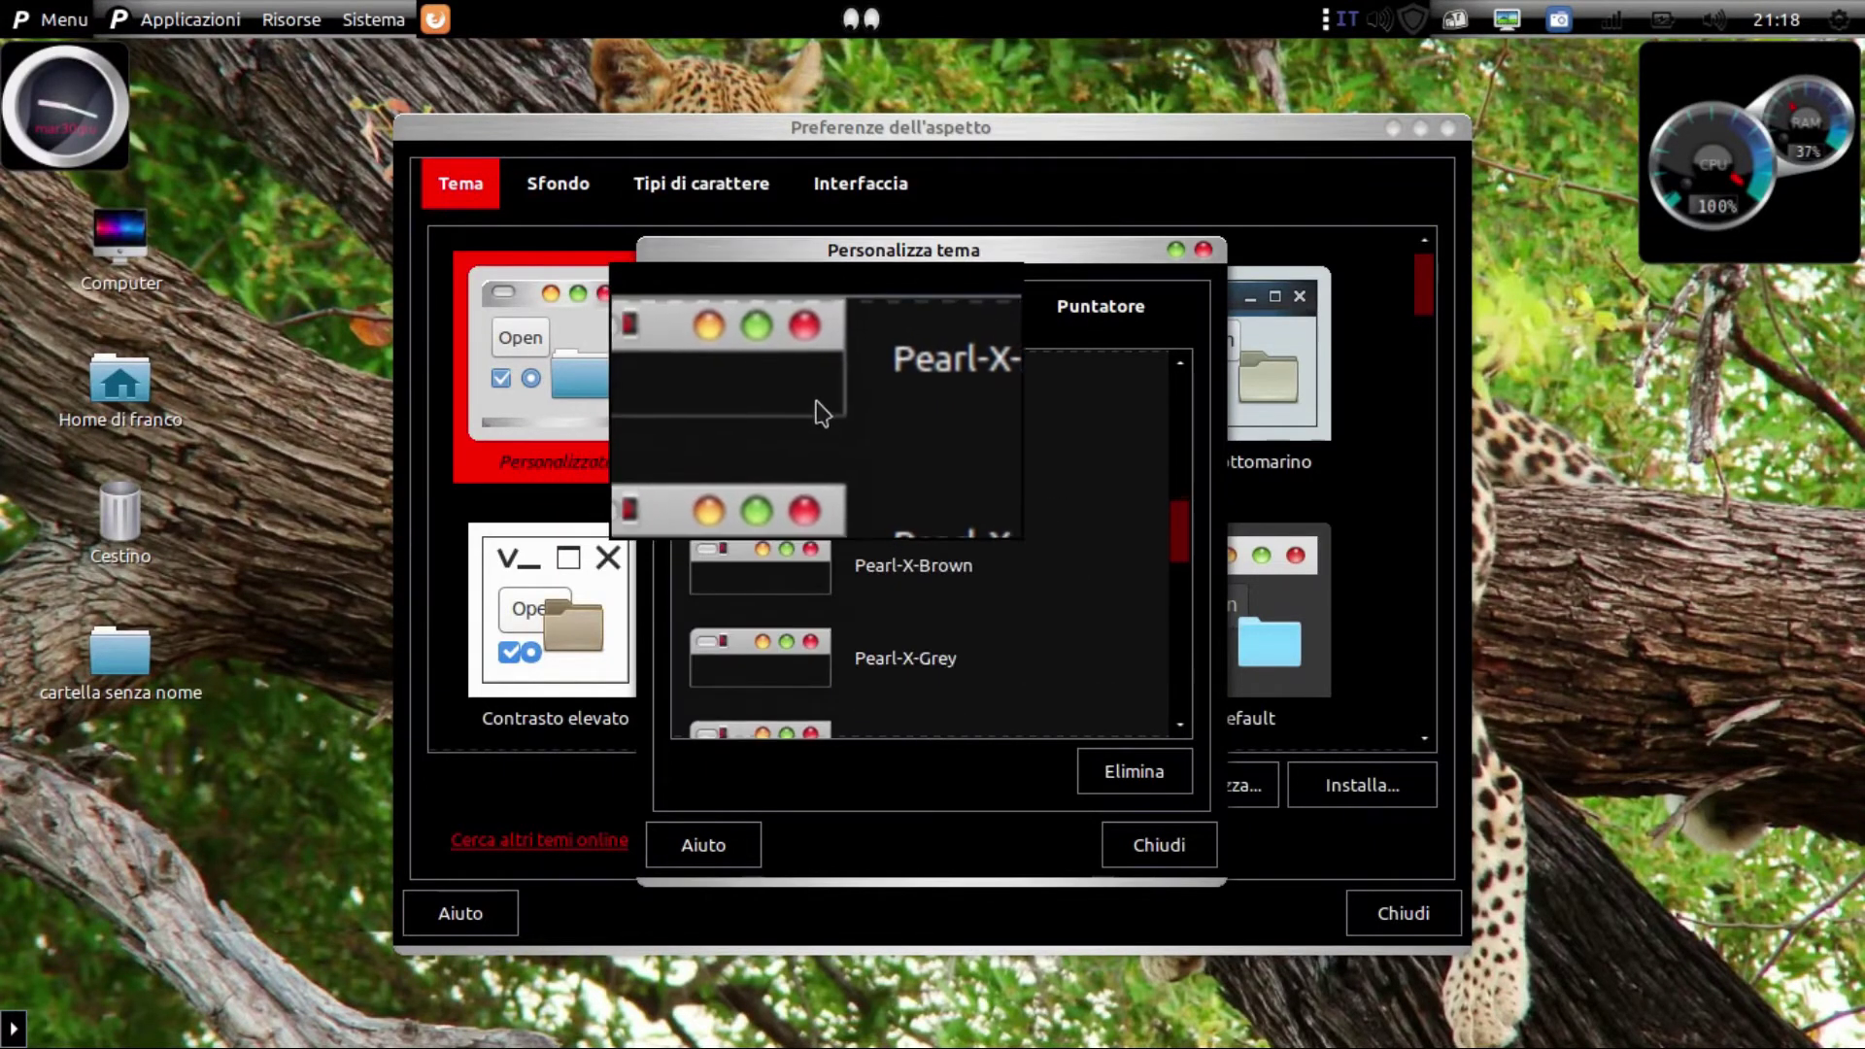
scroll(803, 419, "down", 5)
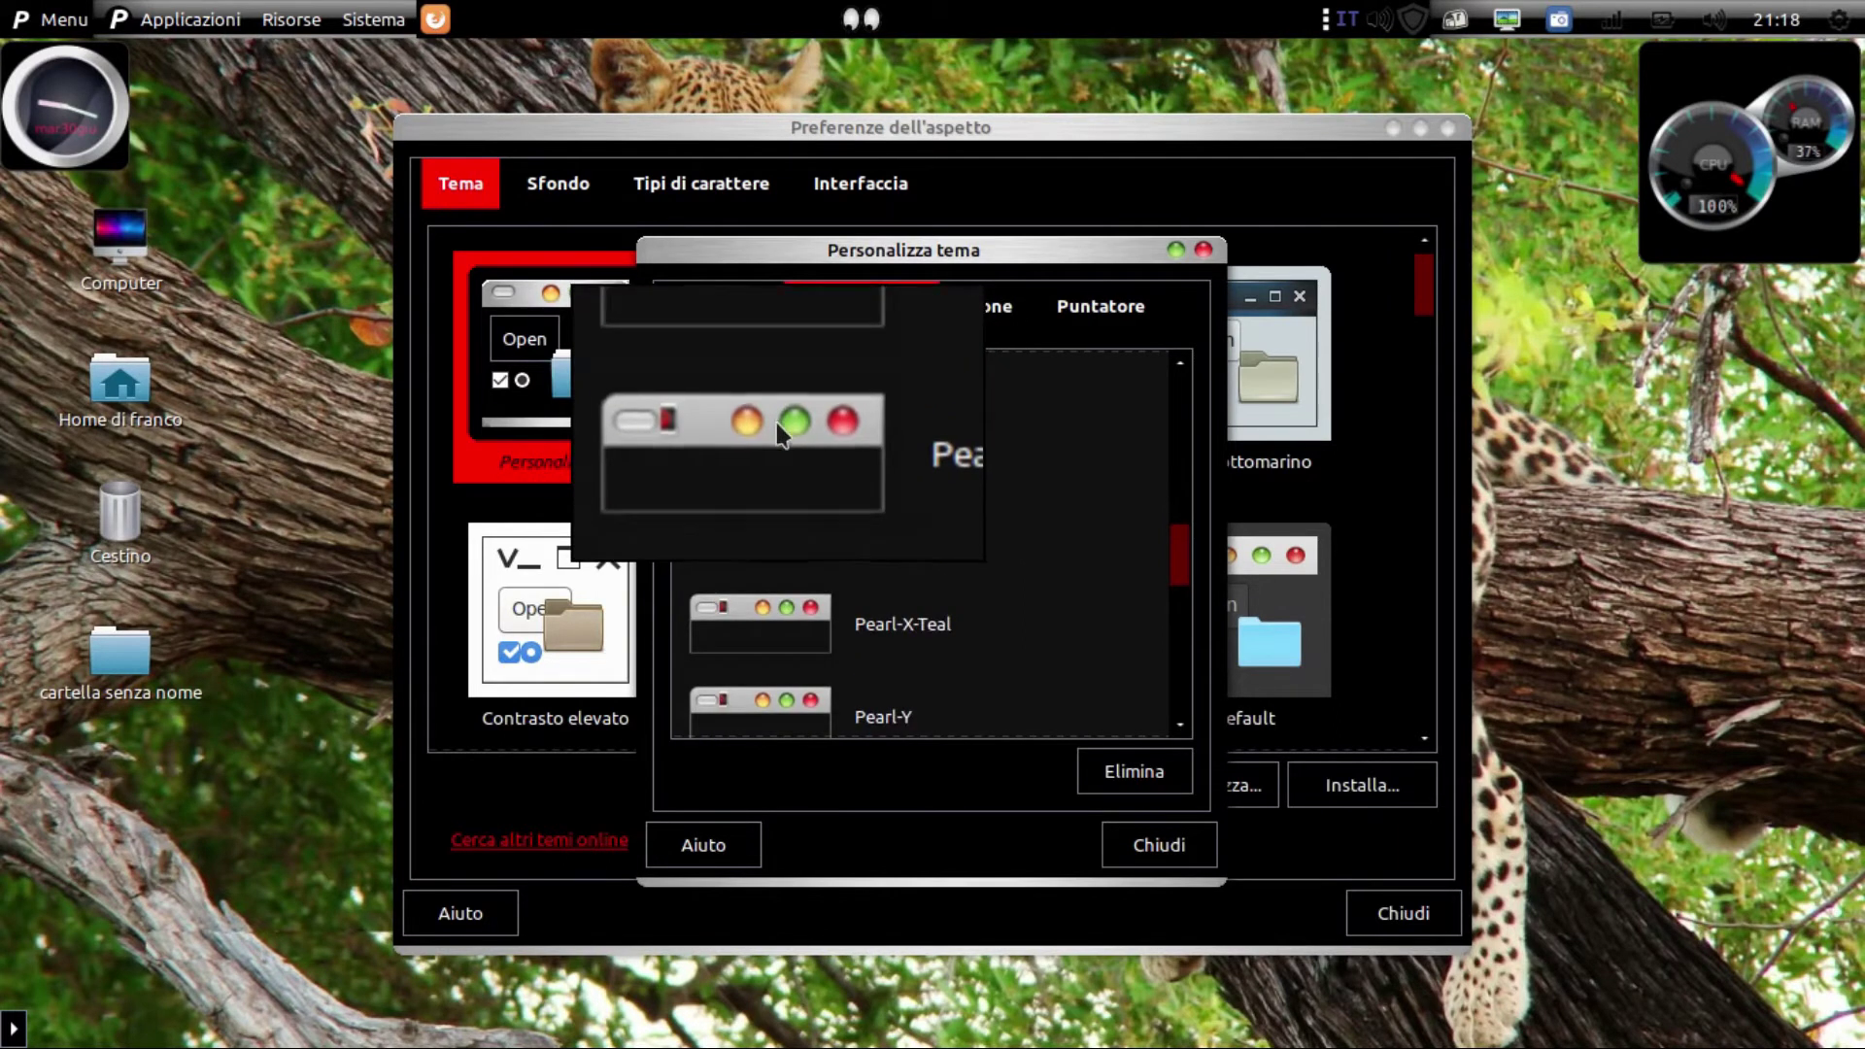
scroll(782, 439, "down", 3)
scroll(767, 446, "down", 6)
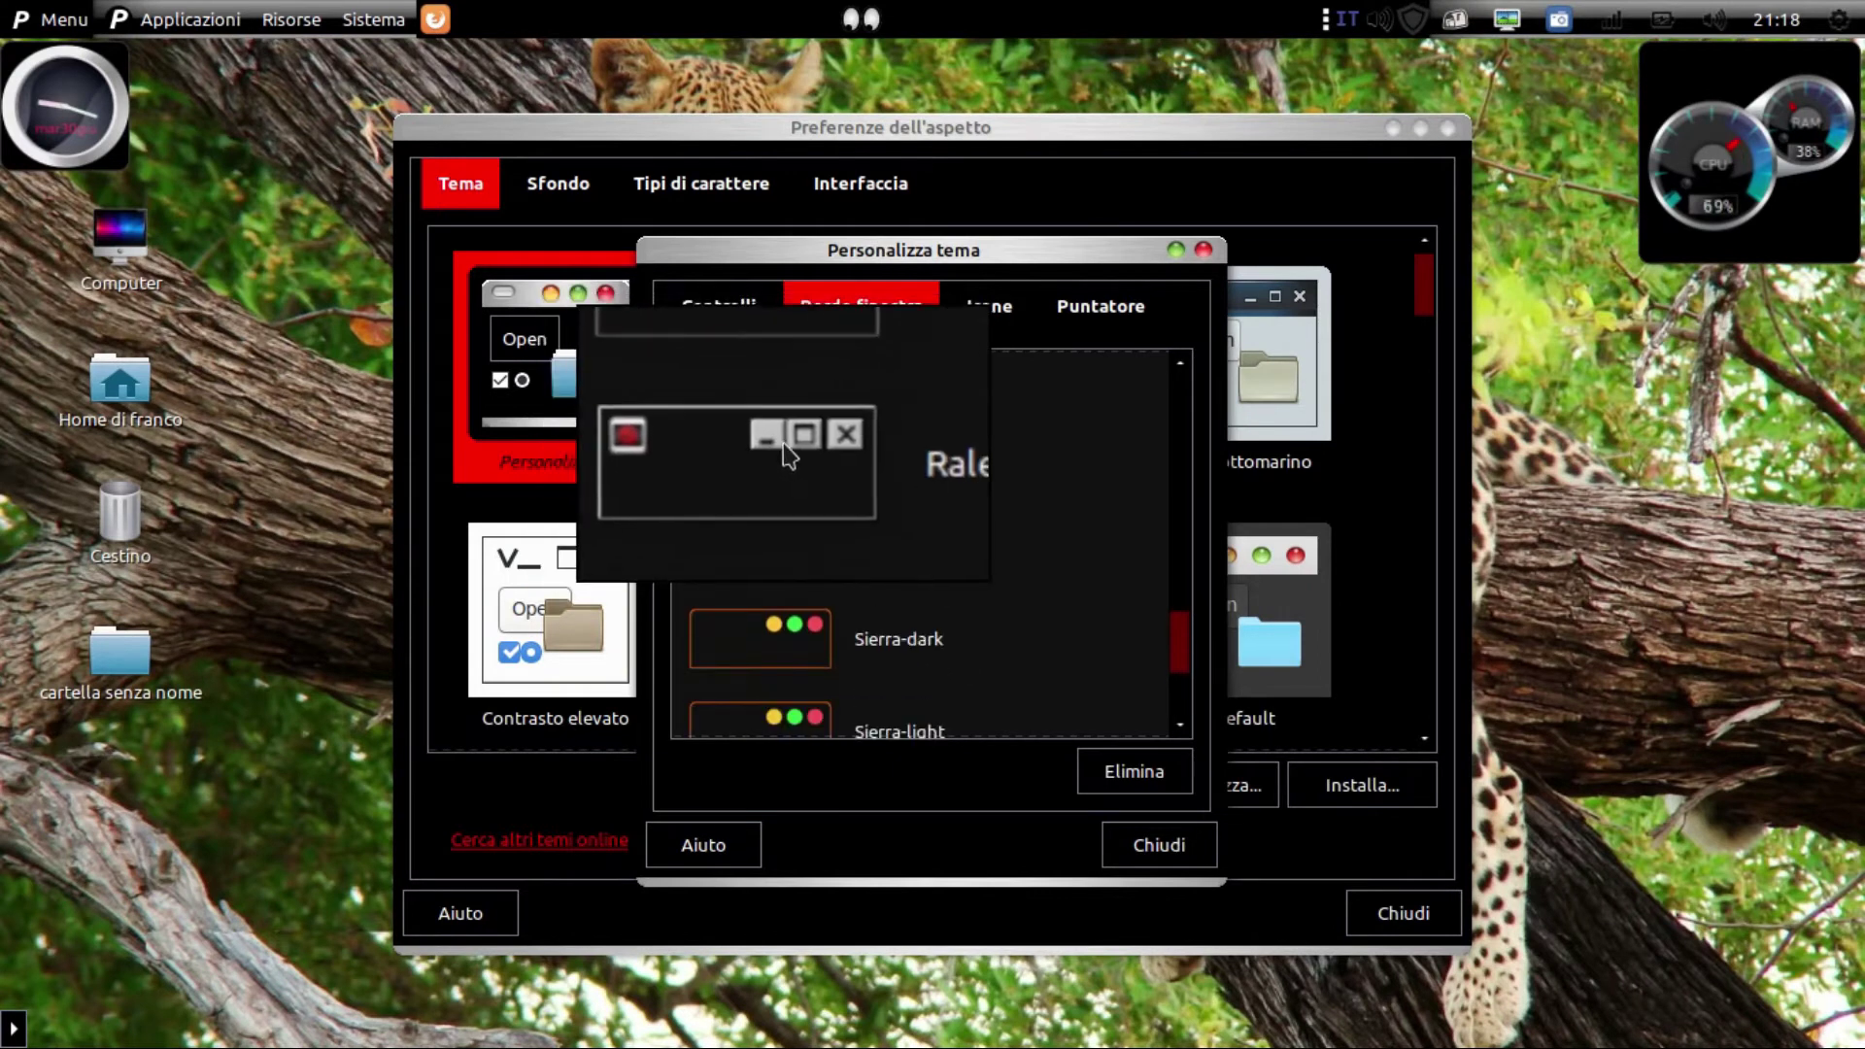
scroll(777, 474, "down", 3)
scroll(762, 471, "down", 3)
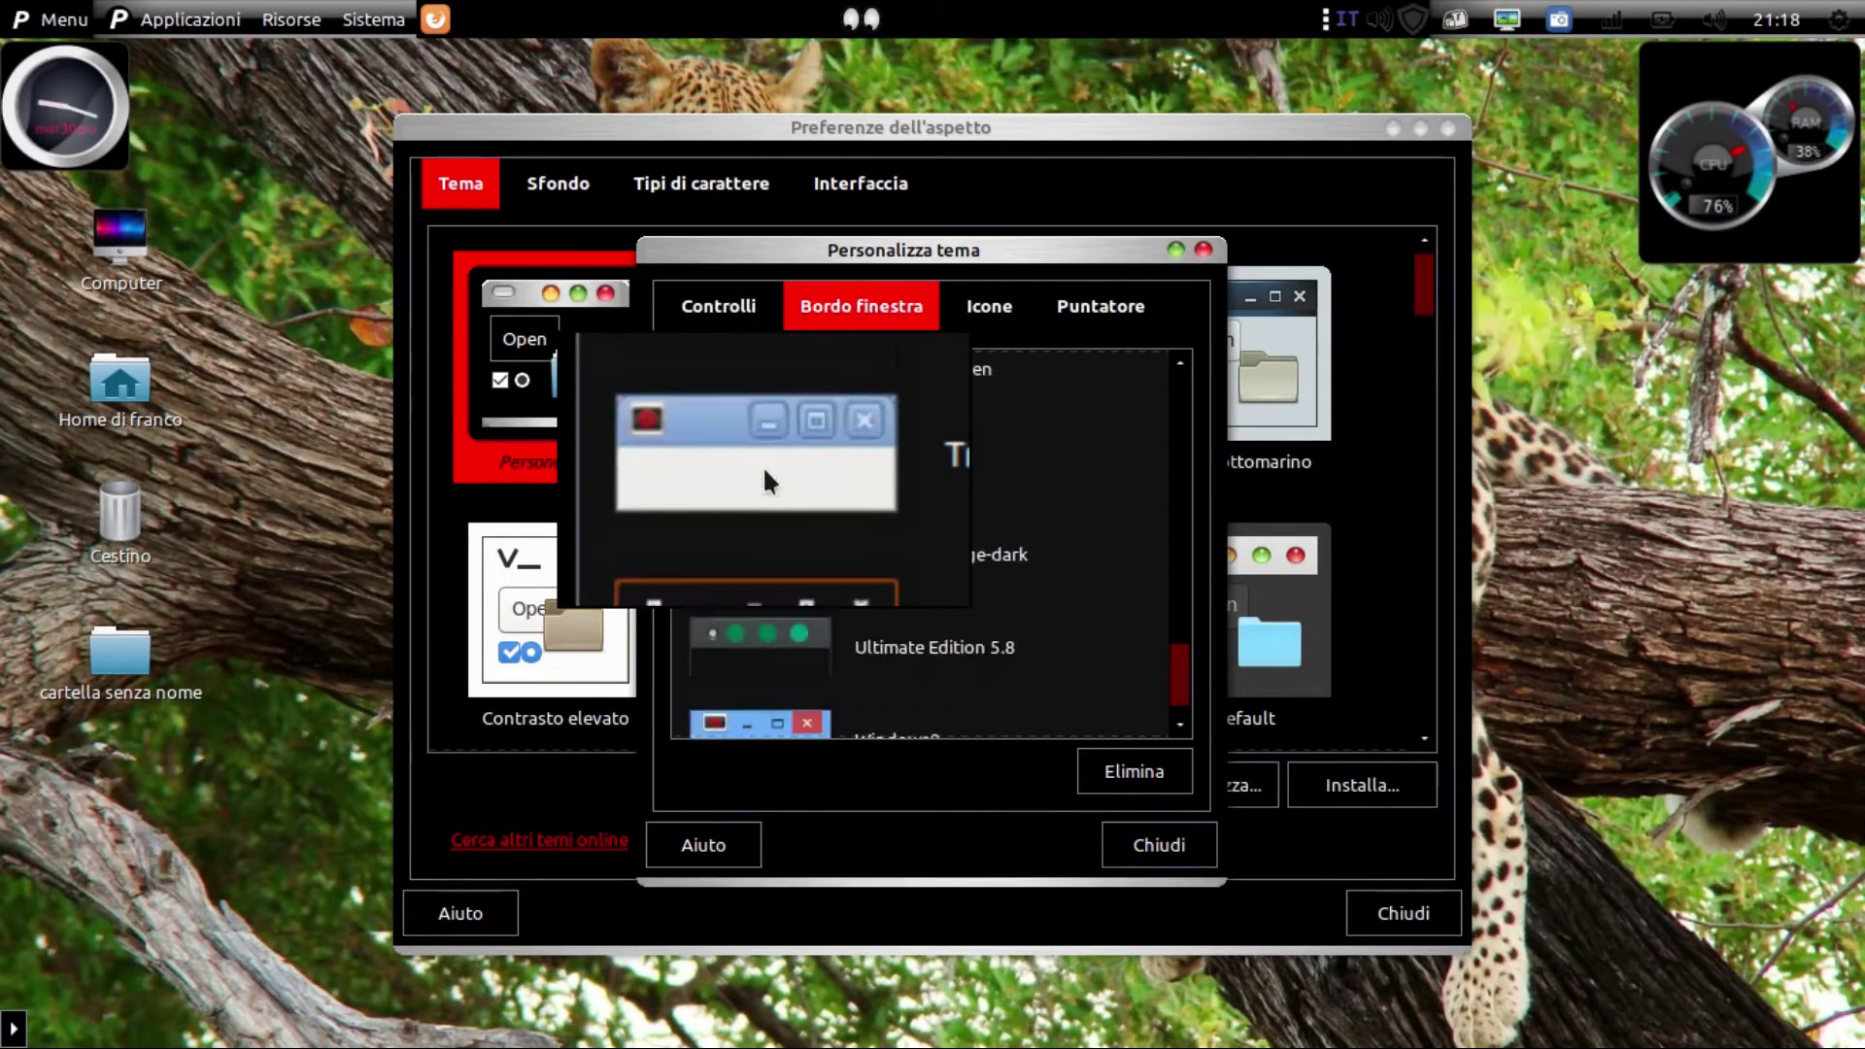
scroll(760, 473, "up", 5)
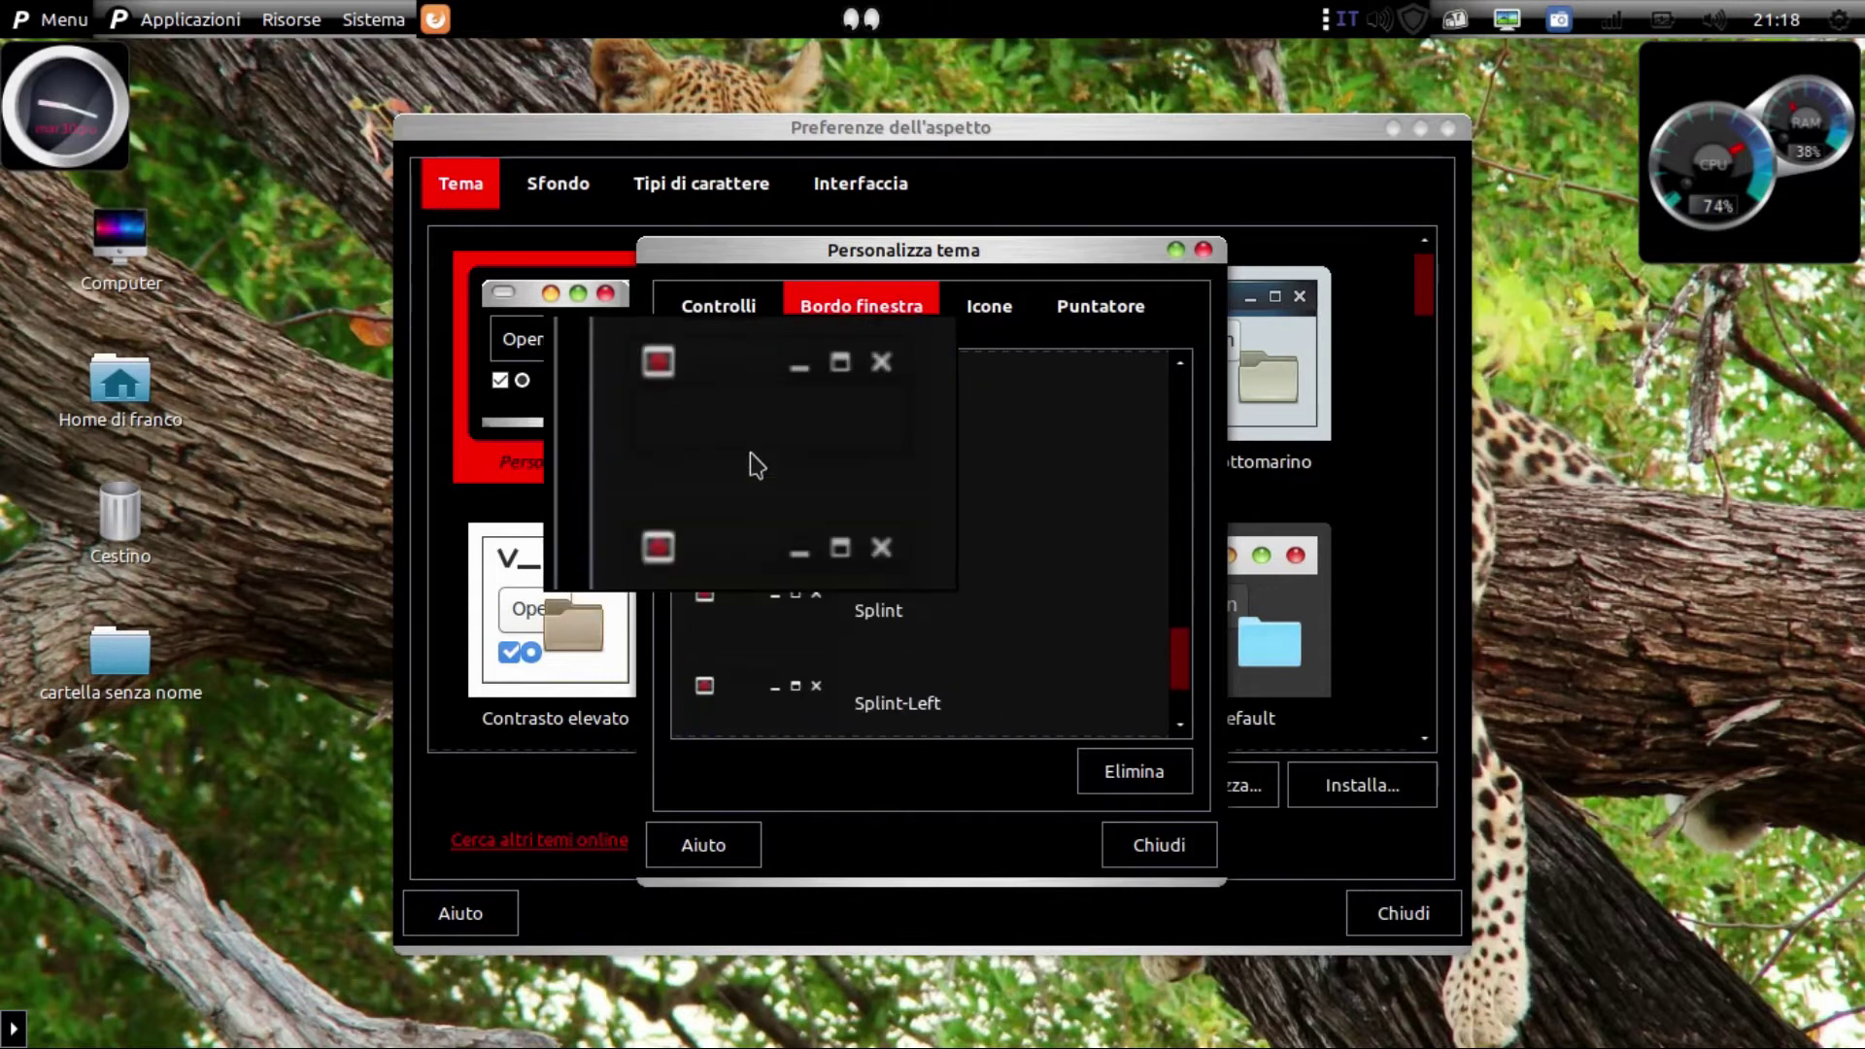
scroll(757, 466, "up", 5)
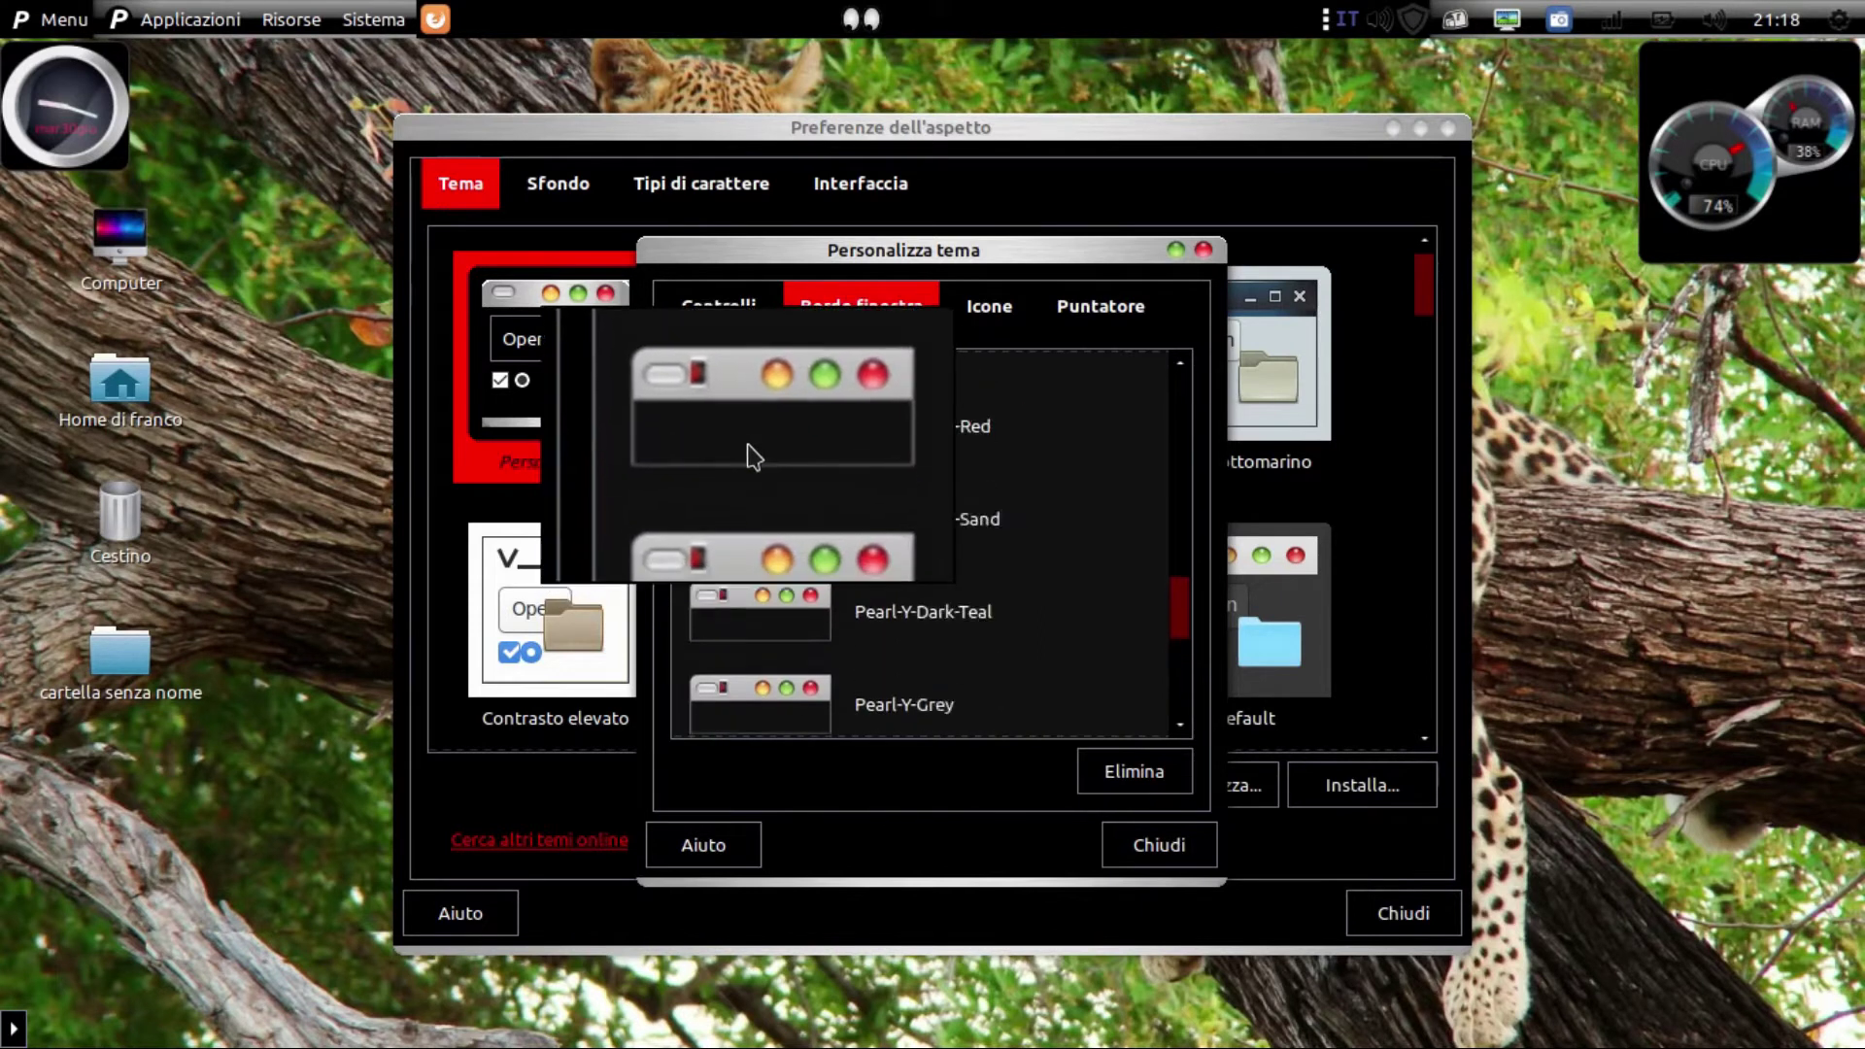
scroll(763, 443, "up", 5)
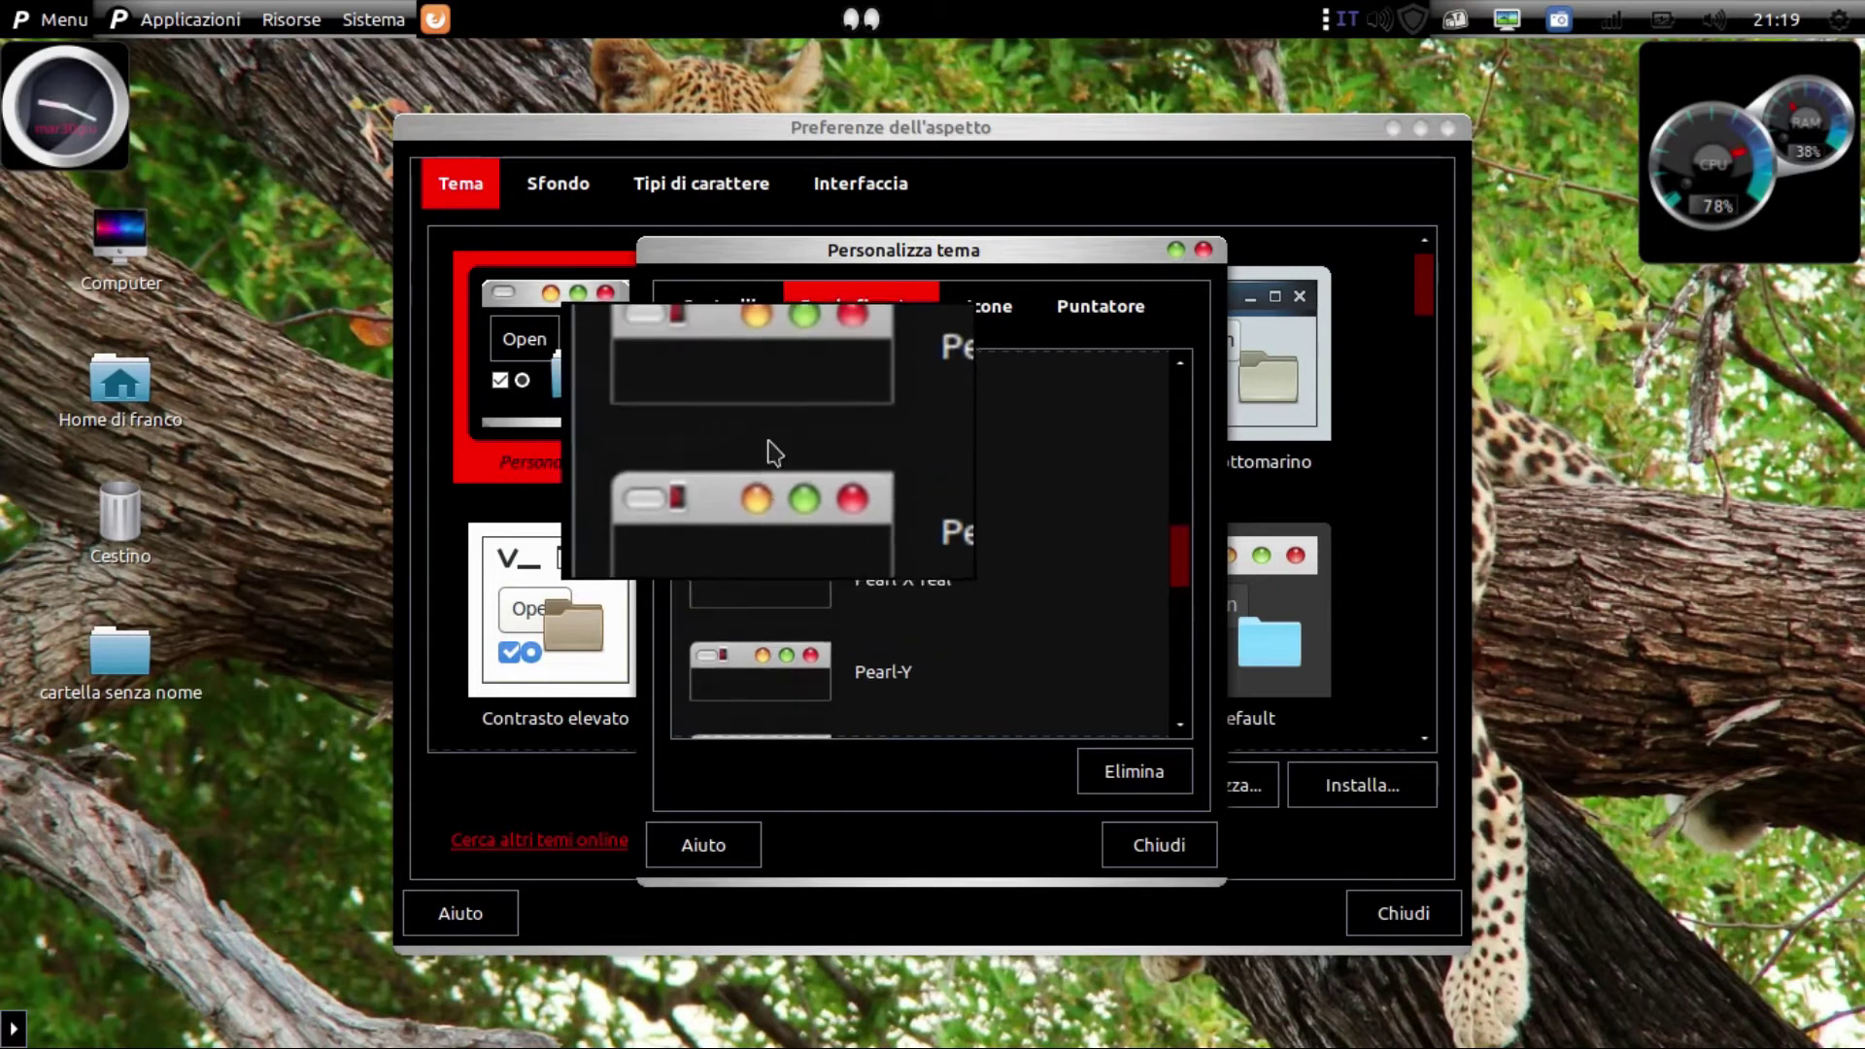
scroll(777, 456, "up", 3)
scroll(785, 464, "up", 5)
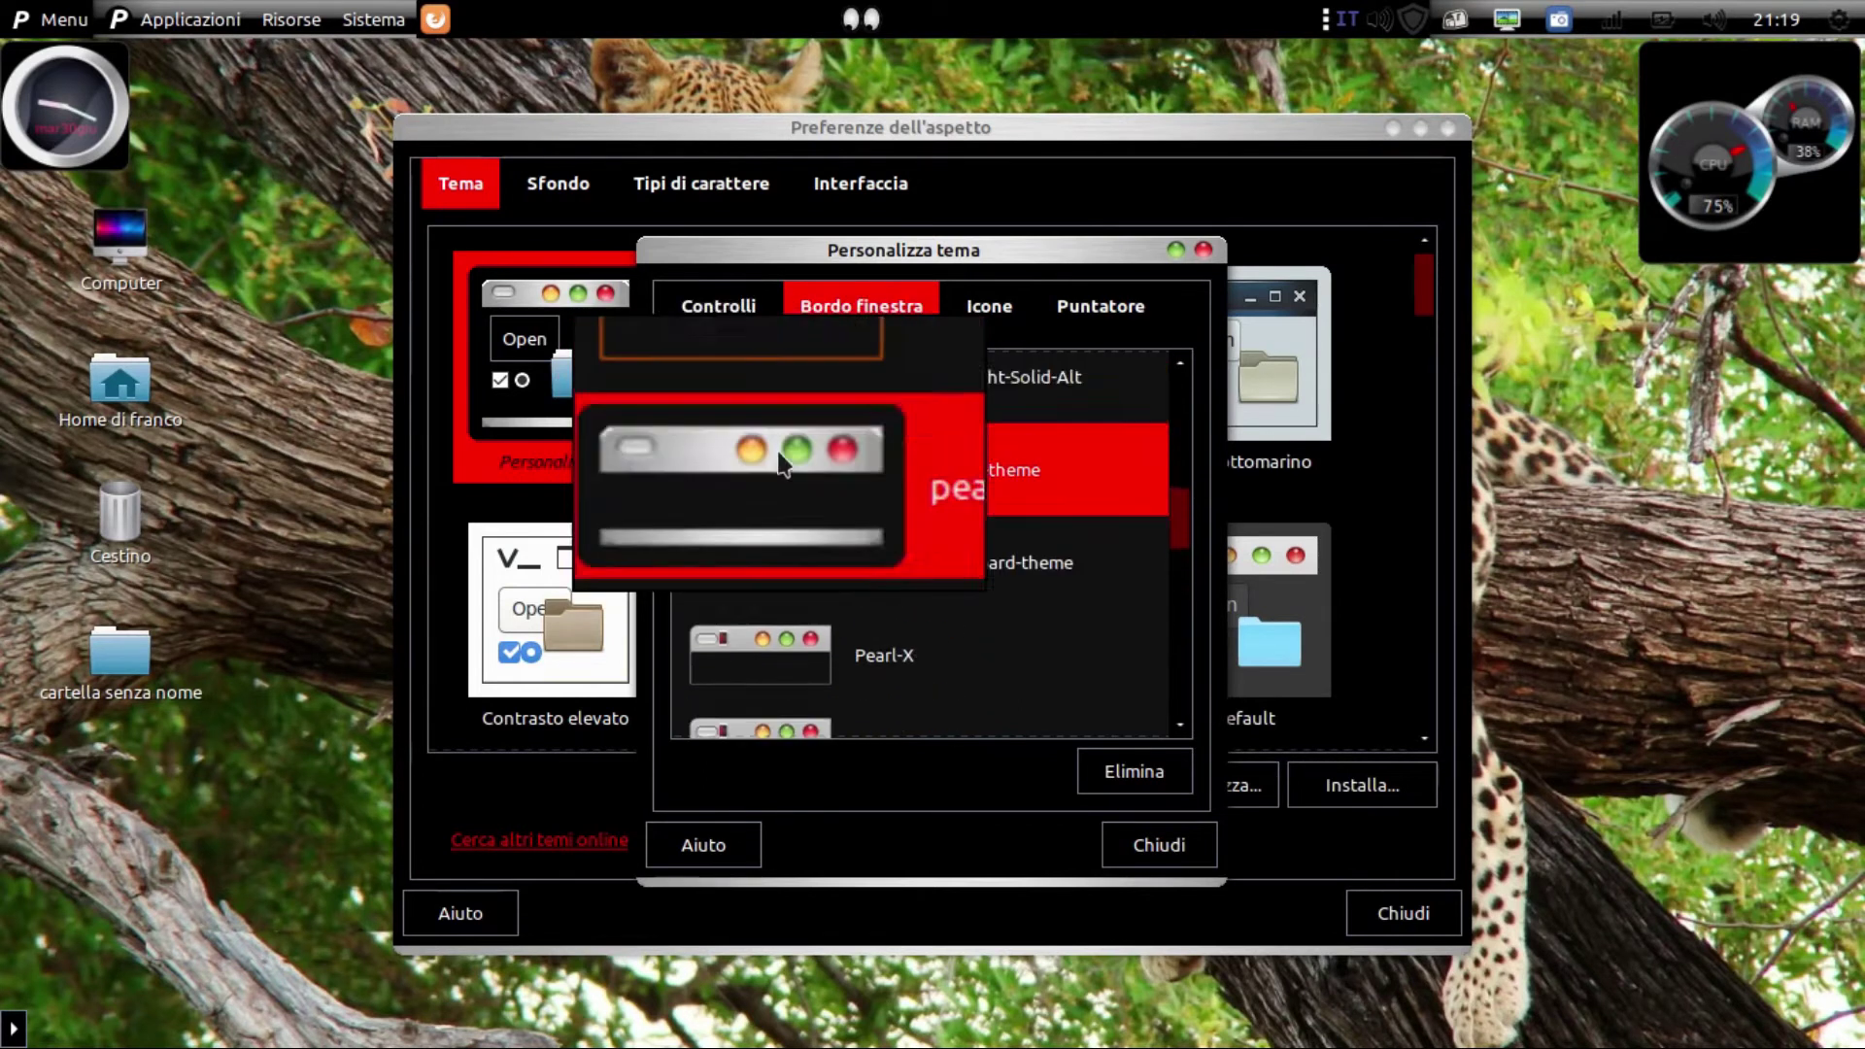
scroll(777, 462, "up", 3)
scroll(780, 461, "up", 3)
scroll(780, 464, "up", 3)
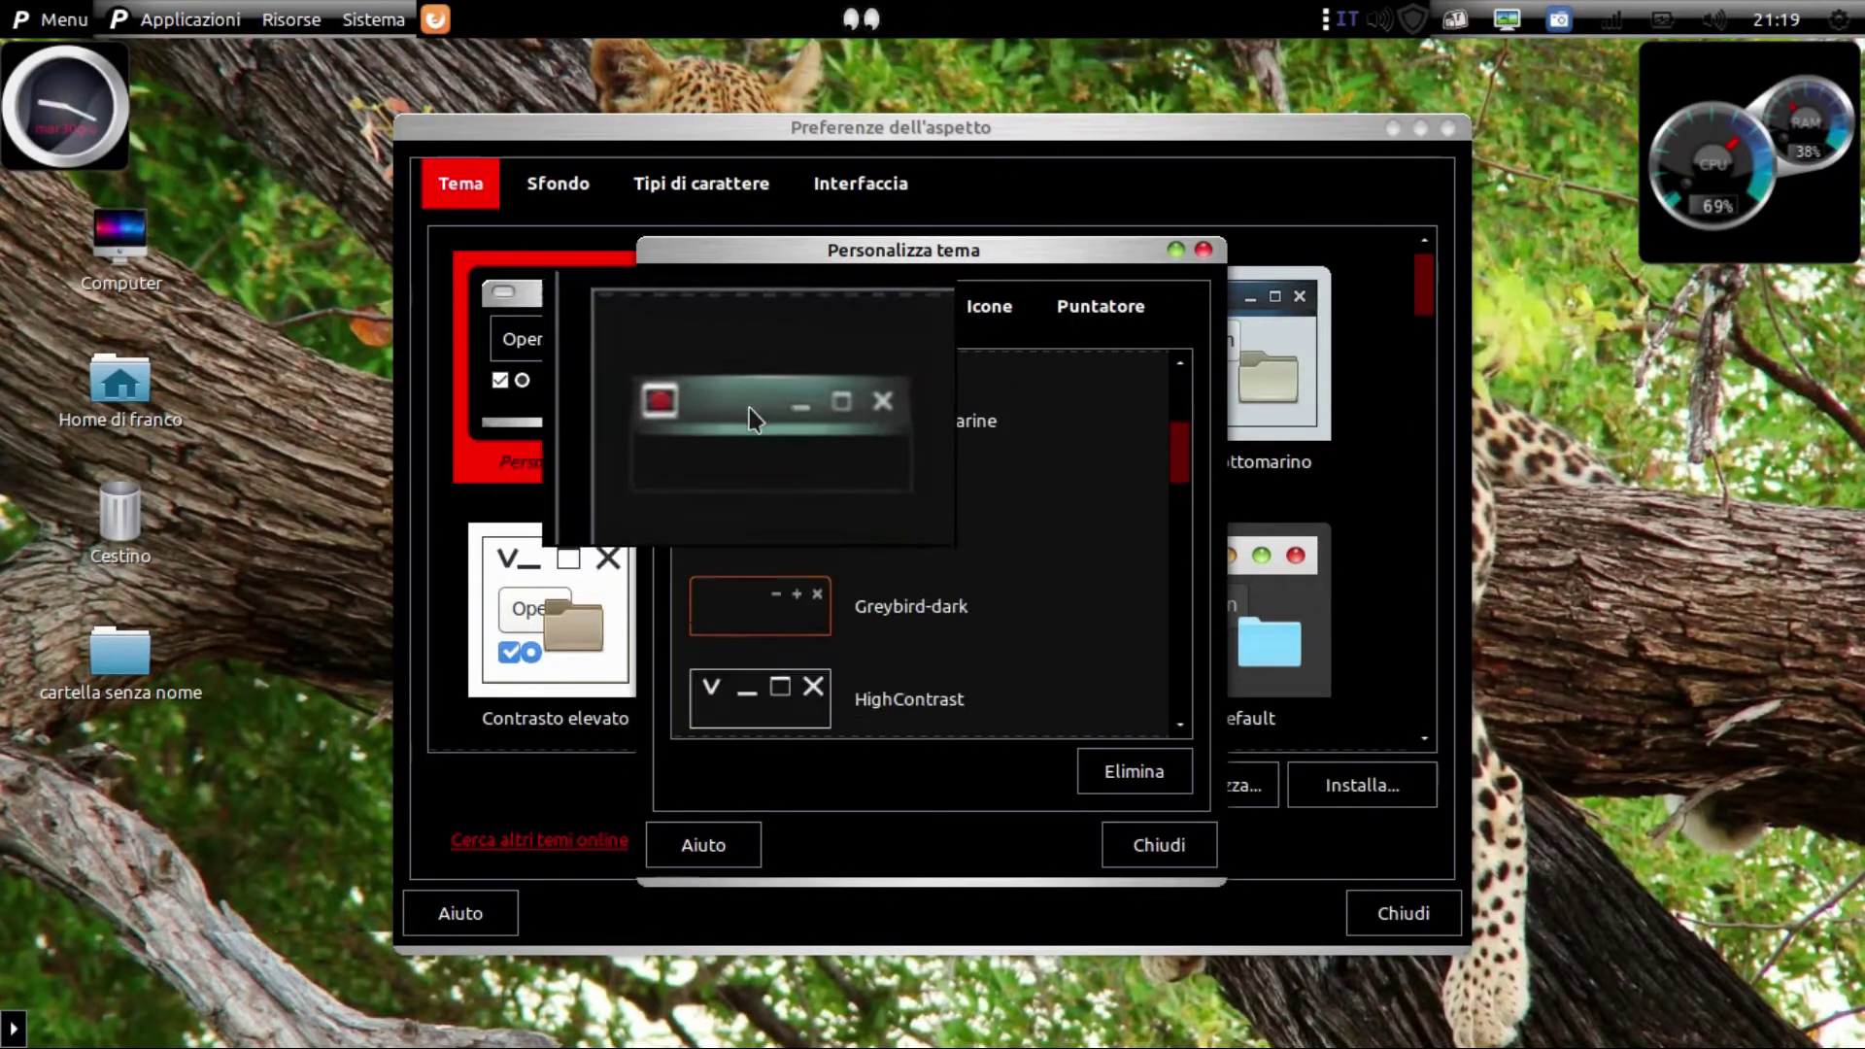
left_click(752, 408)
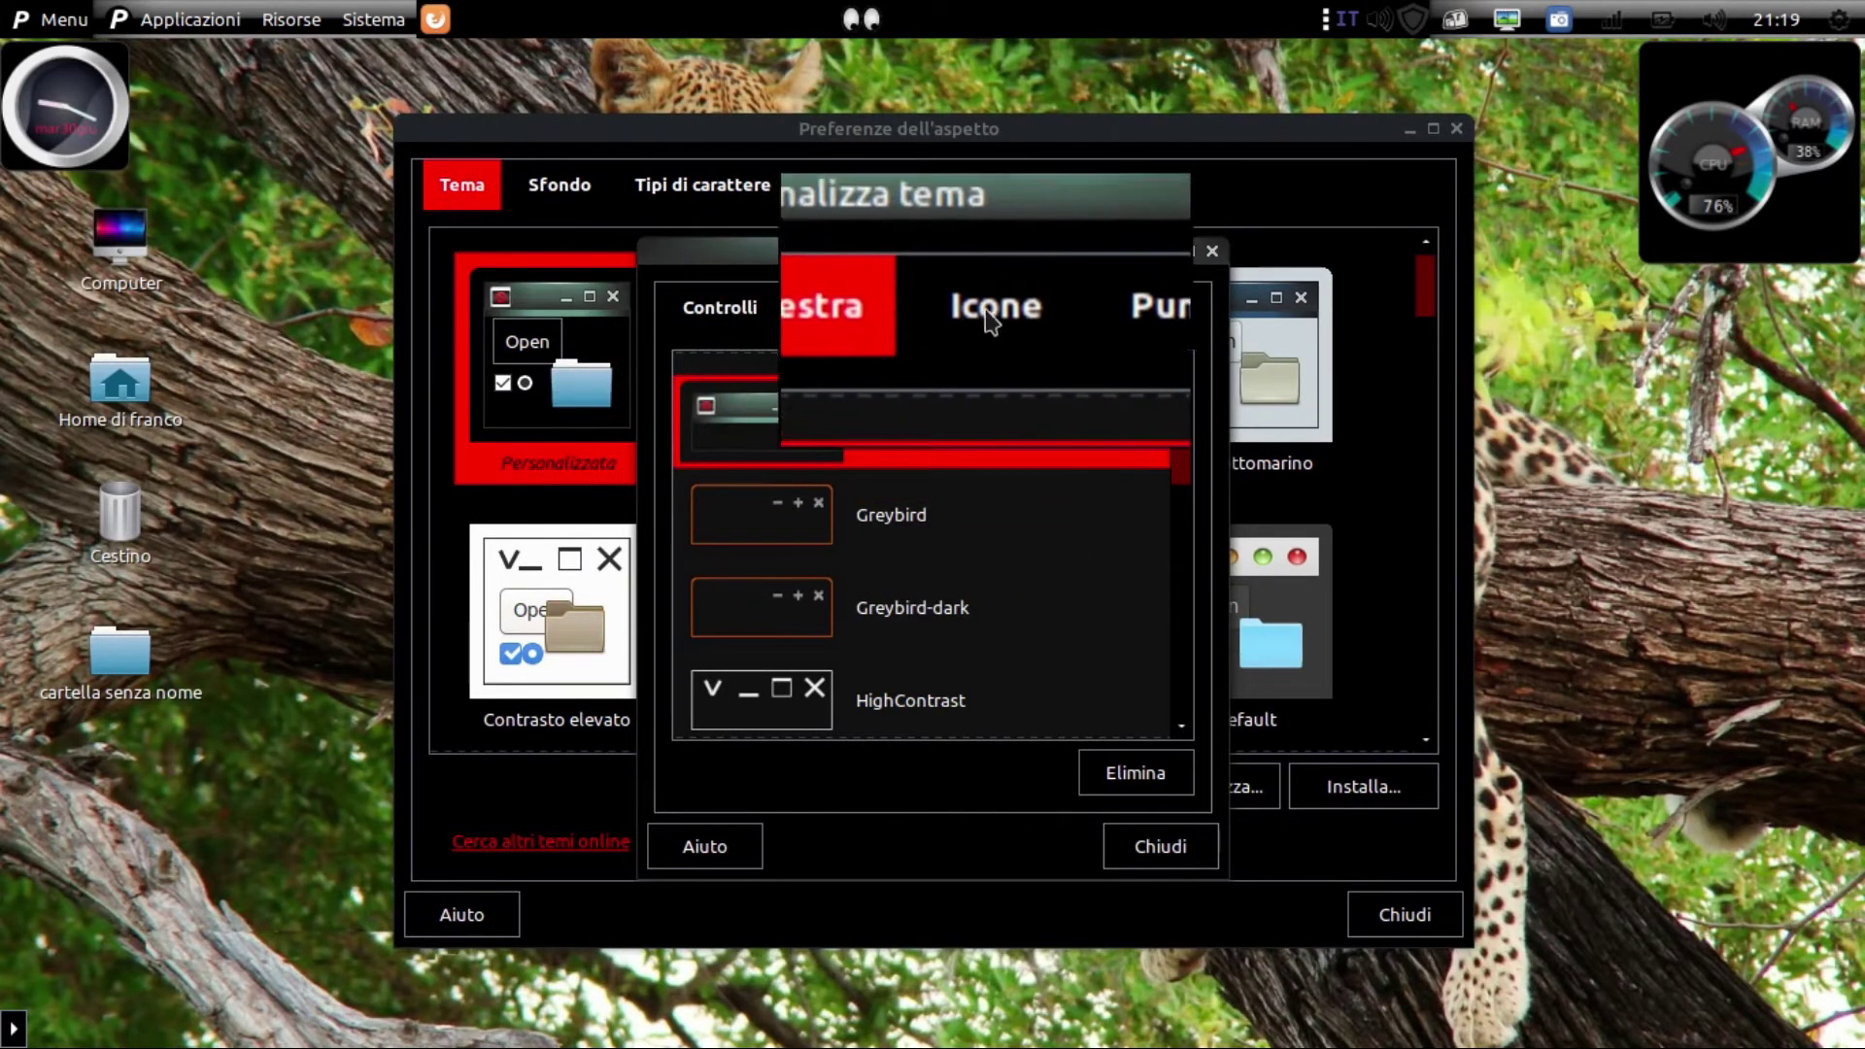
Set the icon theme to Oxygen in the Icone tab
left_click(971, 313)
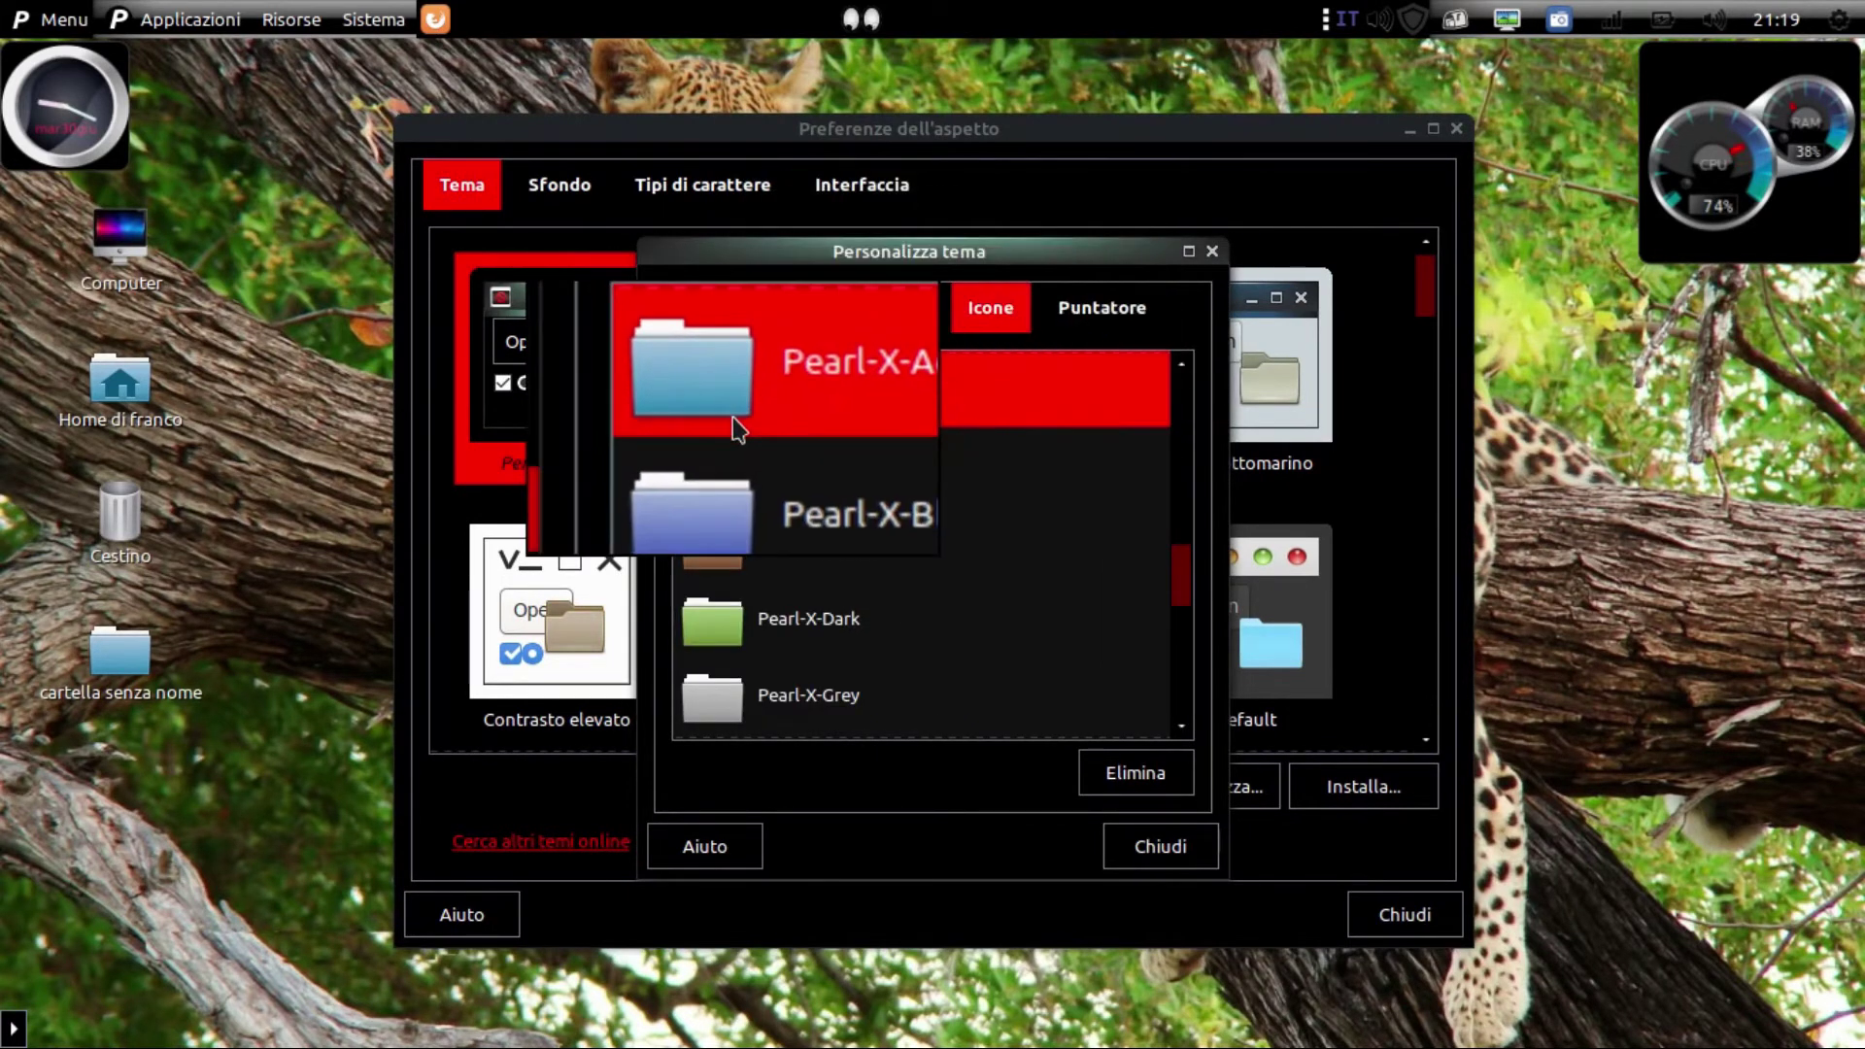
scroll(738, 428, "up", 3)
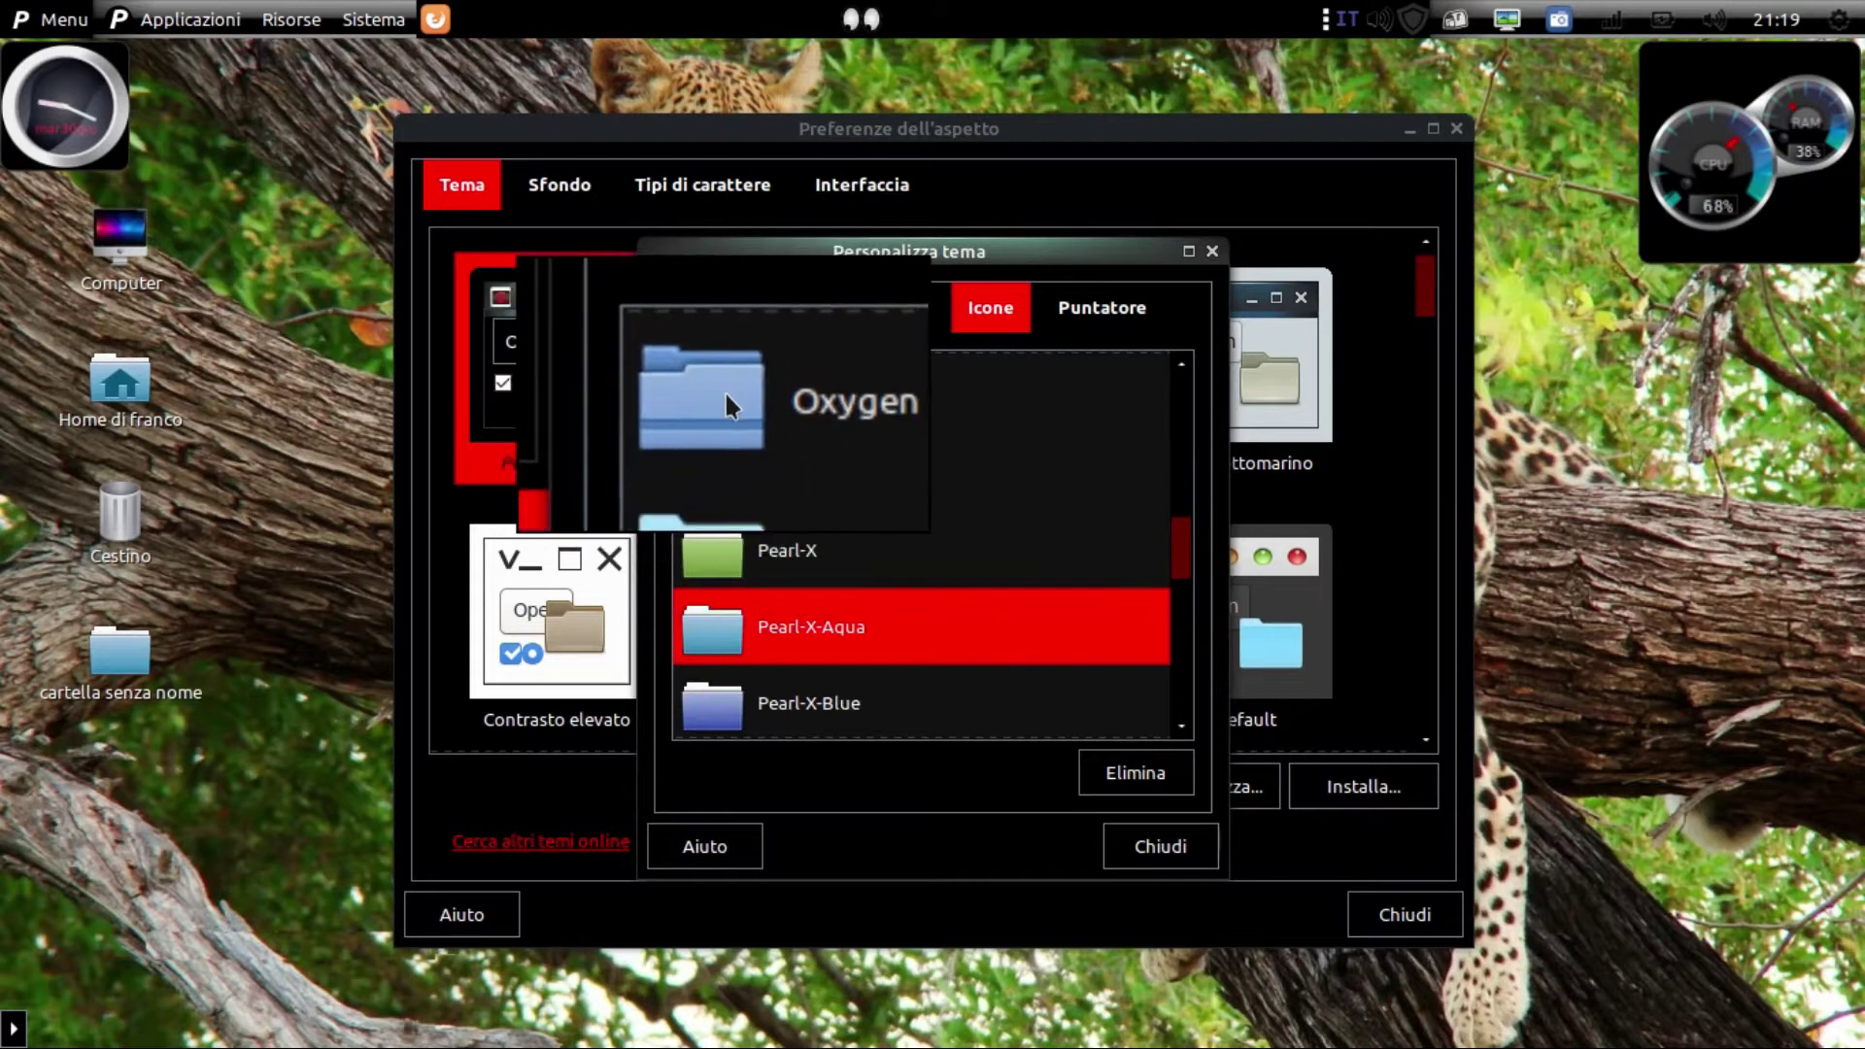
left_click(735, 413)
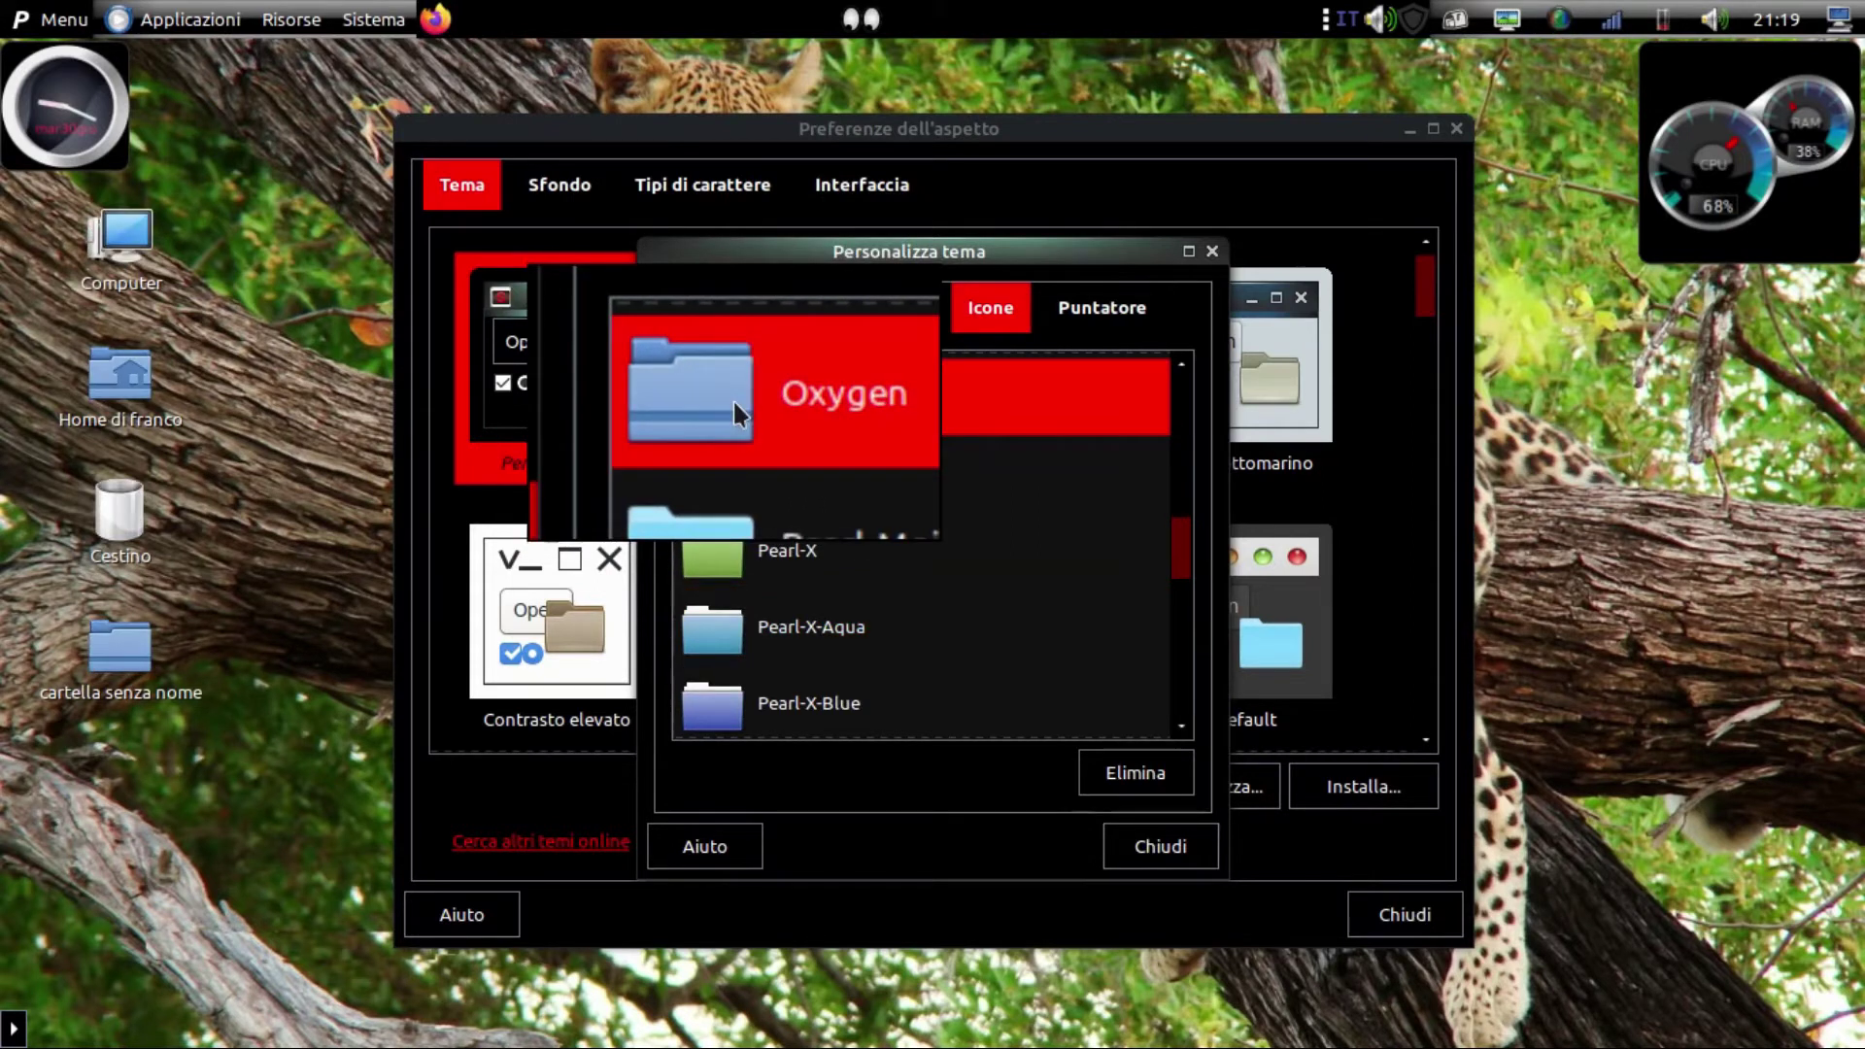
Open the home folder to preview the new Oxygen icons, then close it
right_click(125, 367)
left_click(199, 378)
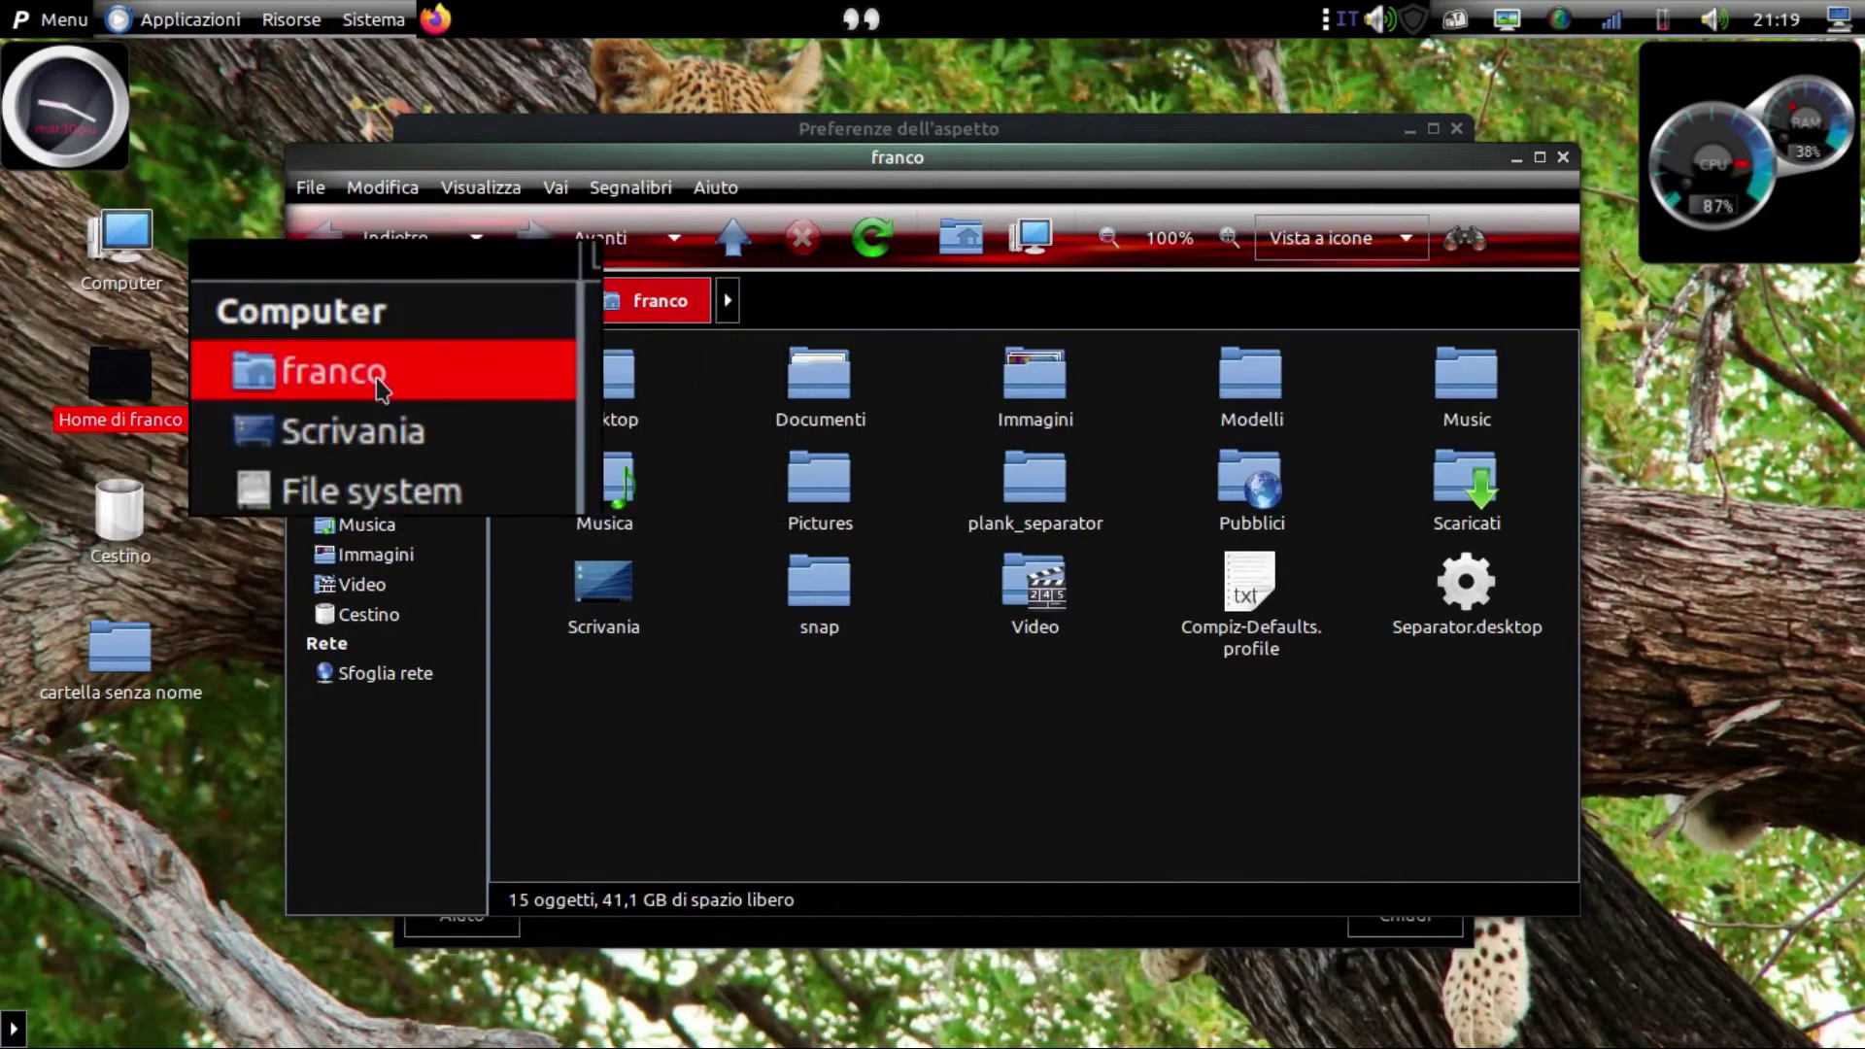
left_click(1563, 164)
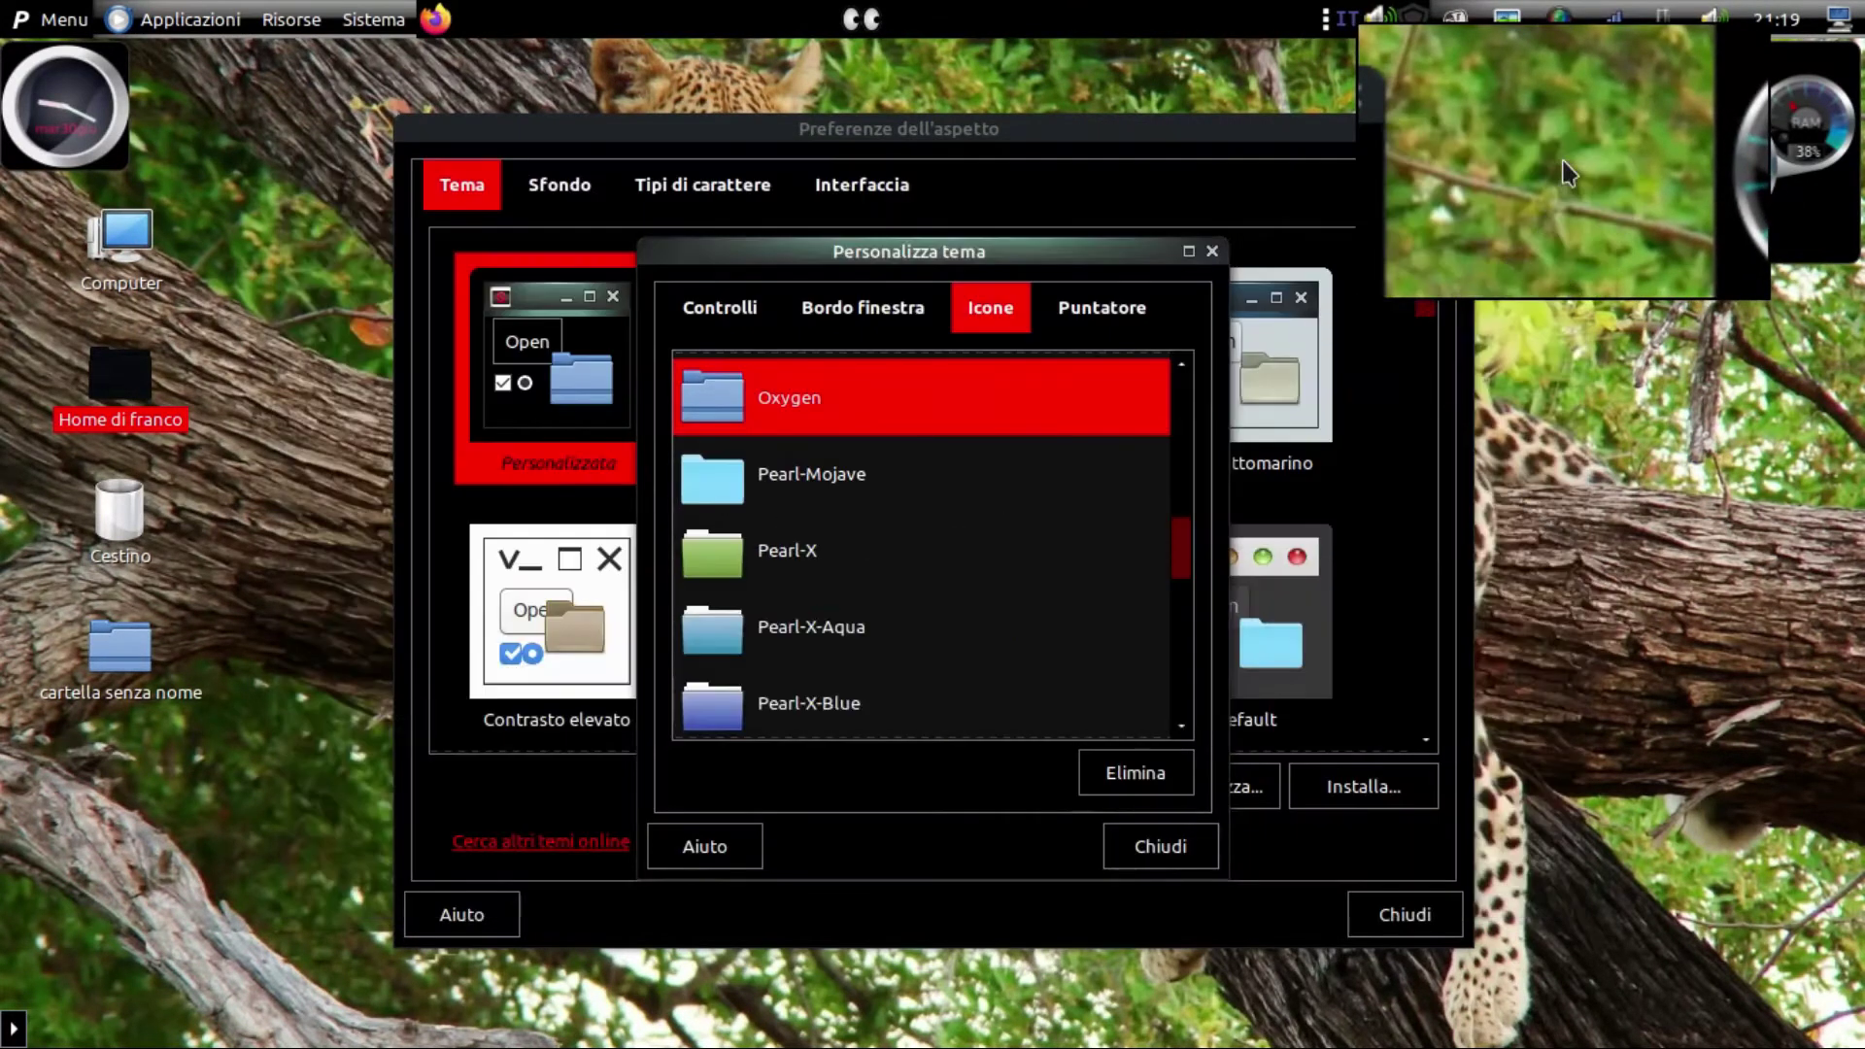
Keep Pearl-Cursor as pointer theme, close both appearance dialogs, and bring up the top panel's options
left_click(1107, 317)
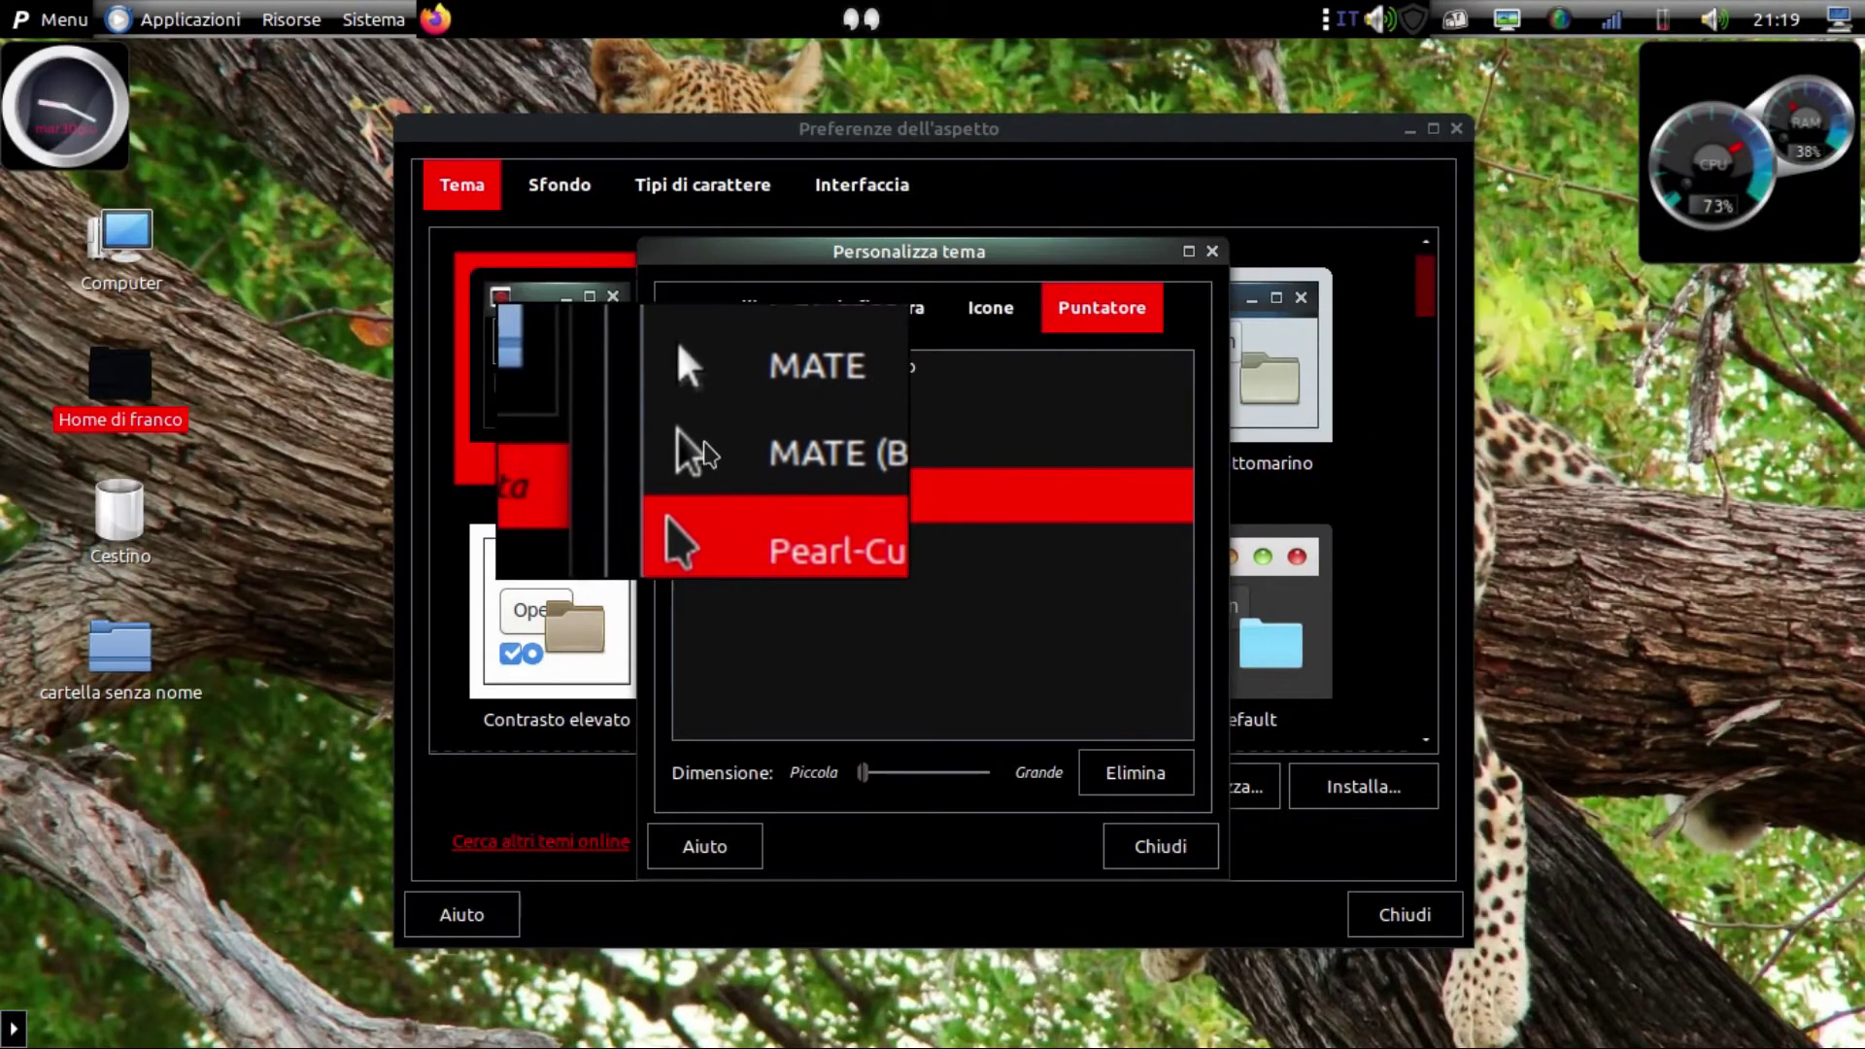
left_click(1193, 845)
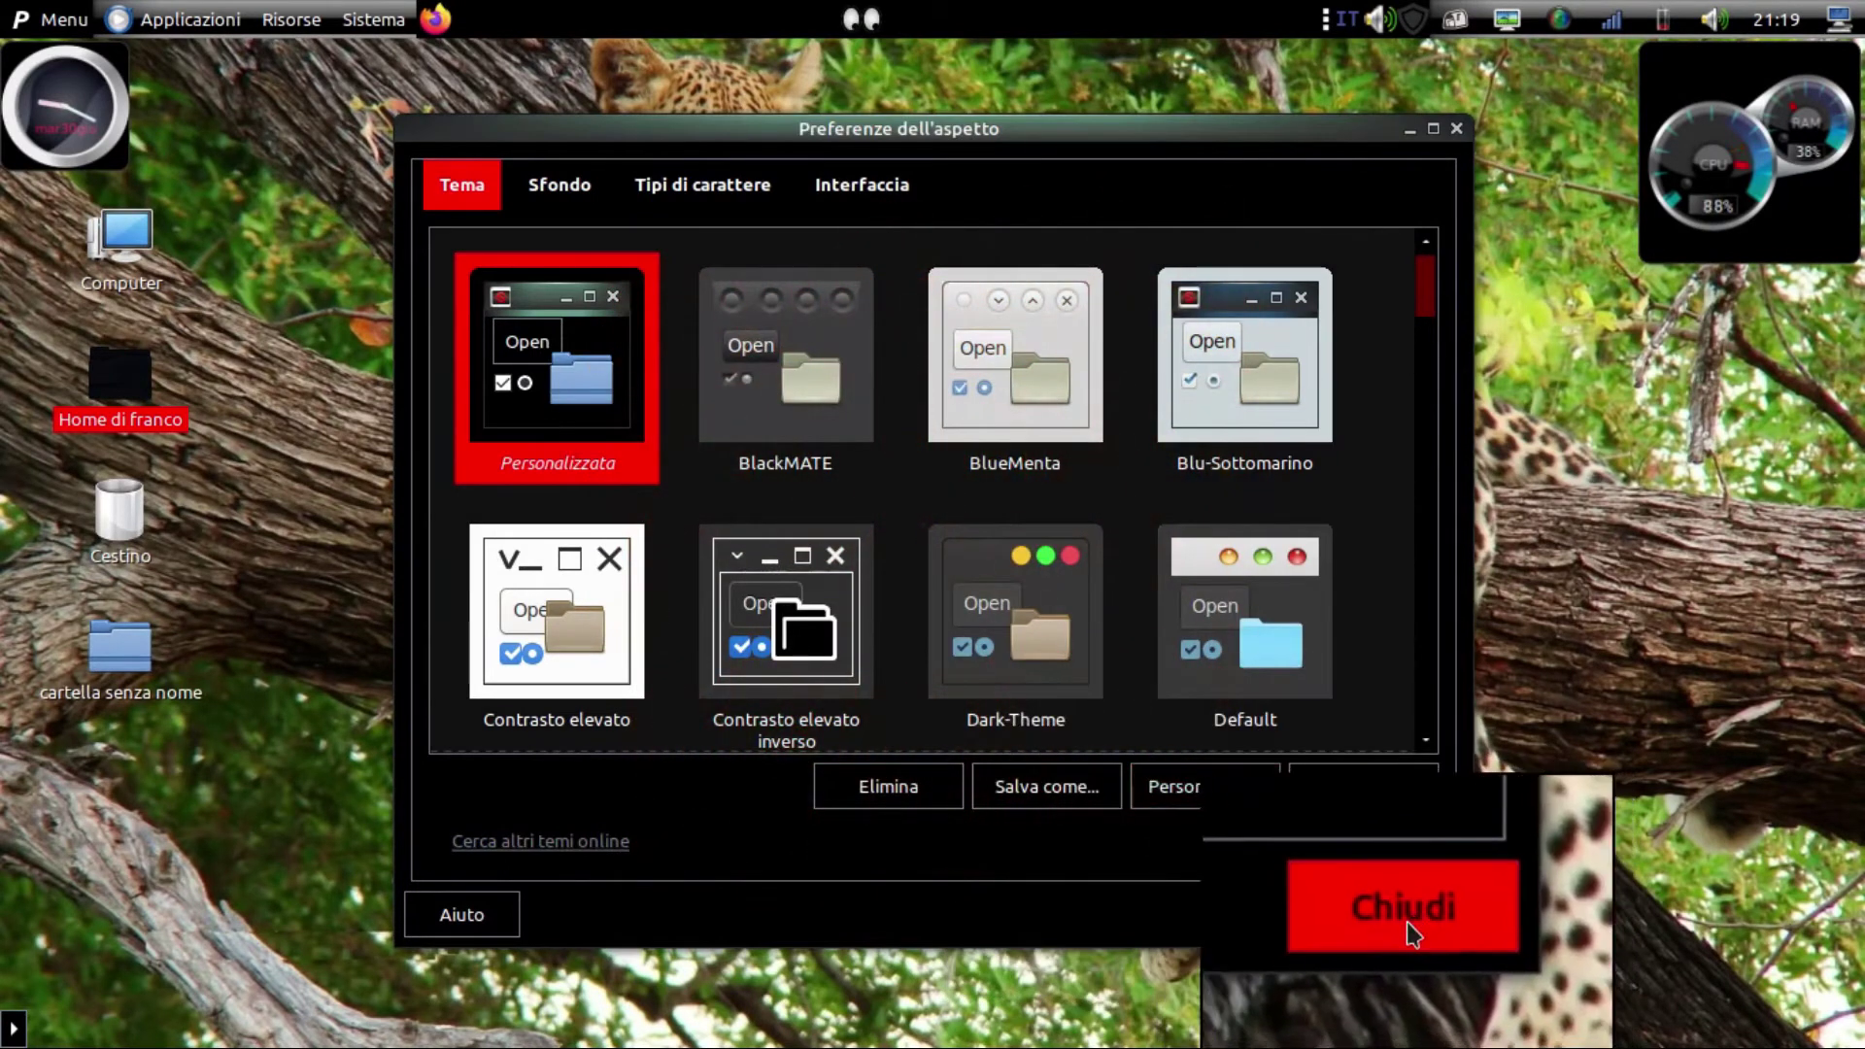
left_click(1410, 930)
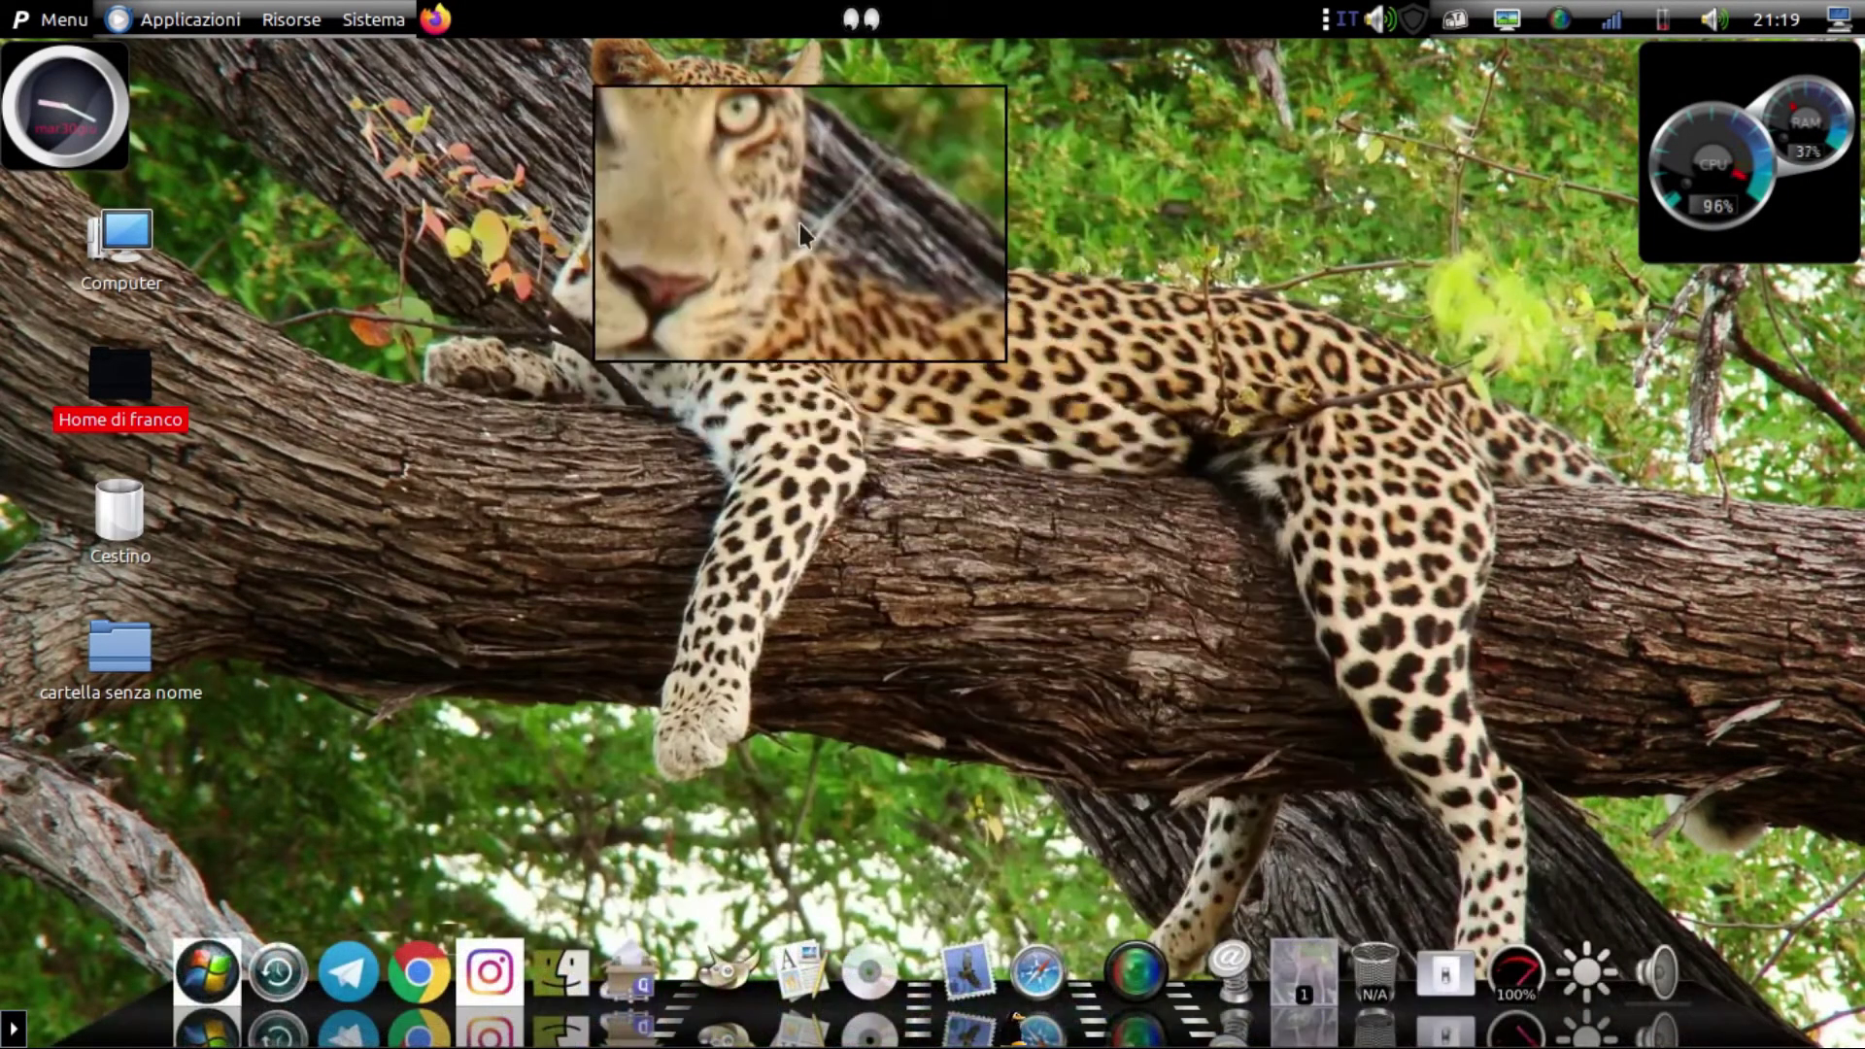
right_click(972, 21)
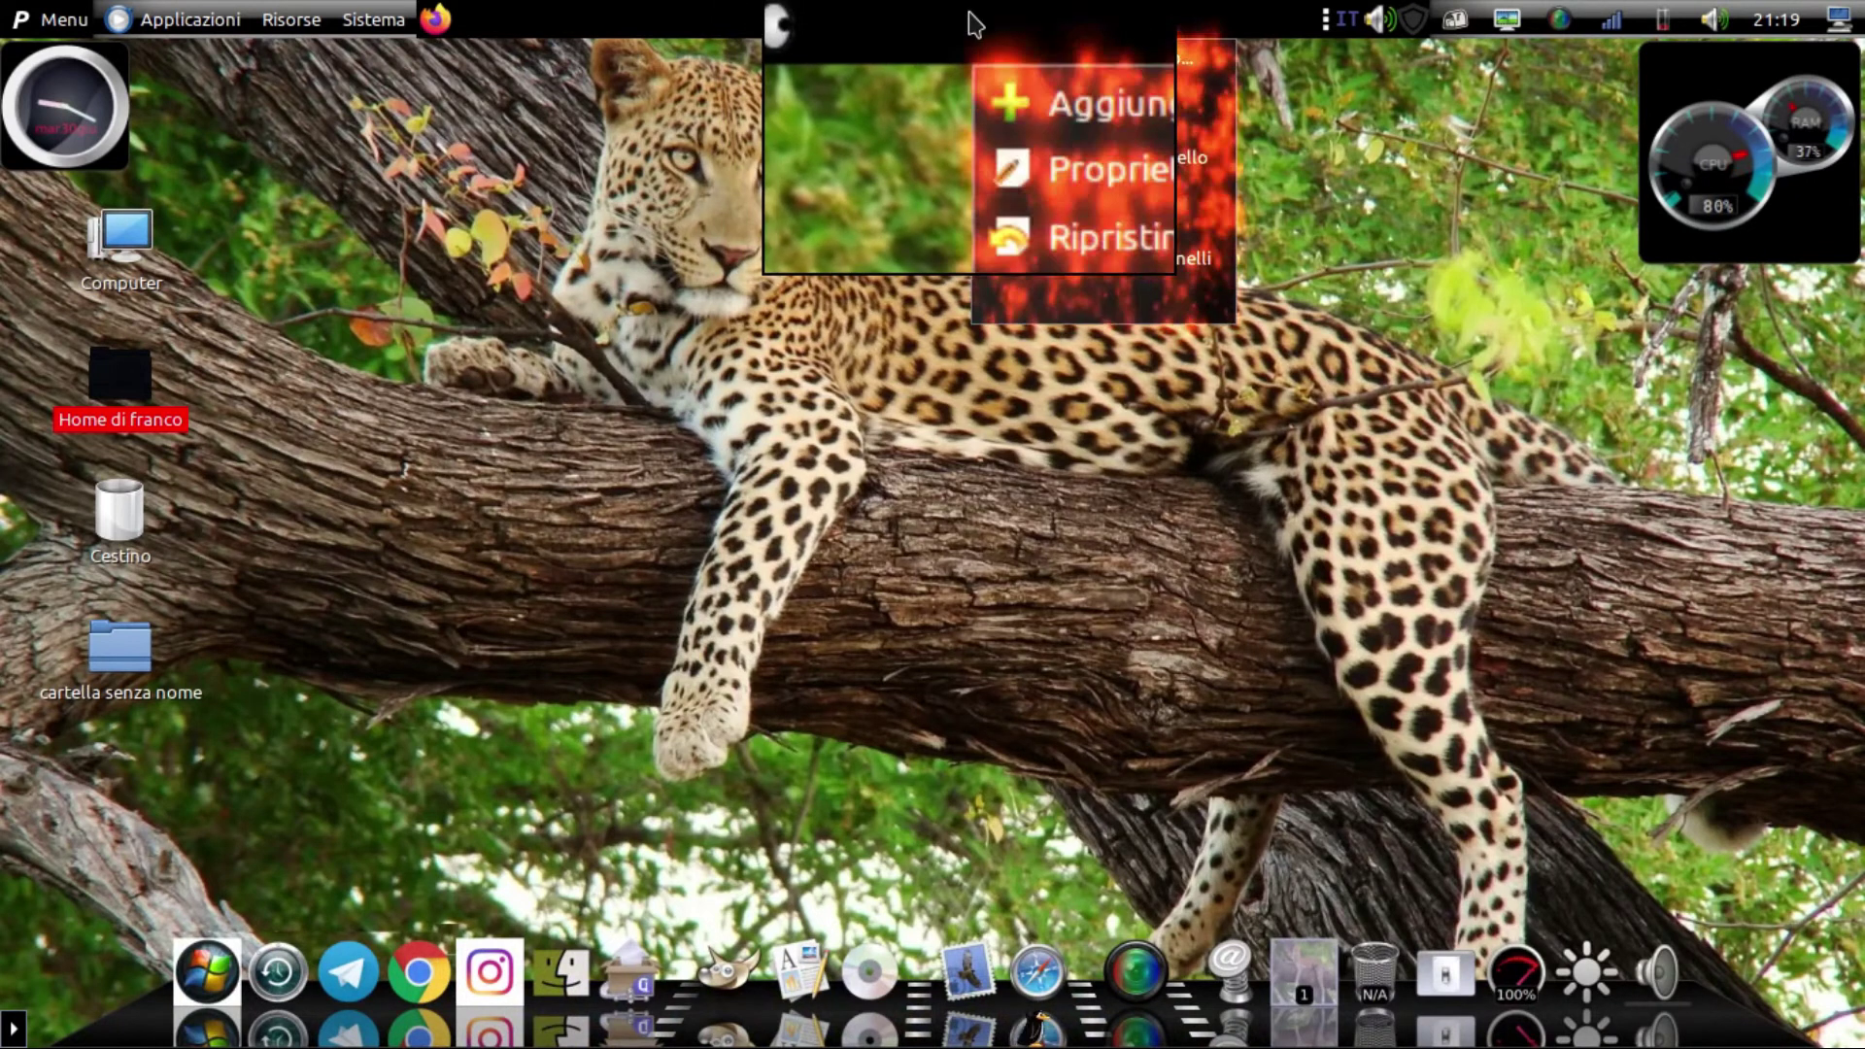
Give the top panel a solid dark-blue background in Proprietà > Sfondo
left_click(1035, 95)
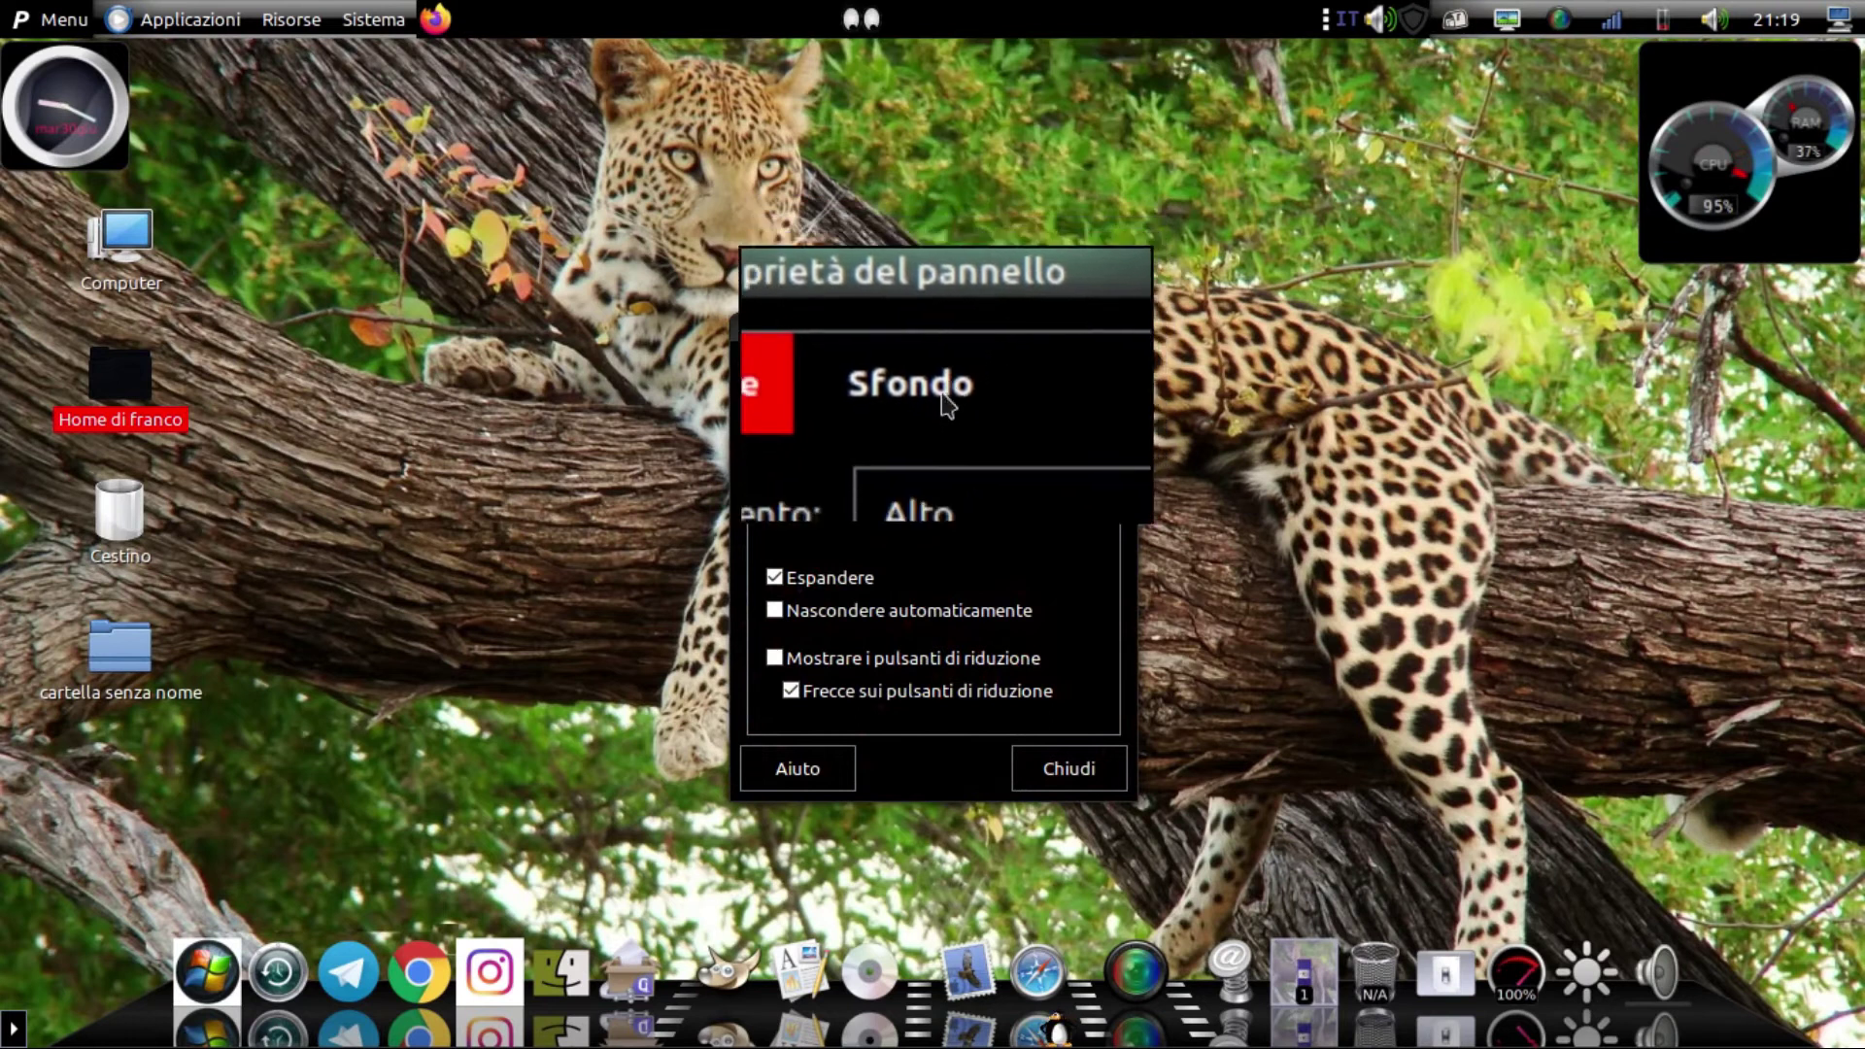
left_click(921, 389)
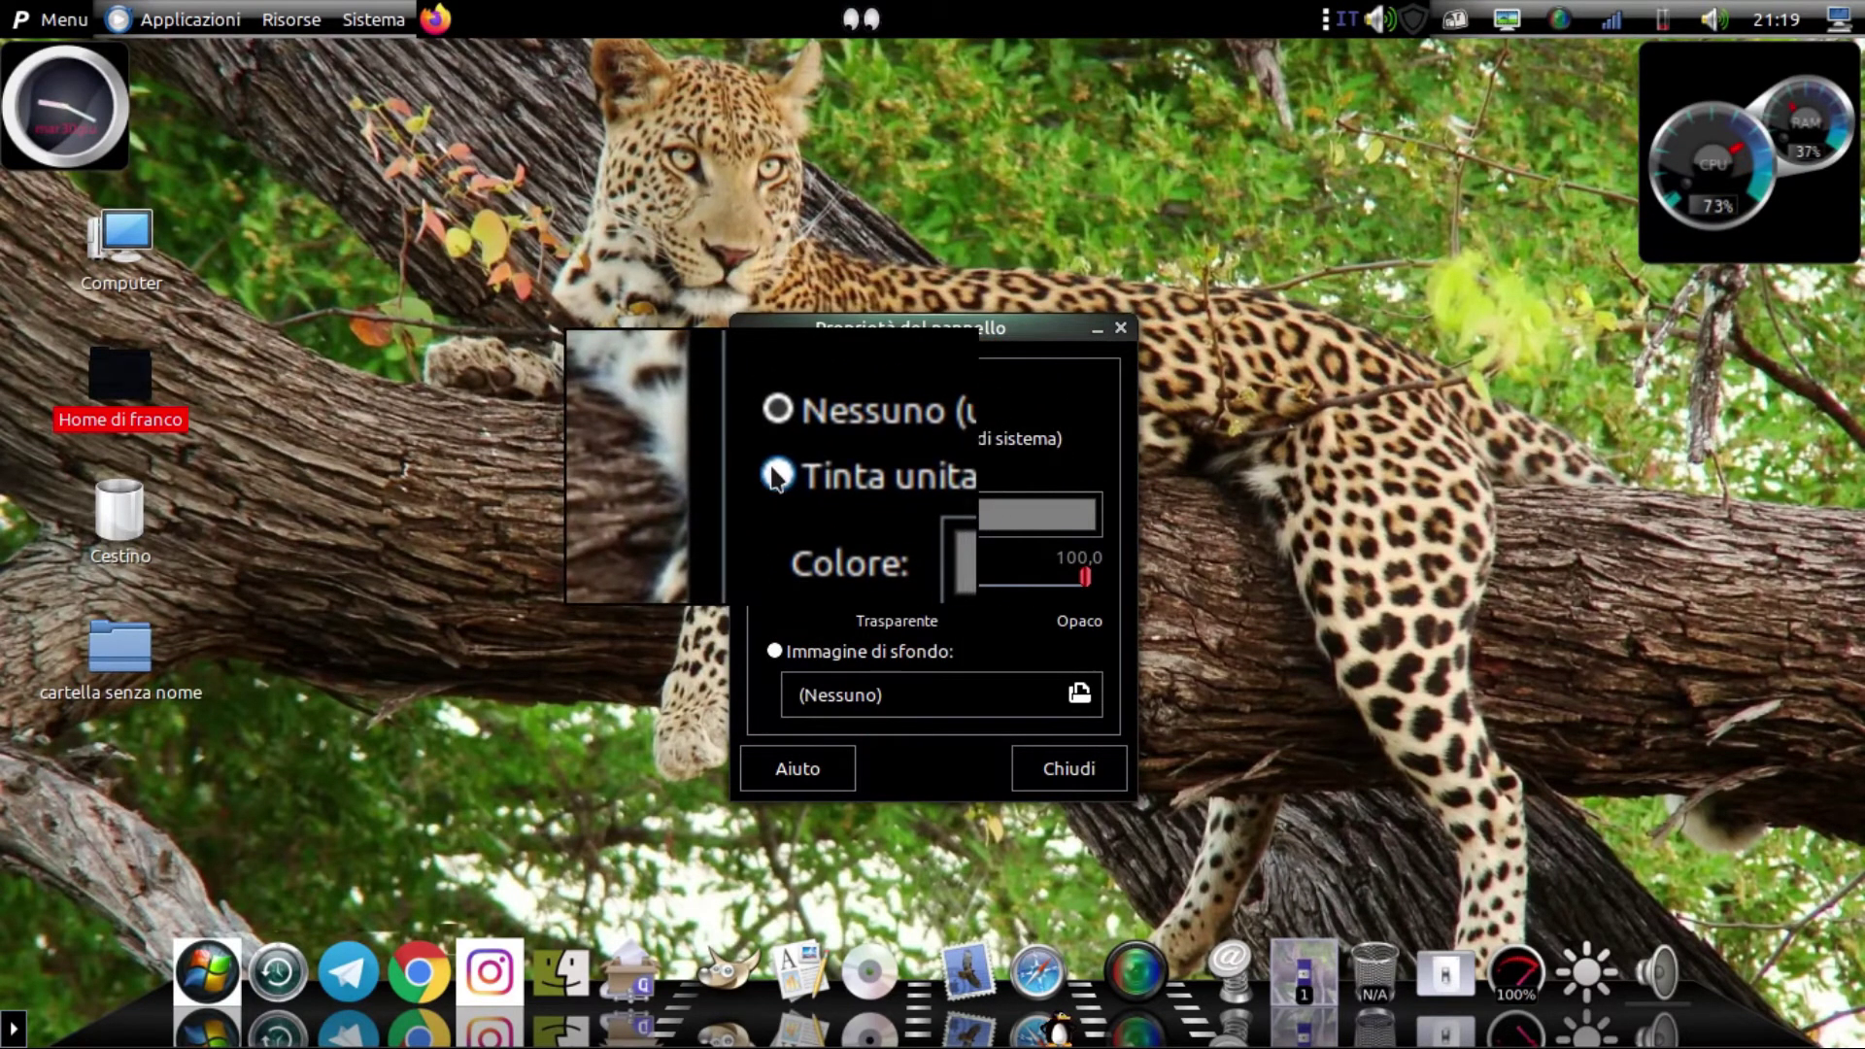
left_click(774, 475)
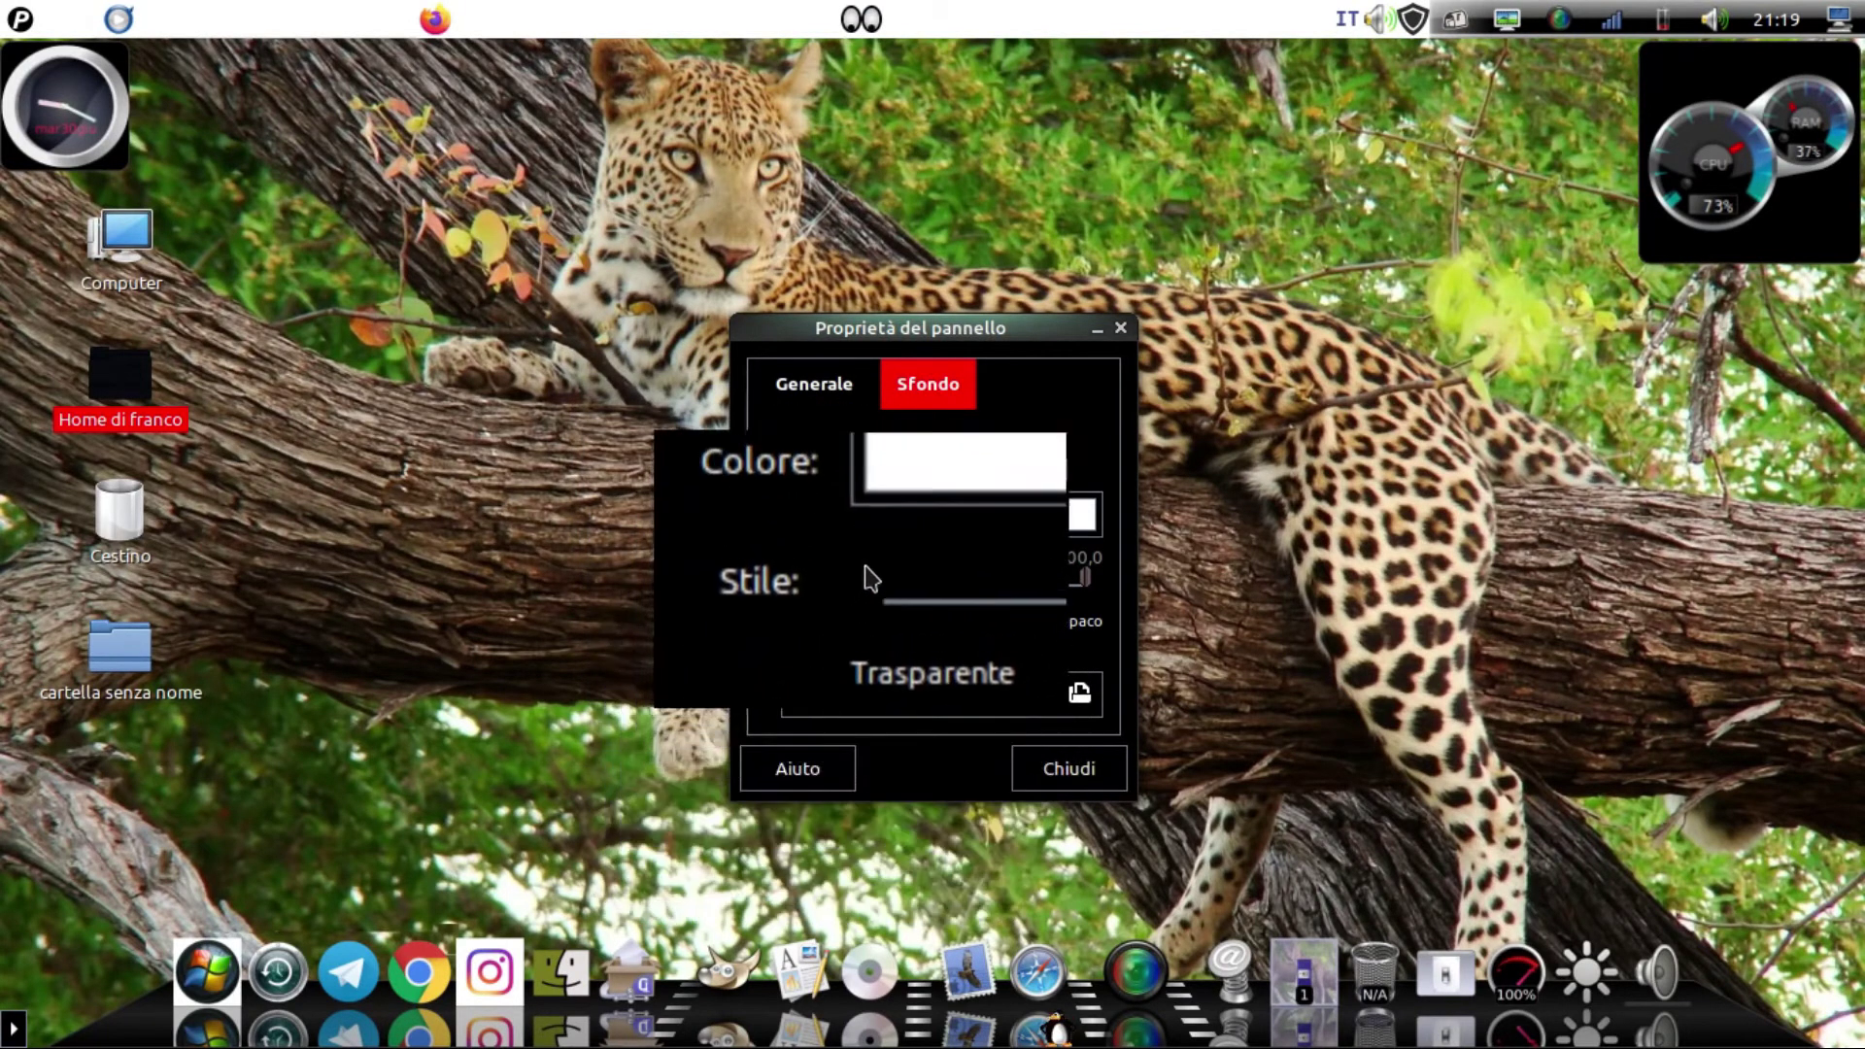
left_click(962, 519)
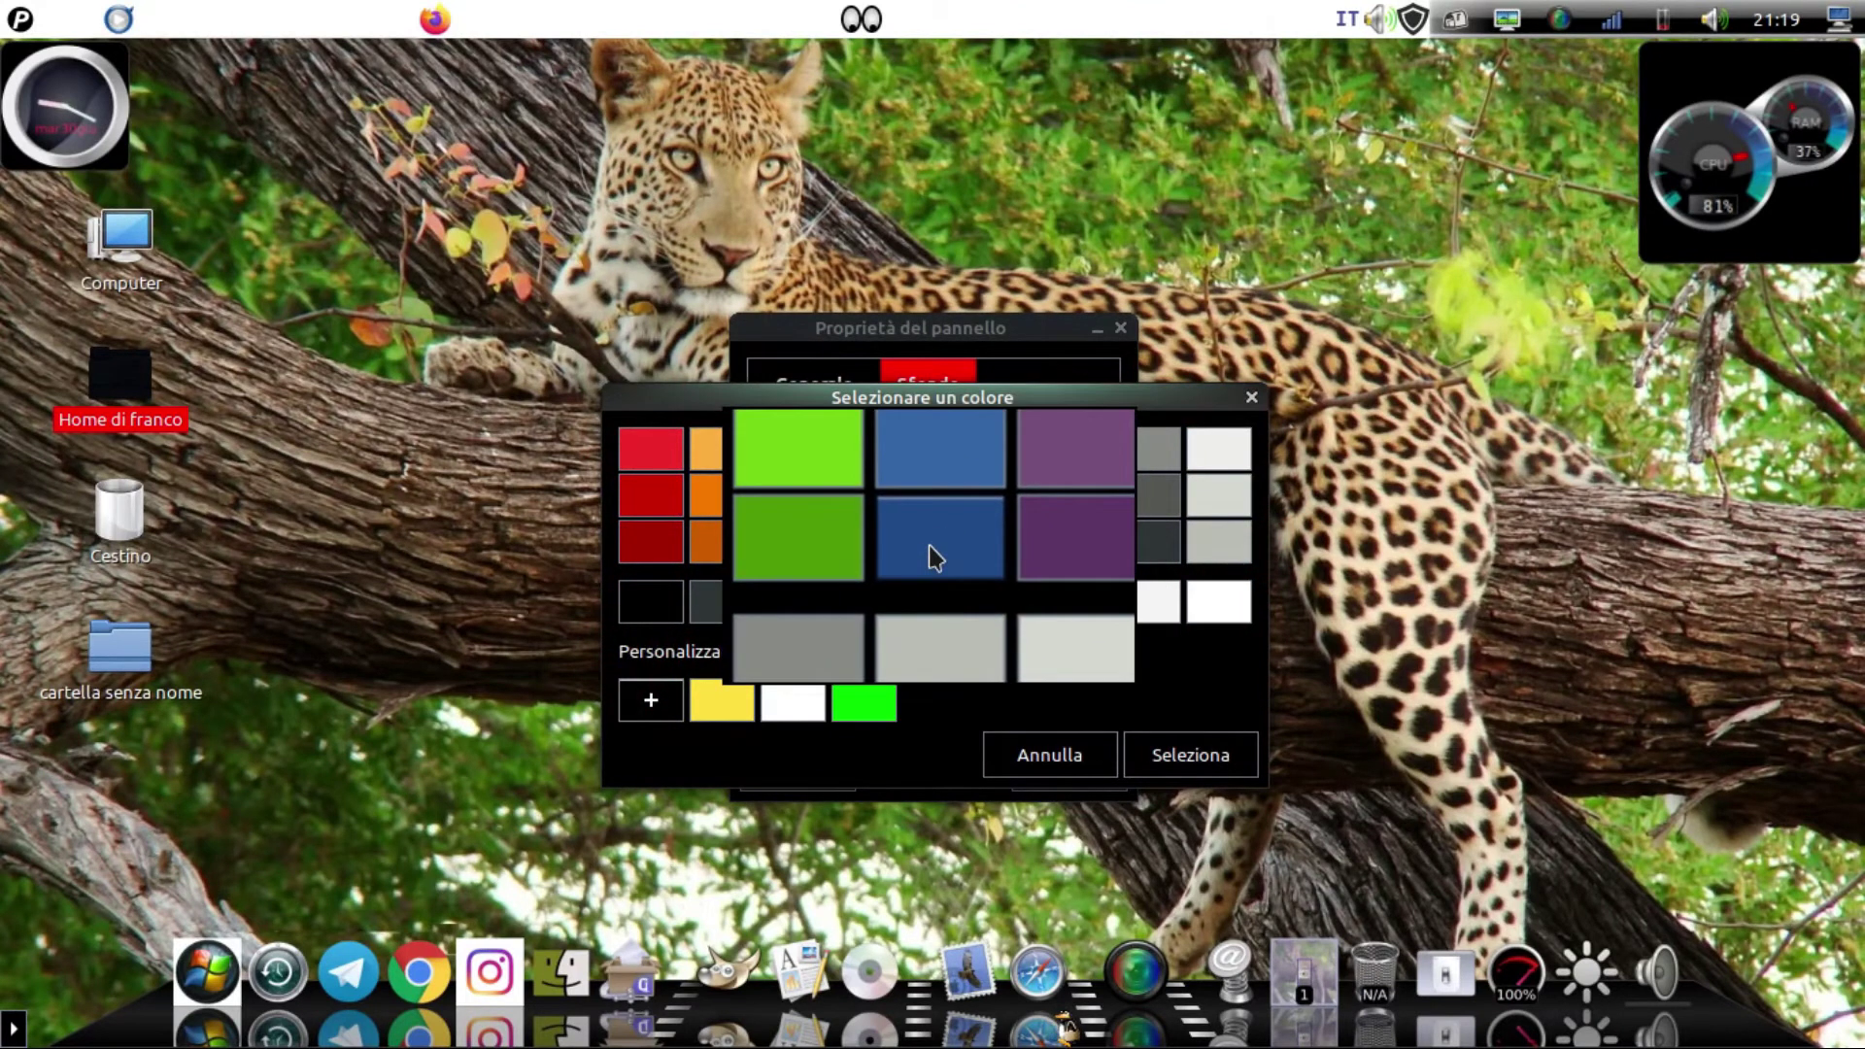
left_click(933, 544)
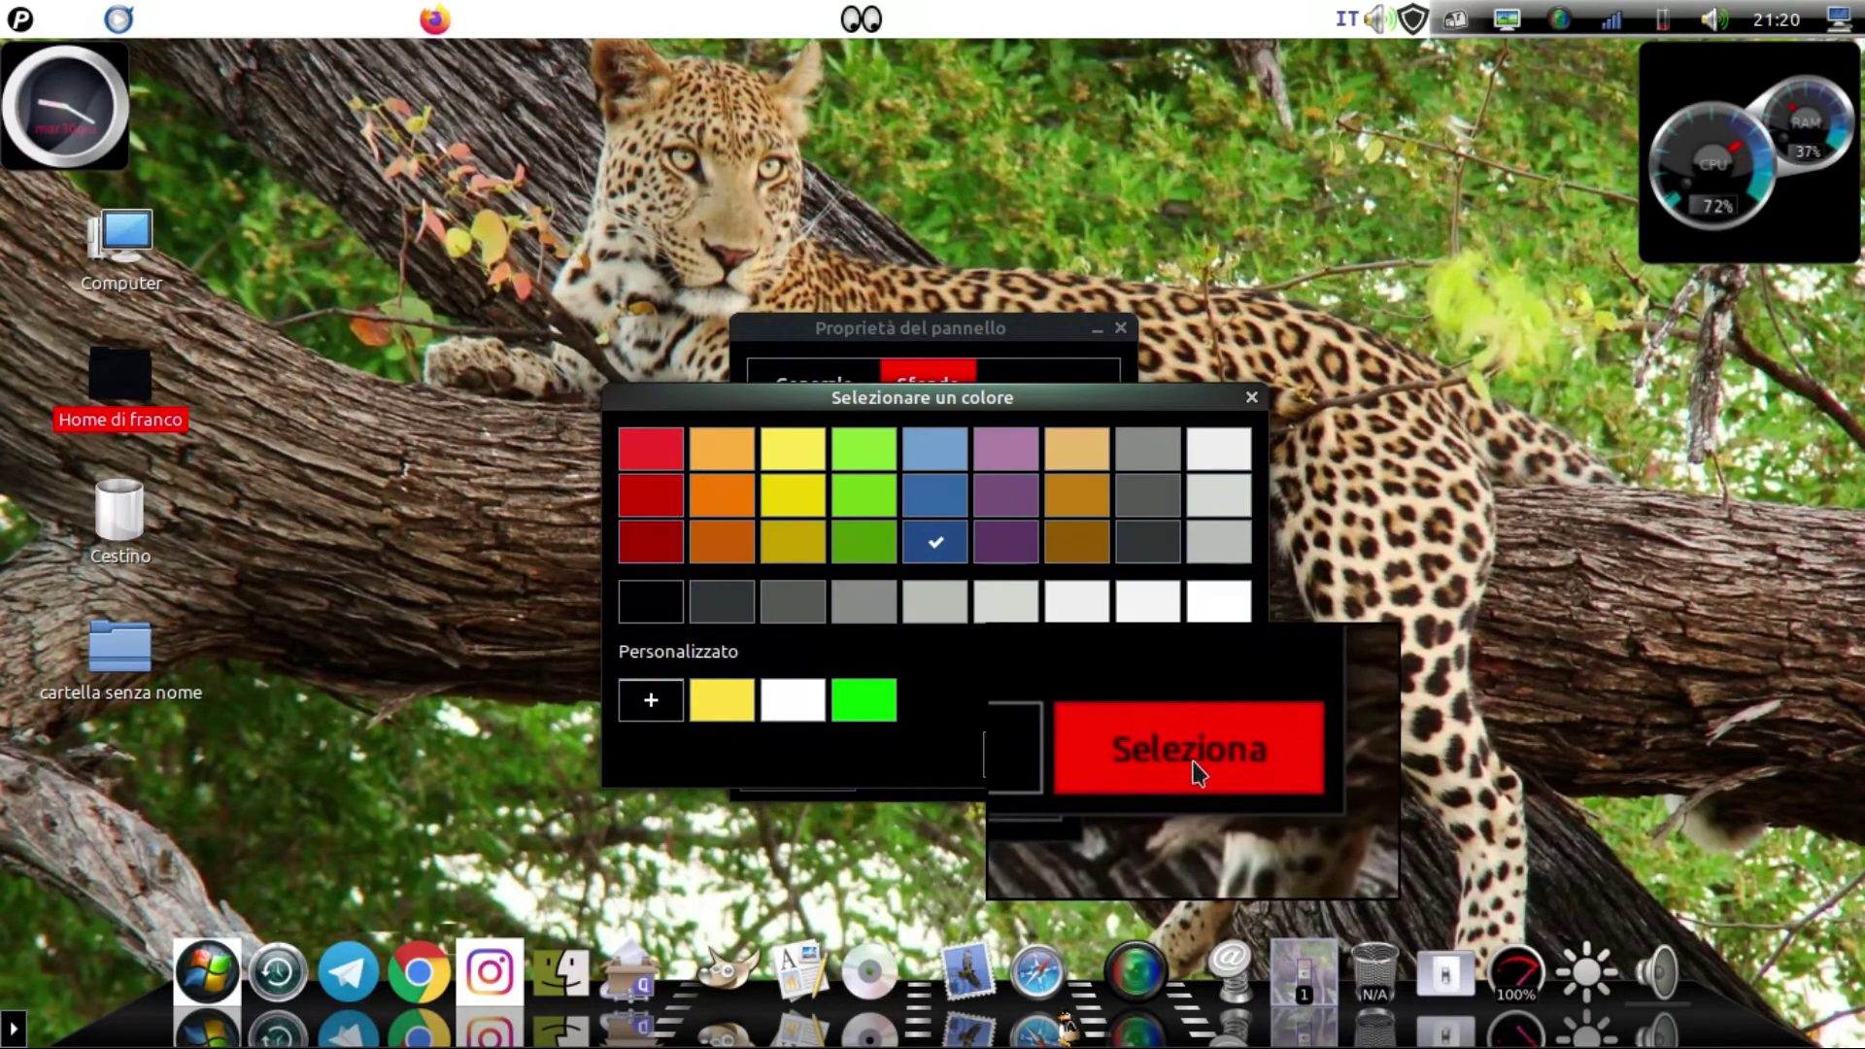
left_click(1193, 767)
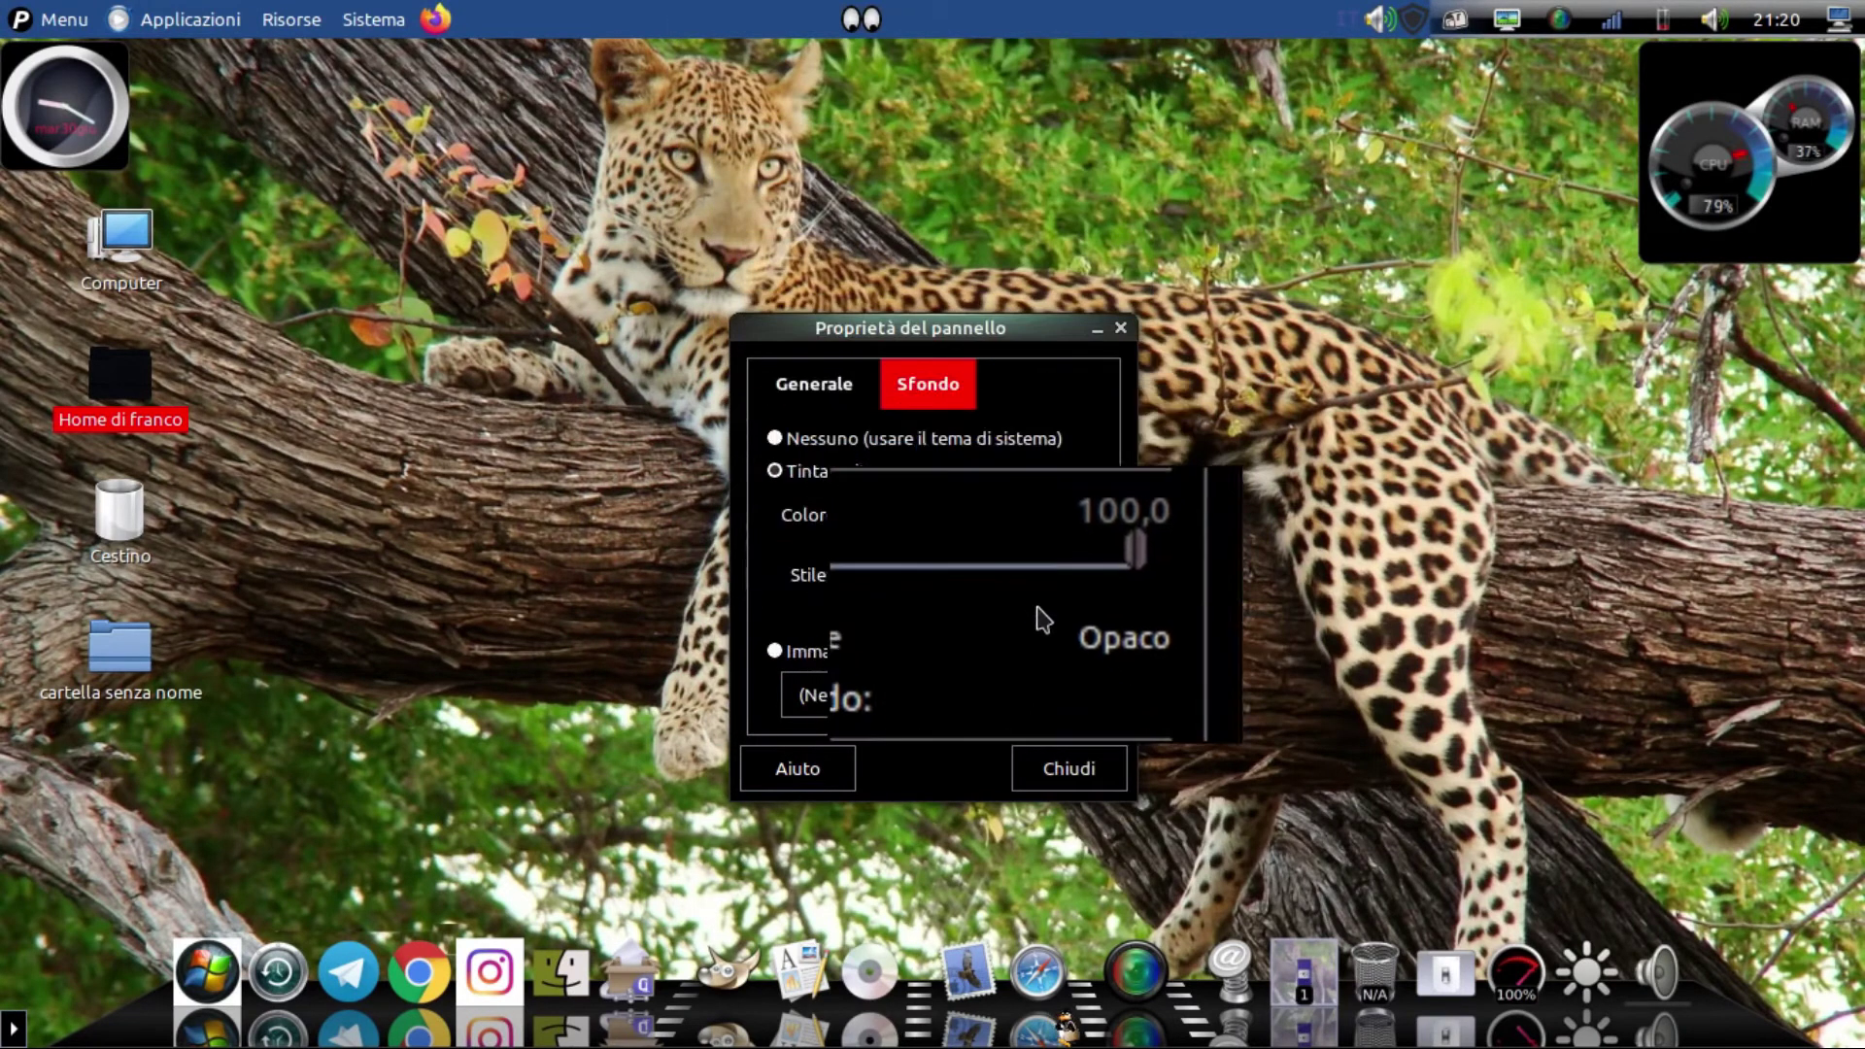
Make the panel background fully transparent, close its properties, and switch off the magnifier
left_click_drag(1086, 591, 824, 604)
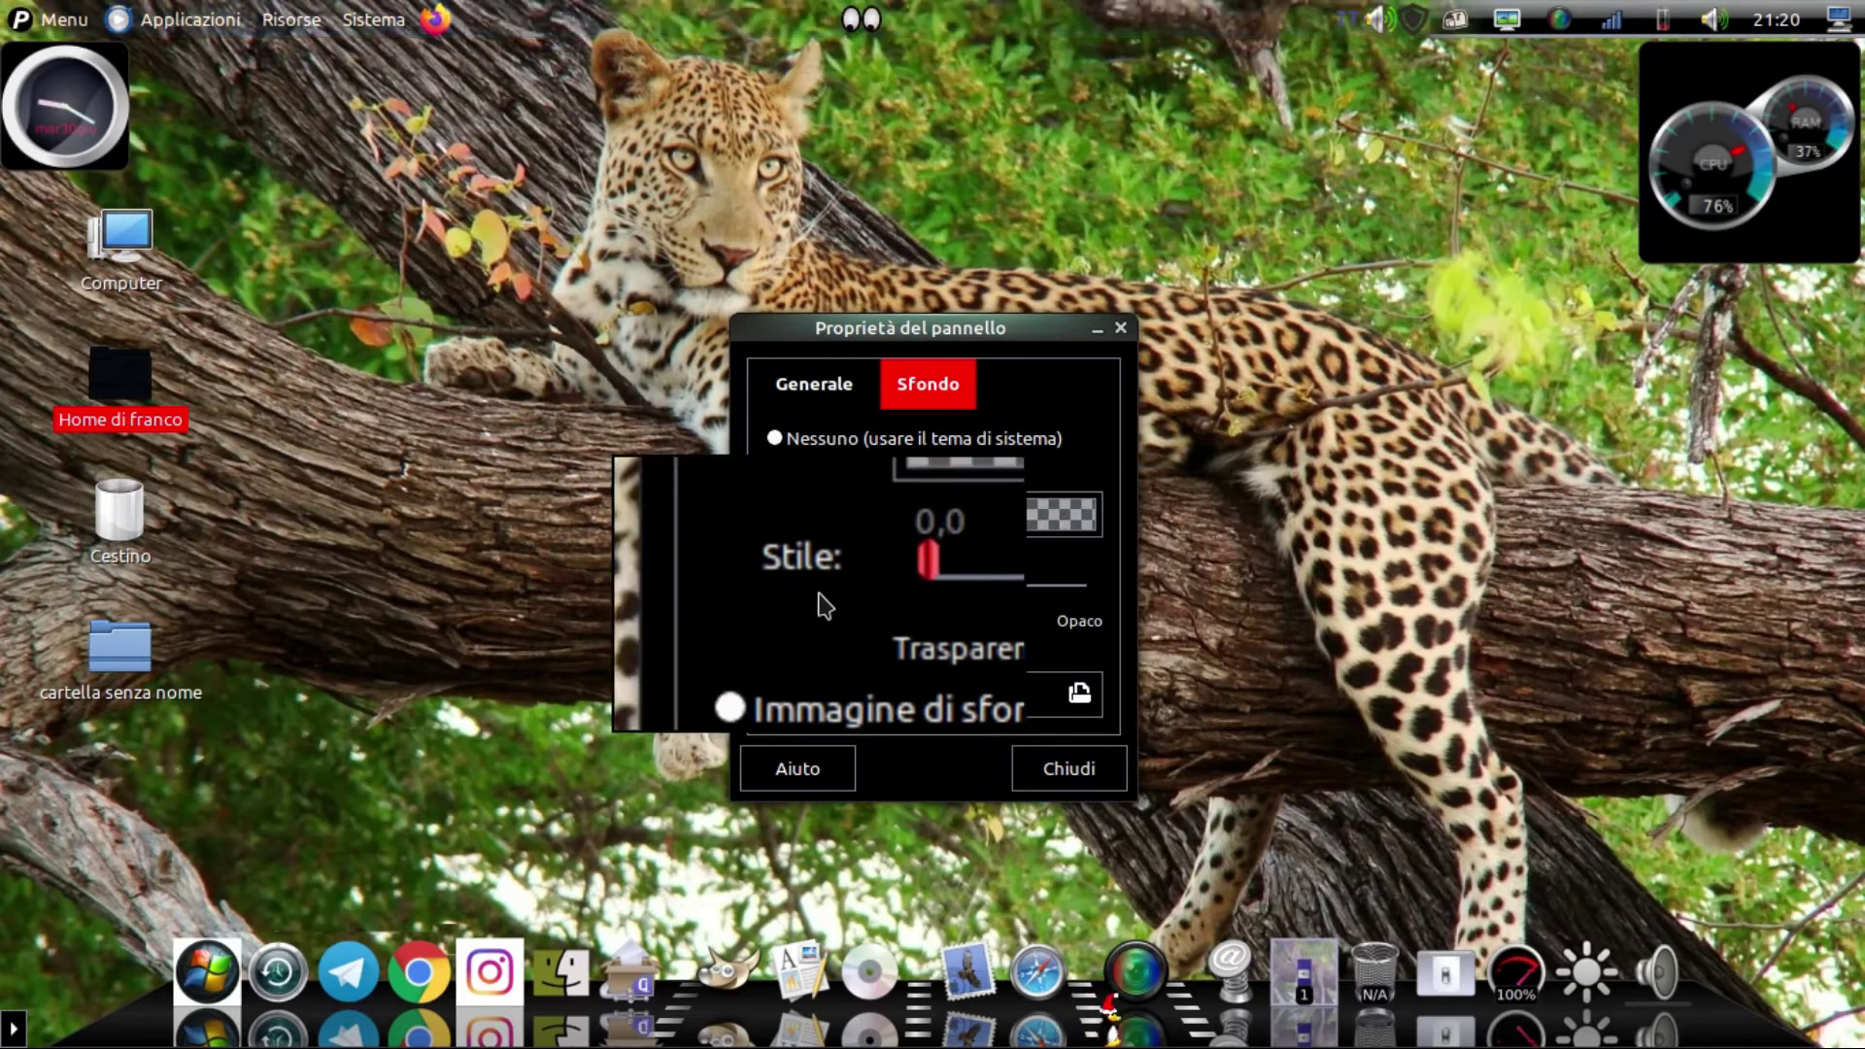
left_click(1069, 767)
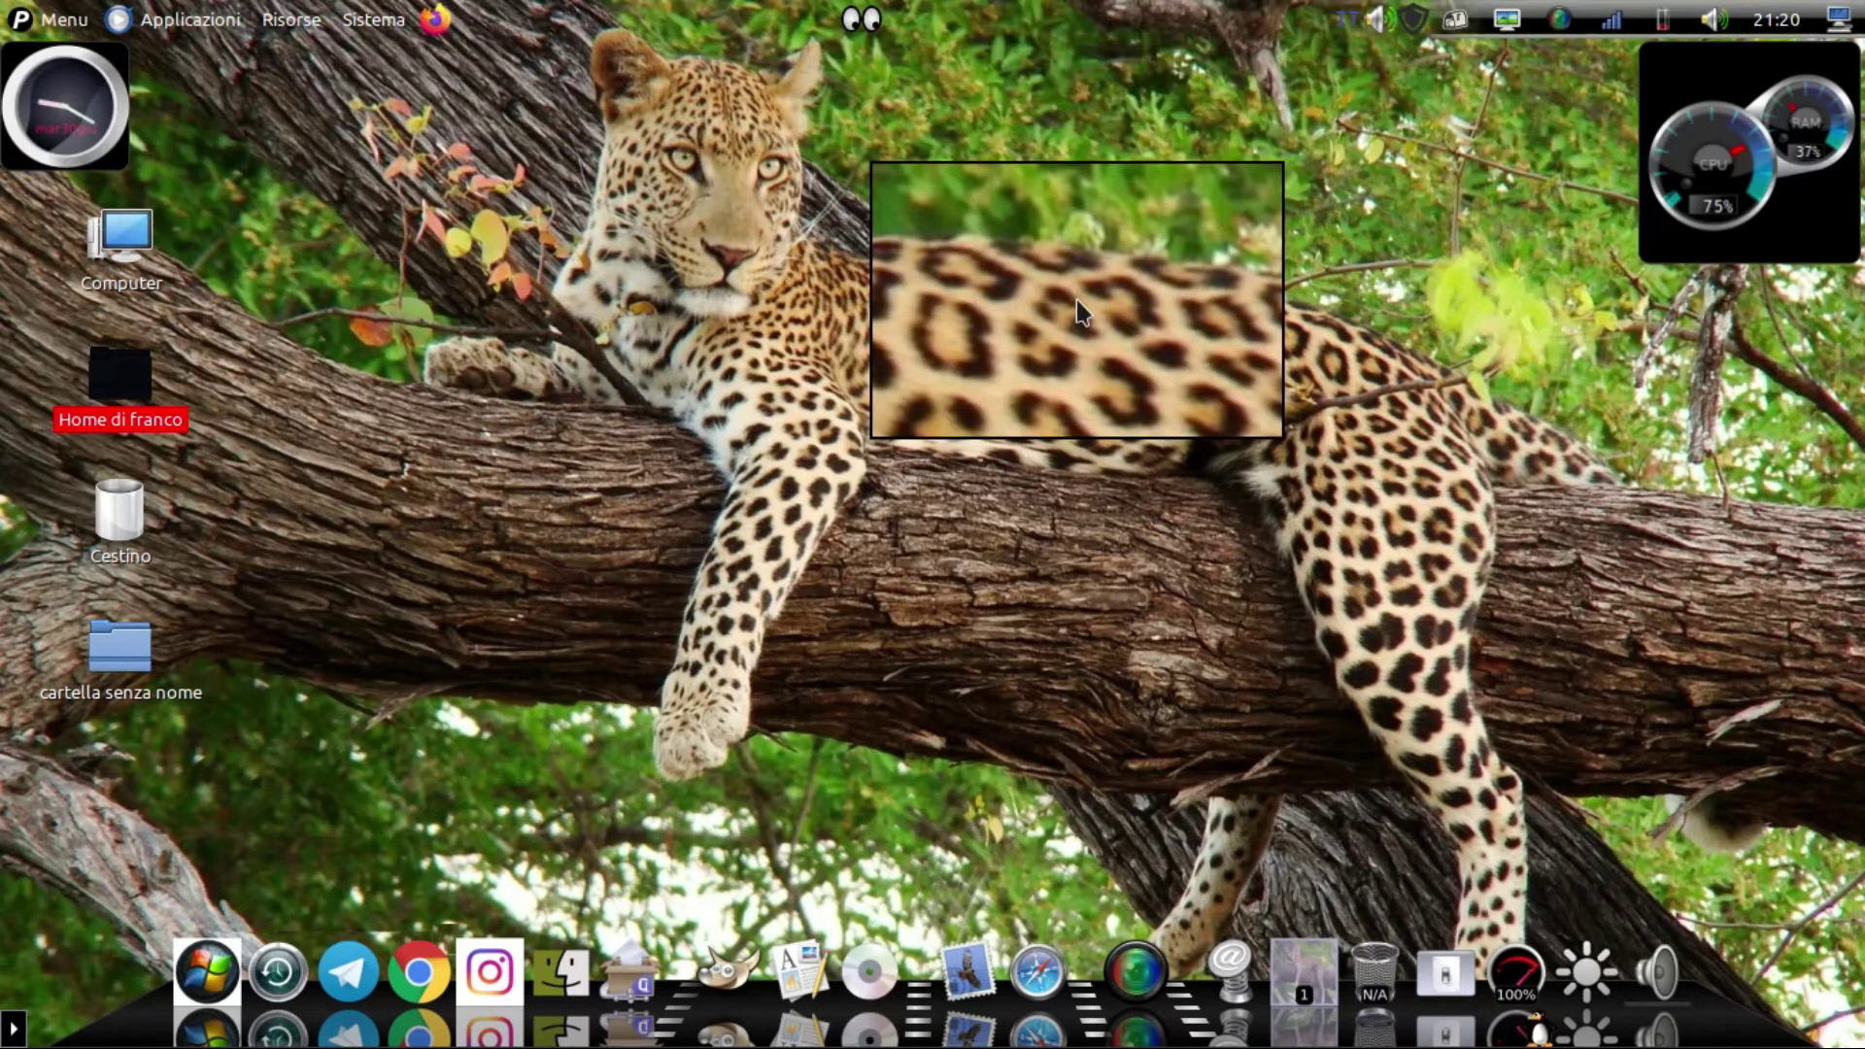
key("super+m")
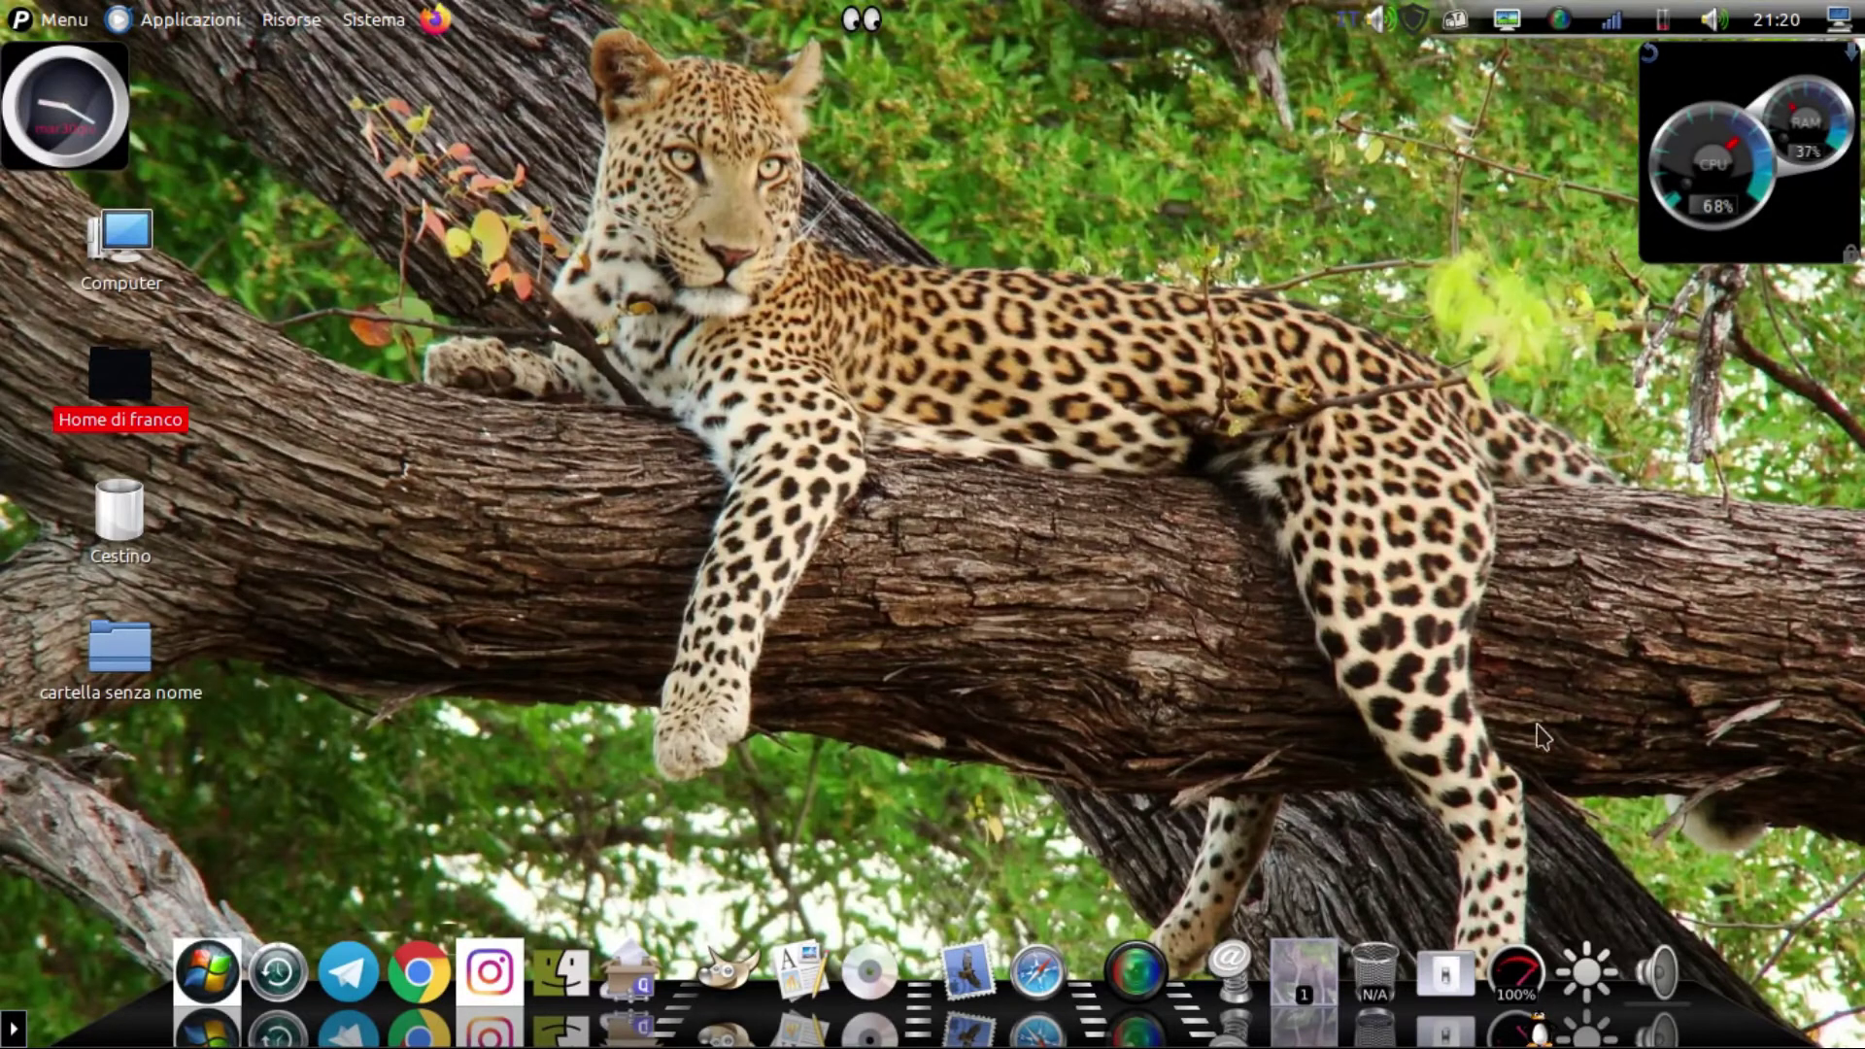
left_click(205, 976)
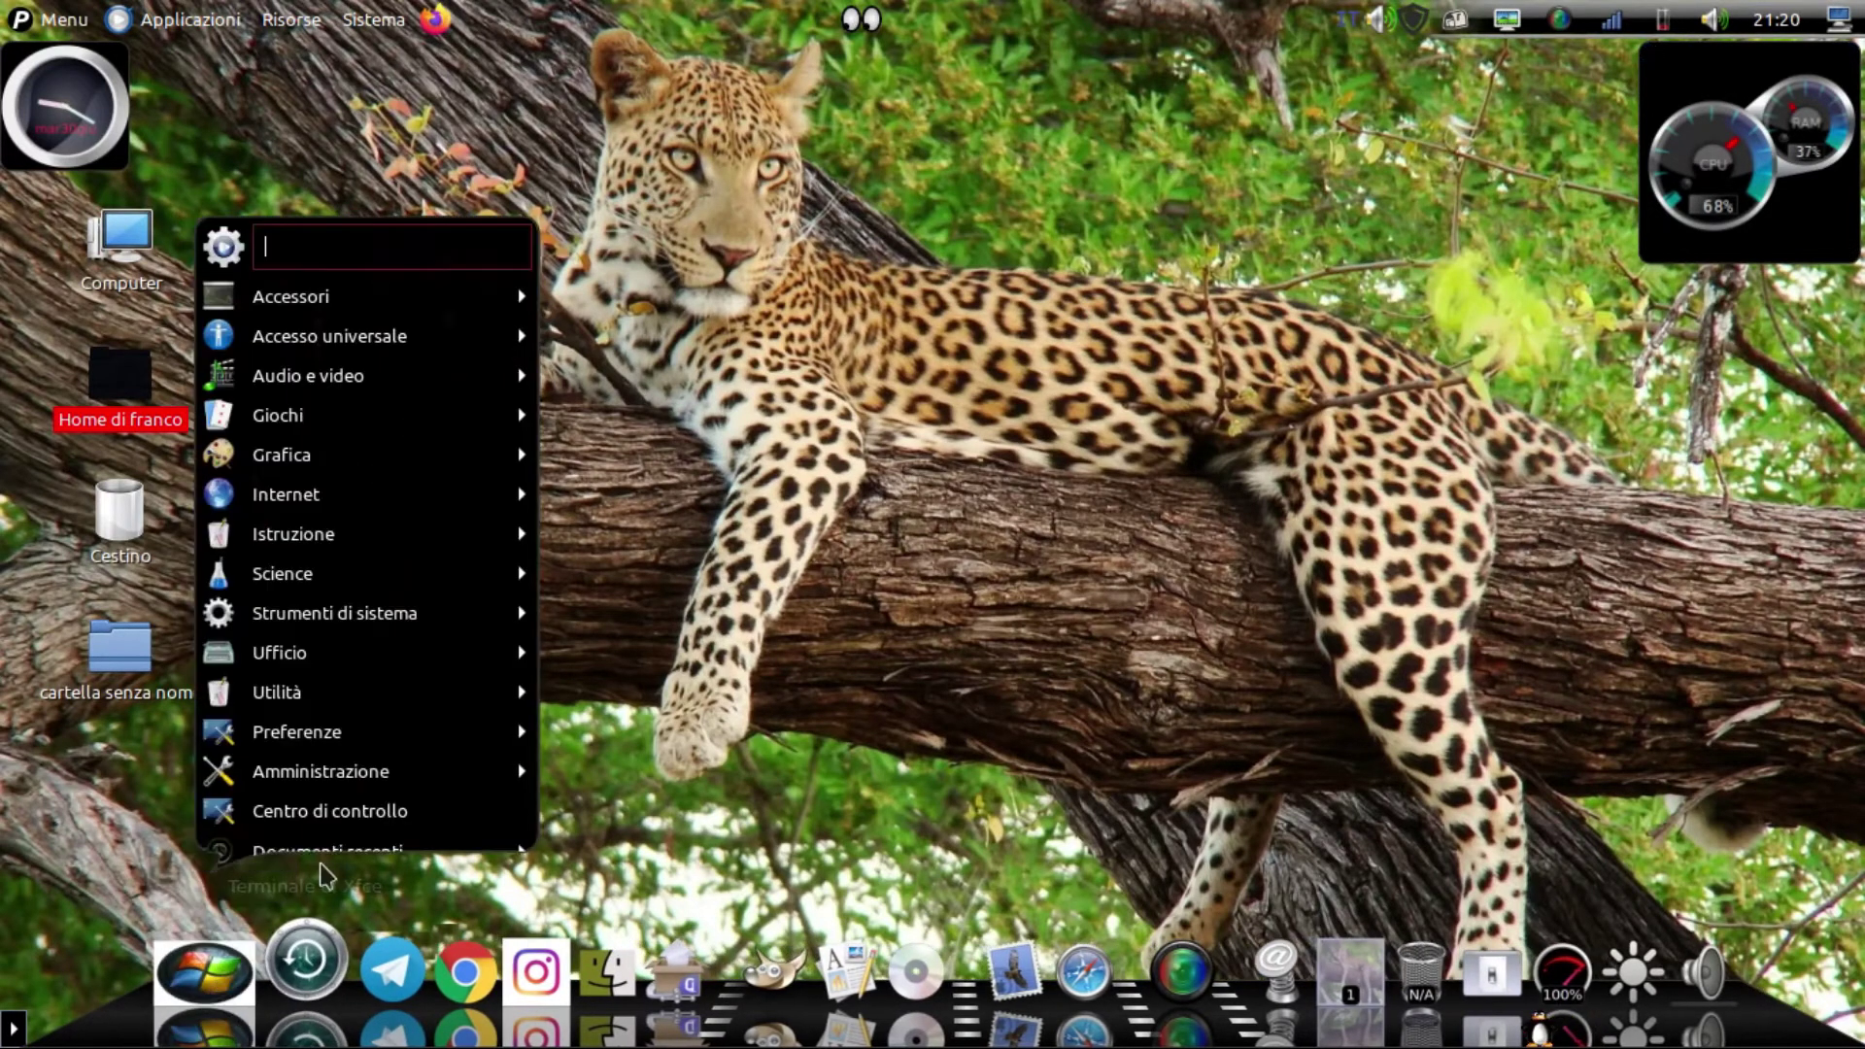
left_click(694, 715)
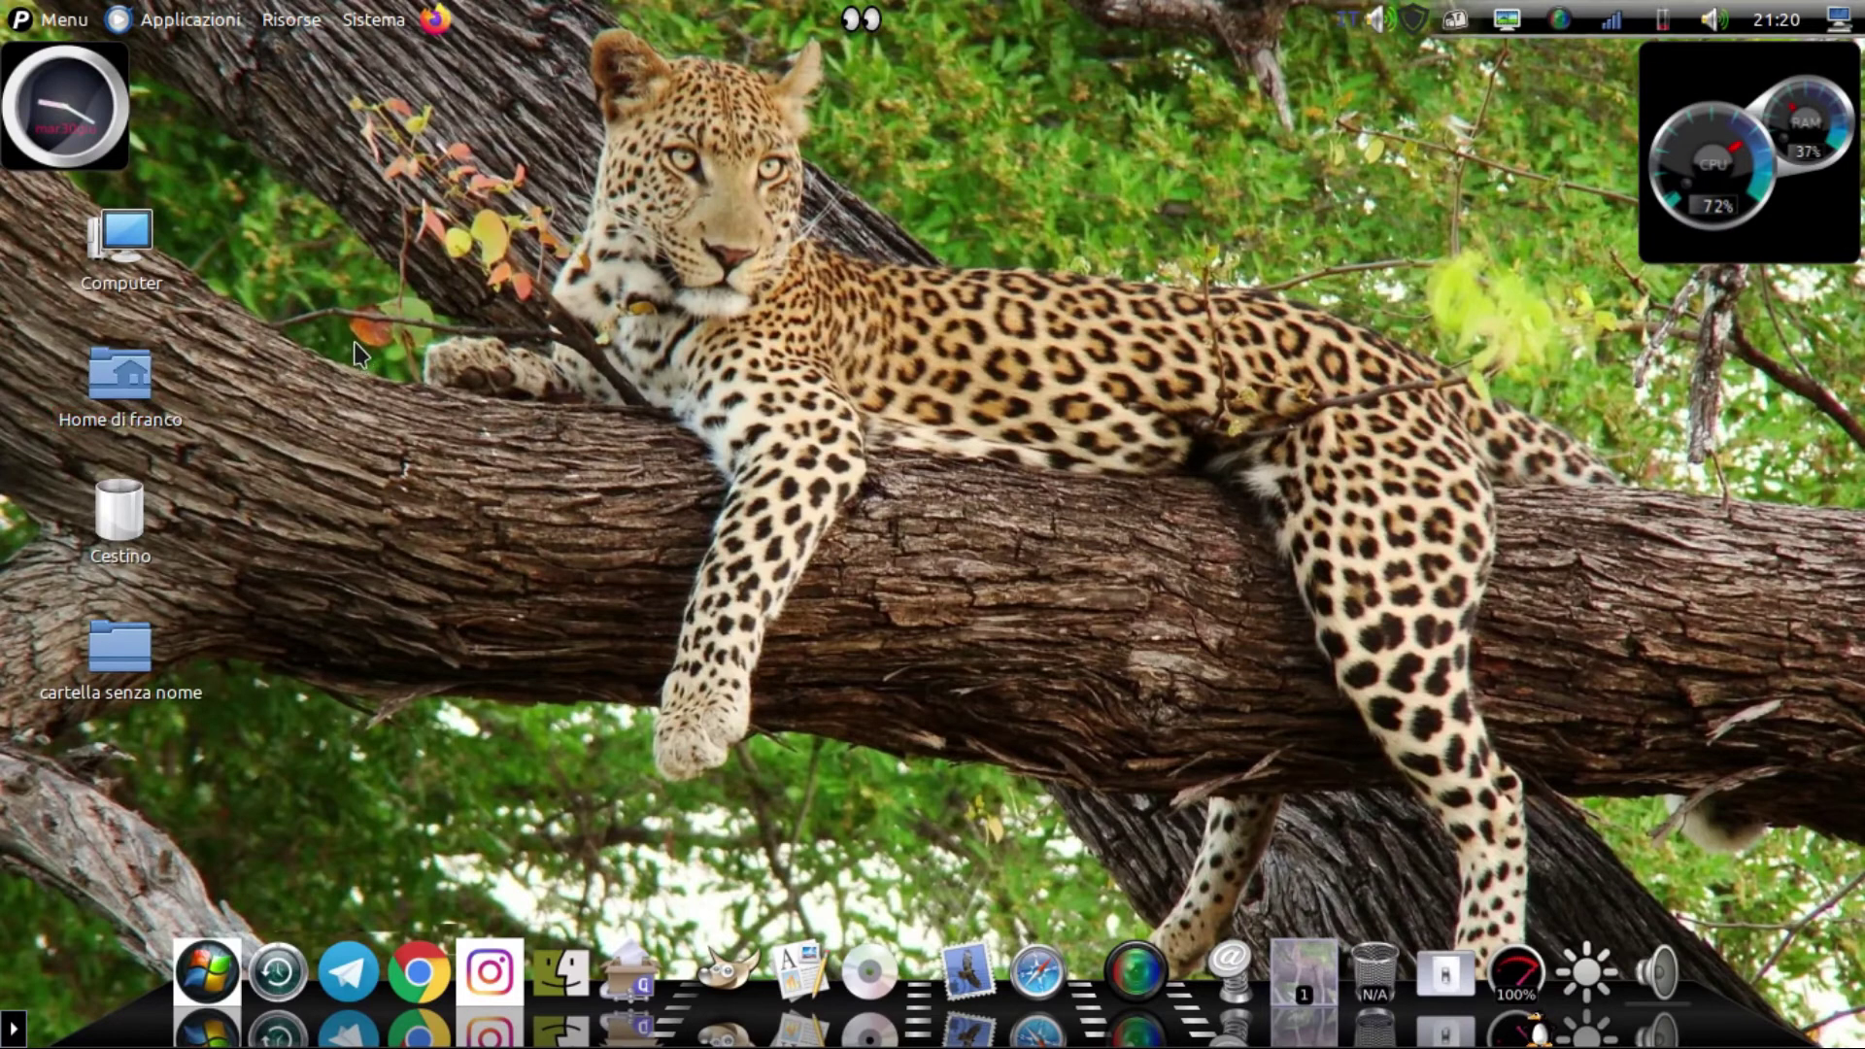
Fire-paint two rows of glowing letters, including U, B and N shapes, across the desktop
mouse_move(222, 127)
left_mouse_down()
mouse_move(346, 231)
mouse_move(298, 81)
left_mouse_up()
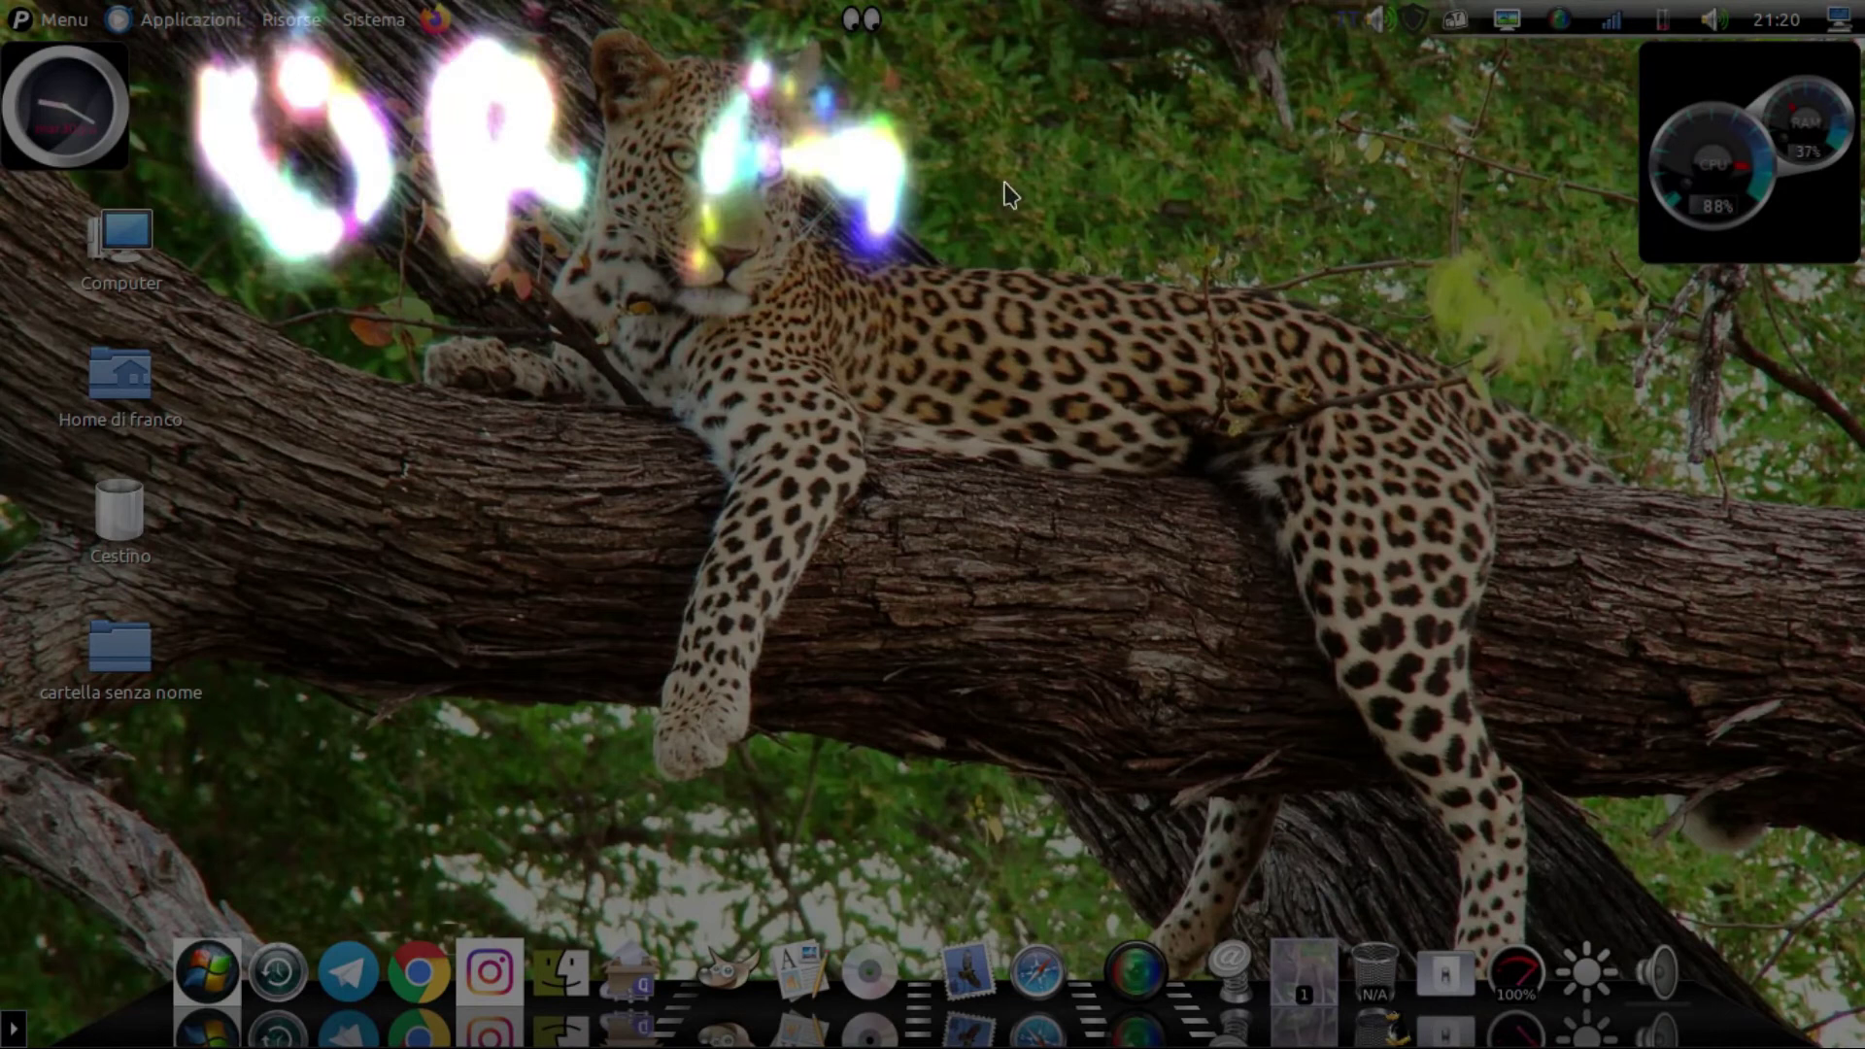
left_click_drag(1110, 85, 1202, 292)
mouse_move(1156, 64)
left_mouse_down()
mouse_move(1248, 87)
mouse_move(1339, 190)
mouse_move(1224, 301)
left_mouse_up()
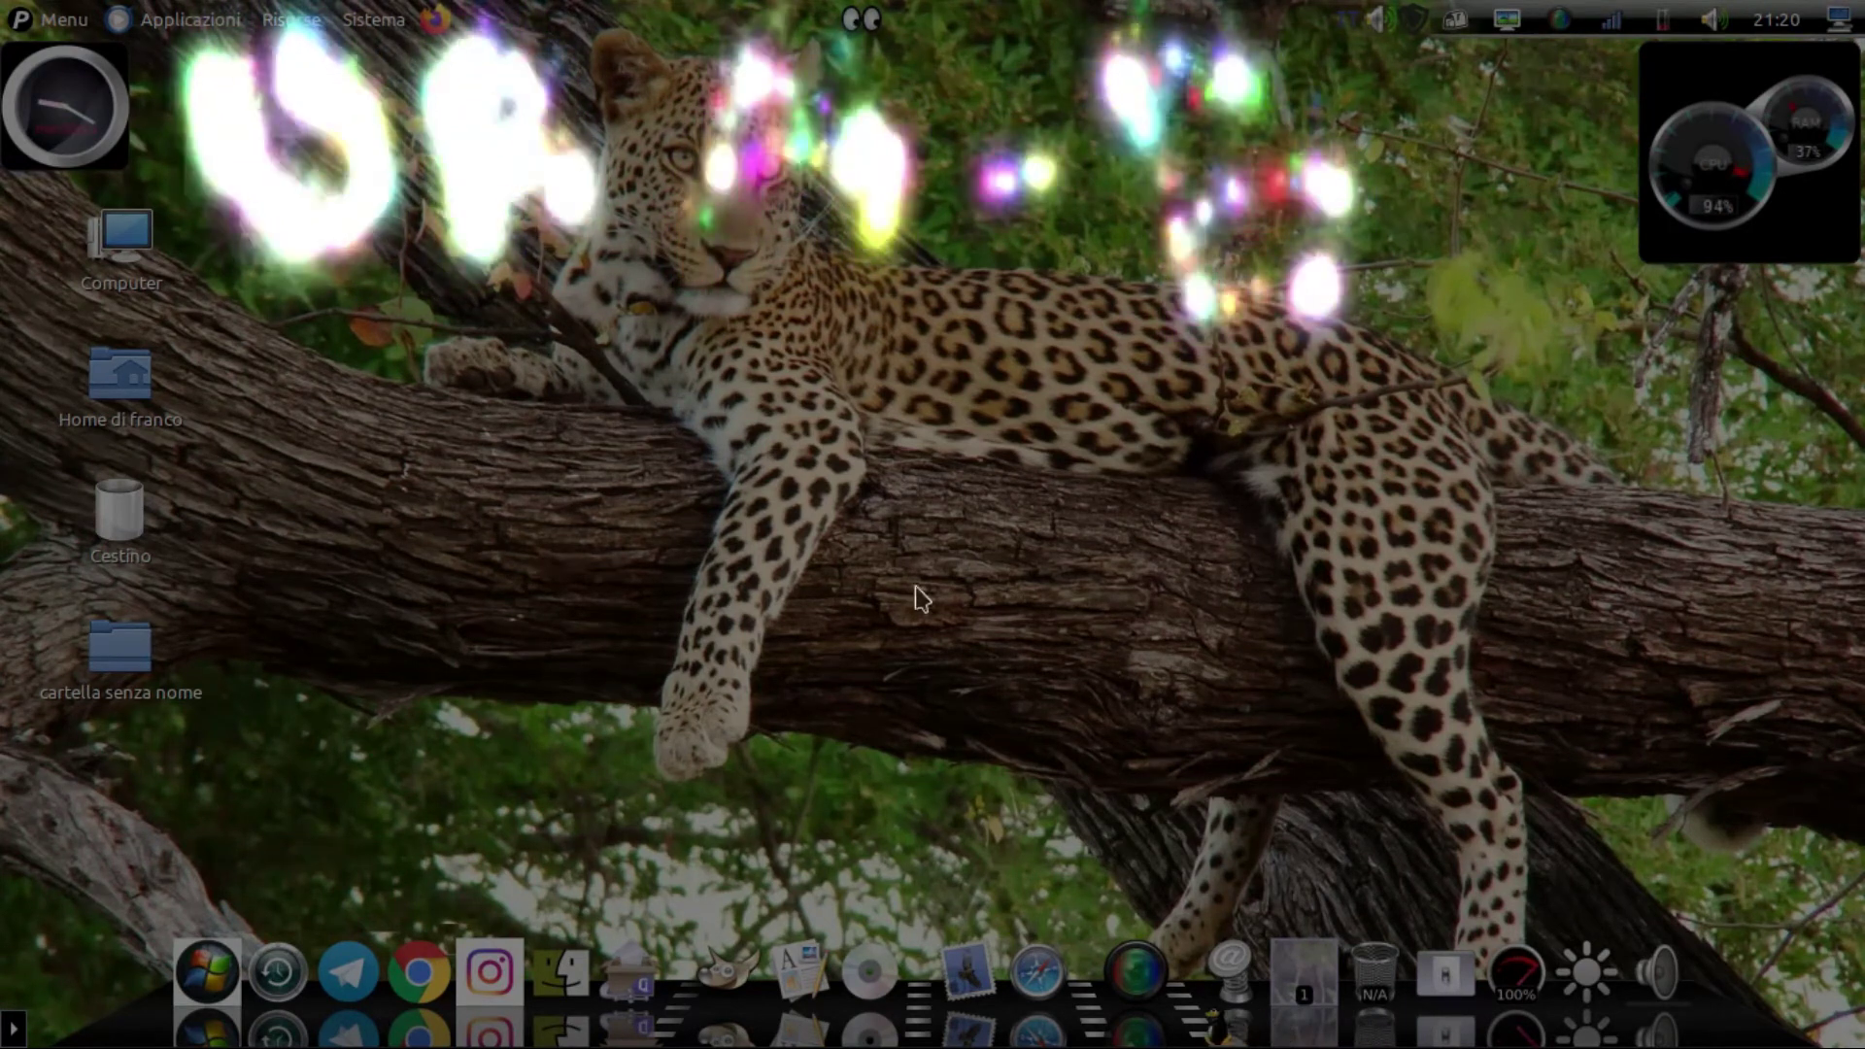
mouse_move(248, 393)
left_mouse_down()
mouse_move(239, 533)
mouse_move(366, 583)
mouse_move(360, 457)
left_mouse_up()
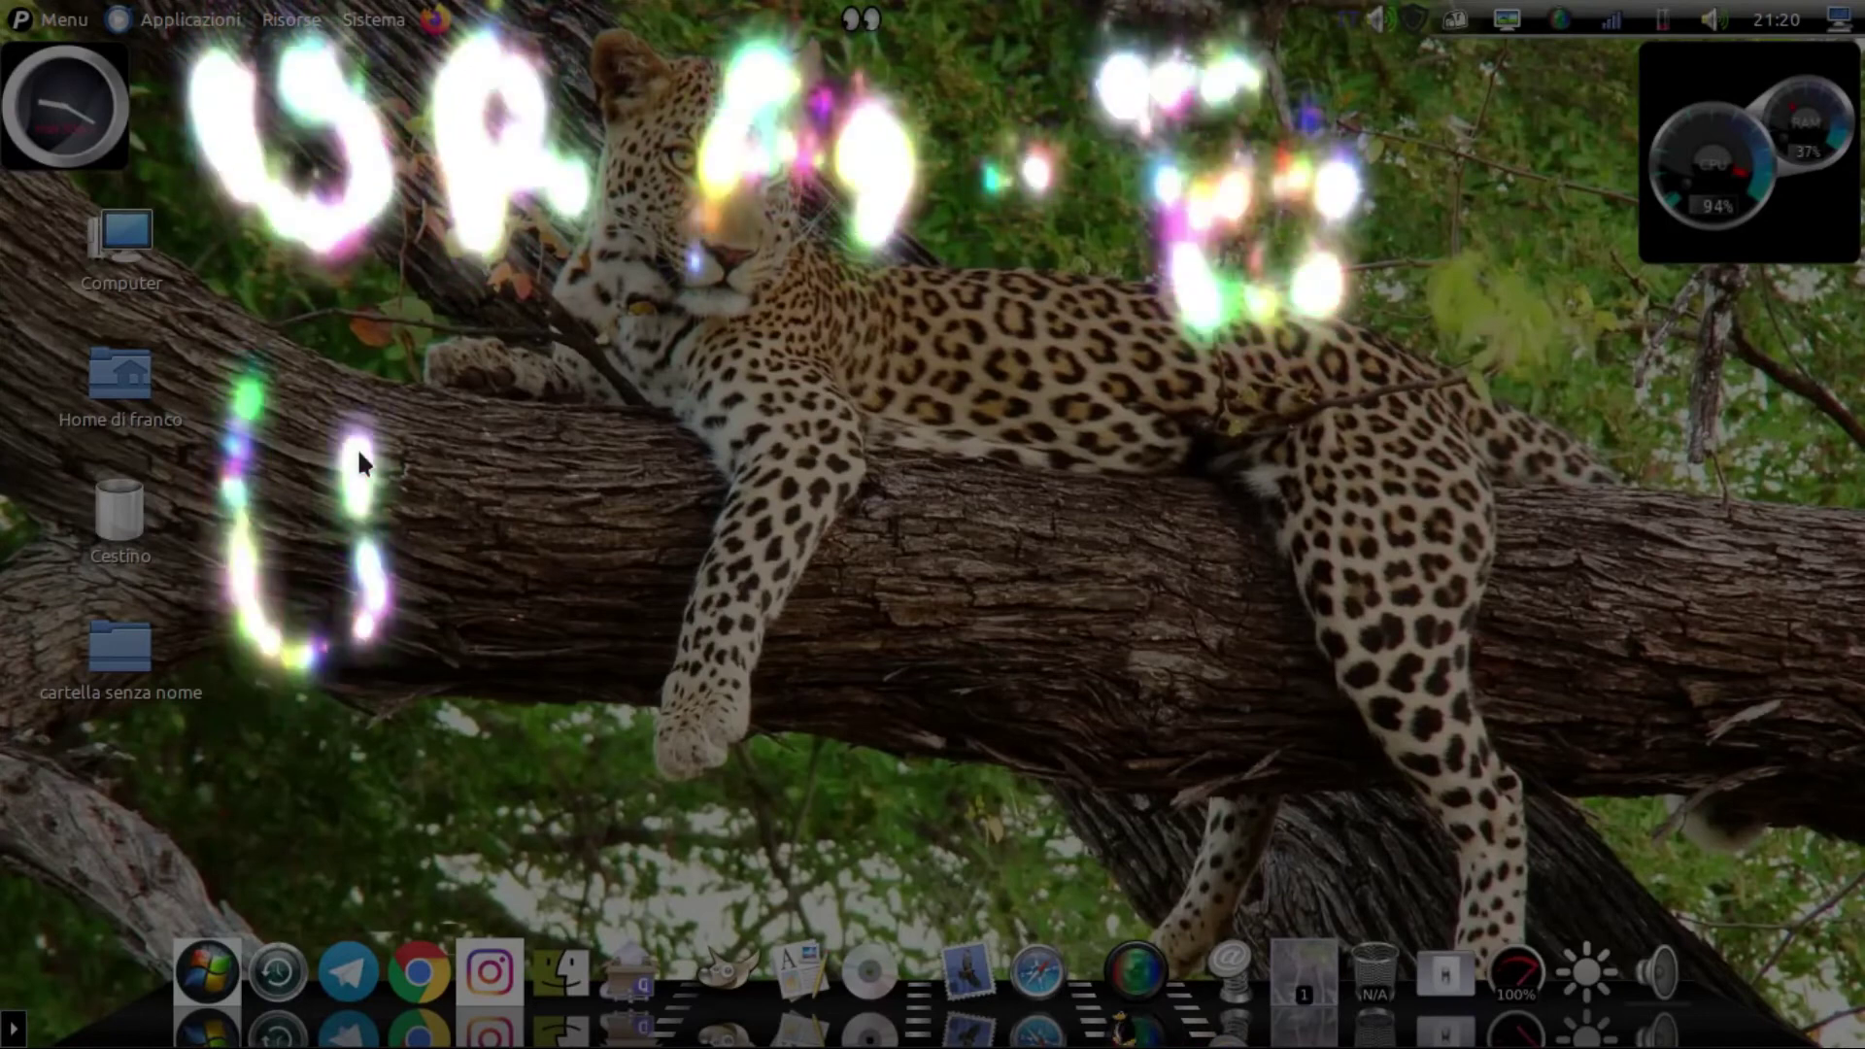
mouse_move(442, 413)
left_mouse_down()
mouse_move(470, 653)
mouse_move(424, 470)
mouse_move(583, 432)
left_mouse_up()
mouse_move(567, 515)
left_mouse_down()
mouse_move(496, 691)
mouse_move(457, 616)
left_mouse_up()
mouse_move(701, 419)
left_mouse_down()
mouse_move(702, 599)
mouse_move(874, 532)
mouse_move(877, 424)
left_mouse_up()
left_click_drag(997, 420, 1011, 689)
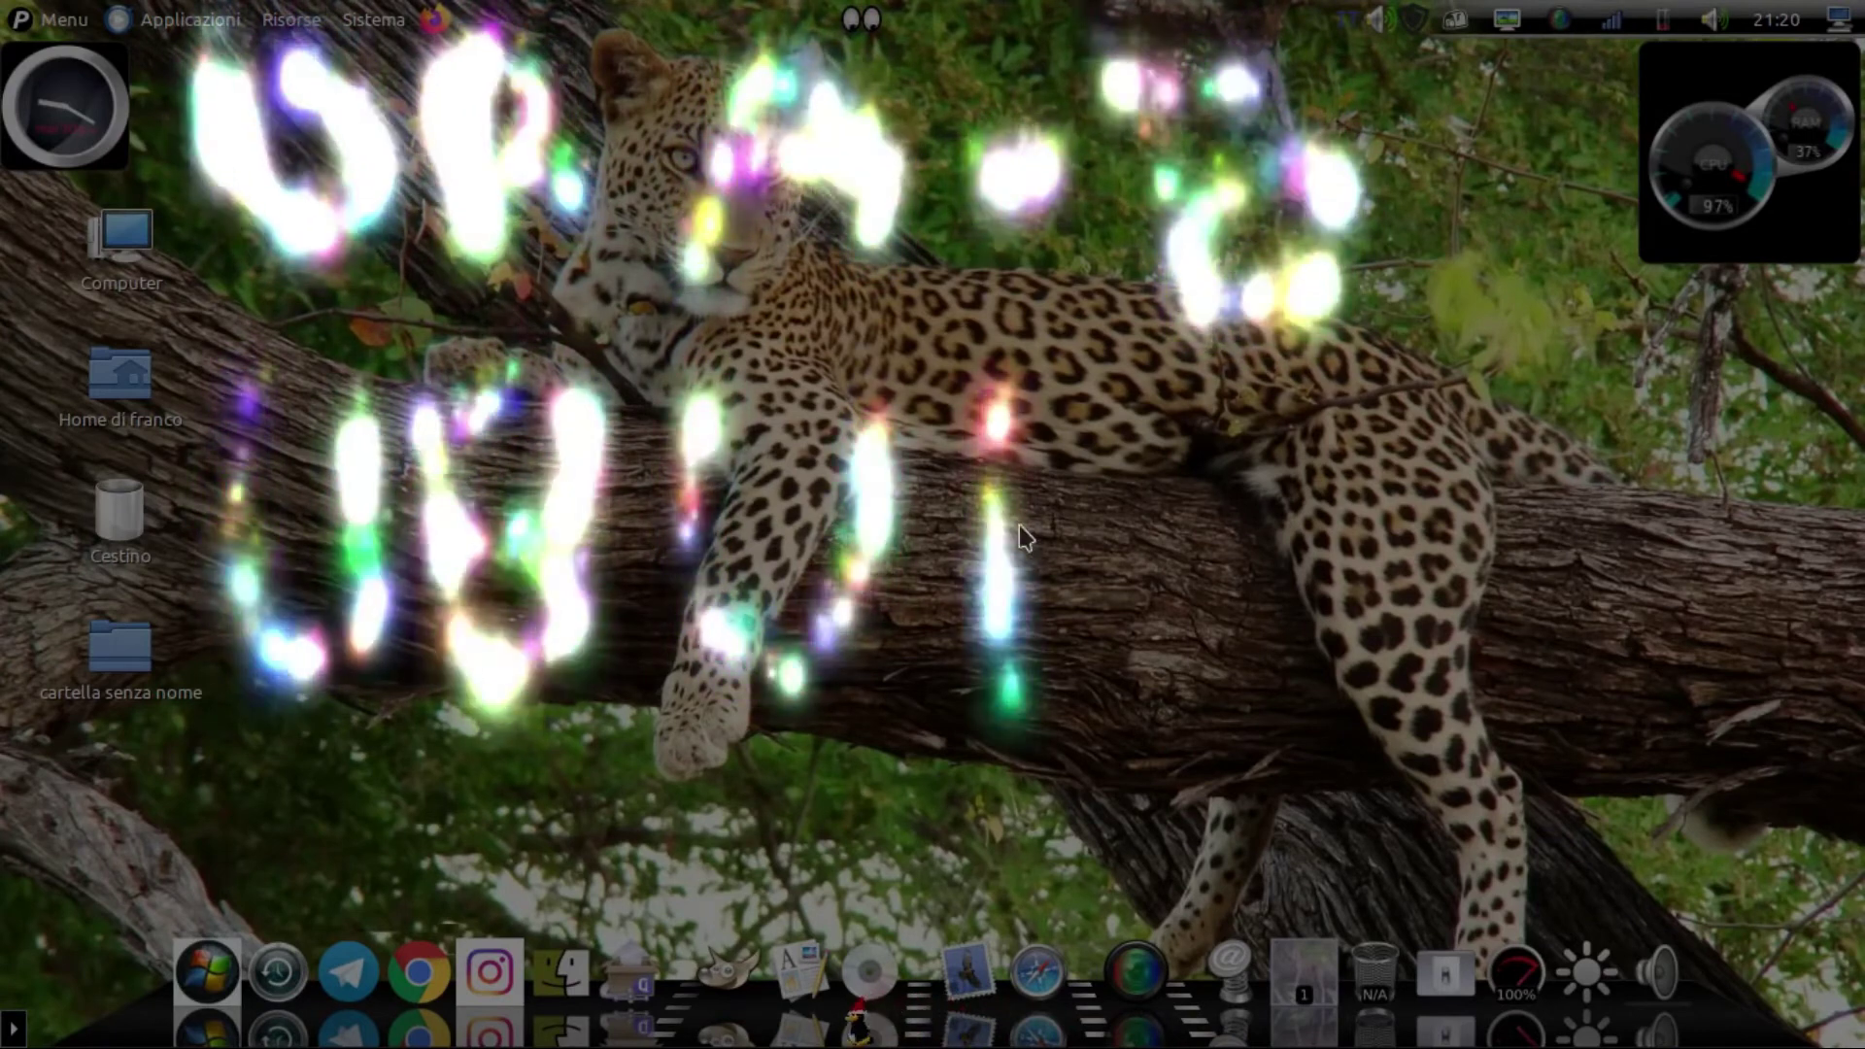
left_click_drag(1005, 419, 1142, 617)
left_click_drag(1140, 403, 1170, 688)
left_click_drag(1279, 406, 1313, 656)
mouse_move(1173, 422)
left_mouse_down()
mouse_move(1362, 363)
mouse_move(1622, 520)
mouse_move(1608, 401)
left_mouse_up()
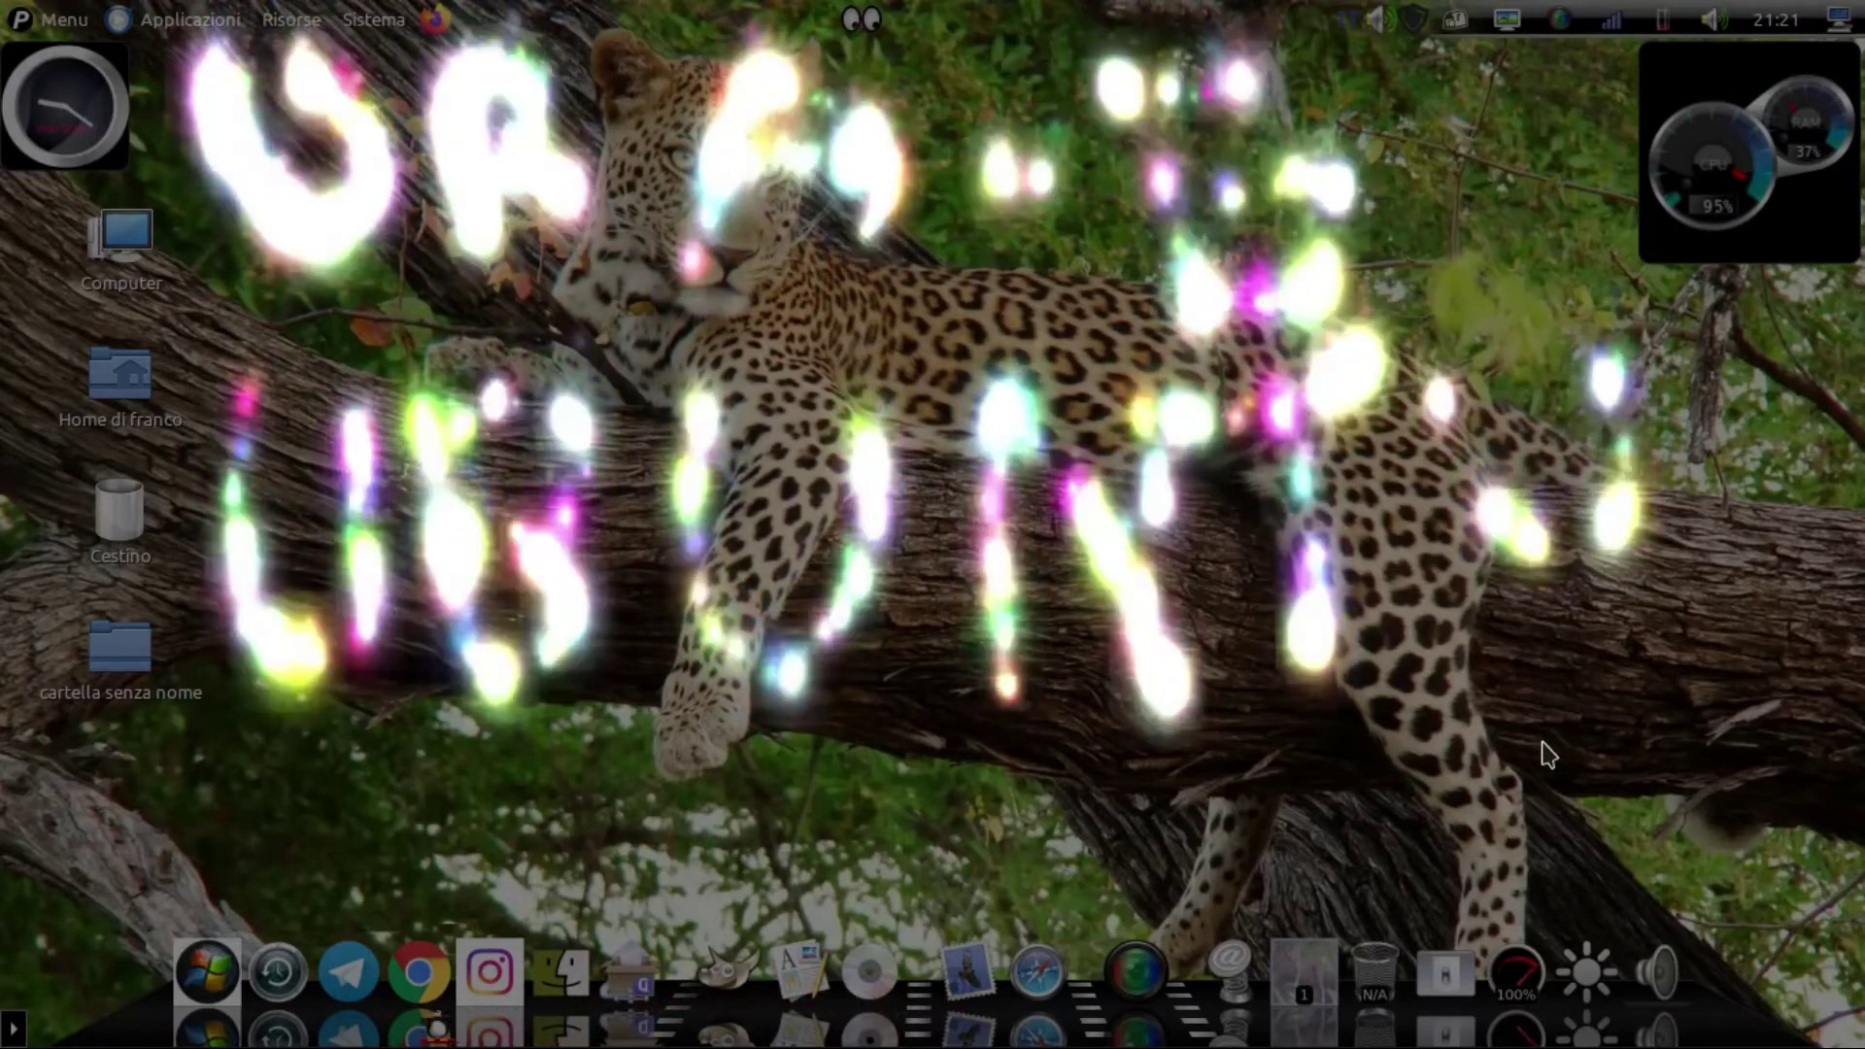
Wipe the fire-paint letters with Super+Shift+C, then open the system menu and screen recorder options
key("super+shift+c")
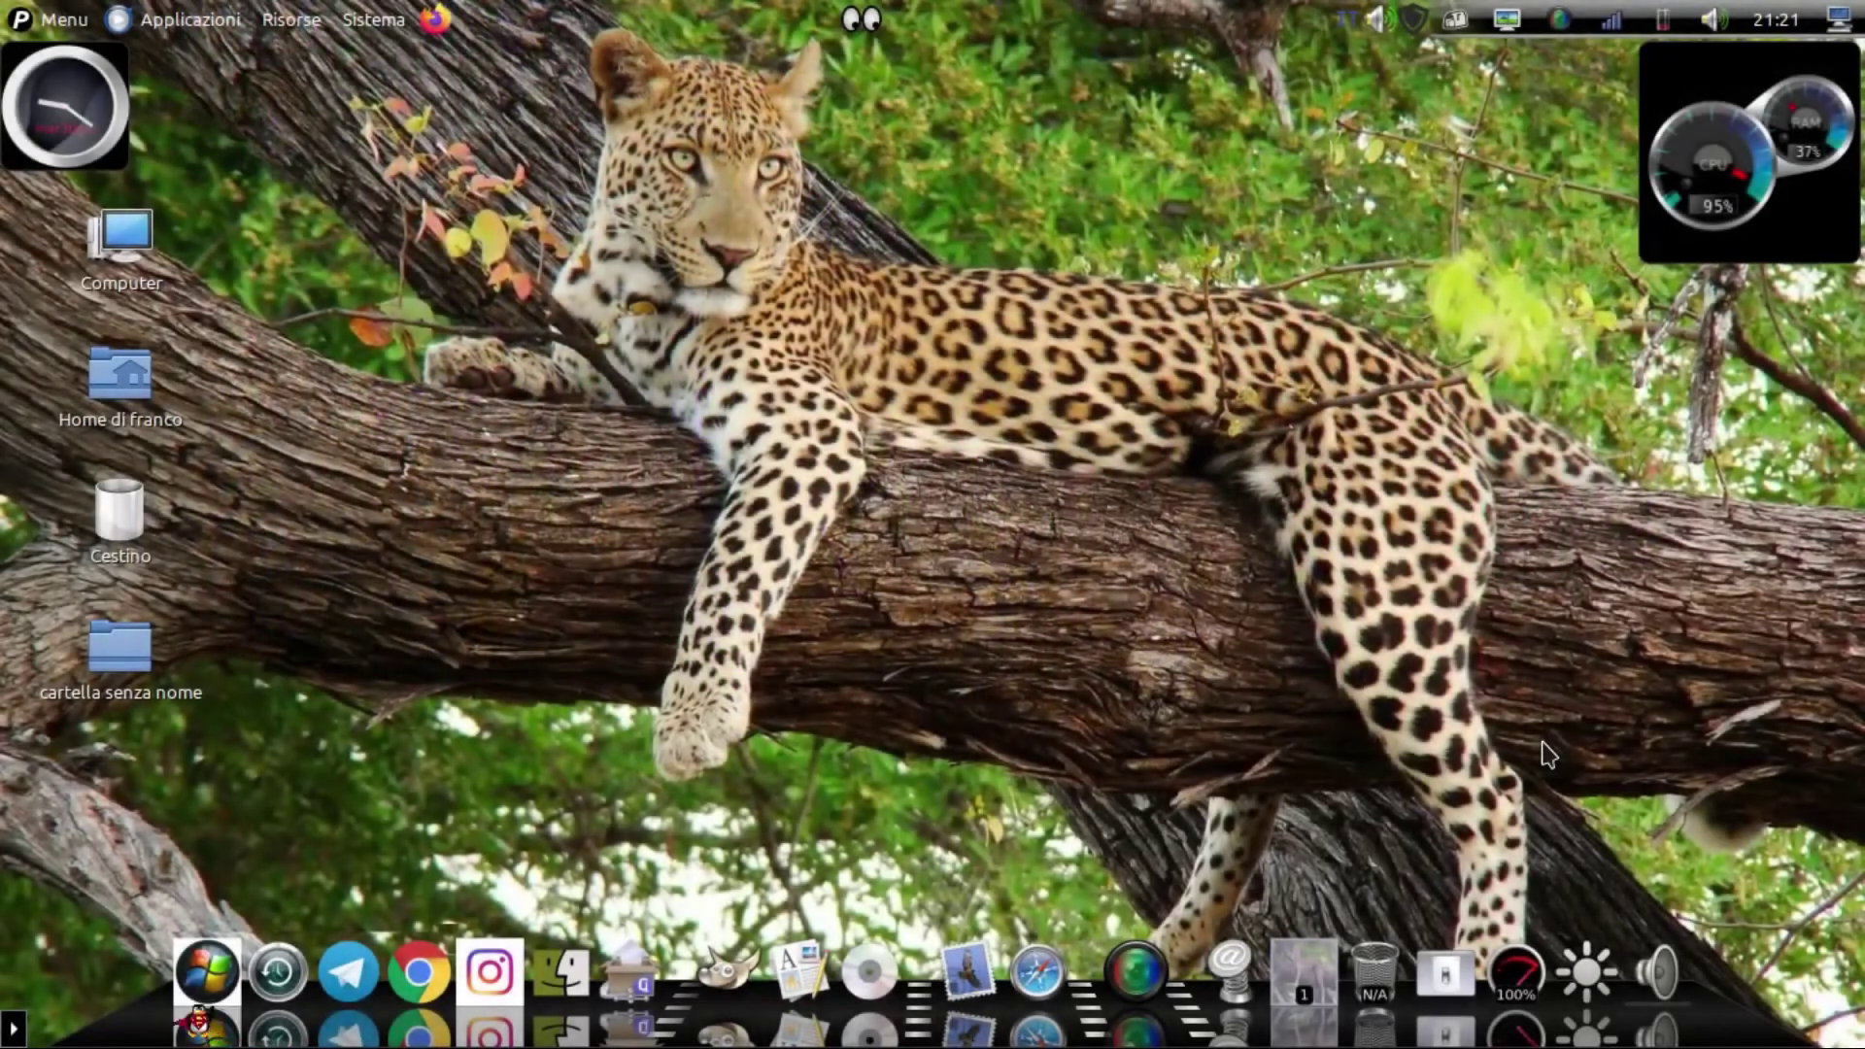
left_click(1837, 16)
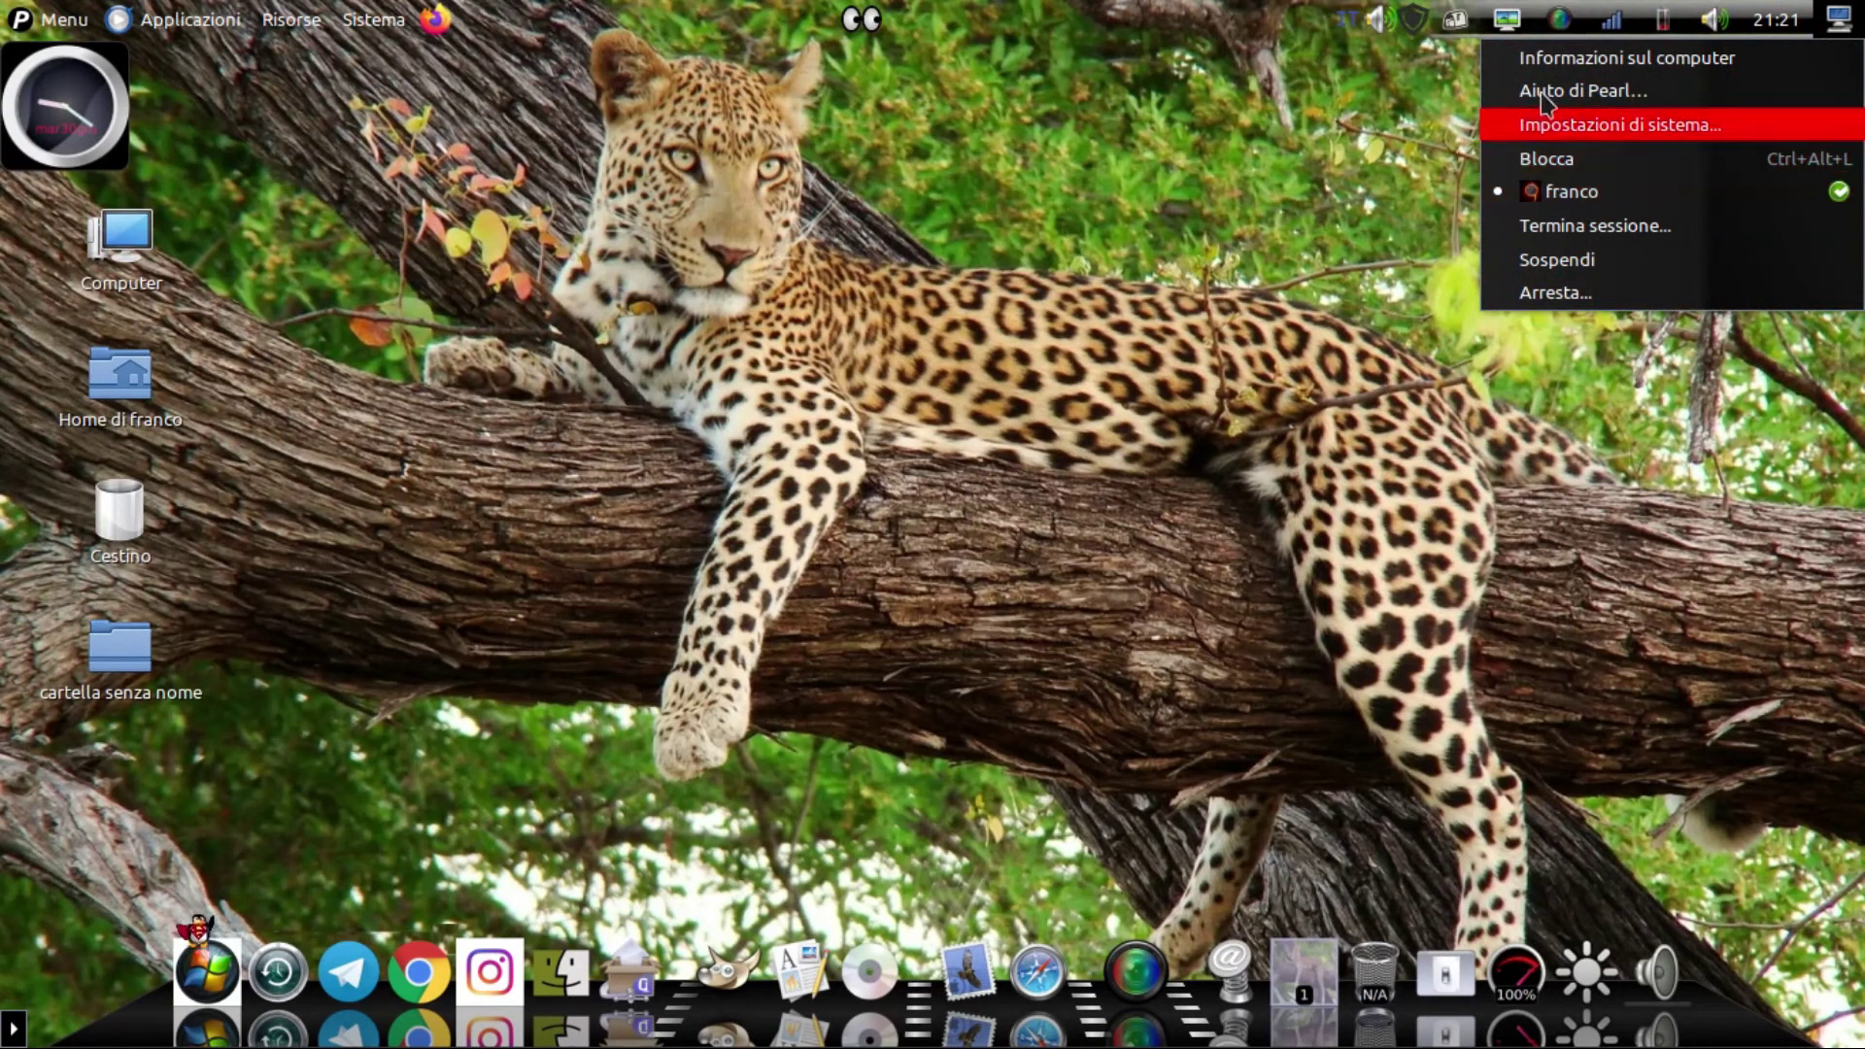
left_click(1559, 17)
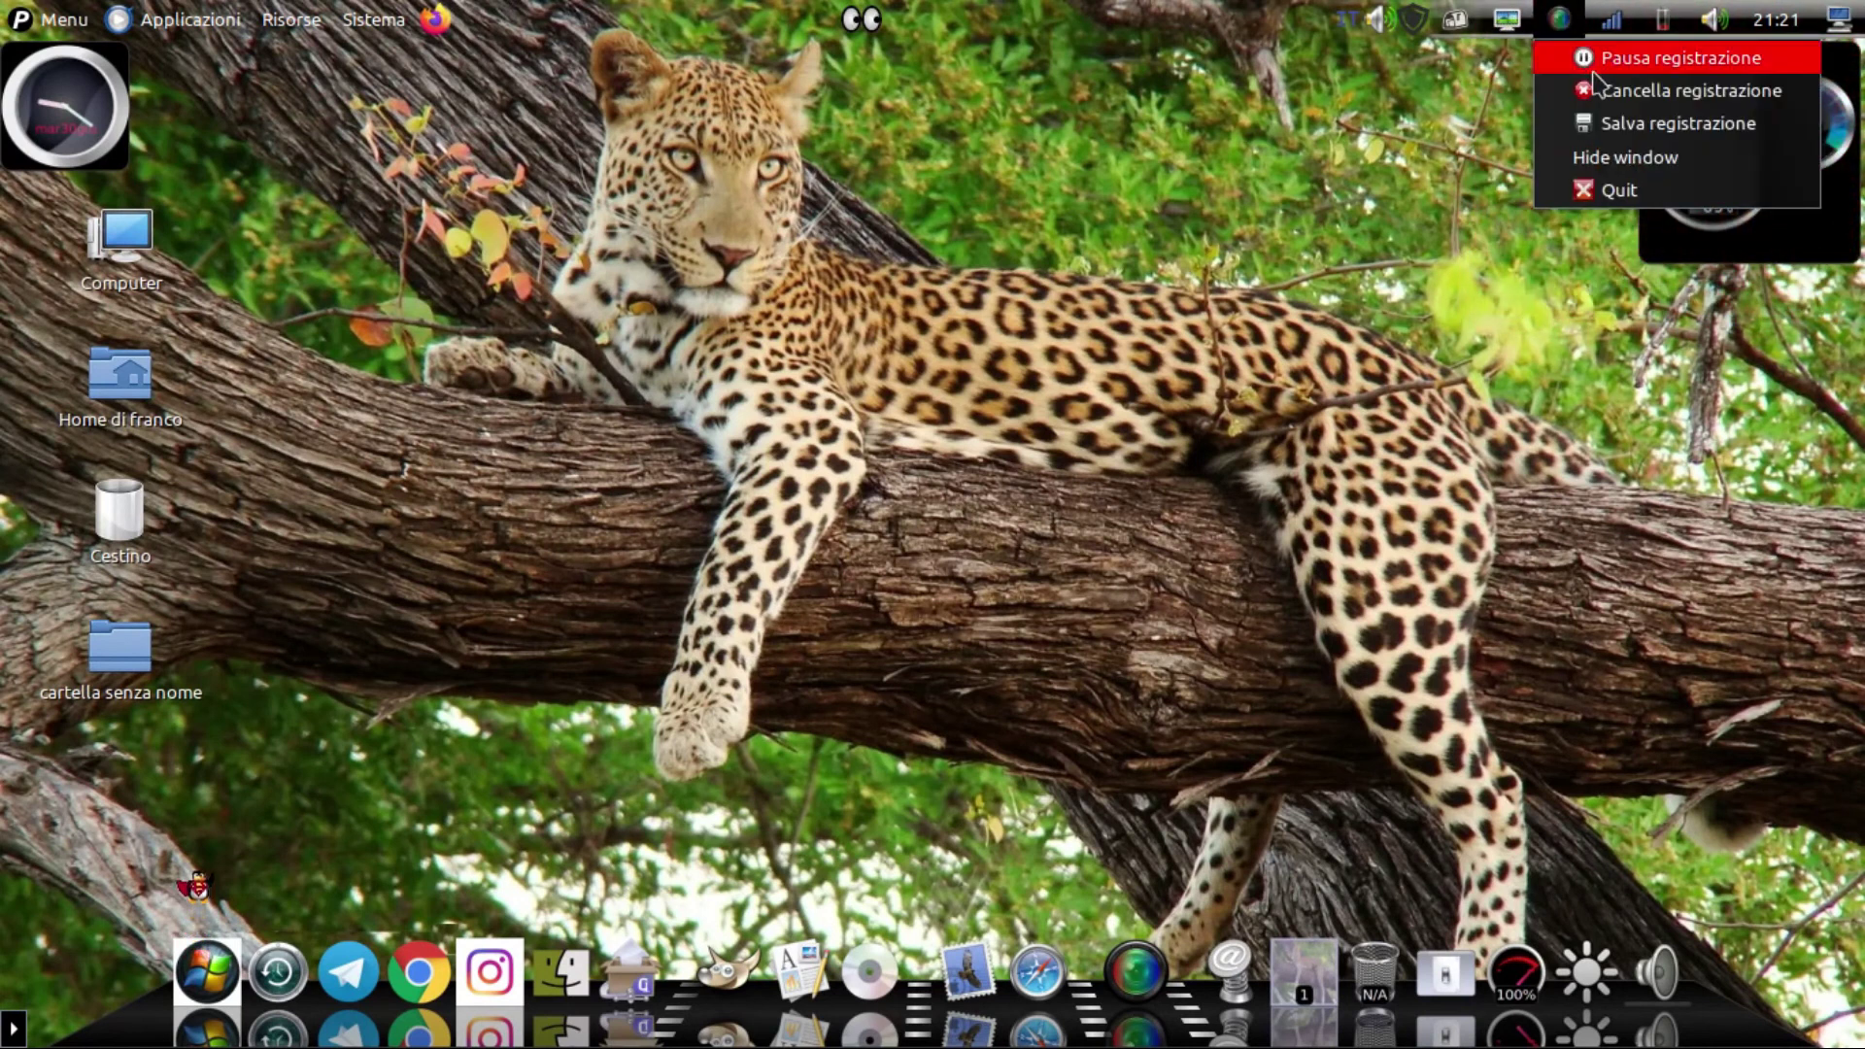